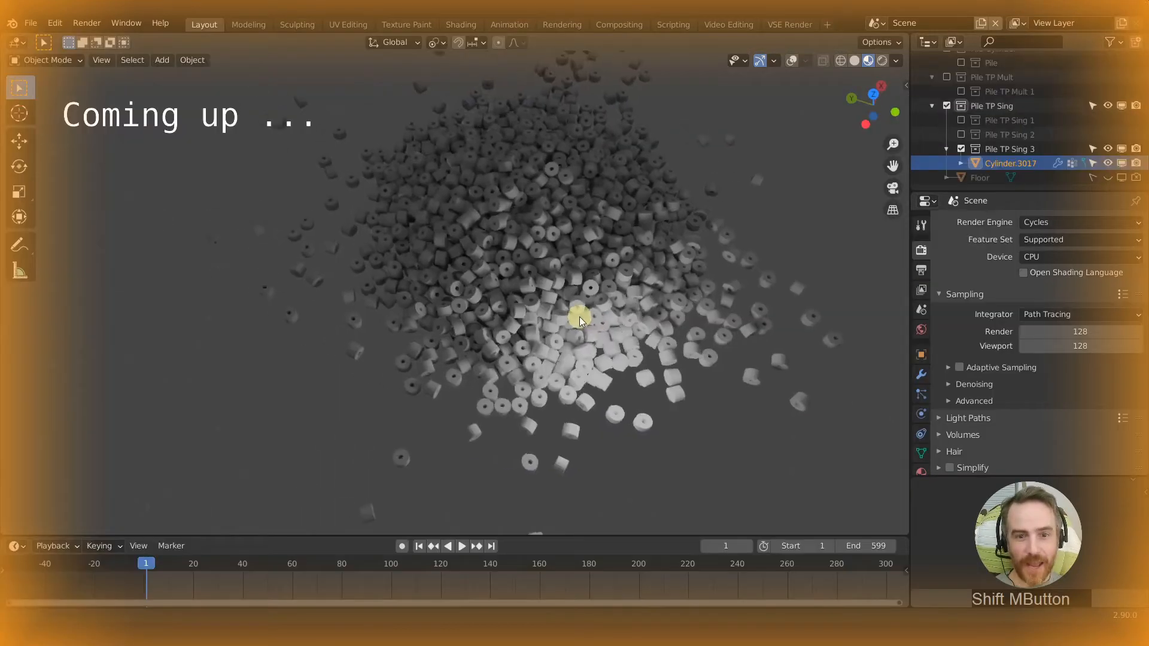
Examine the shadow shading on the pile of rolls up close and from several angles.
middle_click_drag(577, 308, 546, 225, "shift")
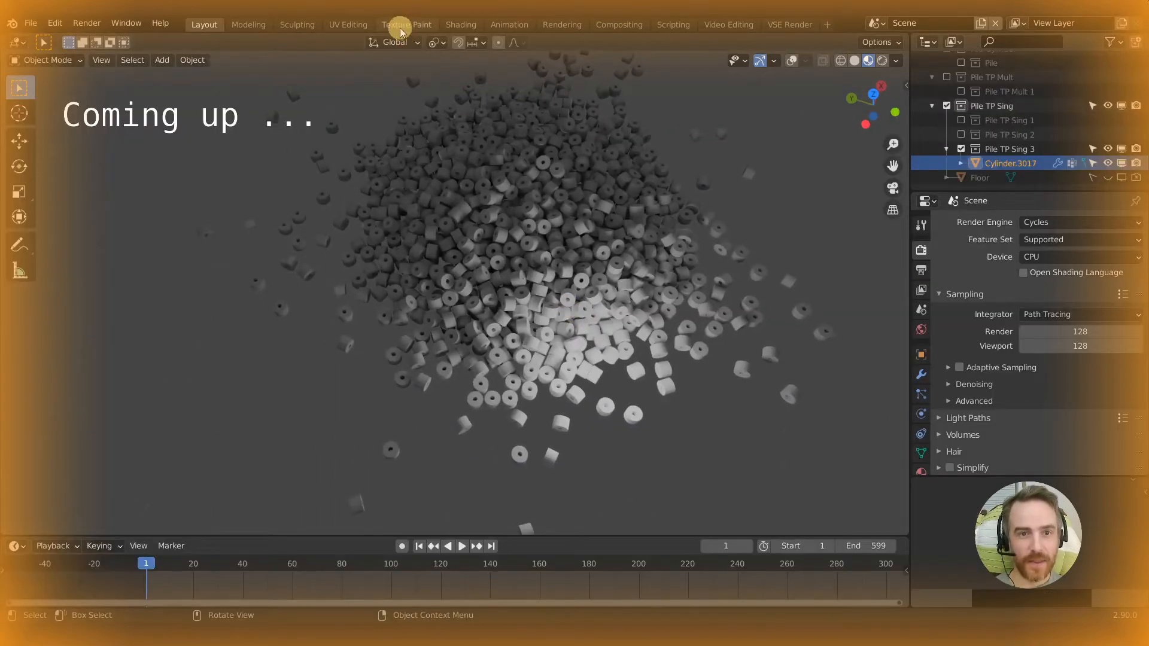
left_click(461, 24)
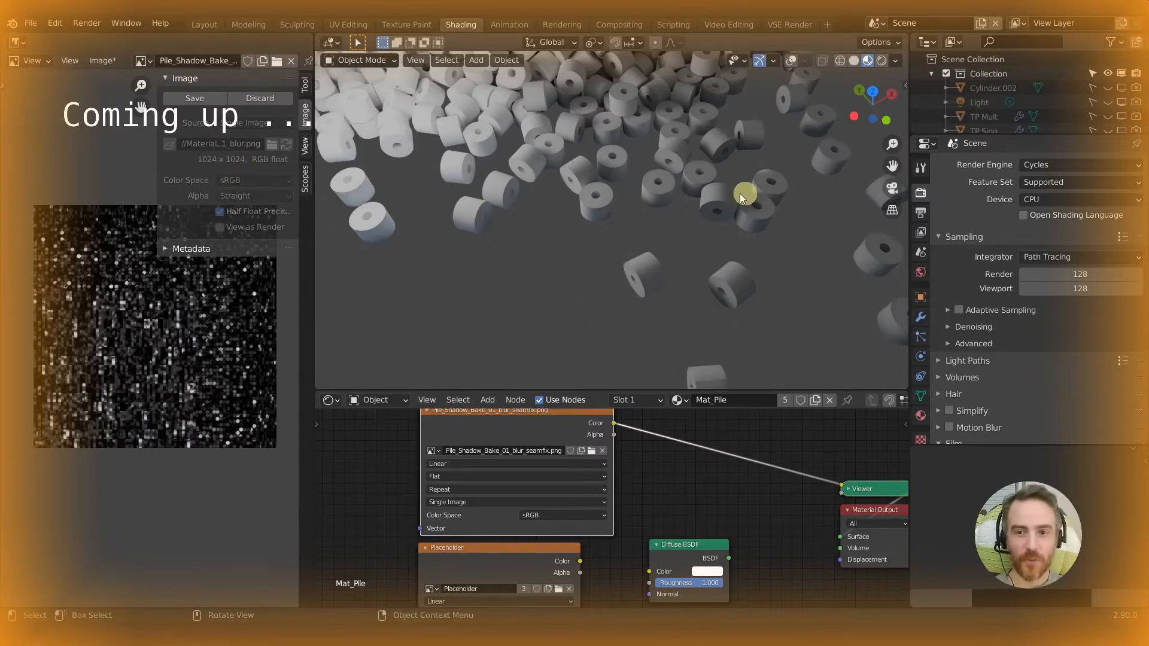
middle_click_drag(497, 142, 512, 180, "shift")
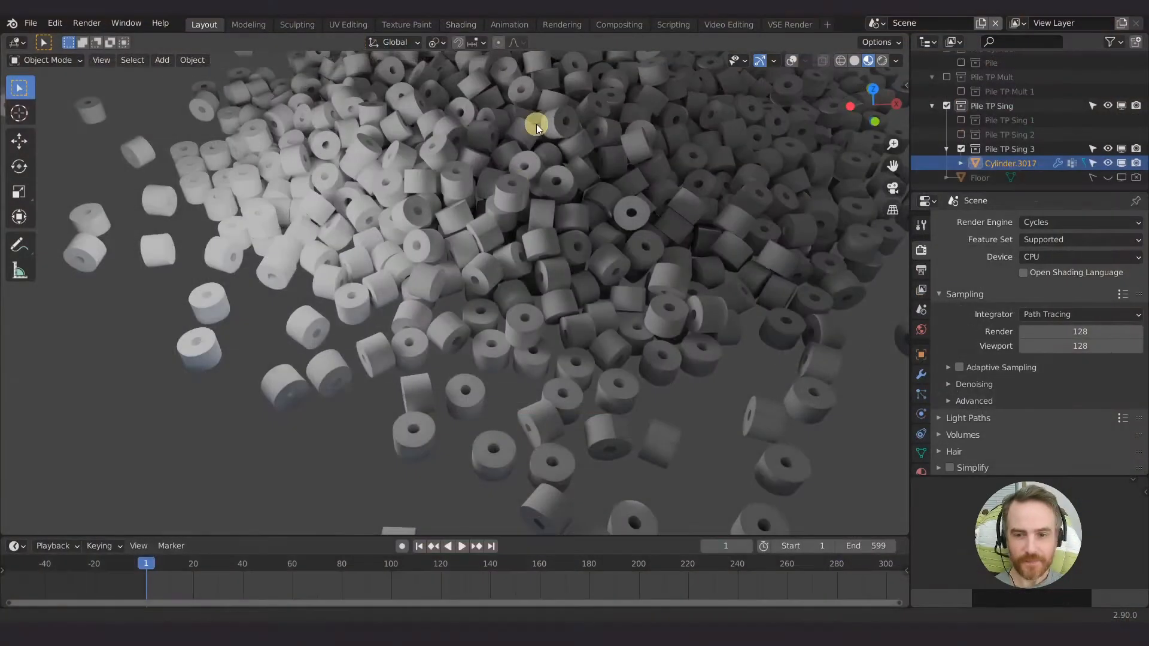
middle_click_drag(536, 124, 522, 254, "shift")
scroll(510, 259, "up", 5)
scroll(472, 324, "down", 1)
middle_click_drag(491, 325, 486, 354)
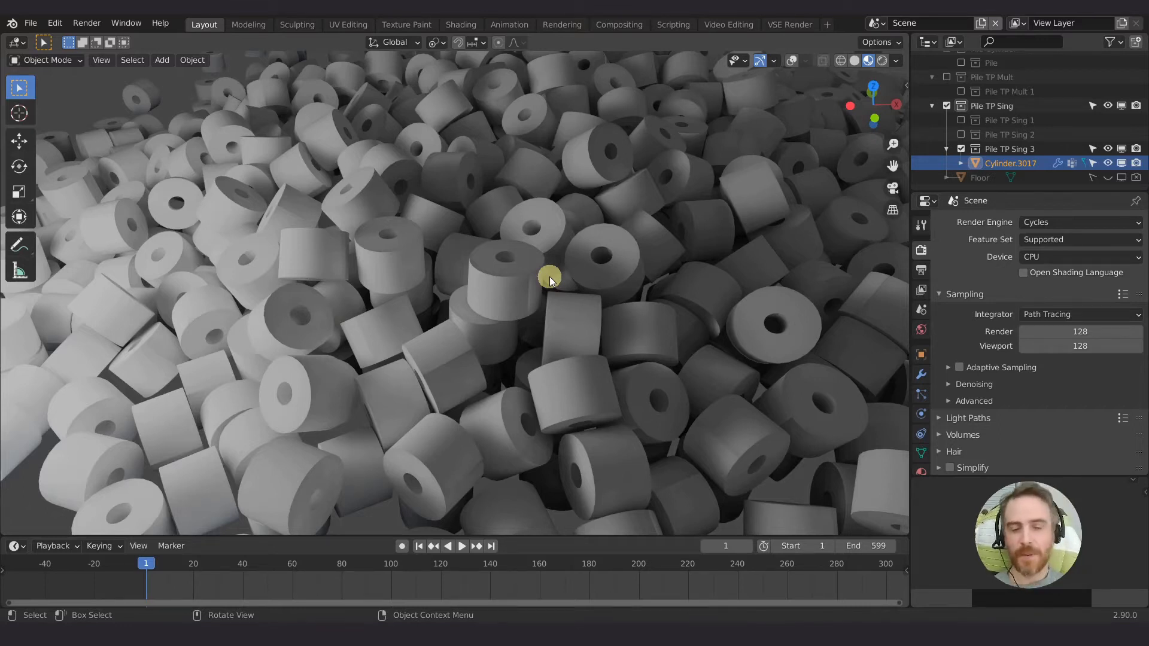
middle_click_drag(386, 277, 386, 276, "shift")
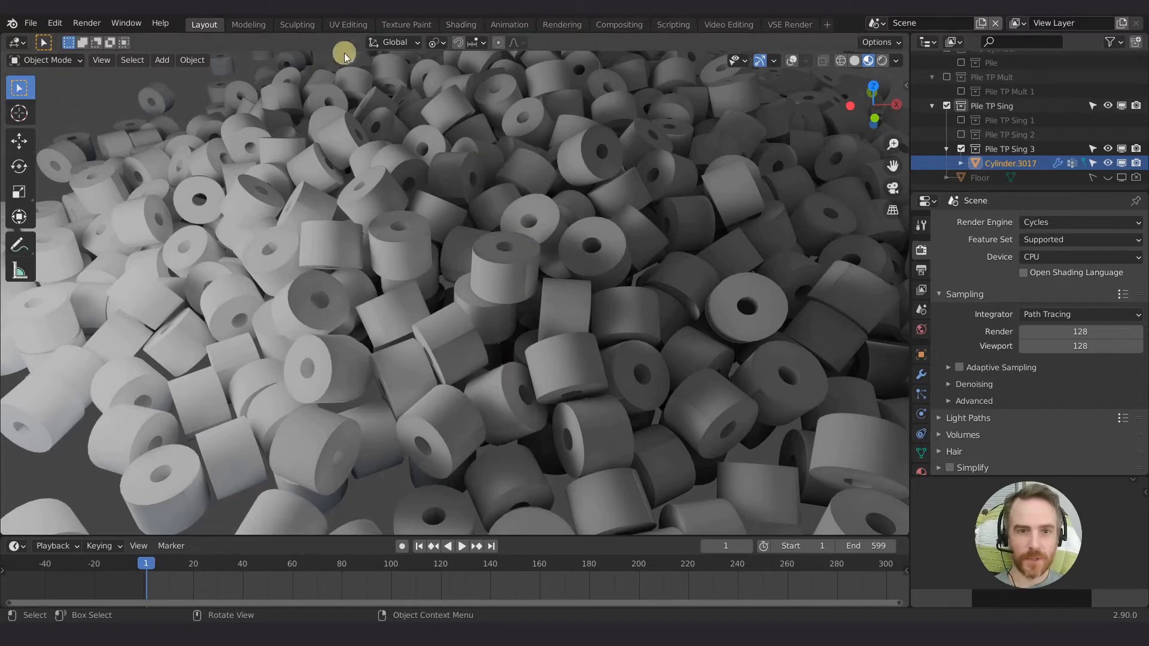
Switch to the Texture Paint workspace and replace its image editor with a 3D viewport showing the pile from above.
left_click(407, 27)
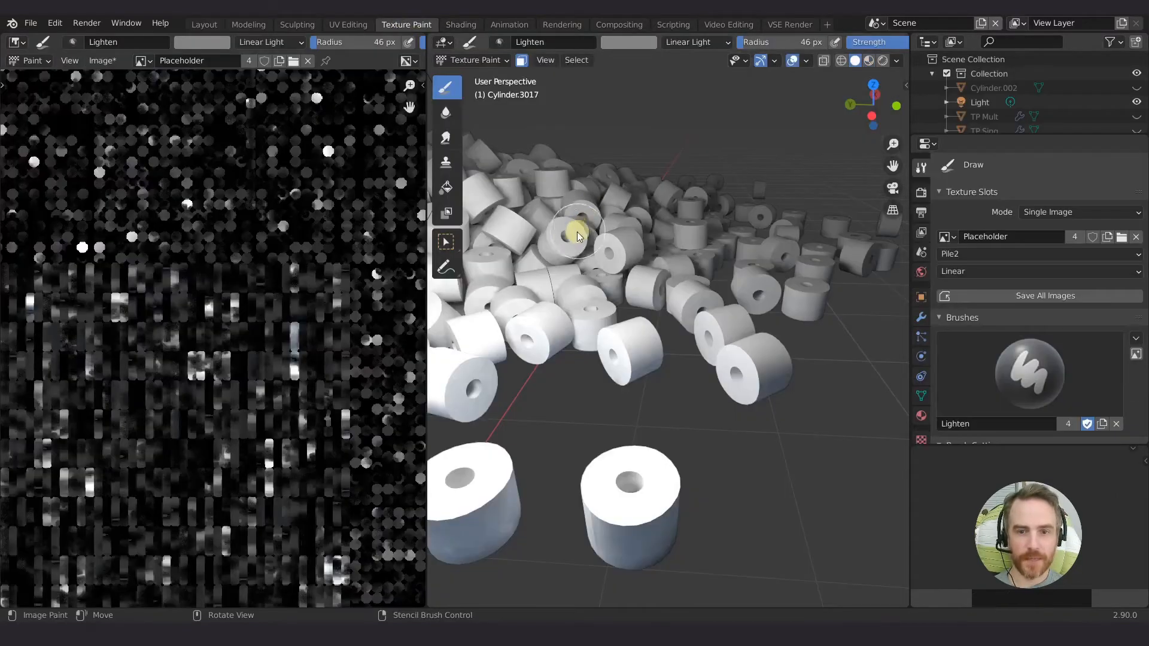
mouse_move(531, 239)
middle_mouse_down("shift")
mouse_move(758, 275)
mouse_move(641, 264)
mouse_move(687, 261)
middle_mouse_up("shift")
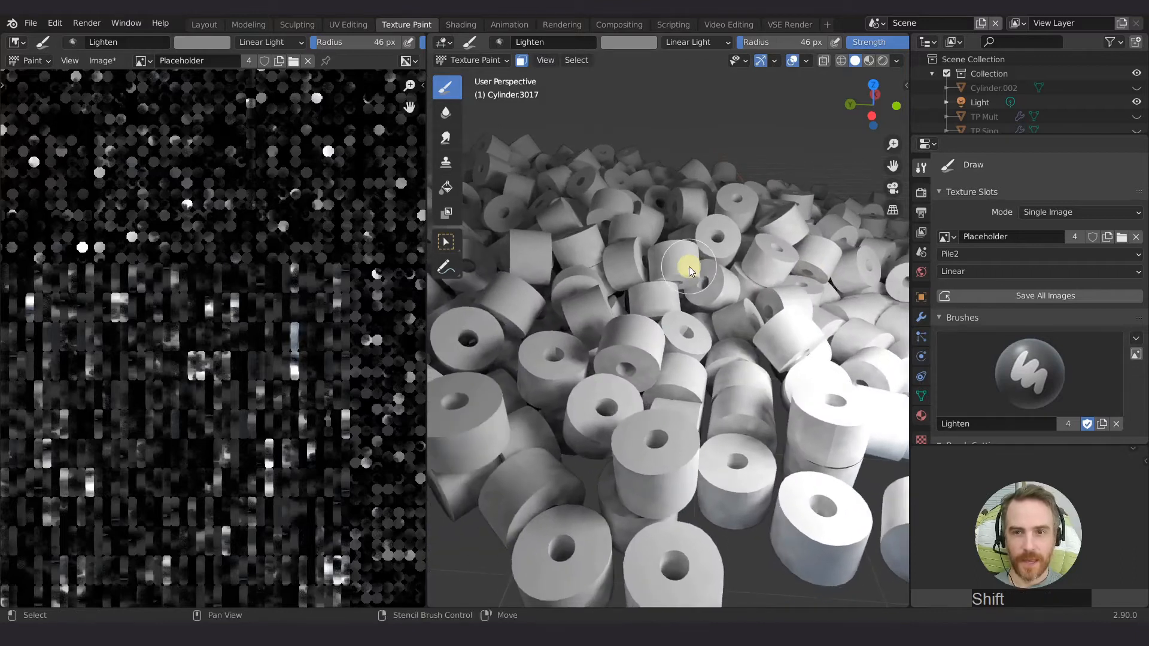
left_click(16, 42)
left_click(35, 94)
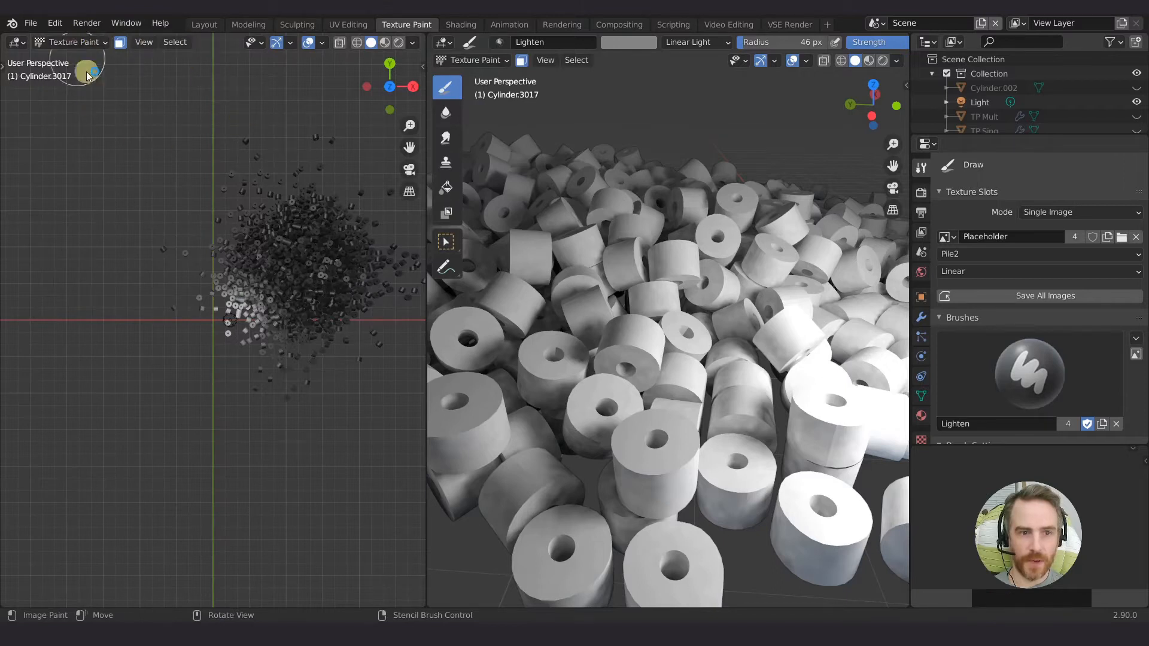
scroll(256, 293, "up", 4)
middle_click_drag(256, 300, 183, 319, "shift")
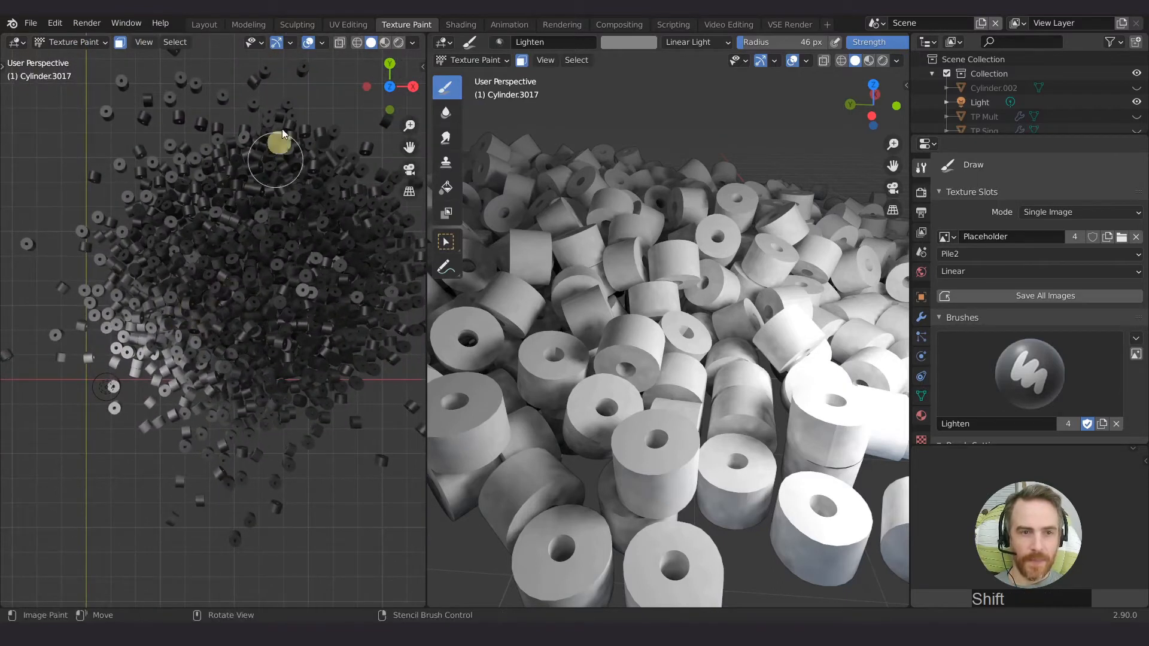
Set both 3D viewports to Material Preview shading with Scene Lights enabled.
left_click(310, 43)
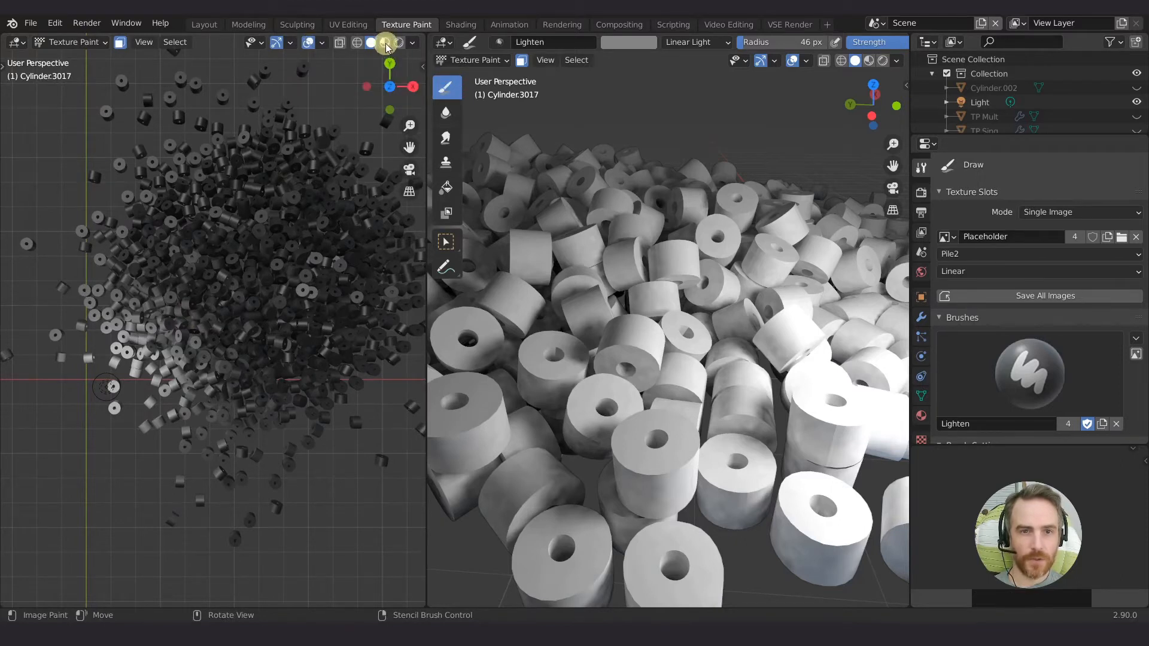
left_click(385, 44)
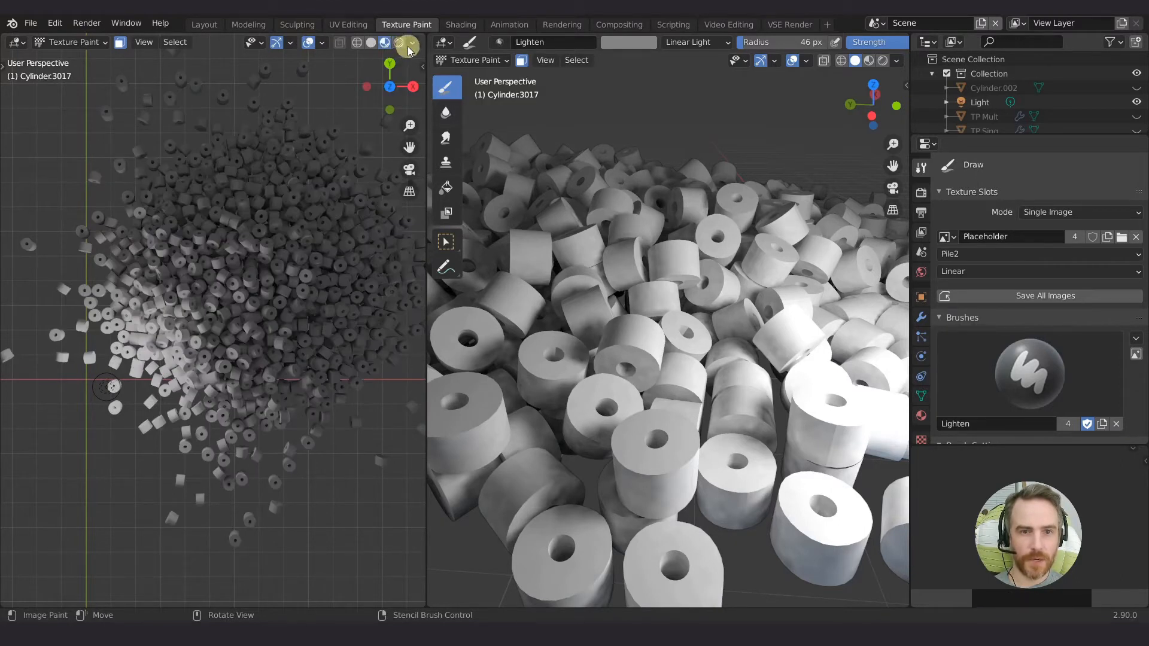
left_click(412, 42)
left_click(332, 113)
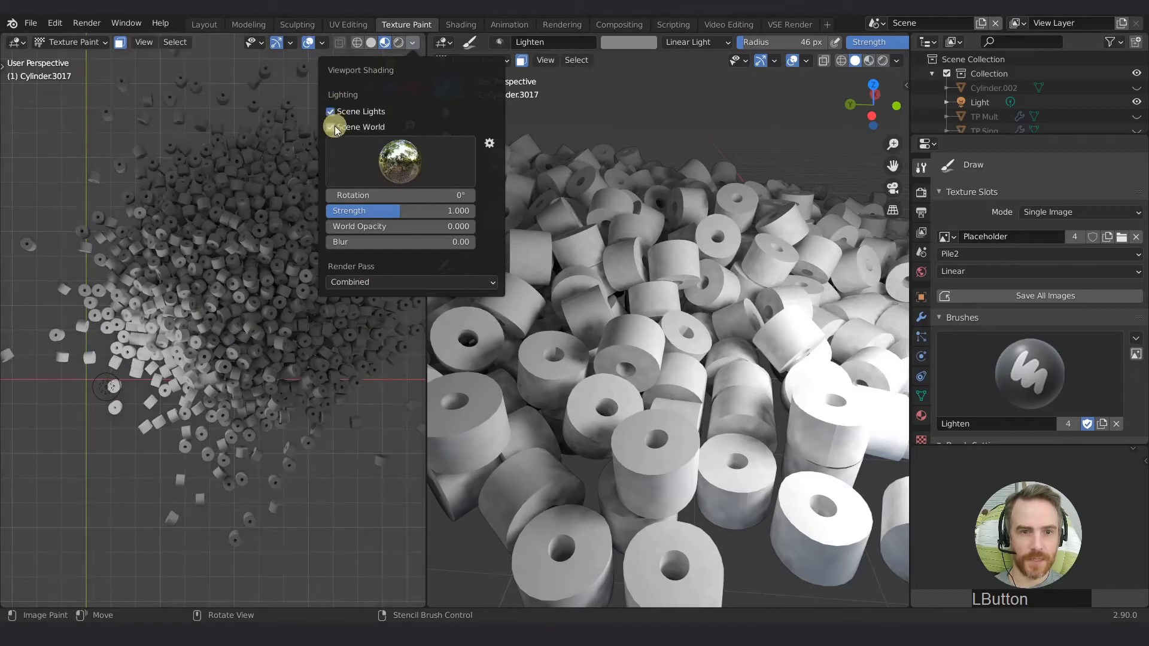
left_click(881, 61)
left_click(896, 61)
left_click(828, 129)
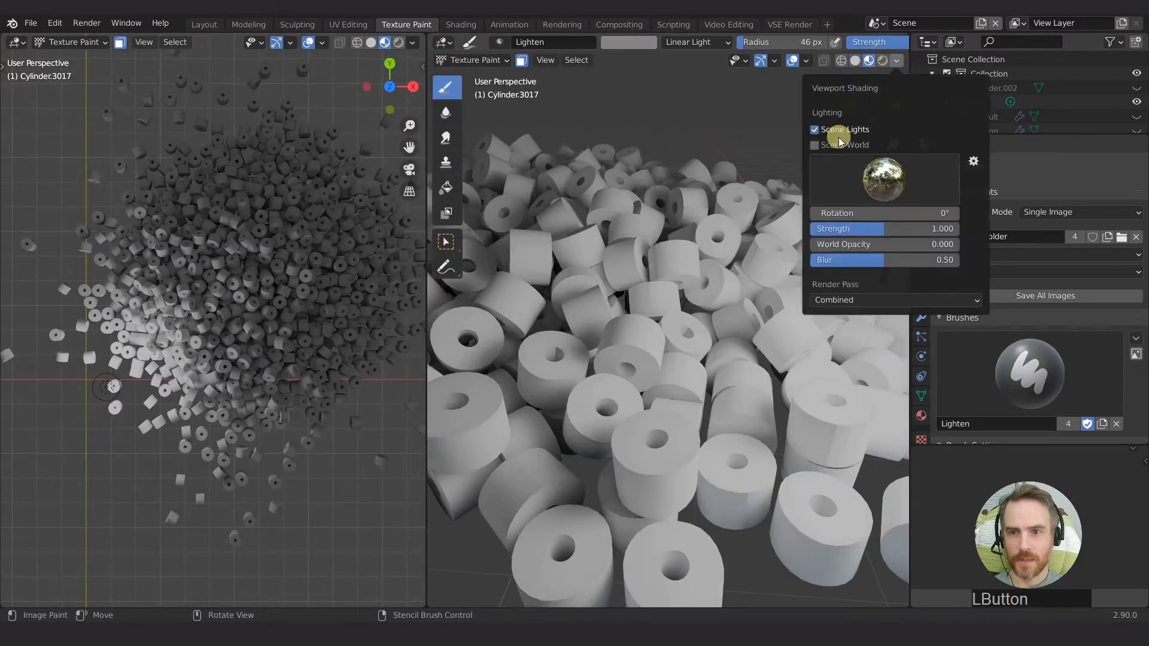
left_click(838, 146)
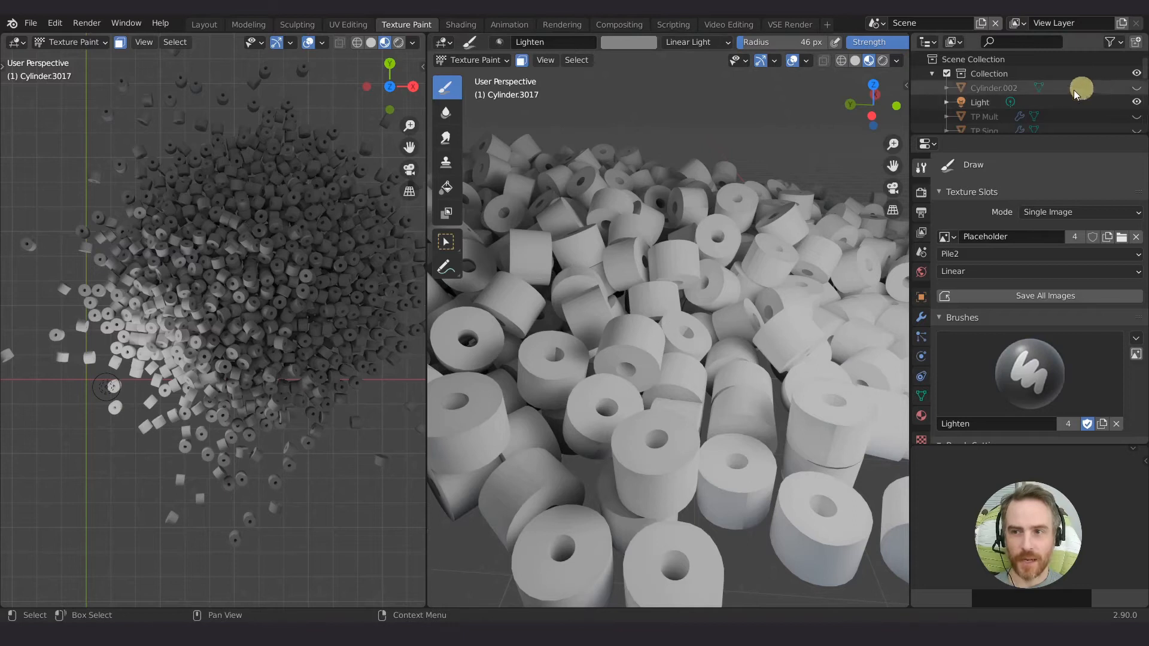
Show the selectable, viewport and render restriction toggles in the outliner and hide the Light.
left_click(1111, 41)
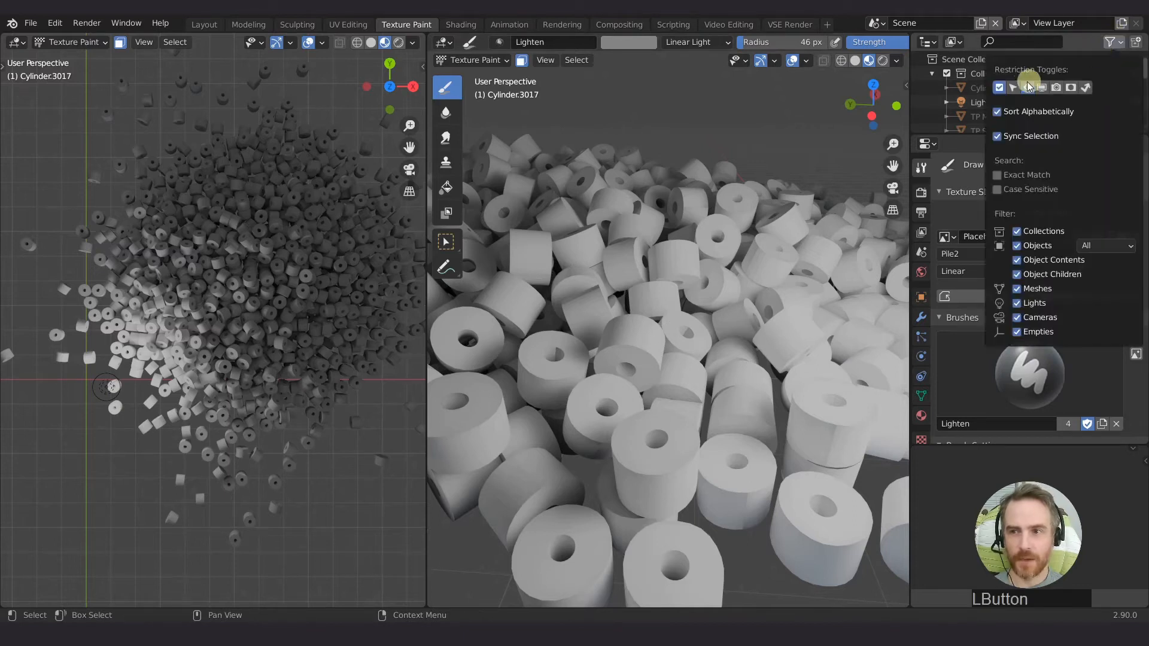
left_click(1012, 88)
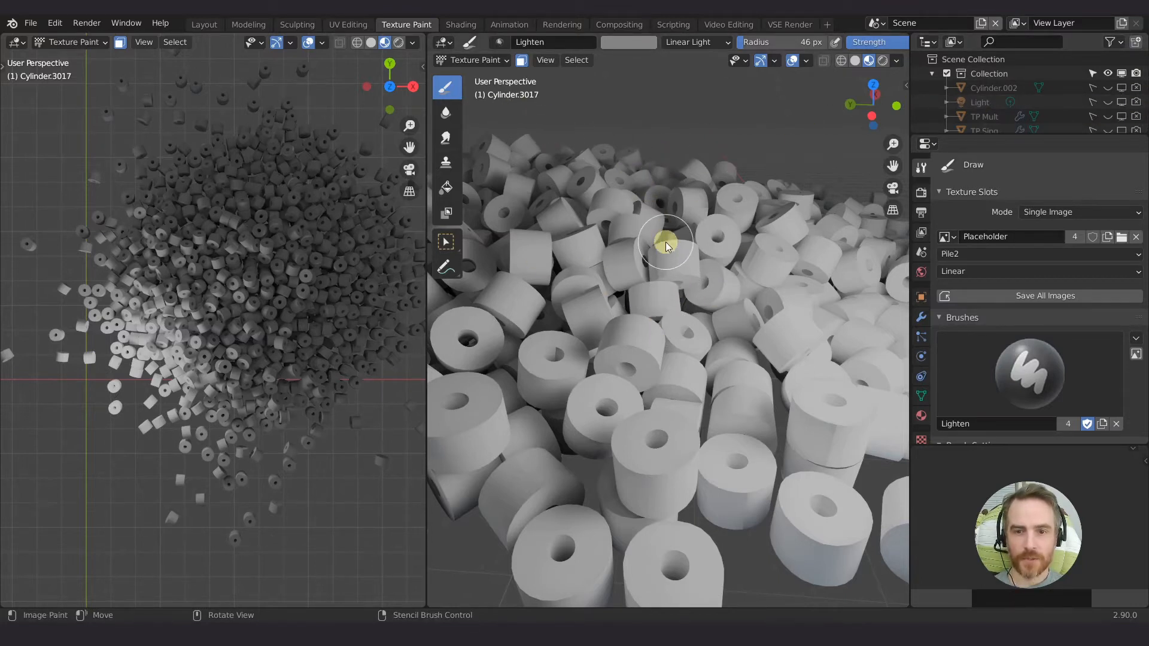
Choose the Soften tool, and widen the shadow bake's image node in the Shading workspace to read its full file name.
left_click(445, 116)
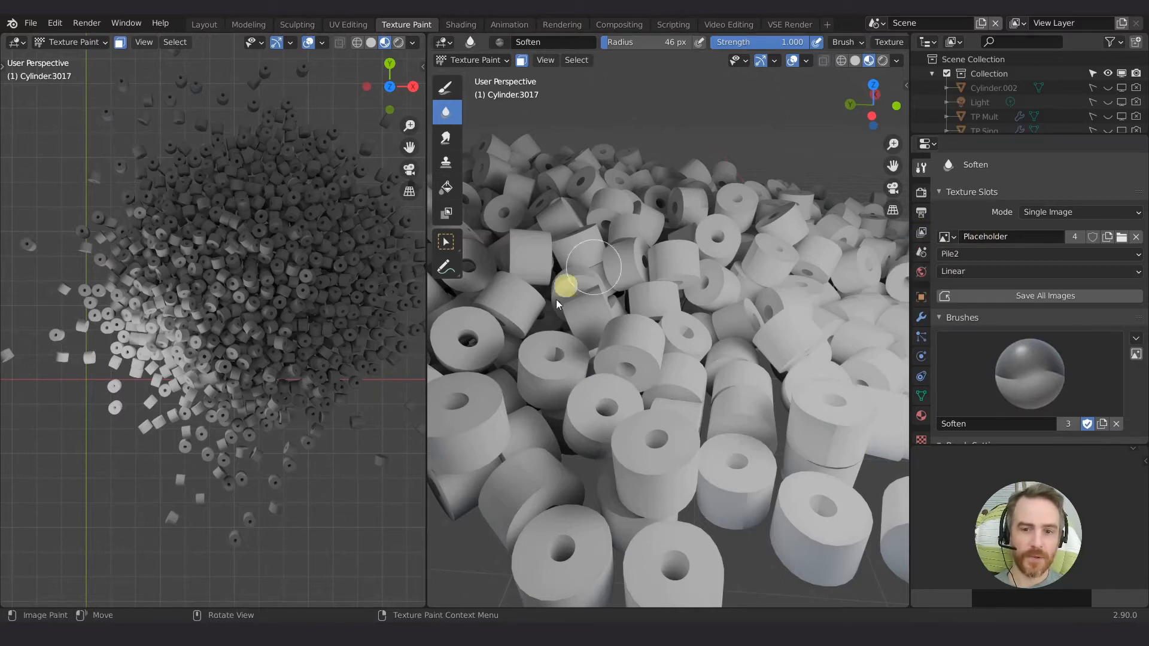
left_click(456, 25)
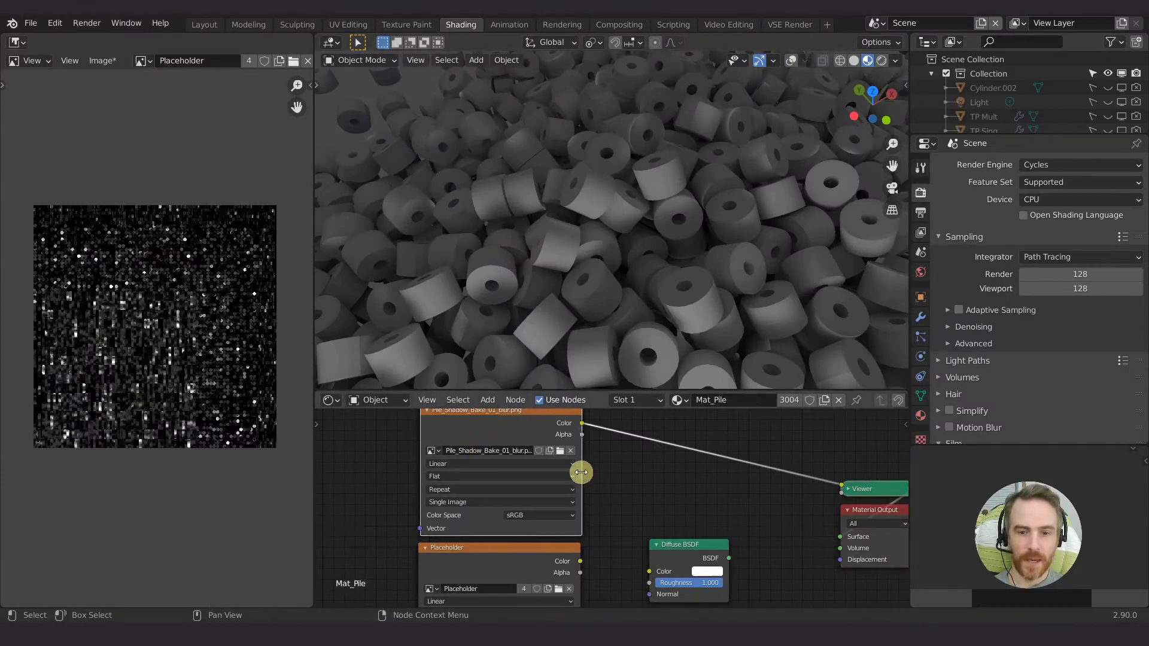
left_click_drag(581, 472, 614, 471)
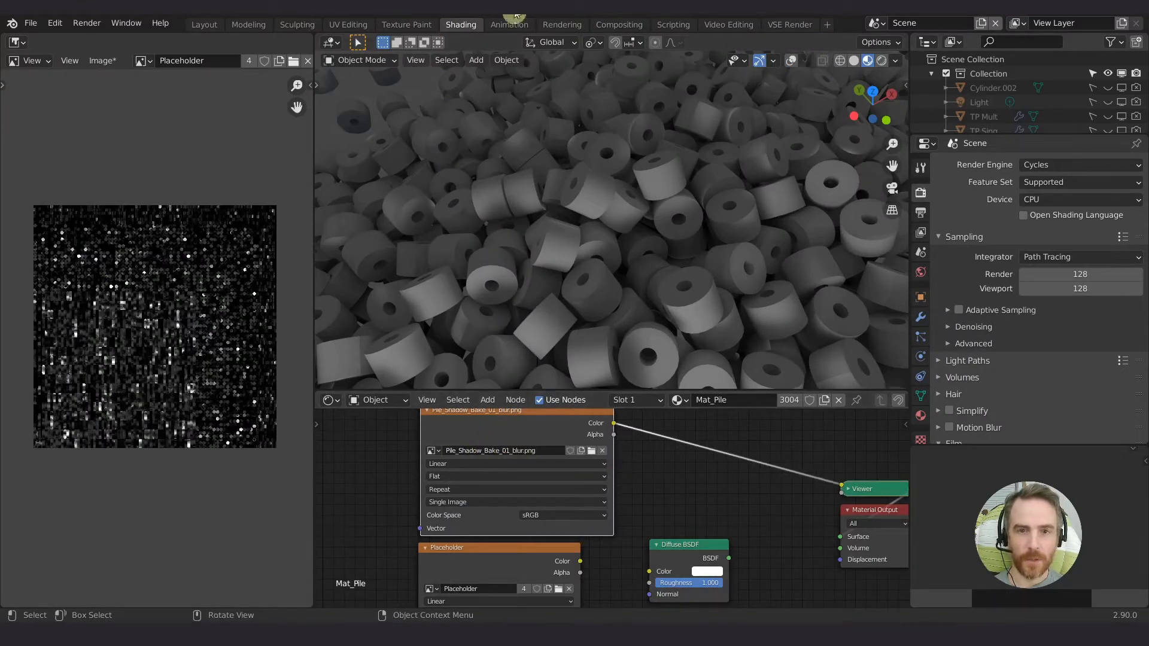
left_click(412, 25)
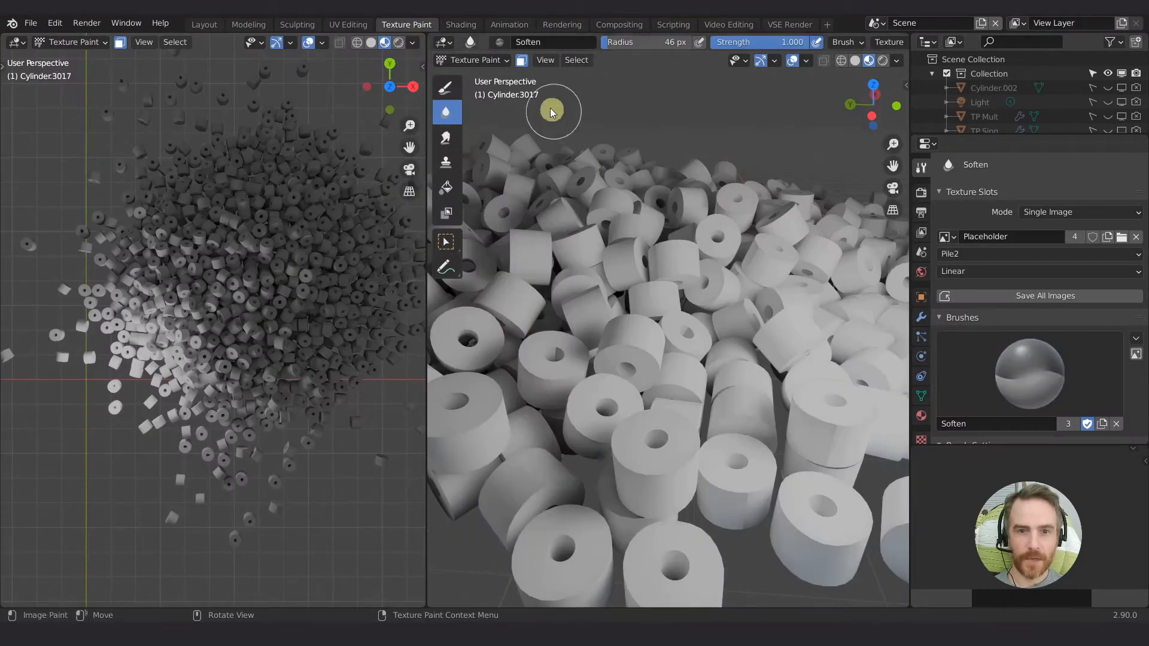
Set the paint image to Pile_Shadow_Bake_01_blur.png and check which UV map of the pile is active.
left_click(949, 237)
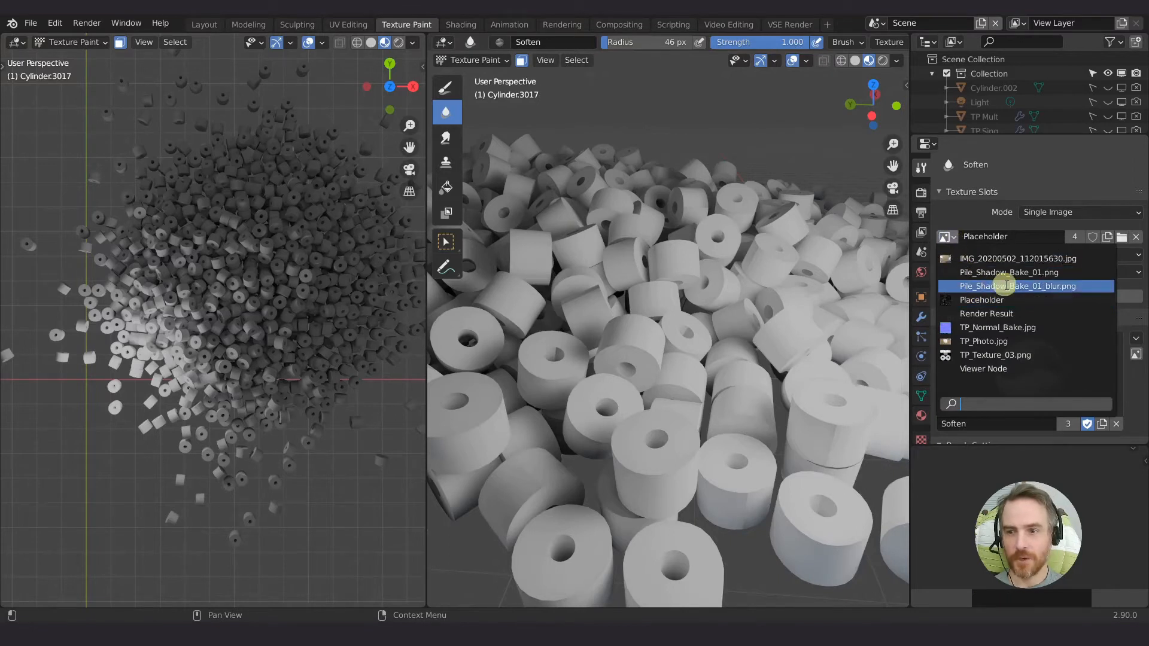
left_click(1061, 286)
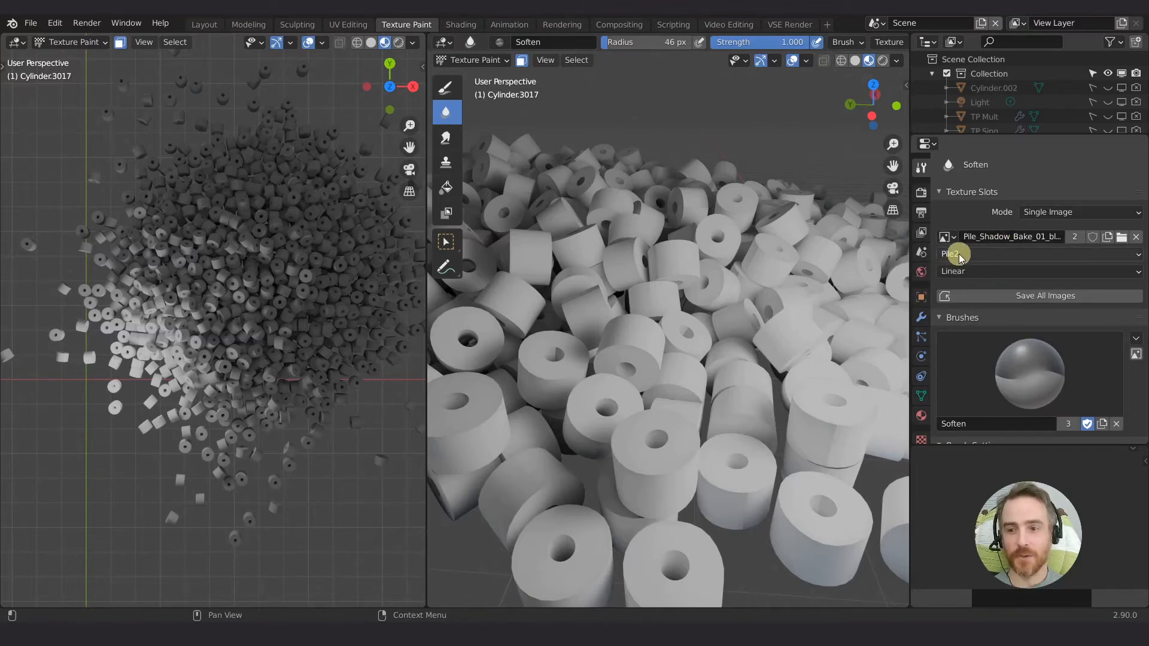
left_click(921, 395)
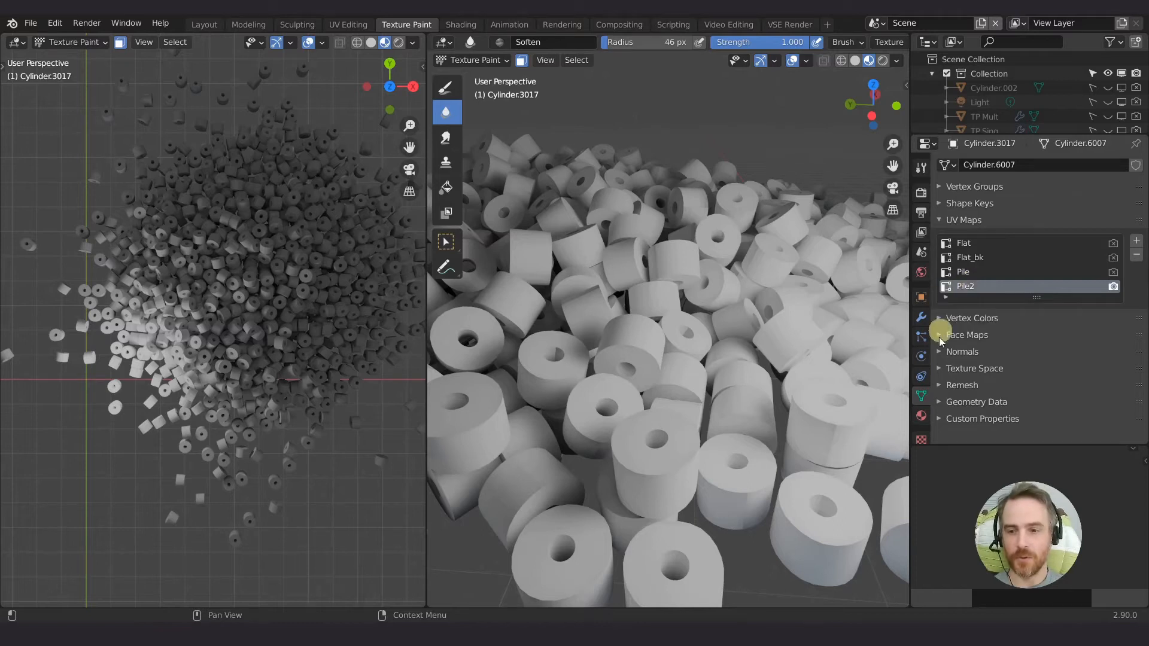
left_click(921, 167)
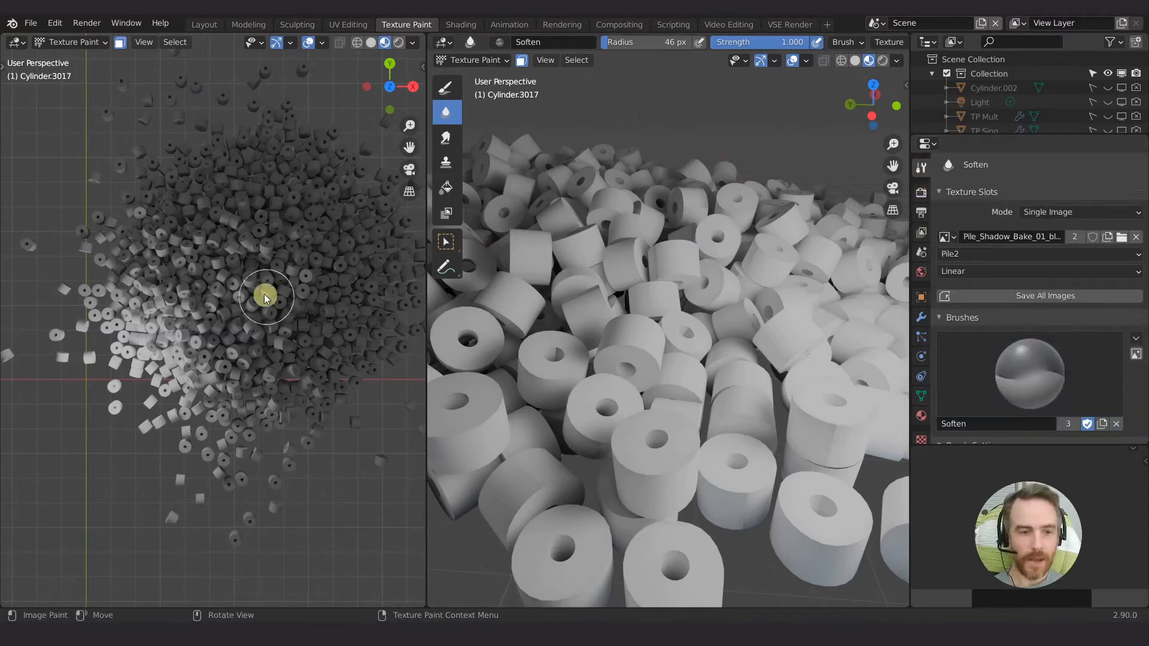
Put the pile in Edit Mode with nothing selected, and widen the perspective viewport with its overlays and toolbar hidden.
left_click(792, 61)
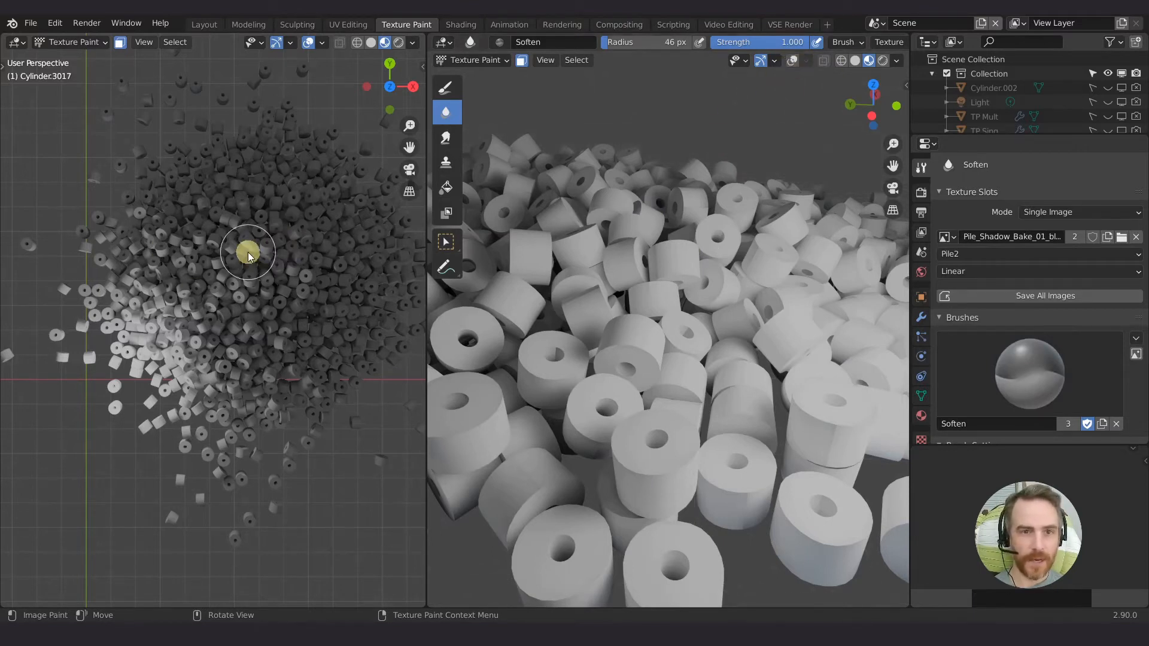
key("Tab")
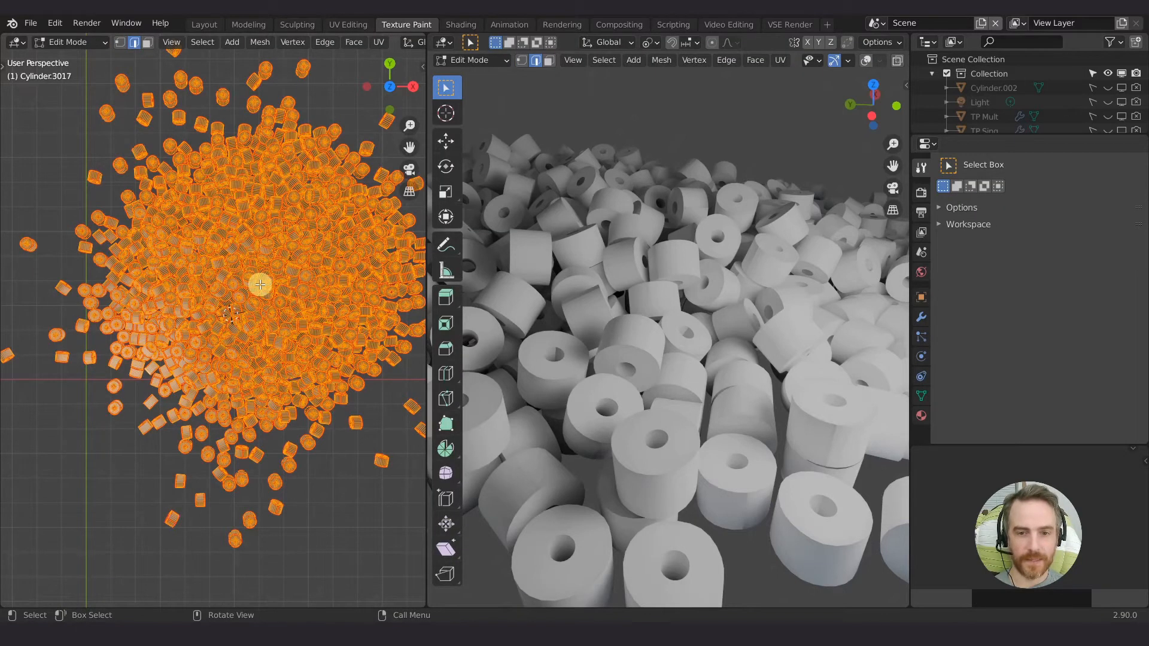
left_click_drag(427, 284, 314, 286)
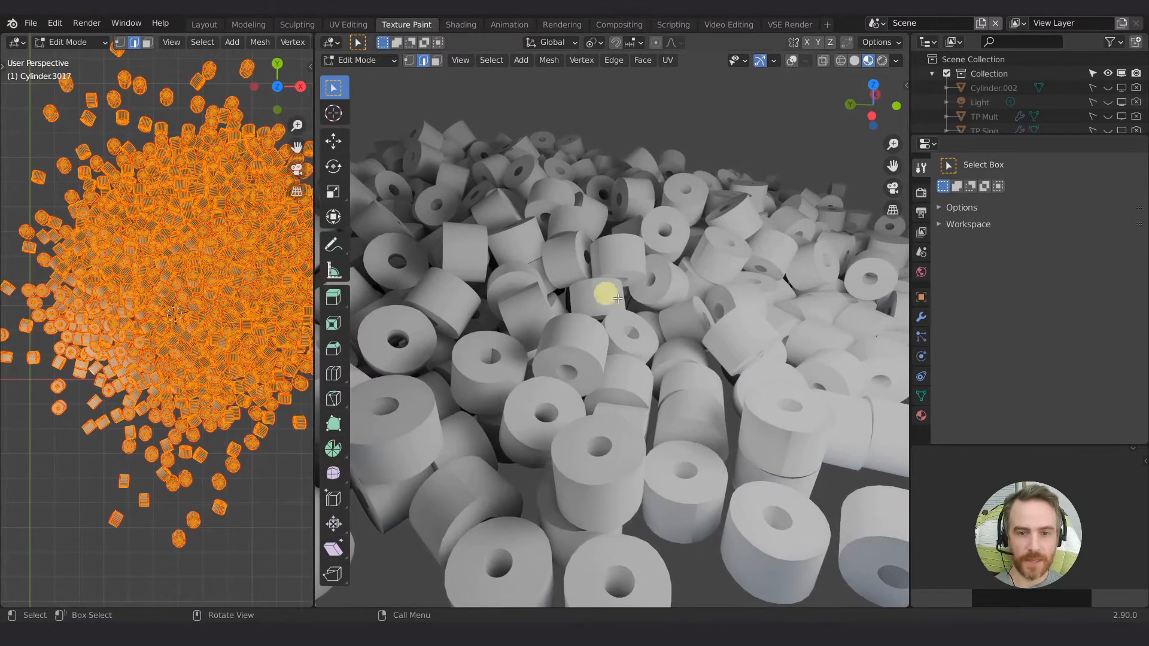
key("t")
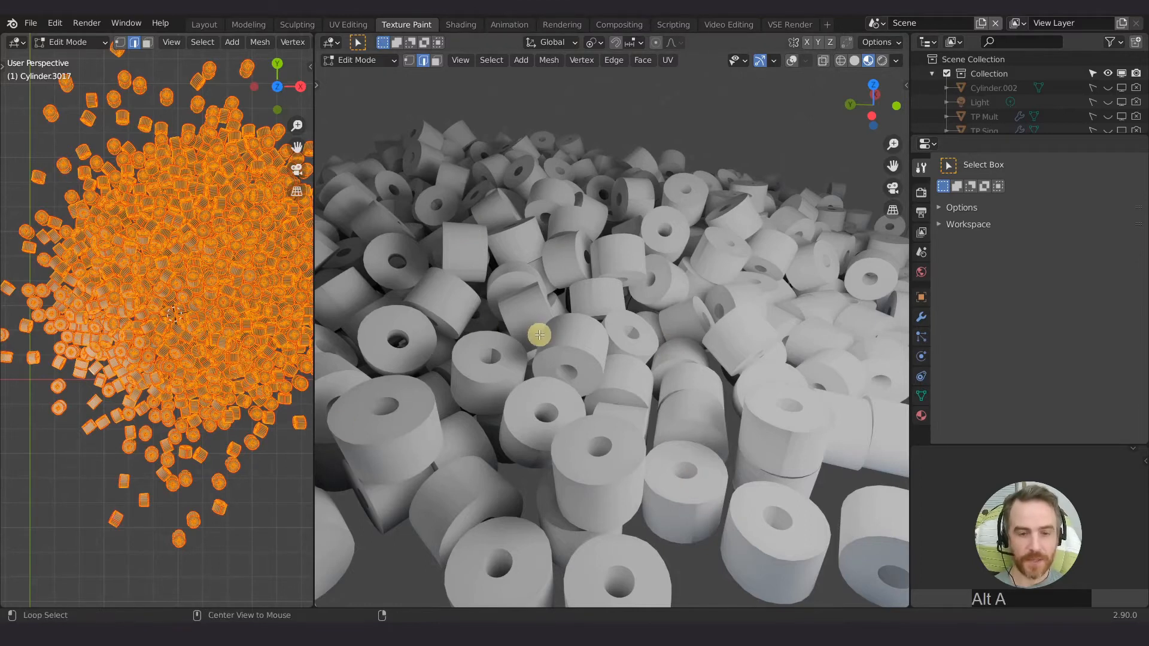
key("alt+a")
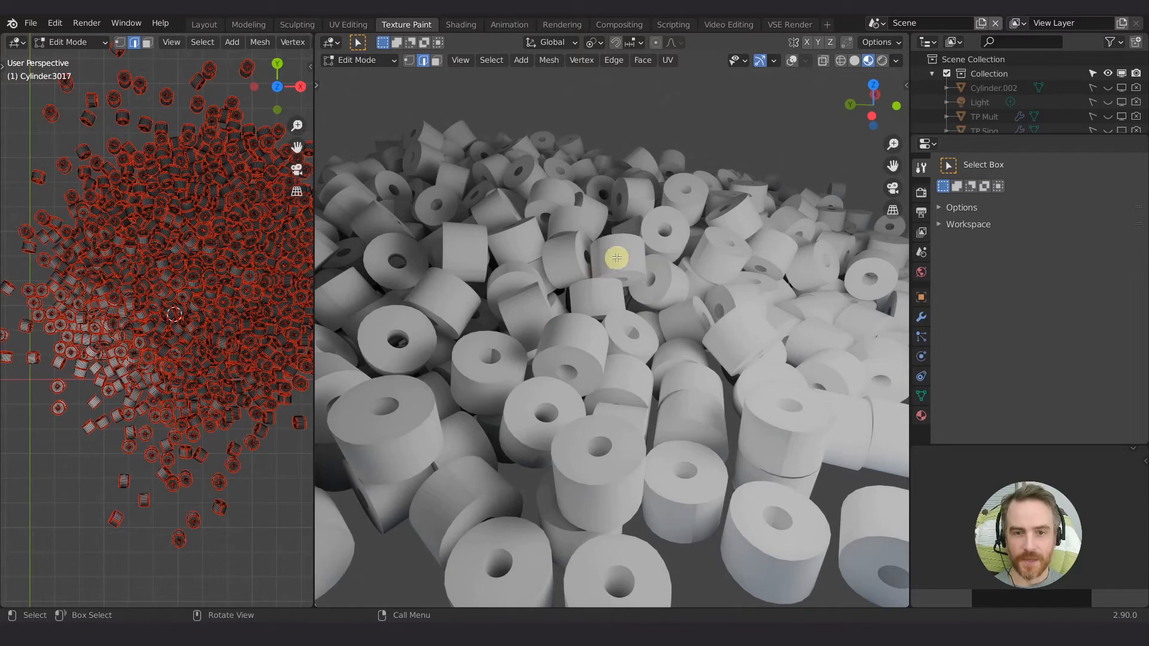
Place the 3D cursor on the visible seam of a roll and lock the perspective view to the cursor.
middle_click_drag(706, 290, 600, 361, "shift")
right_click(606, 344, "shift")
scroll(614, 355, "up", 4)
key("q")
left_click(596, 354)
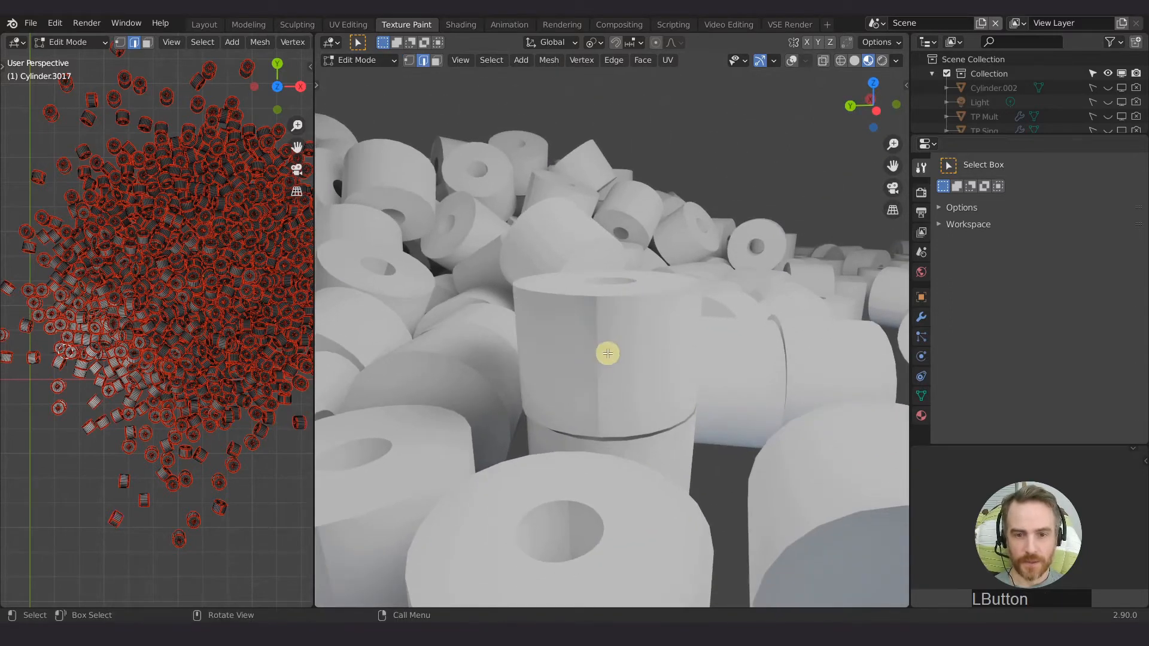
scroll(607, 354, "up", 3)
key("q")
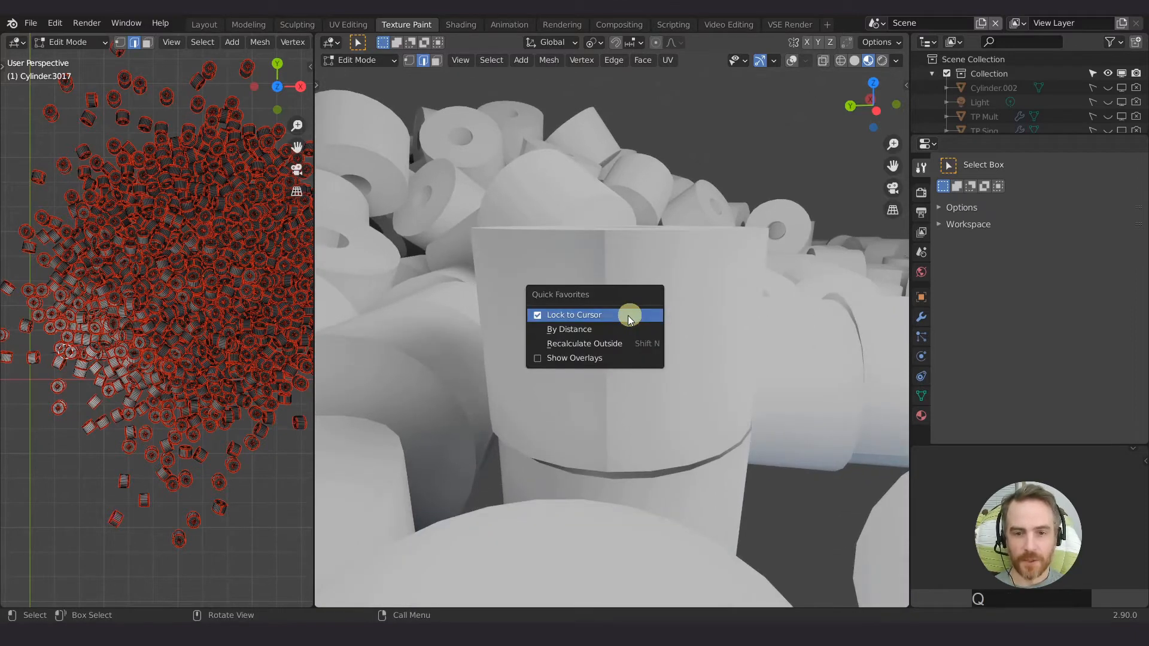
Review the perspective viewport's View Lock settings, and lock the overhead viewport to the 3D cursor.
key("n")
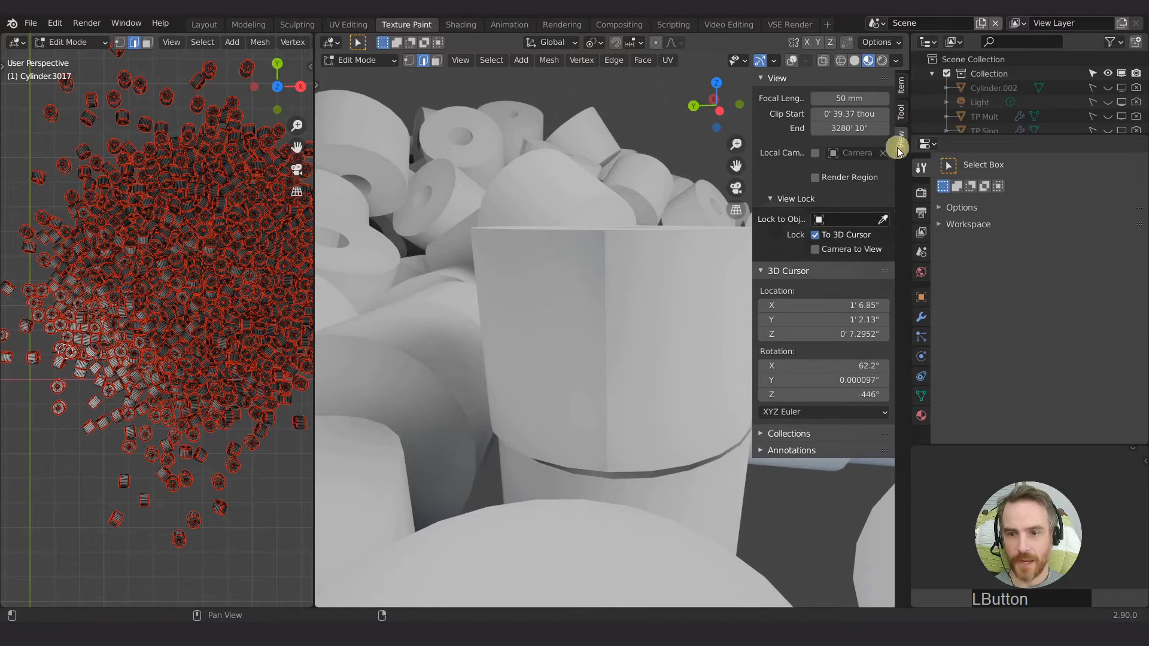
left_click(816, 235)
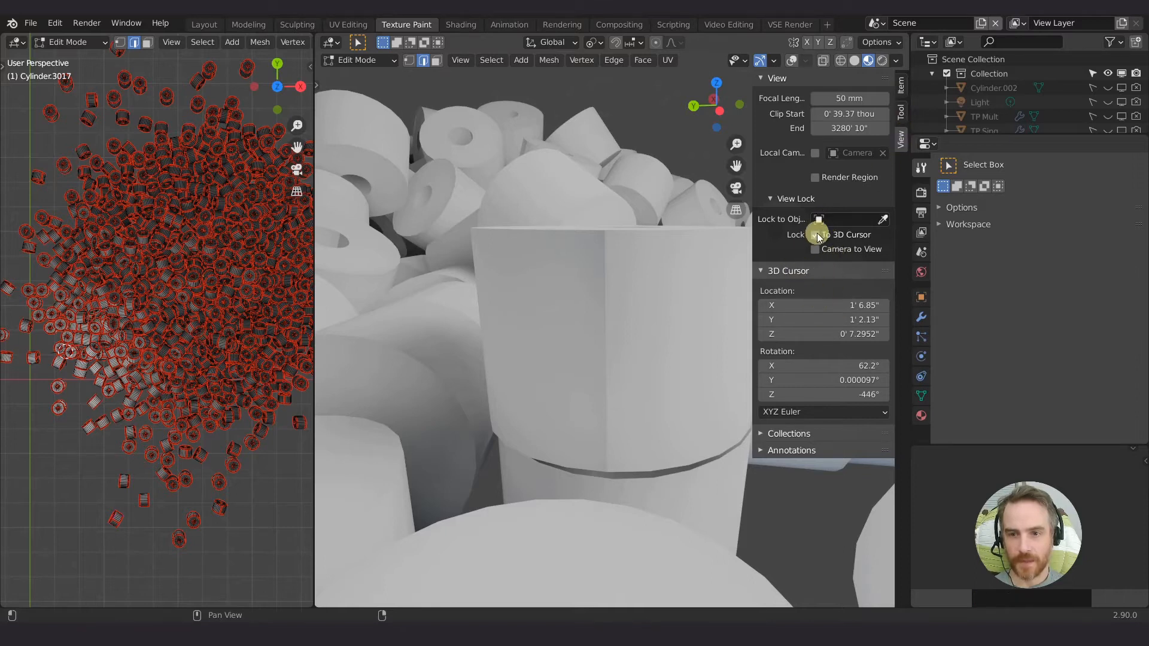
key("n")
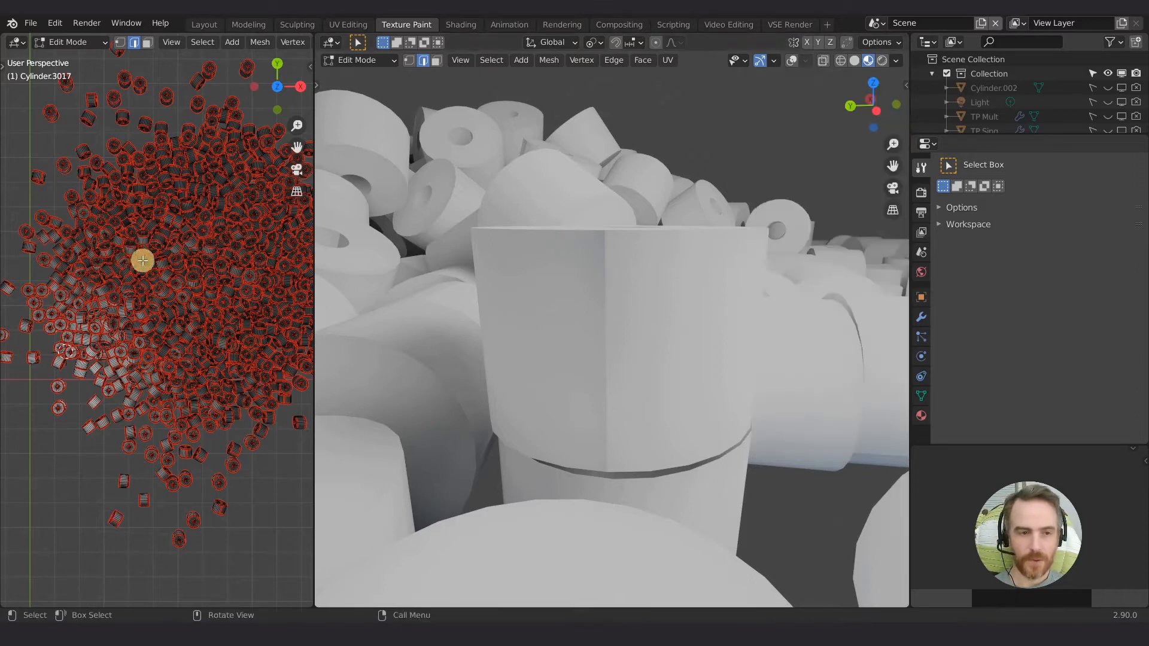
key("q")
left_click(111, 263)
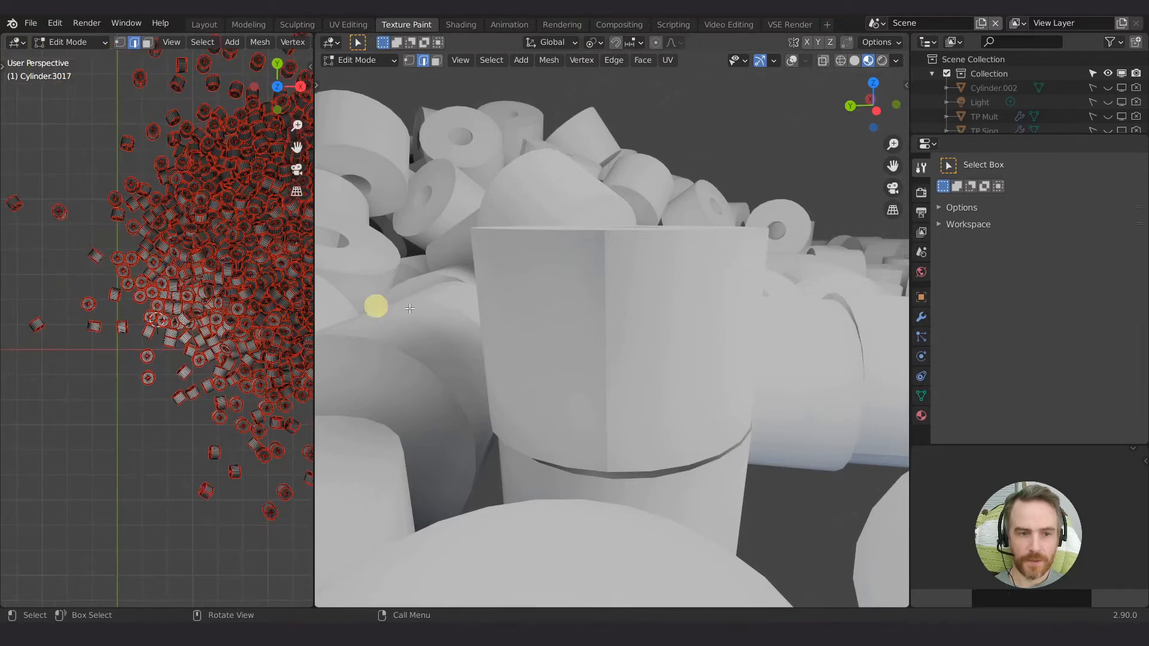
Select all linked geometry of the stacked roll under the 3D cursor.
scroll(184, 306, "up", 1)
middle_click_drag(177, 312, 285, 192)
scroll(154, 328, "up", 5)
middle_click_drag(154, 326, 177, 326)
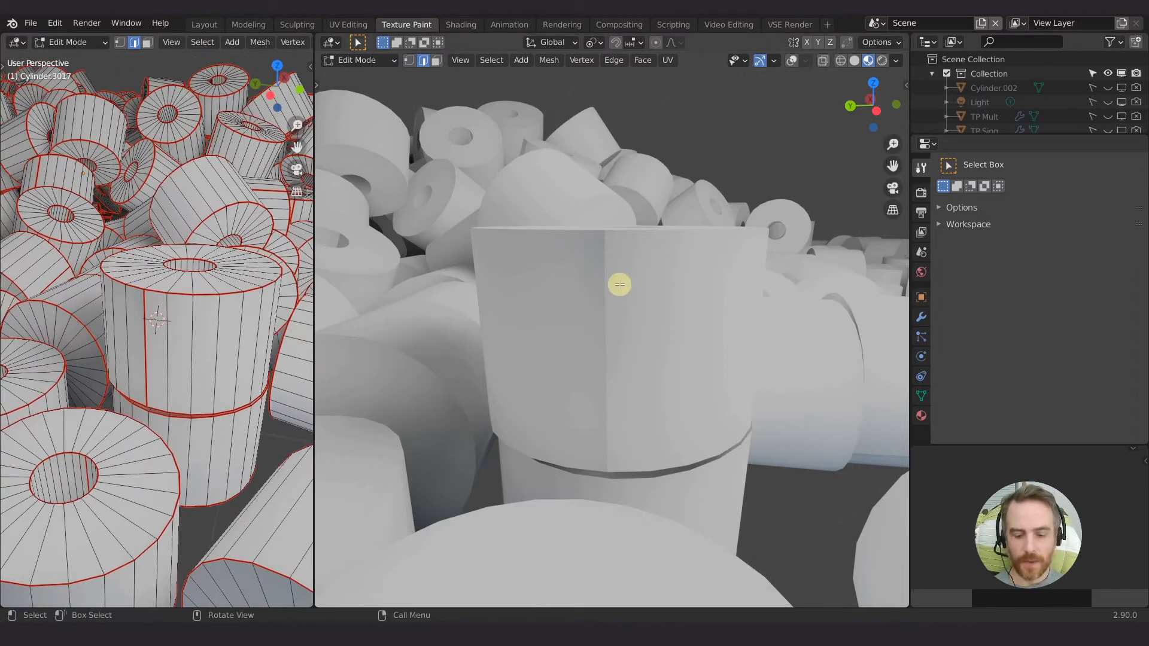
key("l")
middle_click_drag(215, 275, 243, 299)
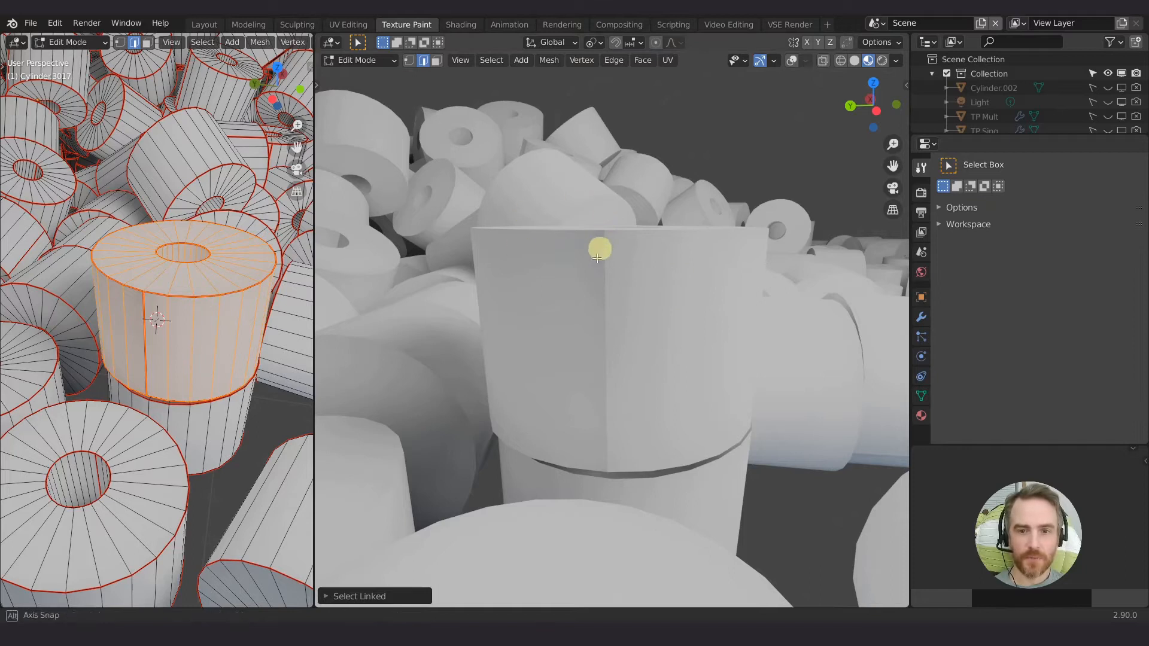
Return the pile to Texture Paint mode and set the Soften brush radius to 134 px.
middle_click_drag(597, 249, 587, 279)
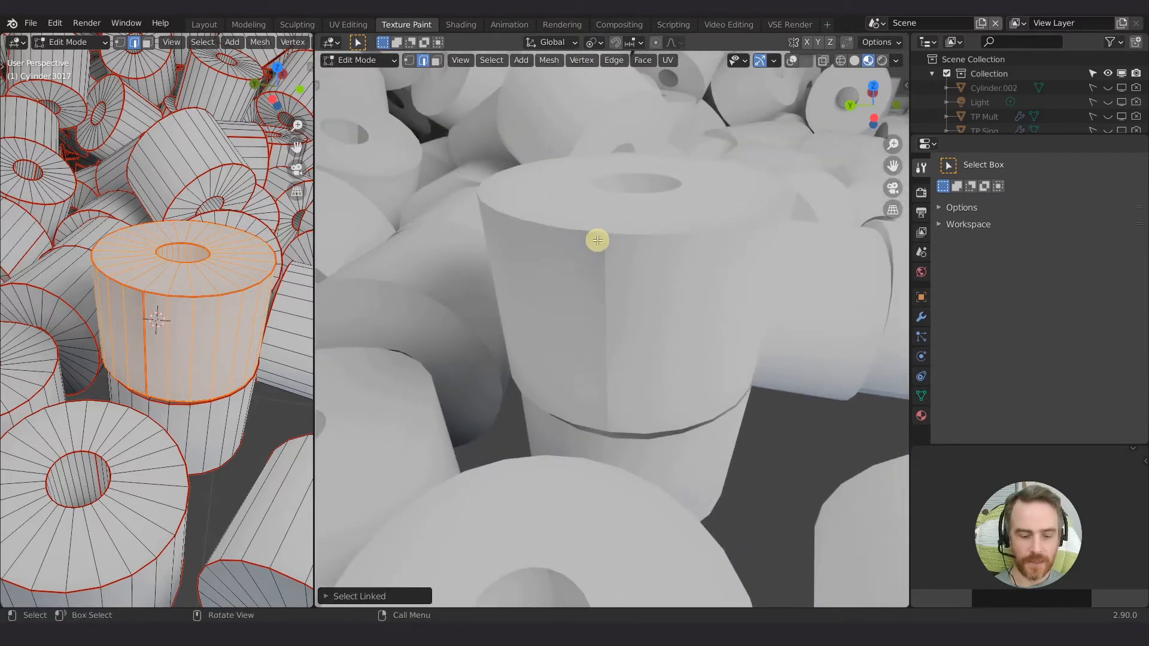
key("Tab")
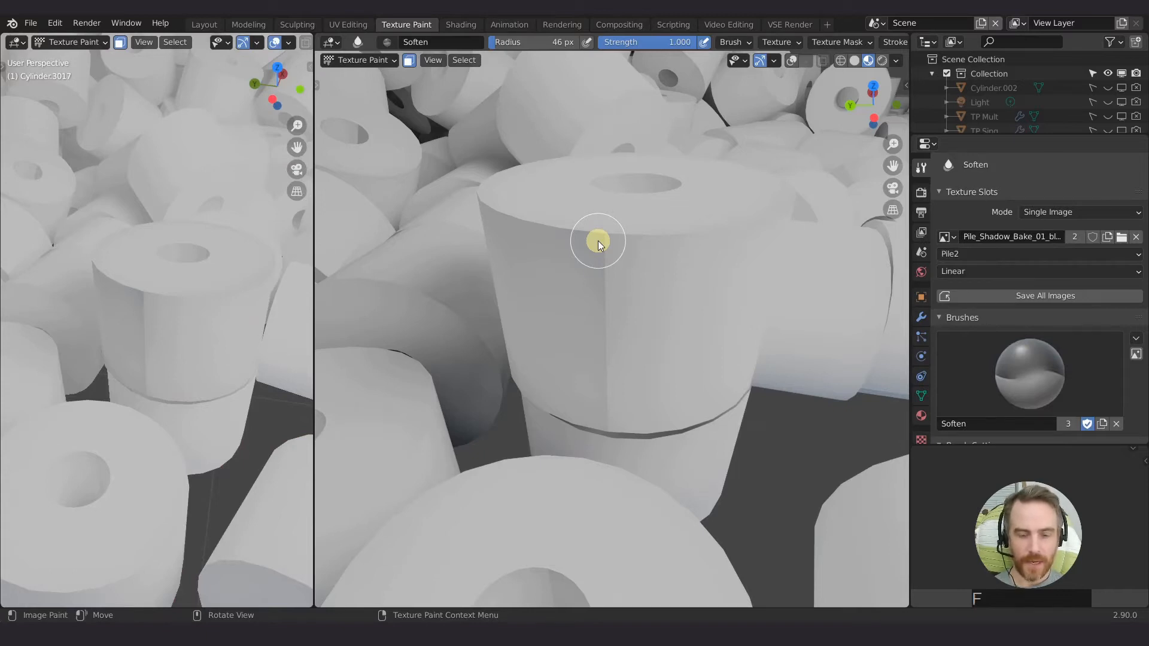
key("f")
left_click(651, 246)
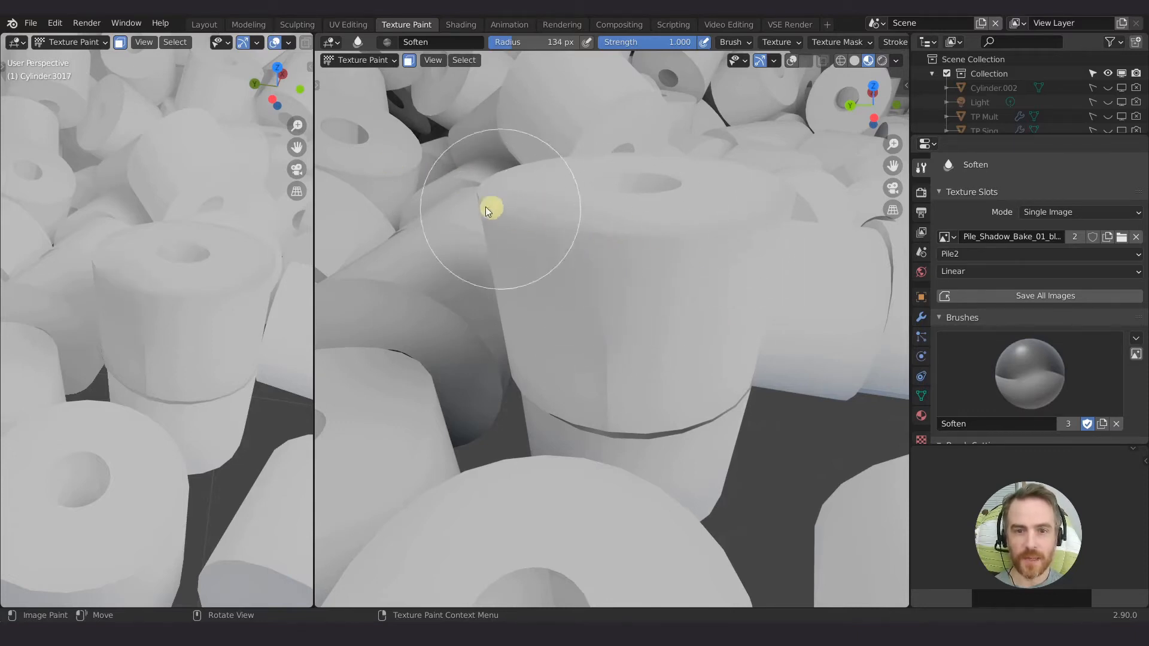
Try softening the seam with the whole roll selected, including its top, and undo the stroke.
mouse_move(622, 222)
left_mouse_down()
mouse_move(645, 188)
mouse_move(672, 189)
left_mouse_up()
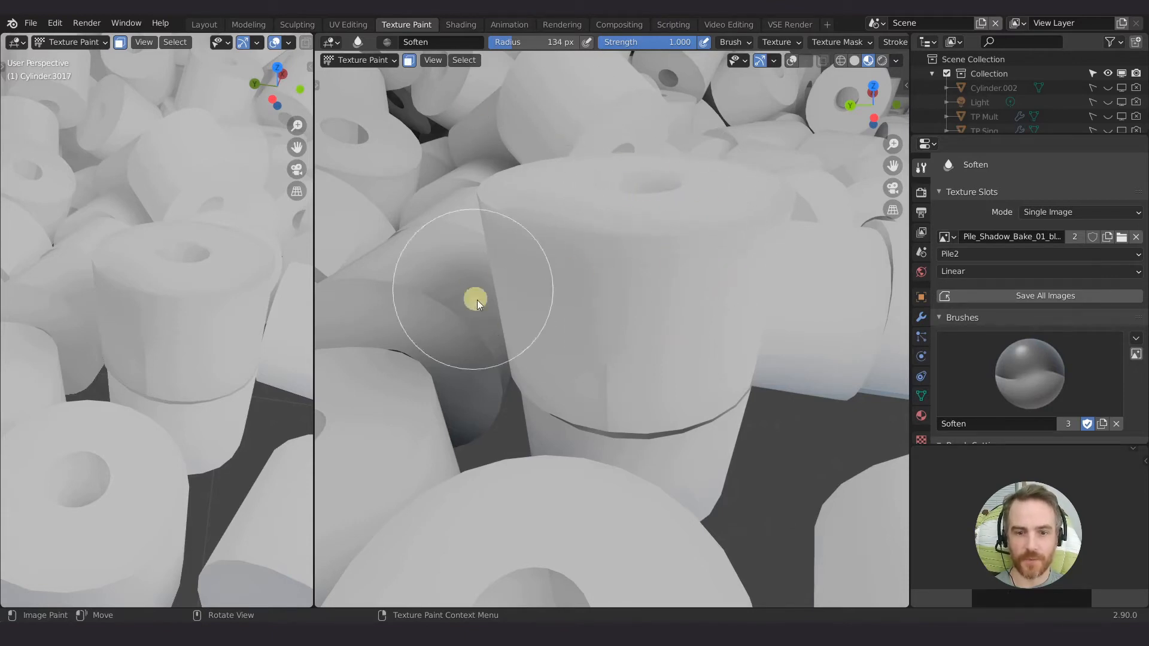
mouse_move(605, 224)
middle_mouse_down()
mouse_move(587, 262)
mouse_move(477, 245)
mouse_move(551, 220)
mouse_move(640, 220)
mouse_move(496, 260)
middle_mouse_up()
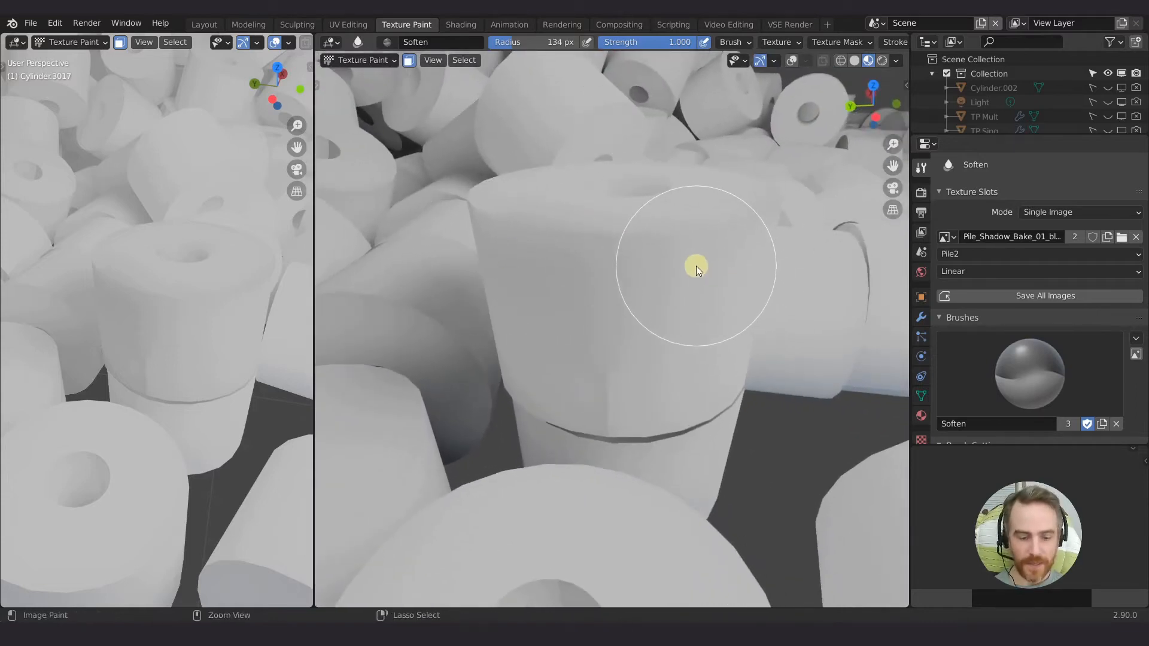
key("ctrl+z")
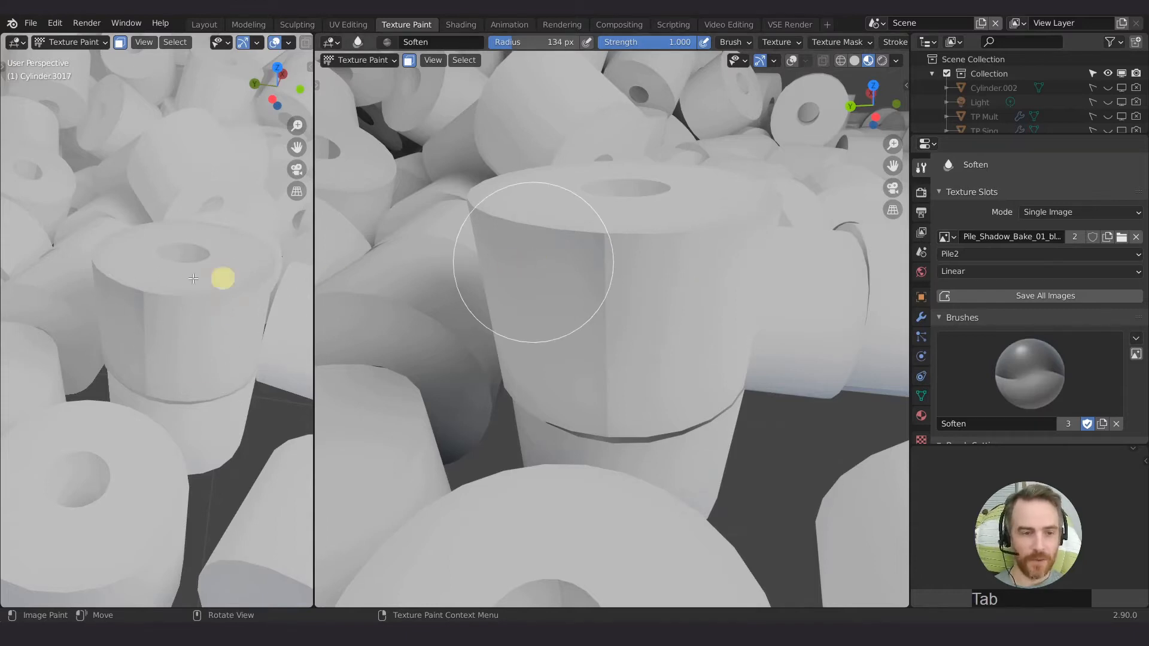
In Edit Mode, clear the selection and select only the stacked roll's outer side faces in face select mode.
key("Tab")
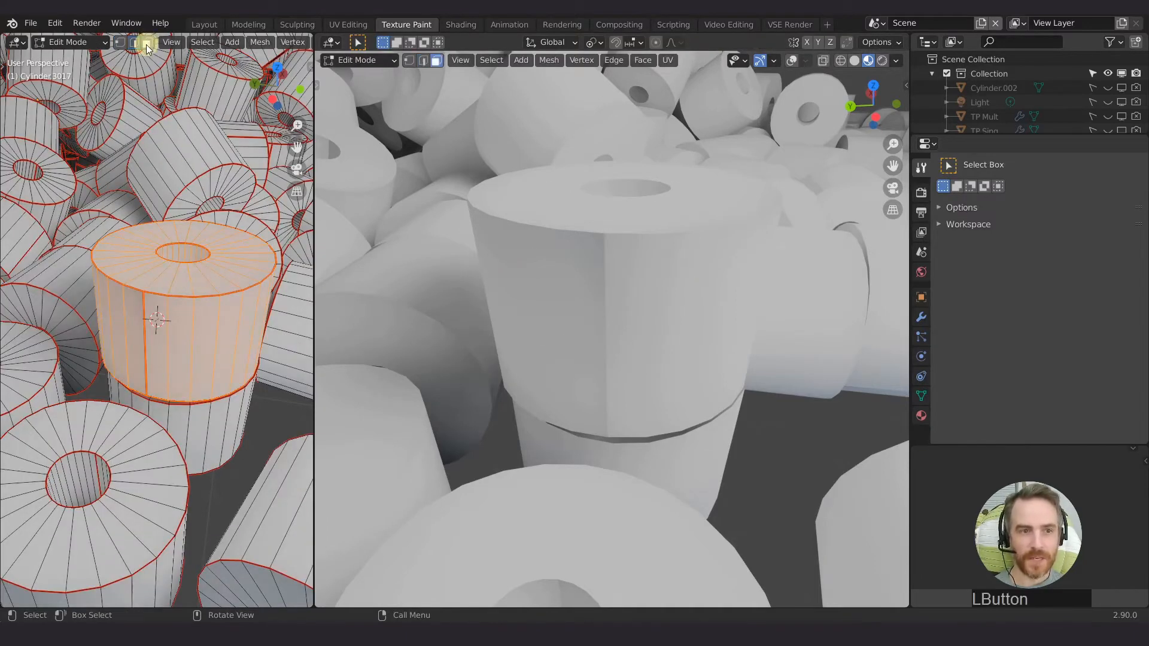
left_click(241, 304, "alt")
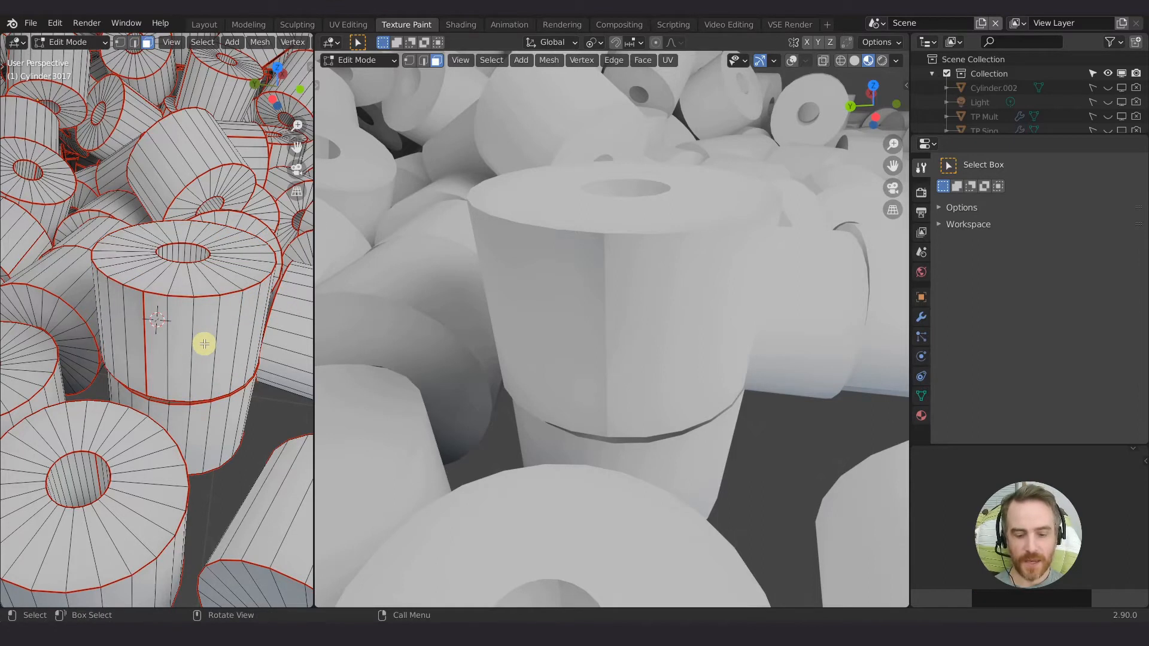
key("l")
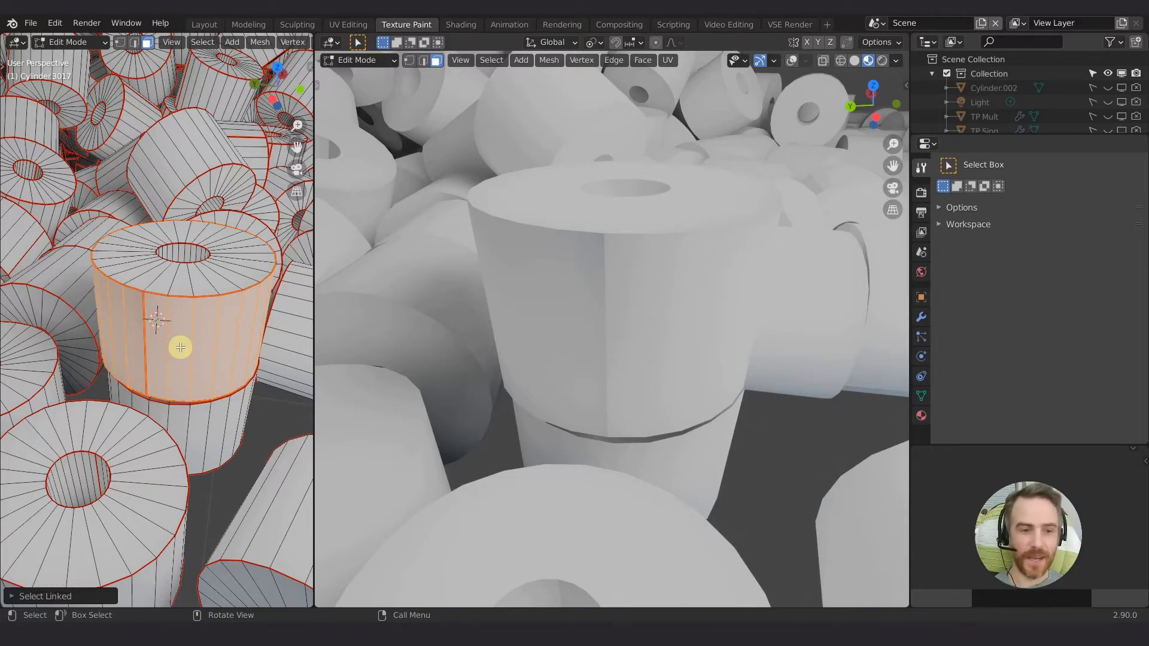
middle_click_drag(177, 356, 239, 345)
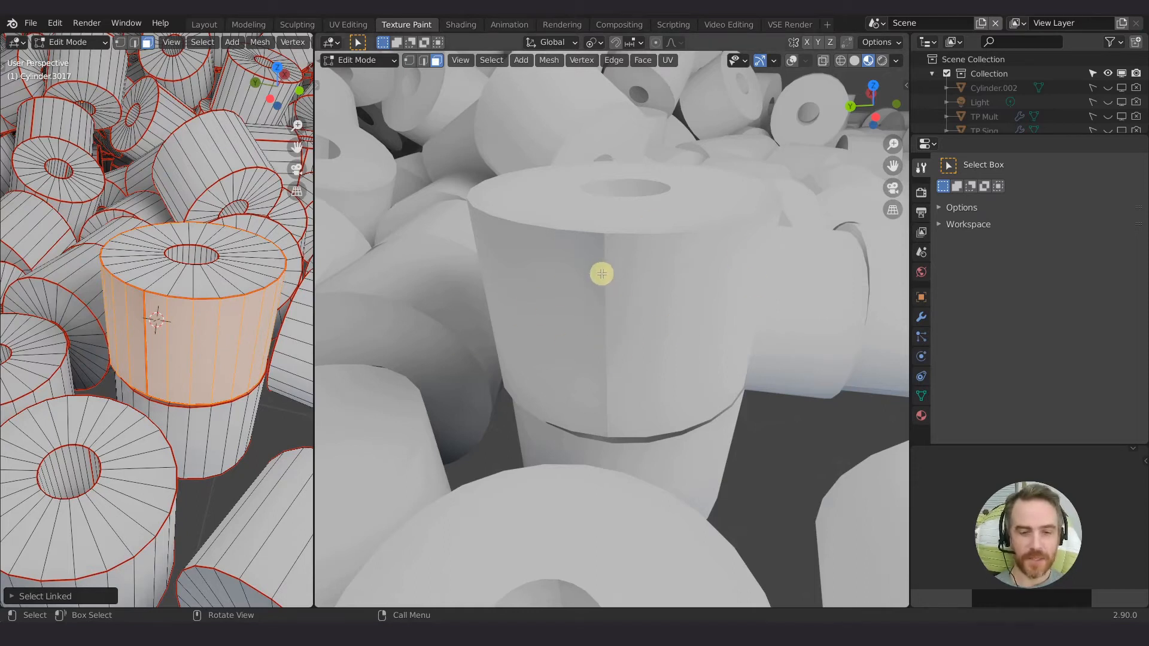
Soften the vertical seam on the stacked roll's outer side in Texture Paint mode, with painting masked to the selected faces.
key("Tab")
mouse_move(606, 238)
left_mouse_down()
mouse_move(600, 402)
mouse_move(633, 453)
mouse_move(623, 411)
left_mouse_up()
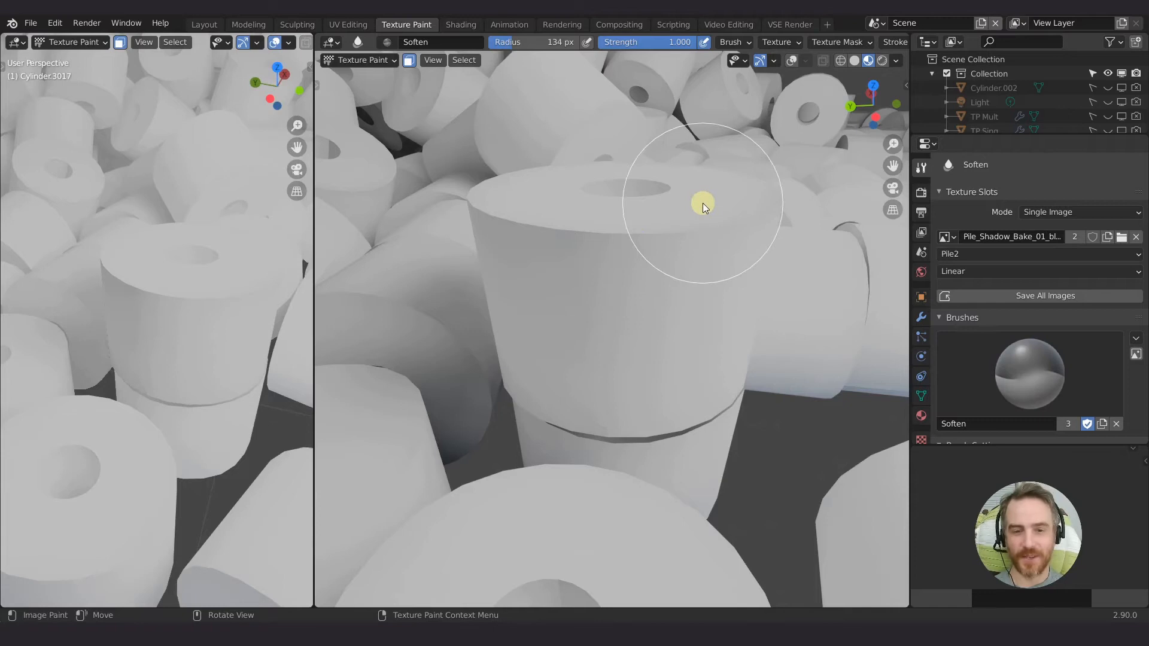
mouse_move(462, 205)
left_mouse_down()
mouse_move(459, 217)
mouse_move(482, 203)
left_mouse_up()
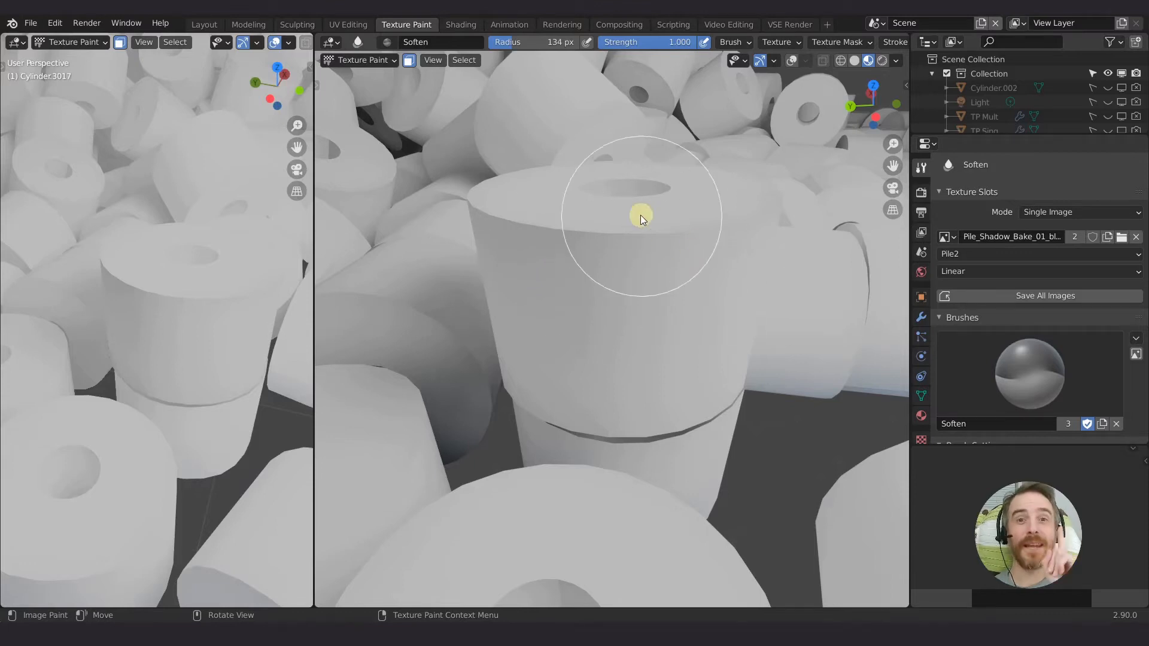
left_click(409, 61)
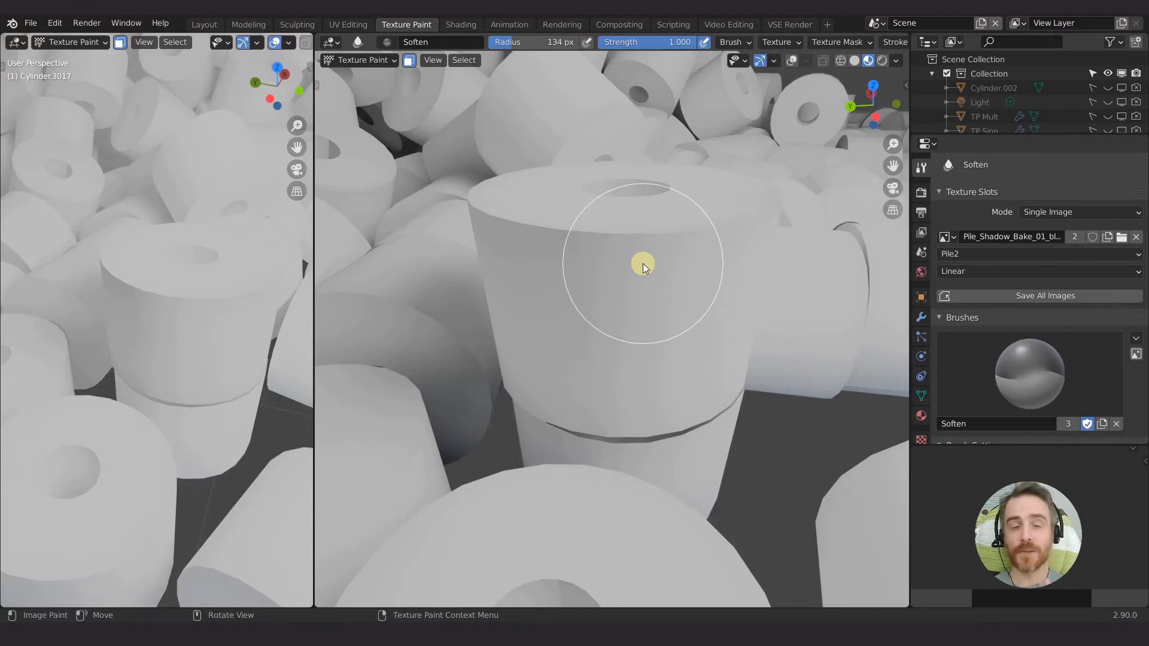
Try to soften the seam on the roll front-left of the stack without adding its faces to the selection.
key("Tab")
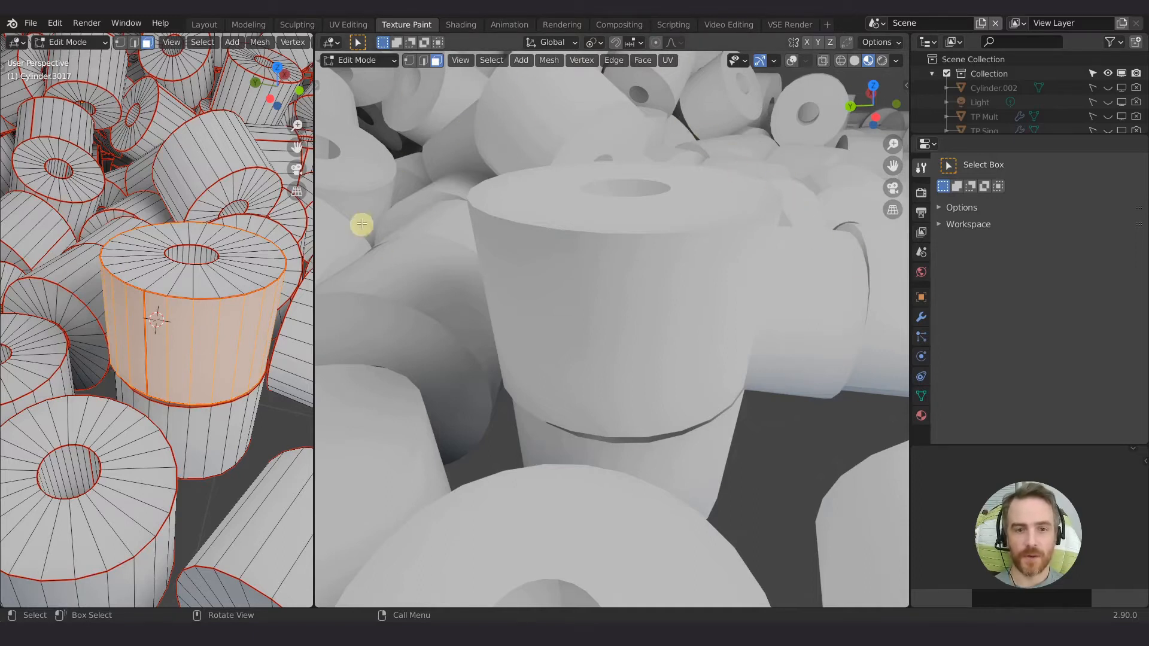
scroll(373, 196, "down", 6)
scroll(395, 221, "up", 1)
key("Tab")
left_click(445, 359)
mouse_move(445, 359)
left_mouse_down()
mouse_move(474, 405)
mouse_move(710, 467)
mouse_move(513, 456)
mouse_move(493, 412)
left_mouse_up()
key("Tab")
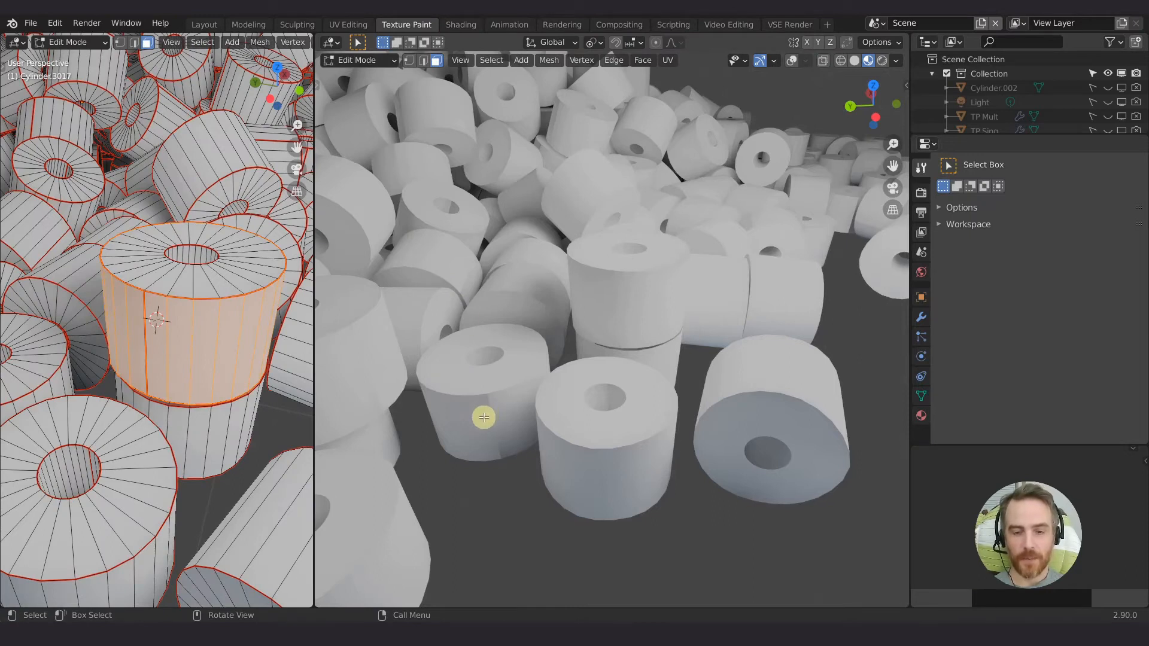
Add the outer side faces of the roll front-left of the stack to the selection and soften its seam.
key("l")
scroll(90, 359, "down", 4)
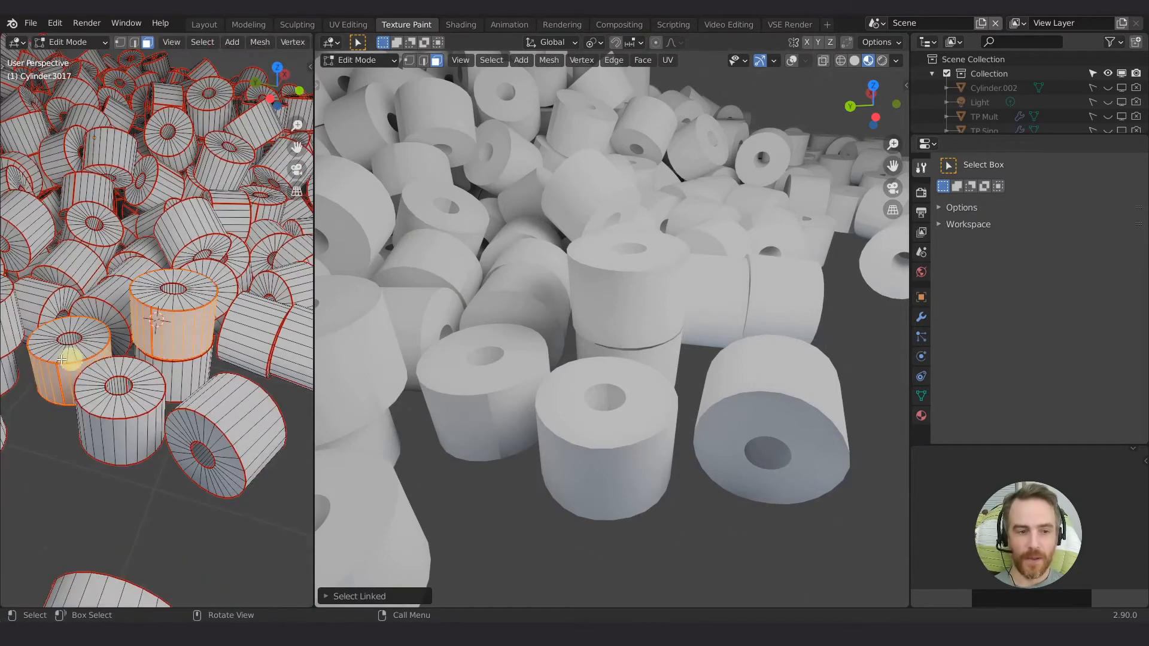
key("Tab")
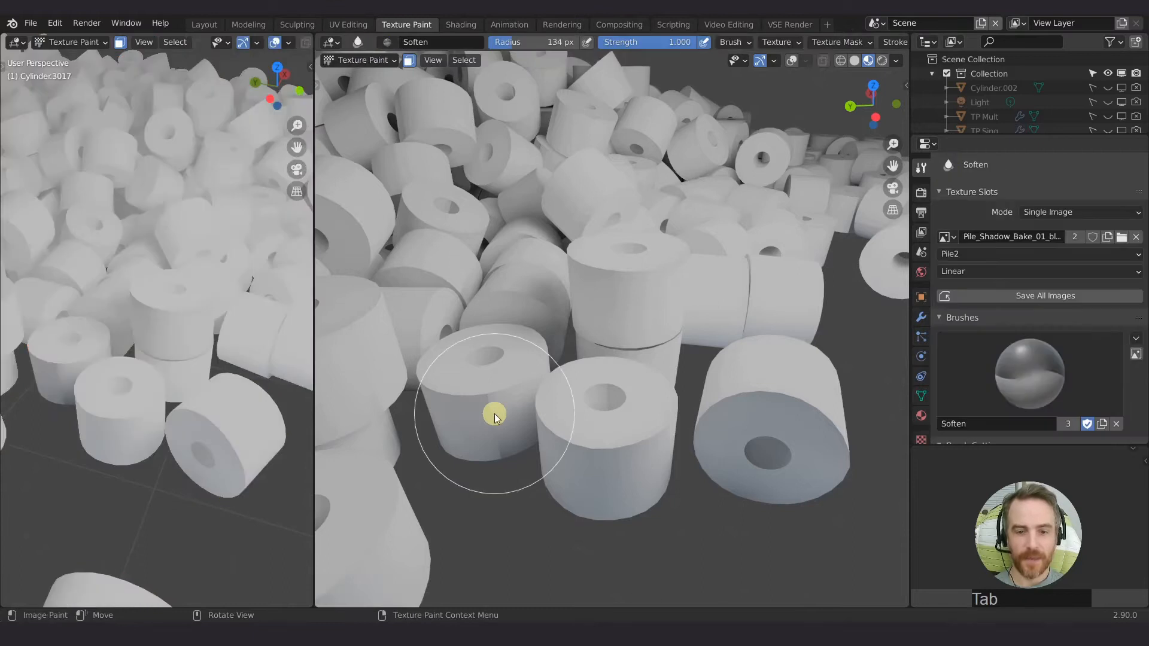
mouse_move(490, 414)
left_mouse_down()
mouse_move(501, 485)
mouse_move(506, 458)
mouse_move(495, 459)
mouse_move(490, 429)
mouse_move(490, 452)
left_mouse_up()
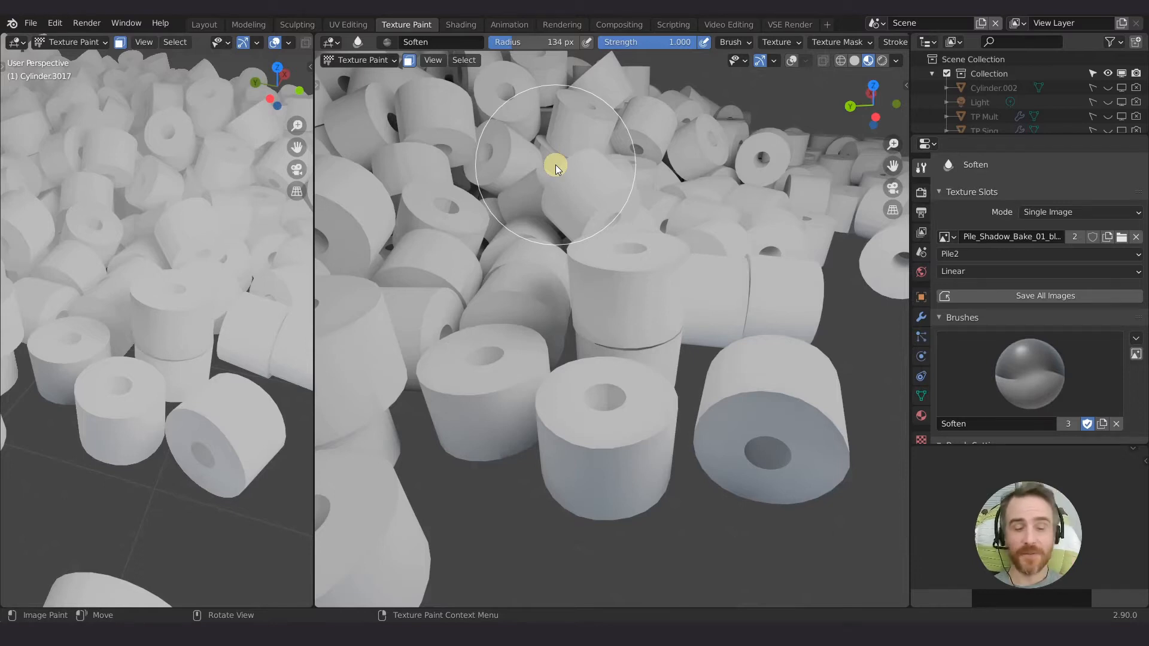
Add the outer side faces of two adjacent rolls higher in the pile to the selection and soften their seams.
key("Tab")
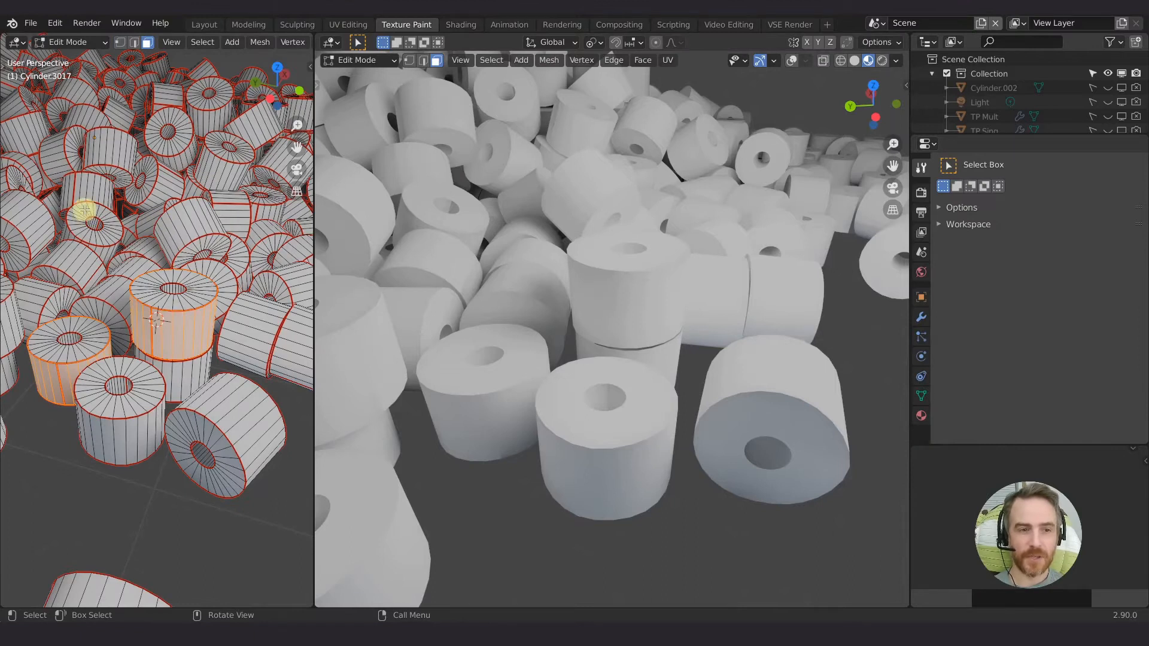
scroll(82, 212, "down", 5)
middle_click_drag(148, 234, 167, 249)
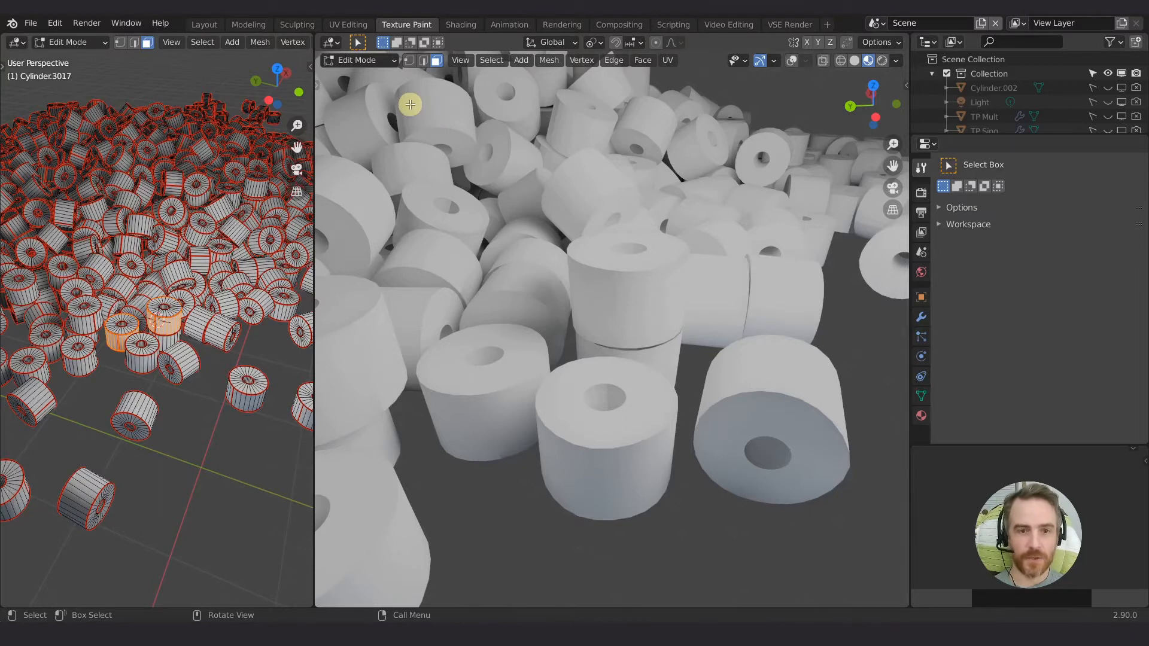
key("l")
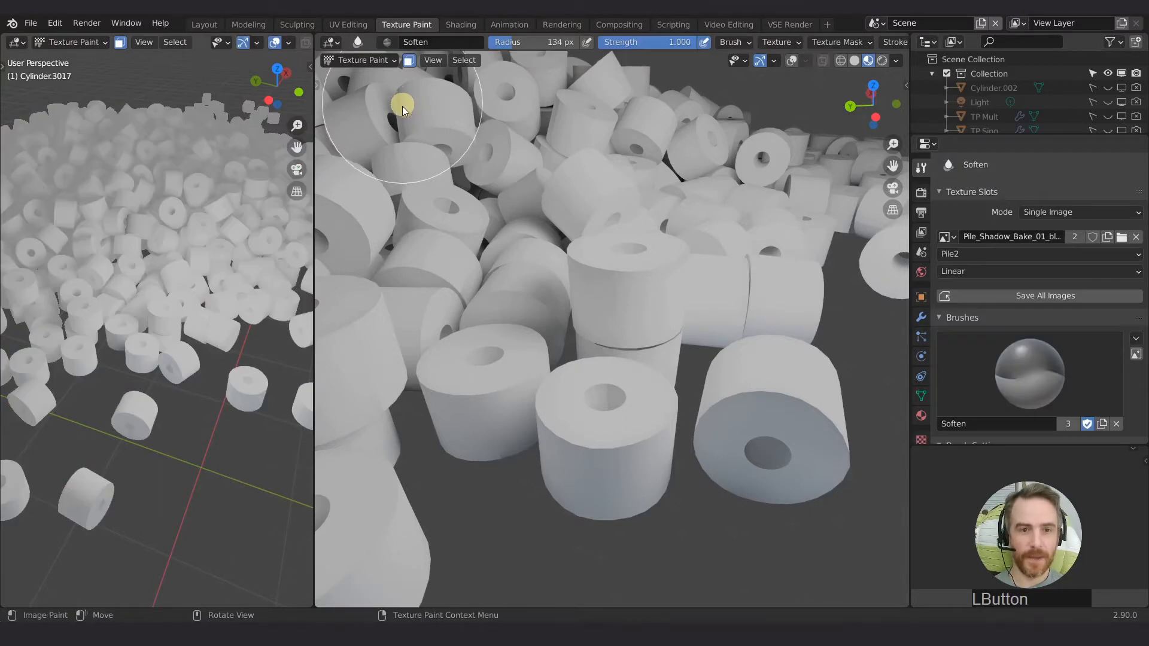
mouse_move(402, 105)
left_mouse_down()
mouse_move(405, 92)
mouse_move(411, 167)
left_mouse_up()
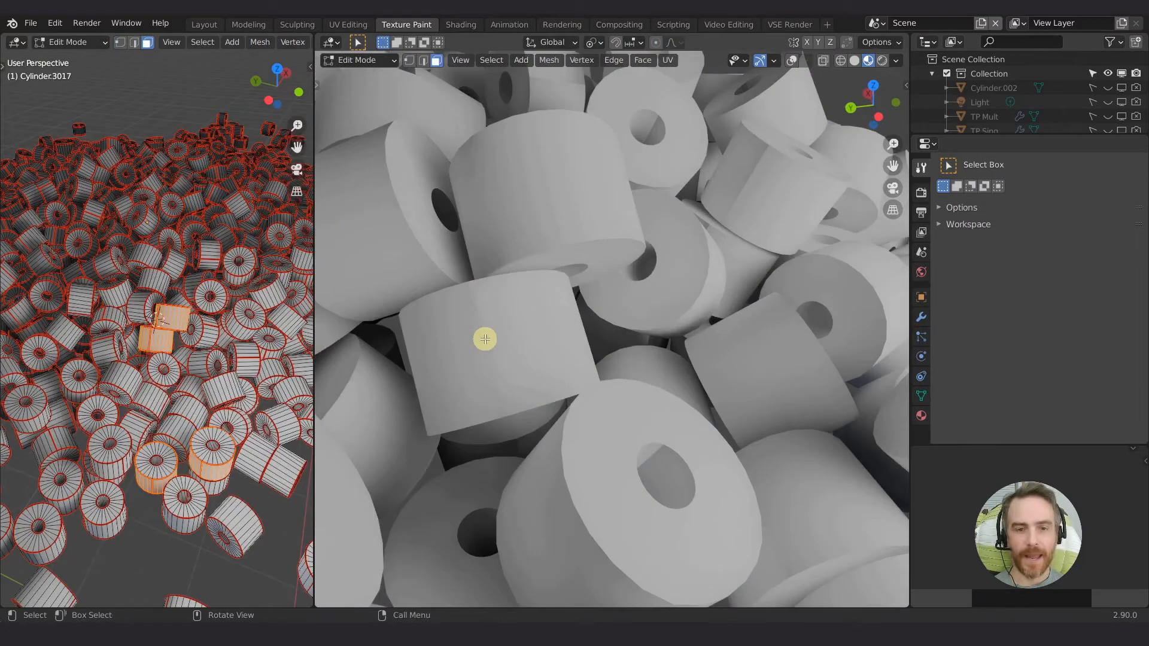
Deselect all faces of the pile and soften the remaining seam on the lower of the two adjacent rolls.
key("alt+a")
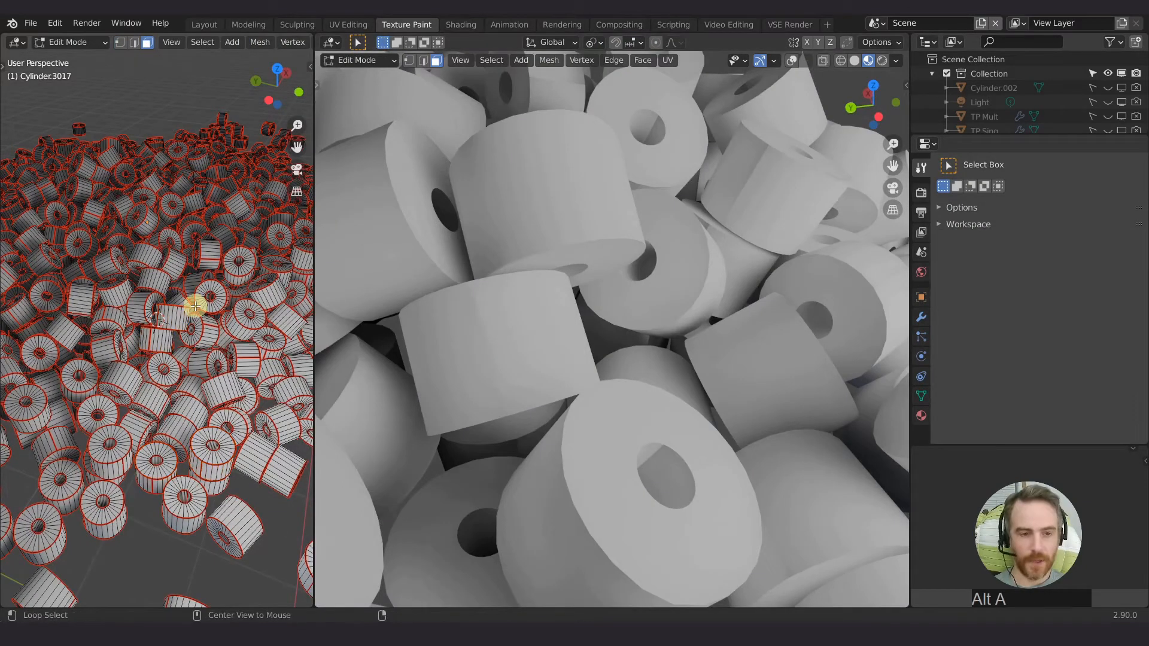
key("Tab")
mouse_move(472, 343)
left_mouse_down()
mouse_move(476, 334)
mouse_move(512, 375)
mouse_move(526, 372)
mouse_move(526, 311)
mouse_move(482, 334)
mouse_move(484, 320)
mouse_move(493, 378)
left_mouse_up()
scroll(490, 367, "down", 4)
scroll(491, 367, "down", 3)
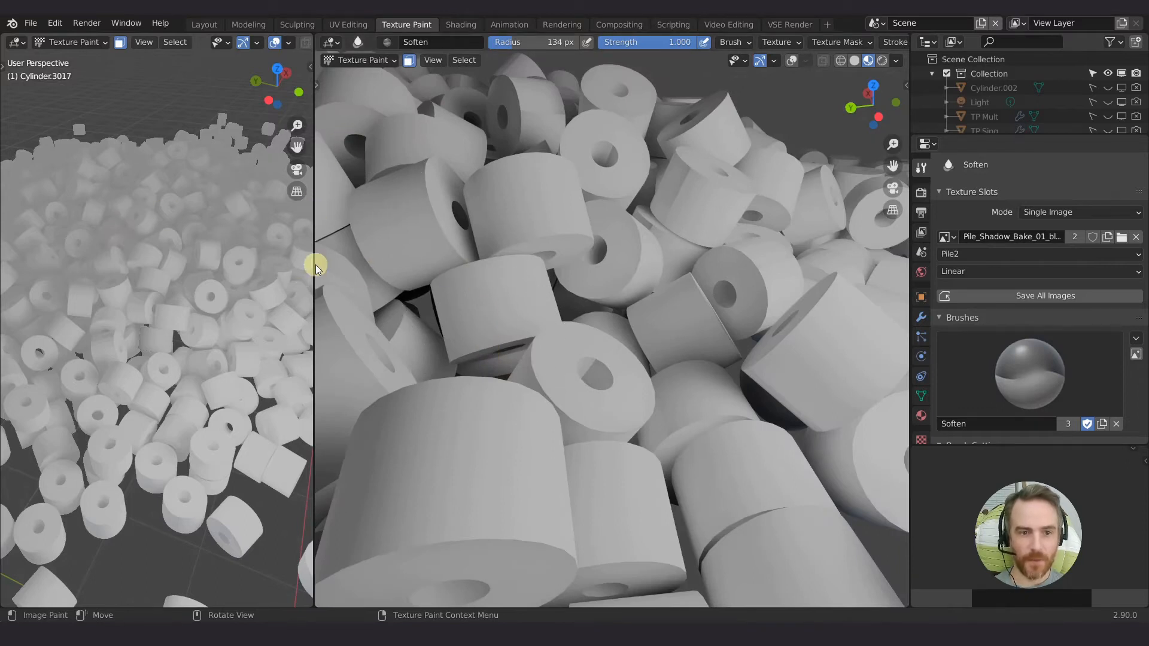
Widen the perspective painting viewport and soften the seams across the rolls in the middle of the pile.
left_click_drag(313, 265, 34, 259)
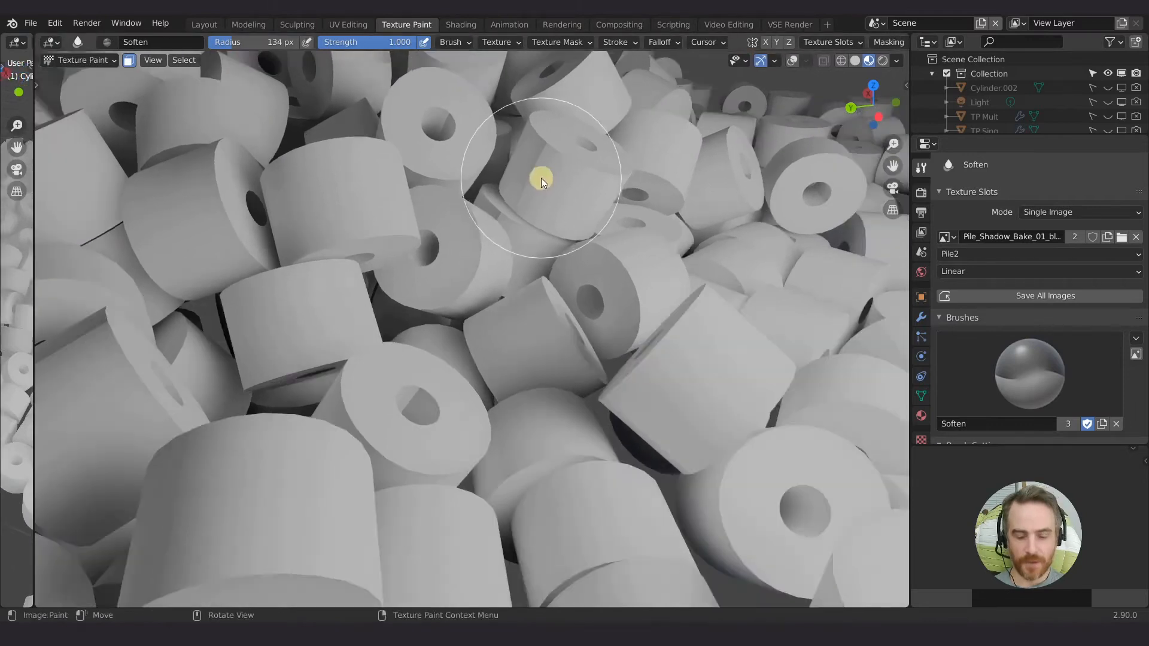
mouse_move(548, 172)
left_mouse_down()
mouse_move(530, 189)
mouse_move(531, 156)
mouse_move(590, 249)
mouse_move(664, 267)
mouse_move(644, 318)
left_mouse_up()
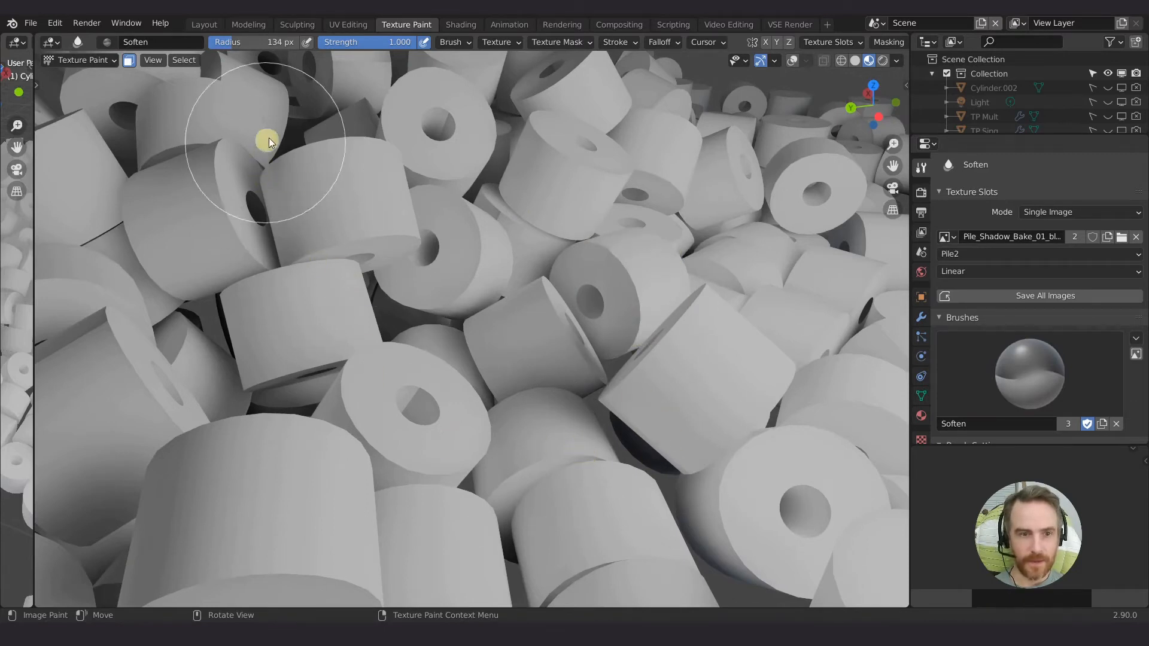
Move the 3D cursor to the rolls near the pile's lower edge and soften the seams across that cluster.
scroll(643, 259, "down", 4)
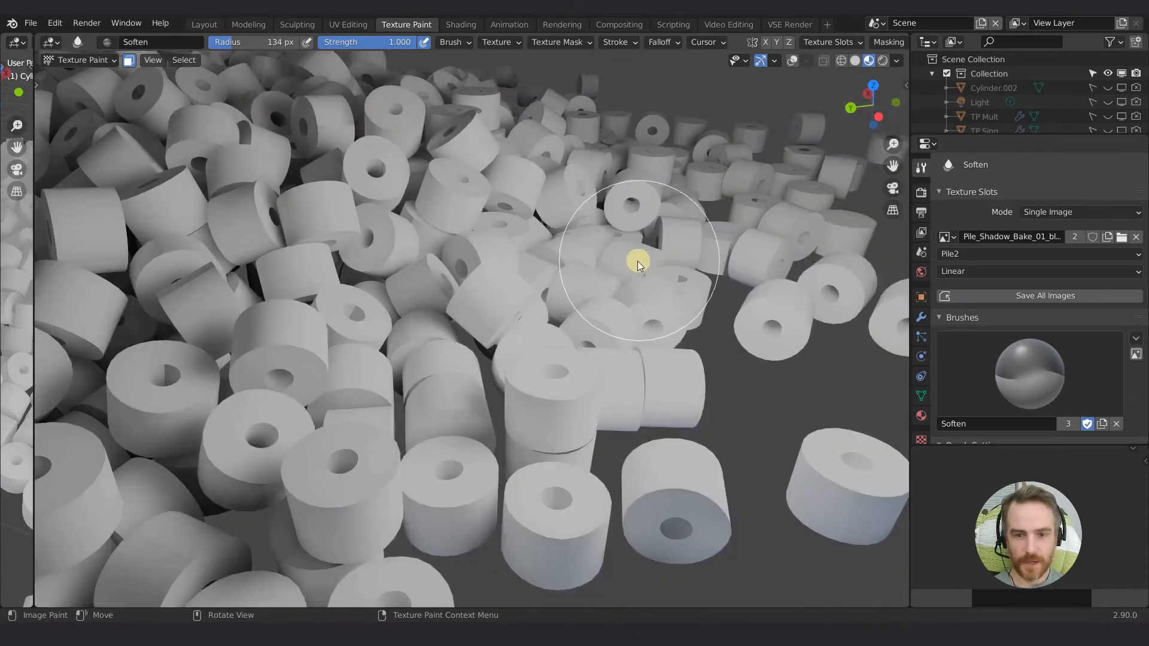
middle_click_drag(598, 273, 537, 283, "shift")
mouse_move(535, 285)
right_mouse_down("shift")
mouse_move(510, 297)
mouse_move(530, 291)
right_mouse_up("shift")
scroll(589, 297, "up", 5)
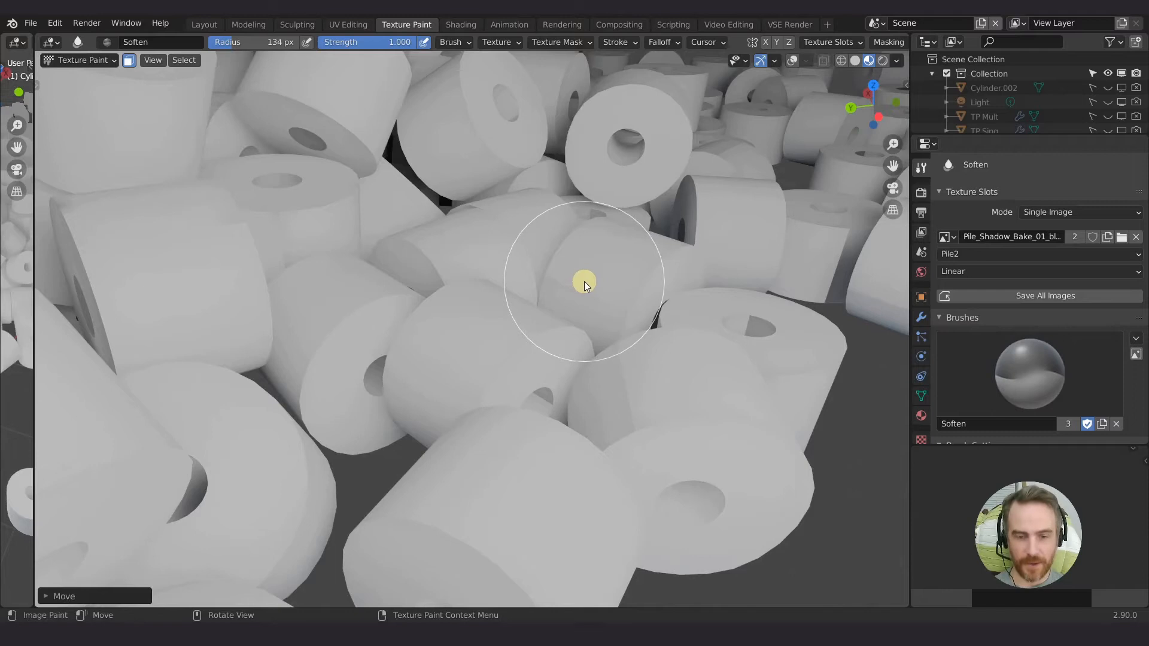
mouse_move(583, 282)
left_mouse_down()
mouse_move(597, 320)
mouse_move(618, 311)
mouse_move(631, 388)
mouse_move(396, 294)
mouse_move(304, 238)
mouse_move(273, 173)
mouse_move(299, 260)
mouse_move(256, 238)
mouse_move(107, 233)
mouse_move(134, 228)
mouse_move(249, 319)
left_mouse_up()
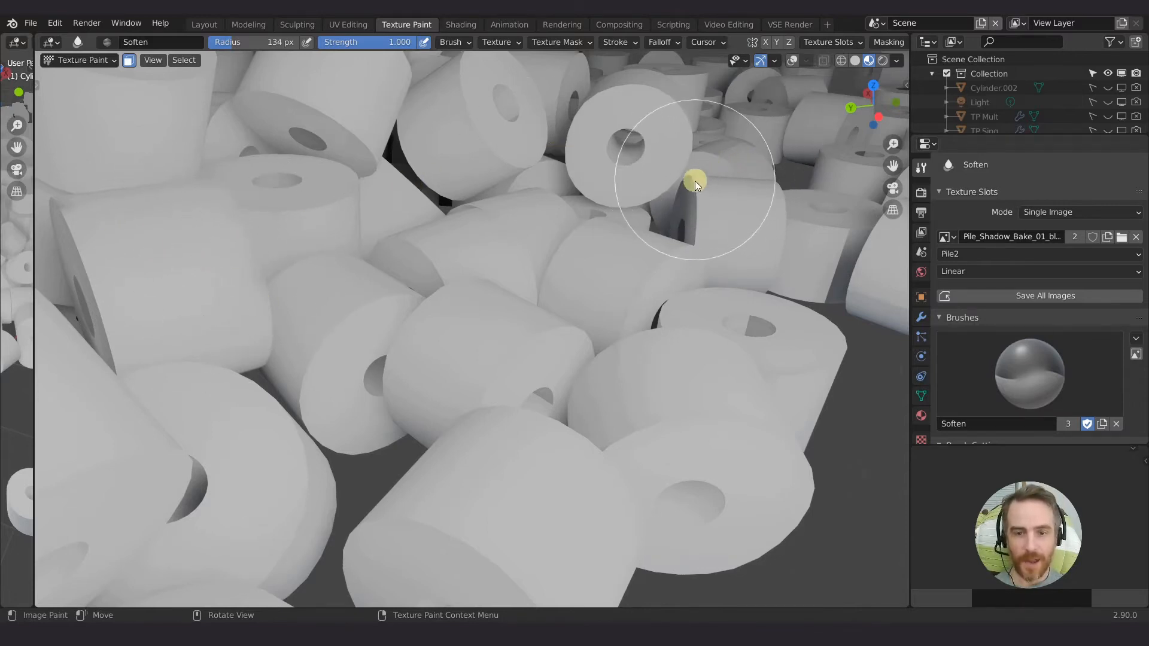
Soften the seams on the scattered rolls along the outer edge of the pile.
scroll(684, 191, "down", 8)
mouse_move(688, 182)
middle_mouse_down("shift")
mouse_move(551, 260)
mouse_move(525, 292)
mouse_move(392, 296)
middle_mouse_up("shift")
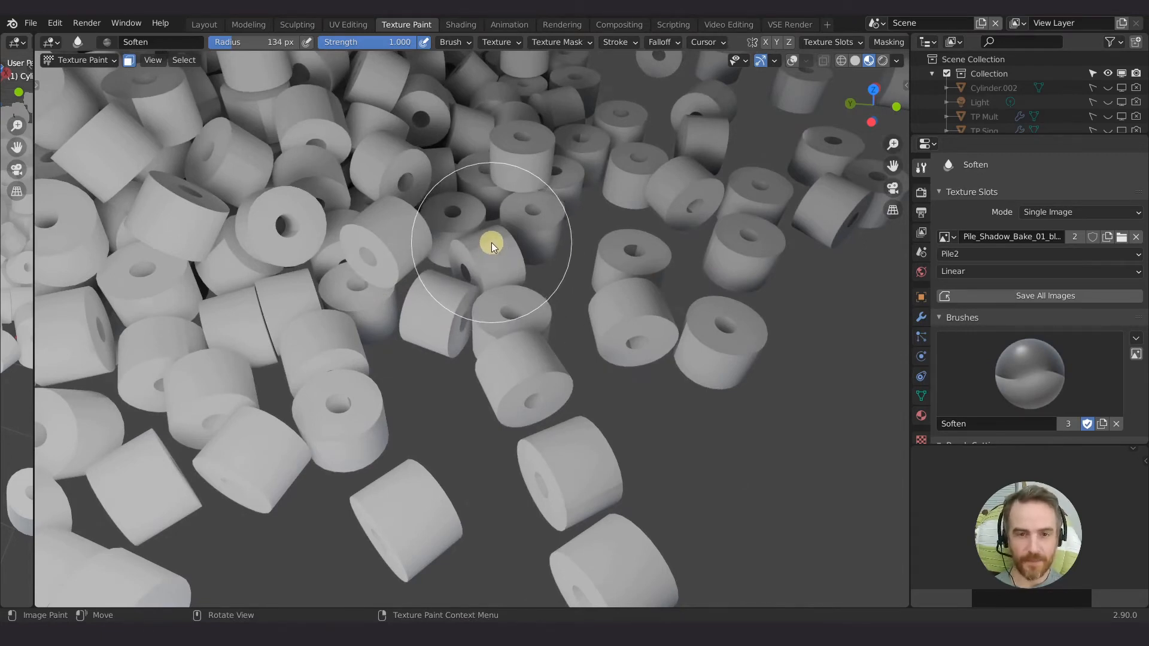
mouse_move(491, 245)
left_mouse_down()
mouse_move(482, 254)
mouse_move(577, 278)
mouse_move(669, 224)
left_mouse_up()
mouse_move(595, 496)
left_mouse_down()
mouse_move(627, 483)
mouse_move(486, 413)
left_mouse_up()
mouse_move(486, 414)
middle_mouse_down()
mouse_move(561, 407)
mouse_move(429, 251)
middle_mouse_up()
mouse_move(423, 271)
left_mouse_down()
mouse_move(440, 280)
mouse_move(436, 303)
left_mouse_up()
mouse_move(437, 303)
middle_mouse_down()
mouse_move(504, 285)
mouse_move(490, 284)
middle_mouse_up()
Soften the remaining seams on the closely packed rolls along the pile's outer edge.
mouse_move(343, 286)
left_mouse_down()
mouse_move(354, 284)
mouse_move(346, 290)
left_mouse_up()
scroll(371, 258, "up", 6)
scroll(446, 165, "up", 6)
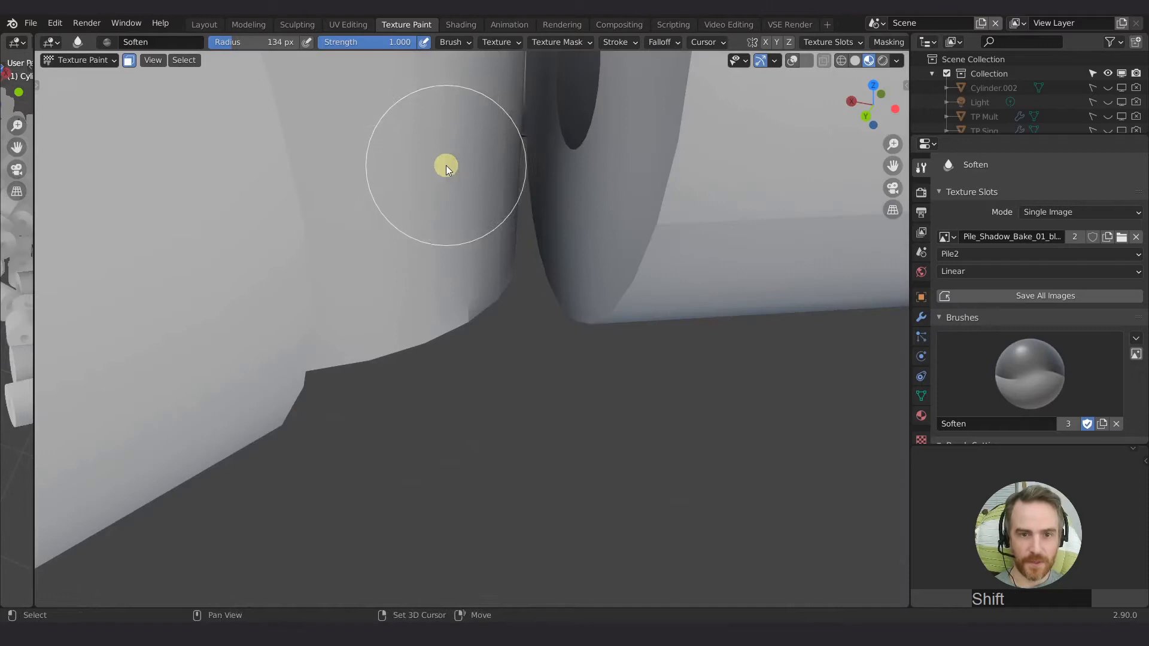
mouse_move(449, 283)
left_mouse_down()
mouse_move(463, 318)
mouse_move(472, 275)
left_mouse_up()
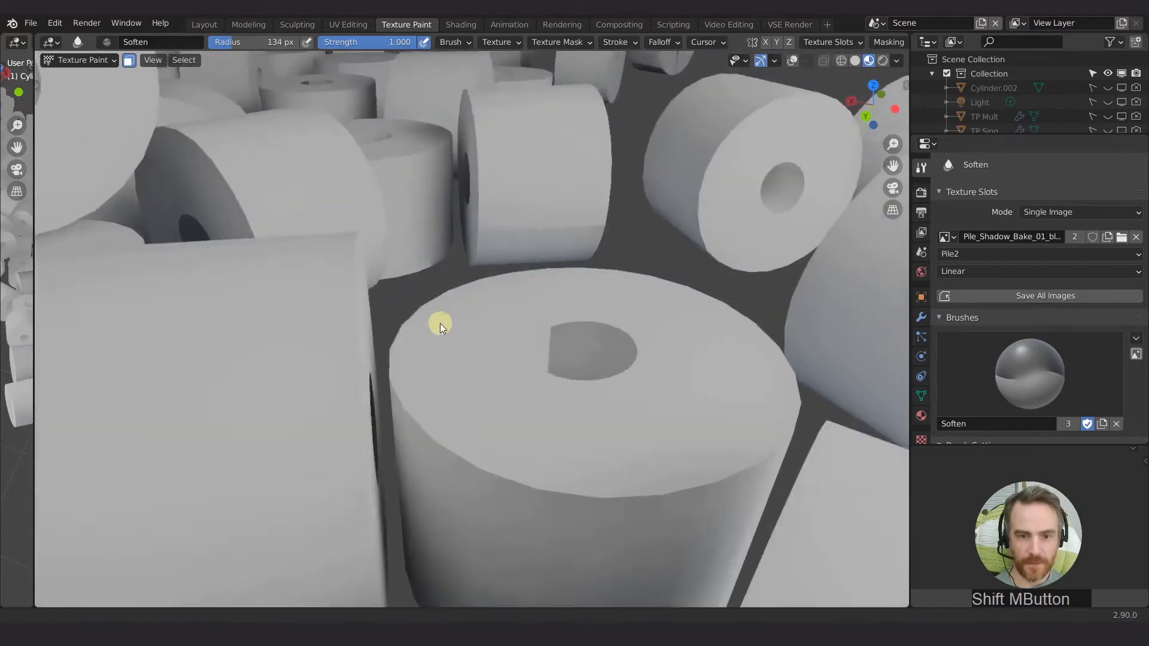
middle_click_drag(440, 323, 439, 290, "shift")
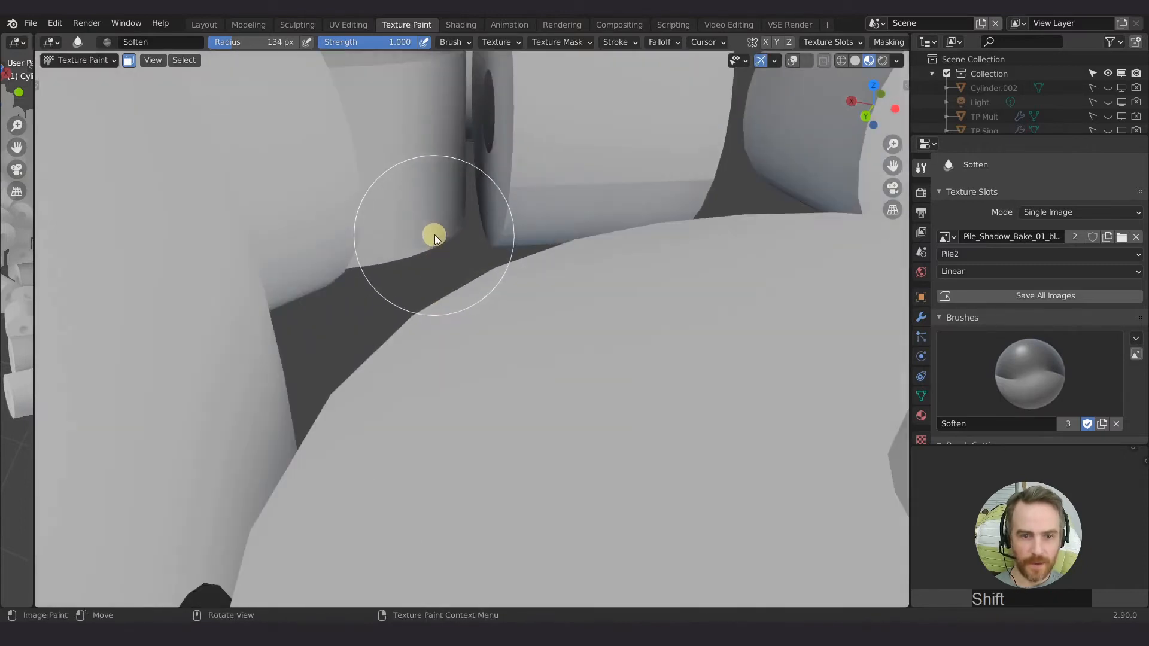
middle_click_drag(472, 214, 401, 311, "shift")
left_click_drag(411, 307, 498, 300)
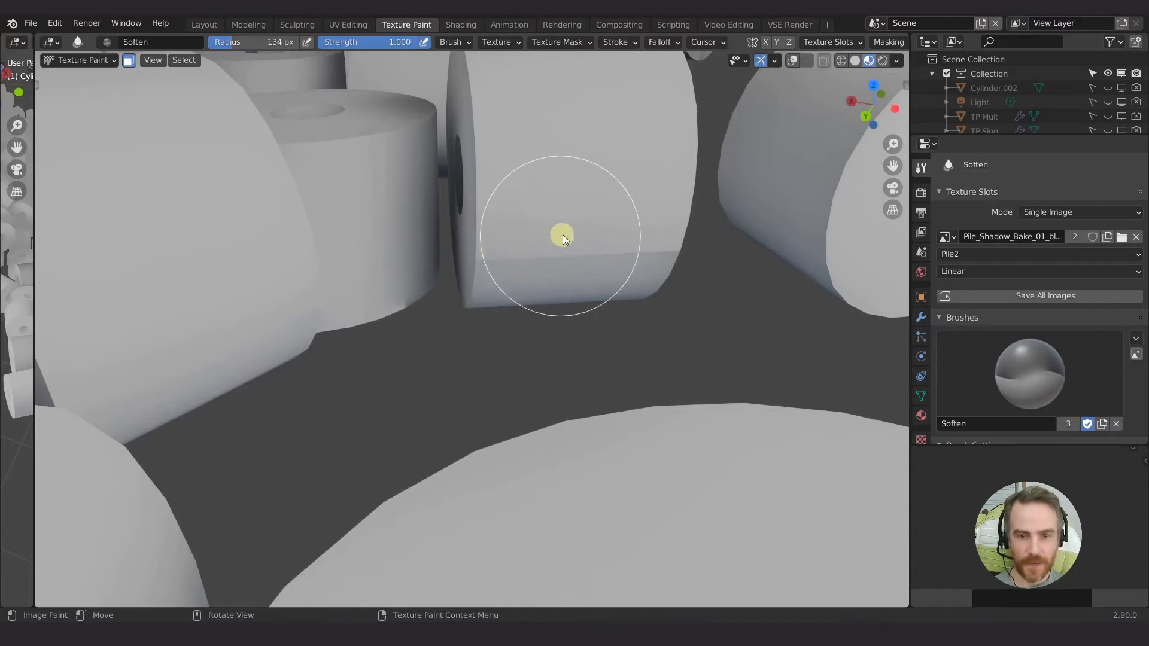
Soften the lengthwise seam near the underside of the roll lying on its side beside the upright roll.
mouse_move(562, 228)
left_mouse_down()
mouse_move(523, 245)
mouse_move(626, 266)
mouse_move(501, 260)
mouse_move(695, 253)
mouse_move(674, 260)
left_mouse_up()
mouse_move(673, 260)
middle_mouse_down()
mouse_move(619, 267)
mouse_move(661, 275)
middle_mouse_up()
left_click_drag(661, 275, 640, 289)
mouse_move(640, 289)
middle_mouse_down()
mouse_move(602, 246)
mouse_move(616, 213)
middle_mouse_up()
mouse_move(615, 213)
left_mouse_down()
mouse_move(613, 231)
mouse_move(525, 268)
left_mouse_up()
Soften the seams on the upright roll and on the two tilted rolls standing on either side of it.
mouse_move(413, 238)
left_mouse_down()
mouse_move(421, 227)
mouse_move(404, 270)
left_mouse_up()
mouse_move(404, 269)
middle_mouse_down()
mouse_move(418, 271)
mouse_move(405, 267)
middle_mouse_up()
mouse_move(405, 267)
left_mouse_down()
mouse_move(402, 246)
mouse_move(400, 333)
left_mouse_up()
middle_click_drag(400, 334, 444, 350)
mouse_move(444, 349)
left_mouse_down()
mouse_move(393, 303)
mouse_move(495, 219)
mouse_move(460, 244)
left_mouse_up()
middle_click_drag(460, 244, 361, 224)
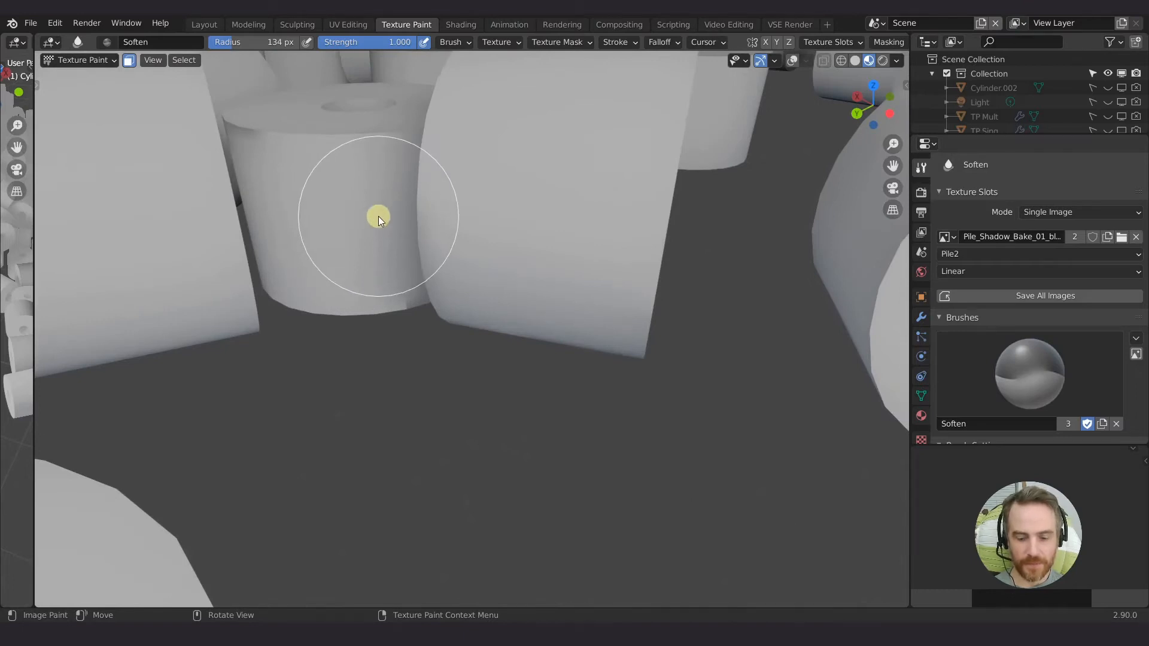
key("shift+l")
mouse_move(473, 221)
left_mouse_down()
mouse_move(402, 341)
mouse_move(606, 218)
left_mouse_up()
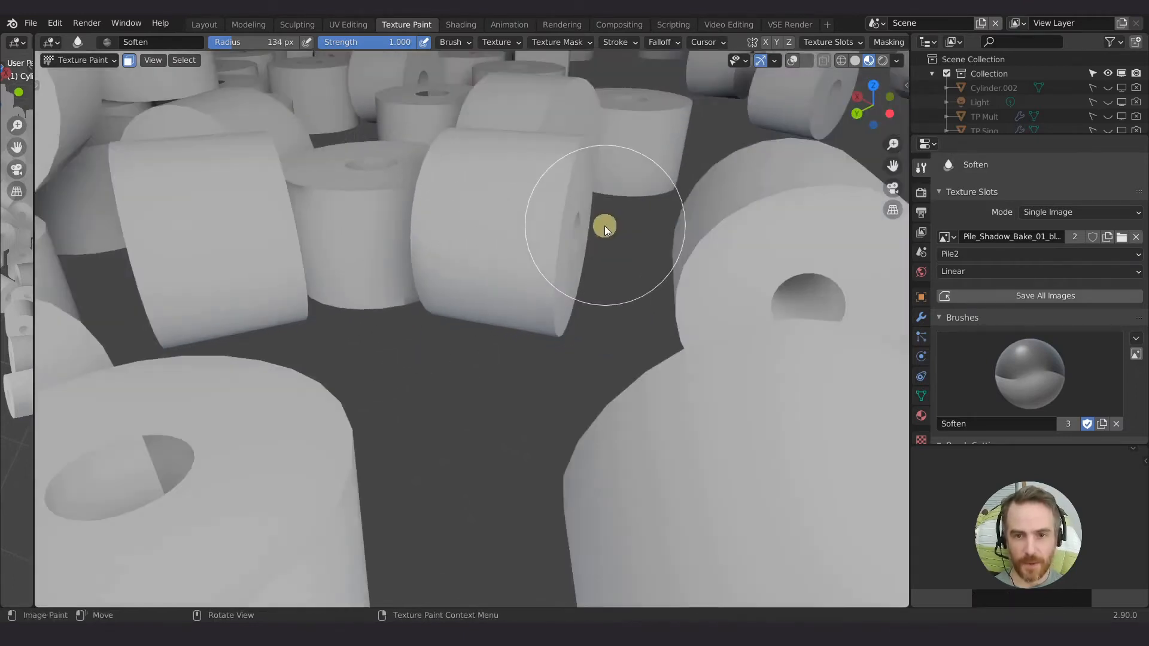
mouse_move(604, 225)
middle_mouse_down()
mouse_move(590, 261)
mouse_move(584, 249)
middle_mouse_up()
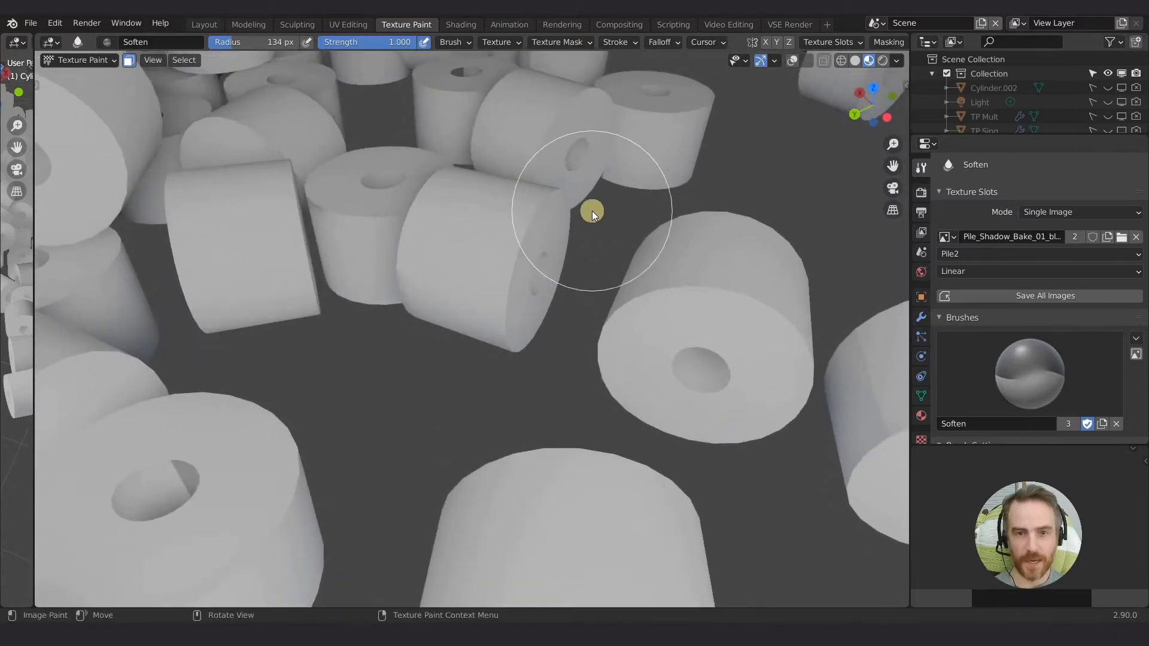
Soften the vertical seam on the upright roll in the scattered cluster farther along the pile's edge.
scroll(559, 210, "down", 5)
middle_click_drag(563, 215, 651, 331, "shift")
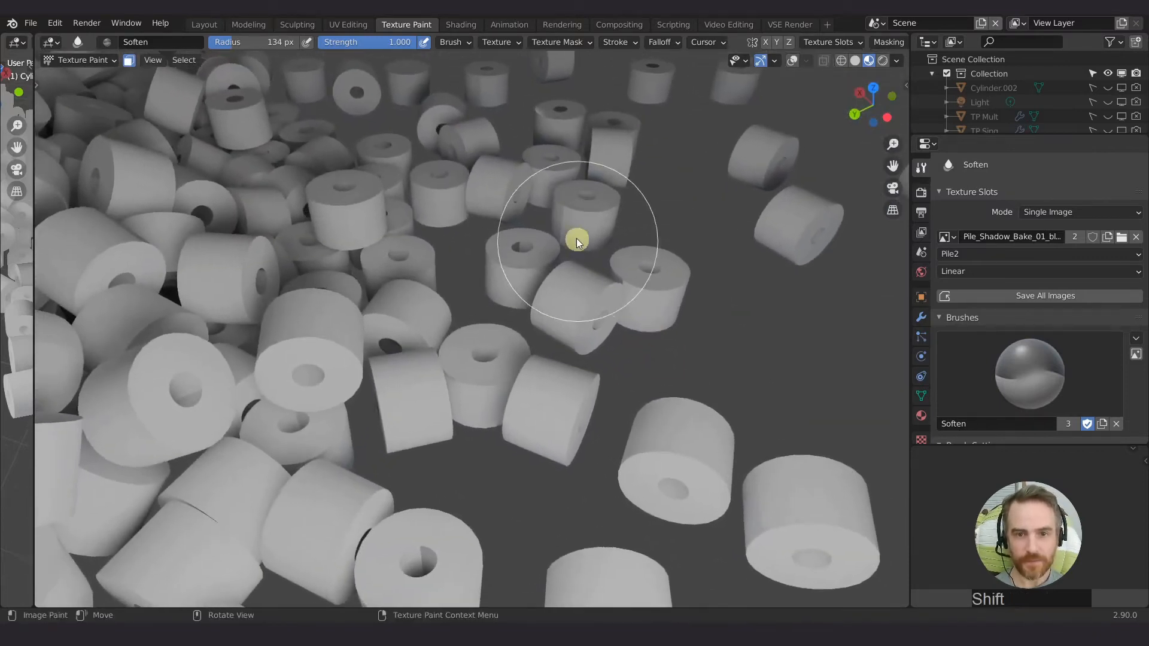
scroll(570, 215, "up", 6)
middle_click_drag(571, 216, 623, 221, "shift")
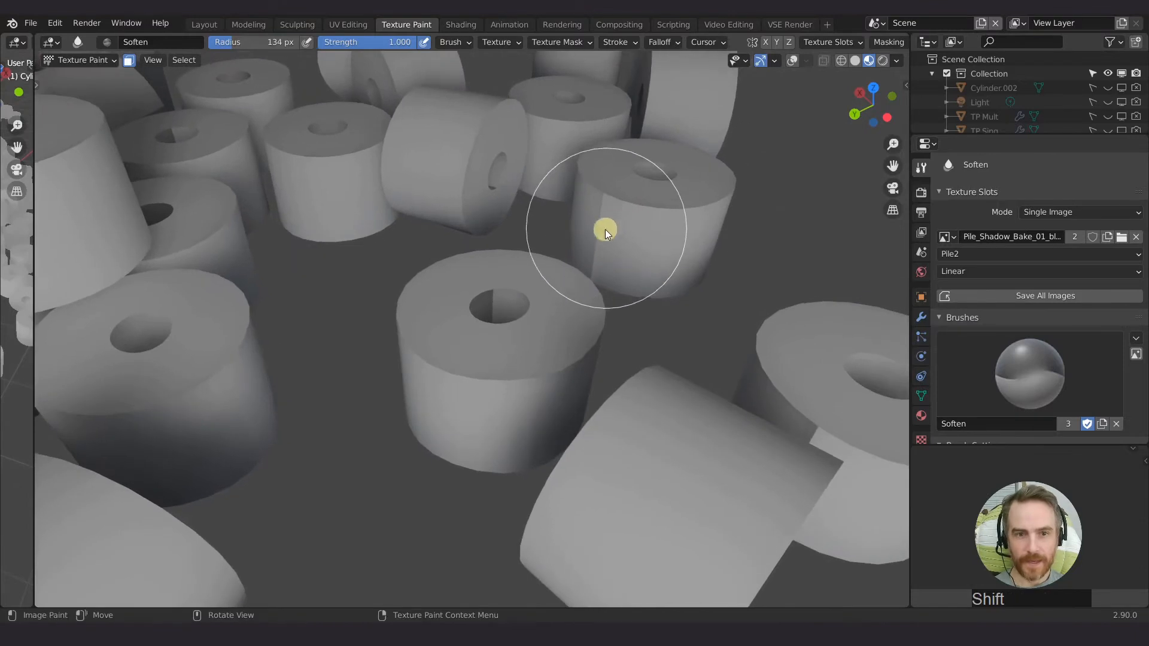
mouse_move(605, 226)
left_mouse_down()
mouse_move(587, 267)
mouse_move(580, 243)
left_mouse_up()
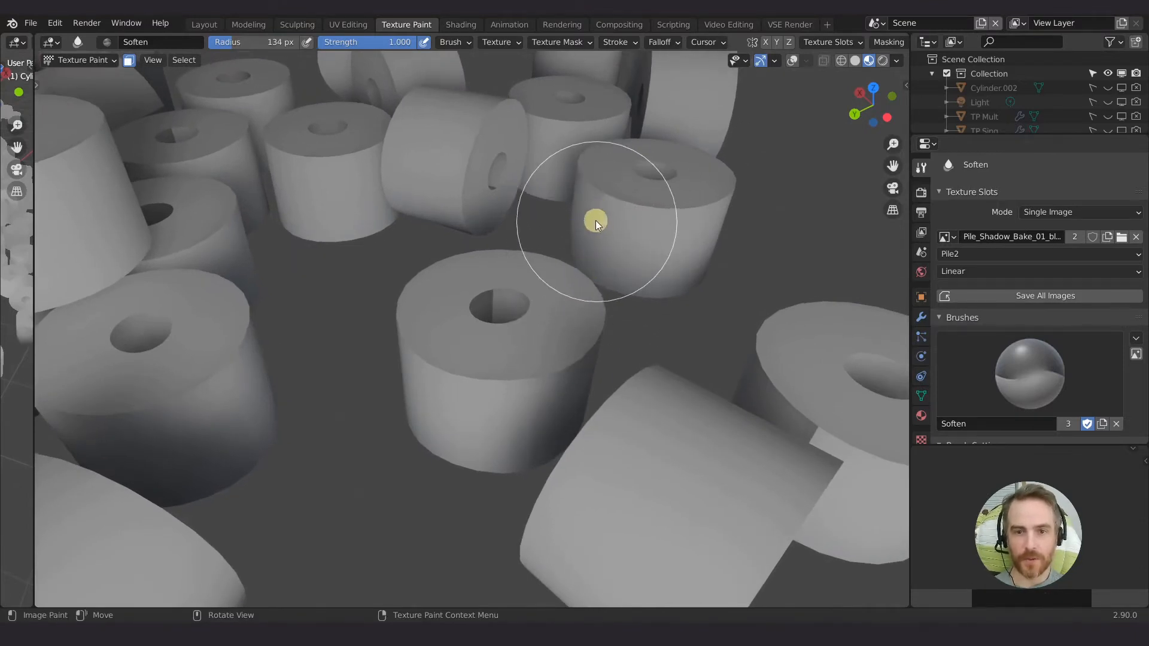
Set the 3D cursor among the darker rolls in the middle of the pile for close-up painting there.
scroll(592, 220, "down", 10)
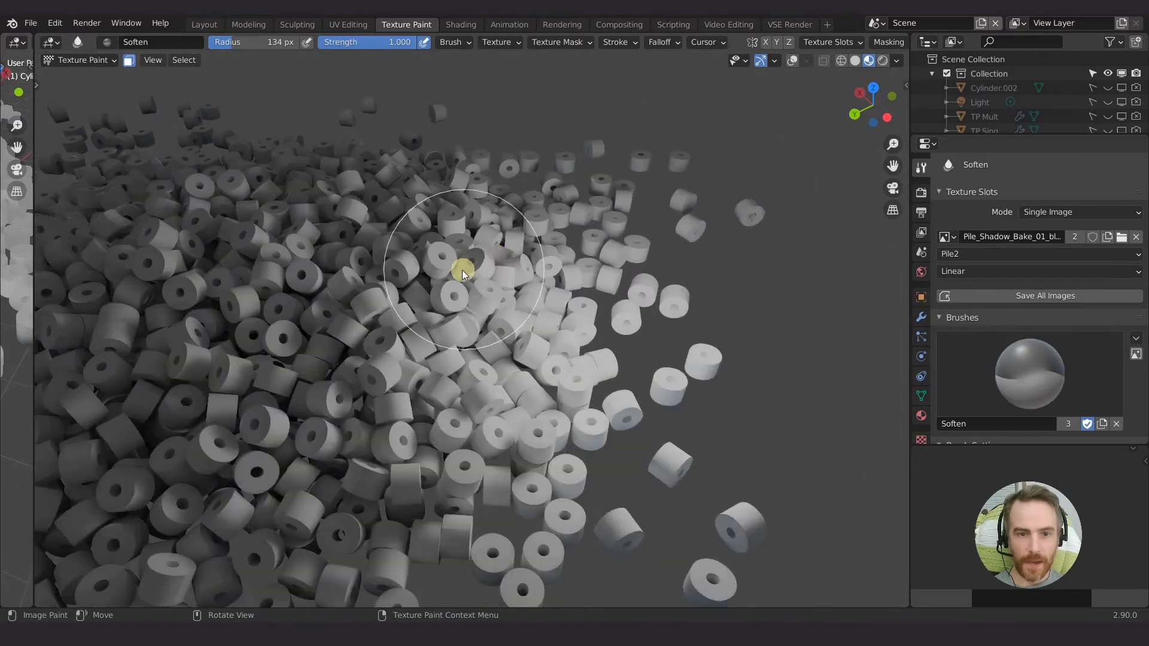
middle_click_drag(462, 271, 432, 301, "shift")
scroll(449, 276, "up", 5)
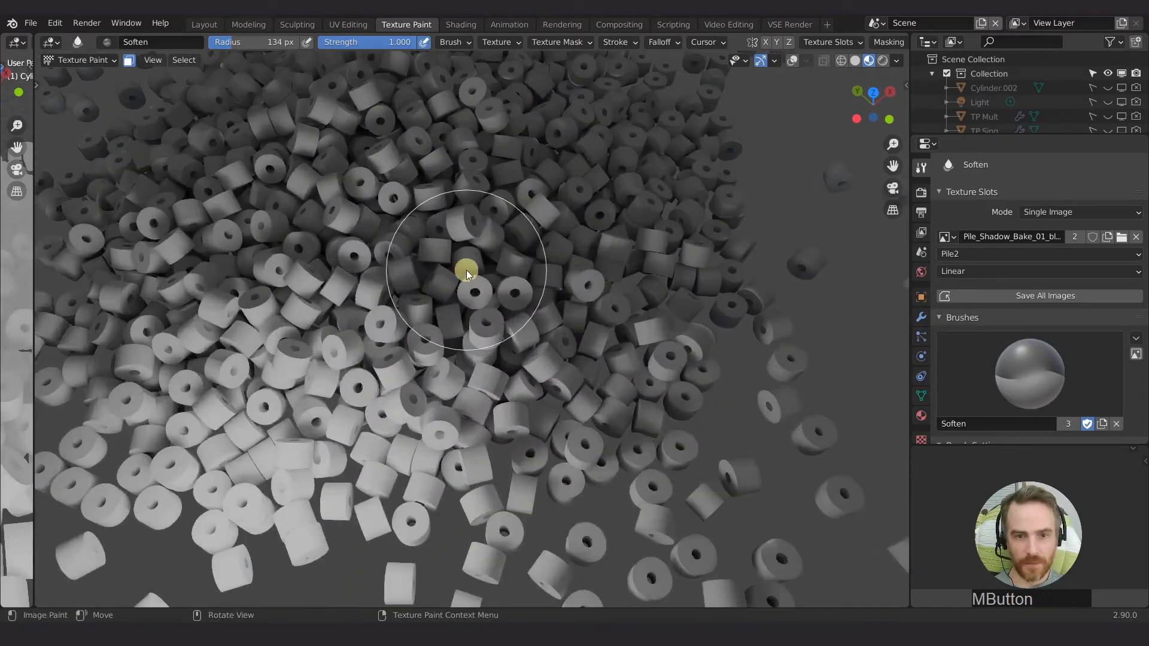
mouse_move(451, 254)
middle_mouse_down("shift")
mouse_move(441, 262)
mouse_move(407, 226)
mouse_move(529, 245)
middle_mouse_up("shift")
right_click(465, 221, "shift")
scroll(462, 220, "up", 3)
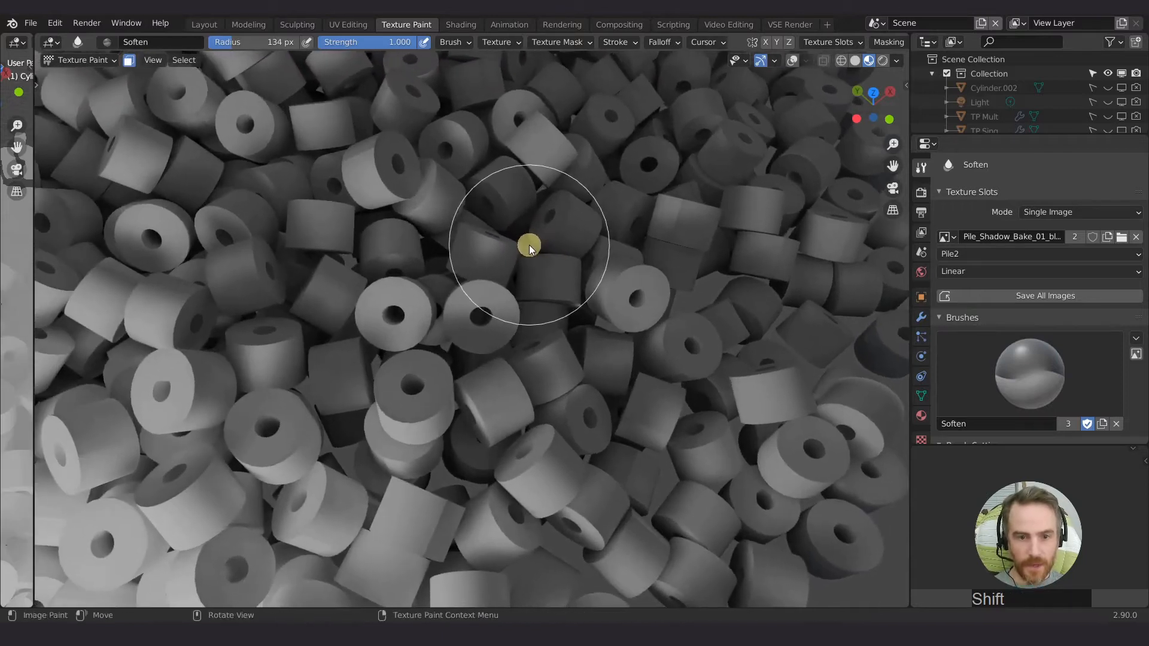
scroll(520, 245, "down", 1)
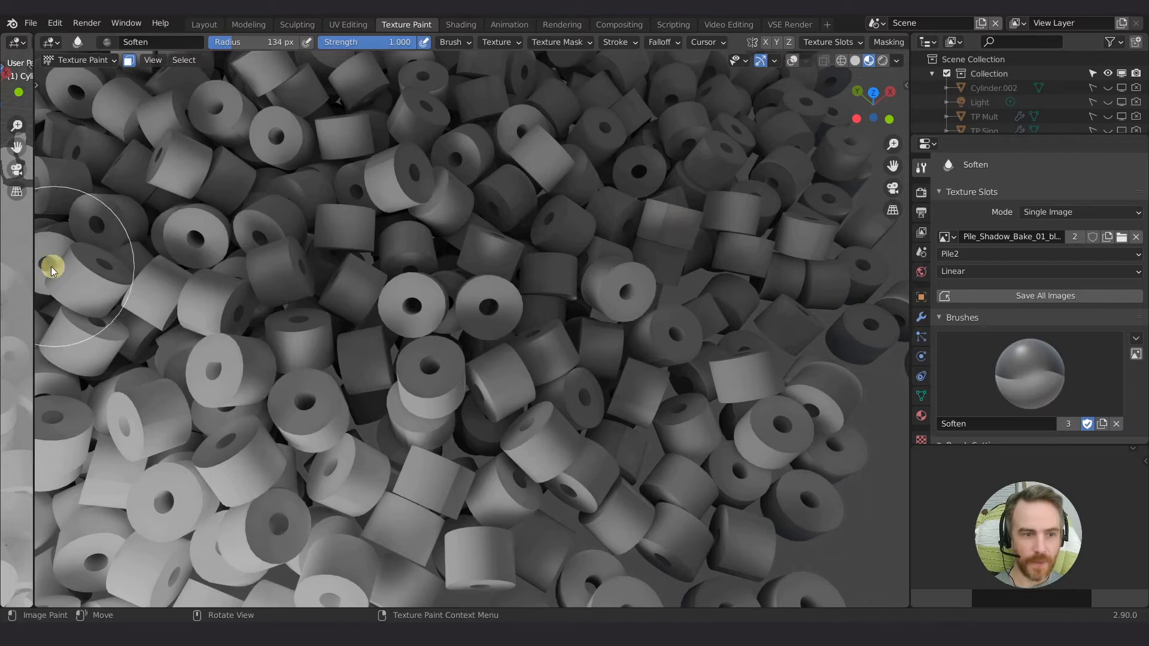
Widen the overview viewport and put the pile into Edit Mode with no faces selected.
left_click_drag(34, 264, 293, 320)
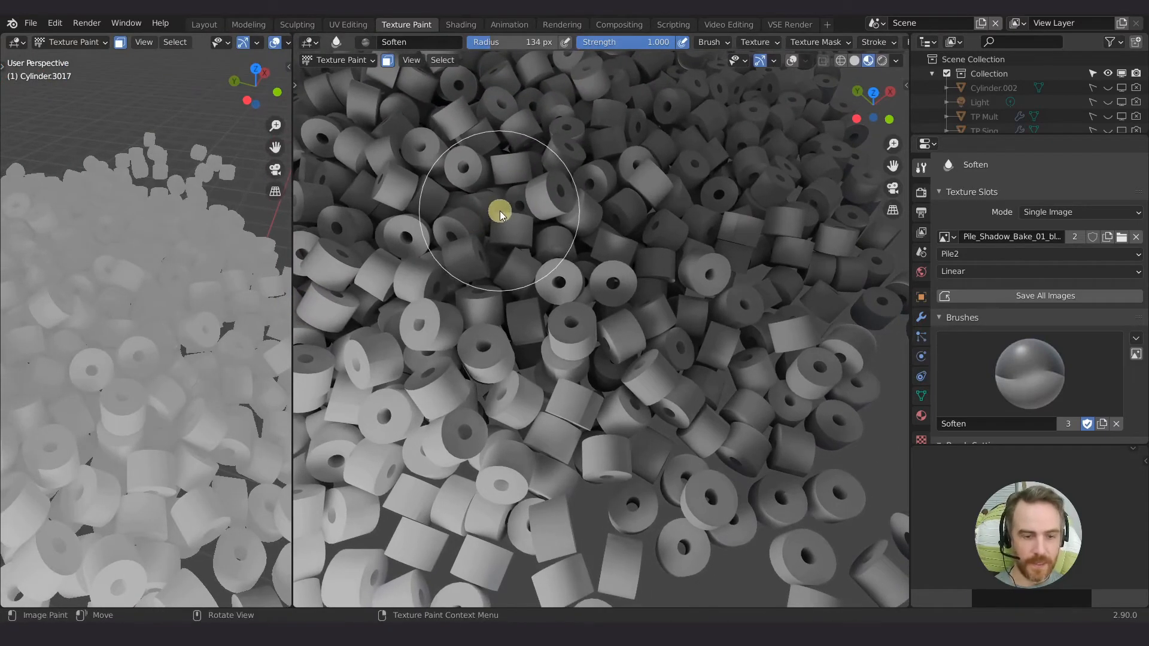
key("Tab")
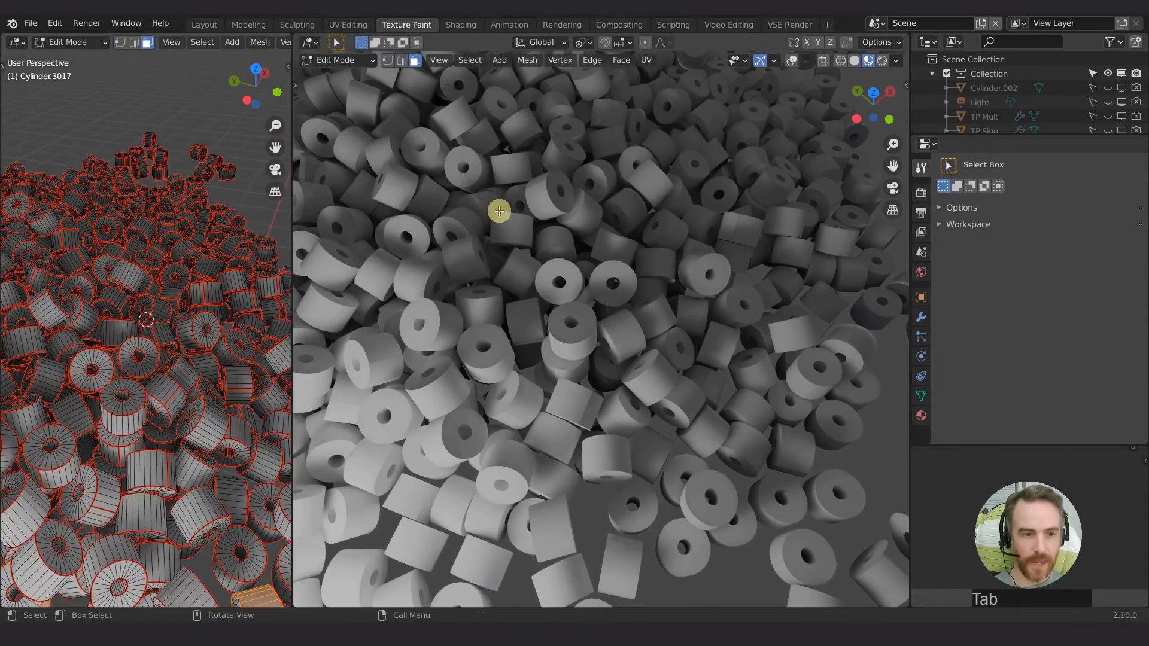
left_click(550, 201, "alt")
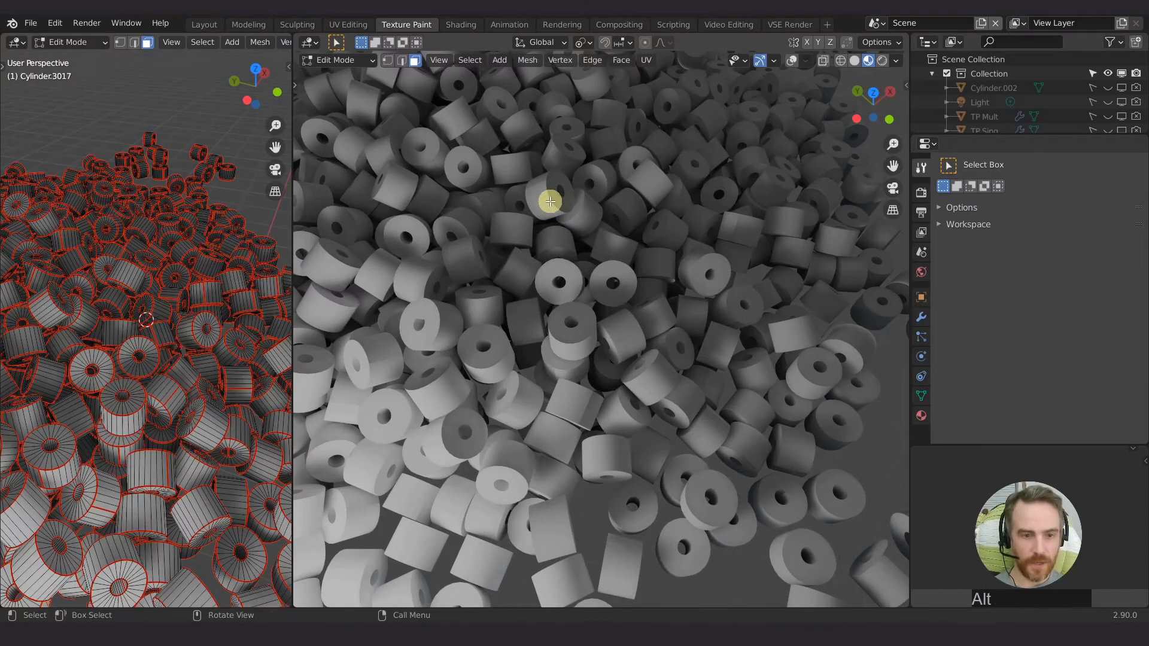
right_click(568, 231, "shift")
middle_click_drag(174, 297, 189, 323)
scroll(194, 322, "down", 2)
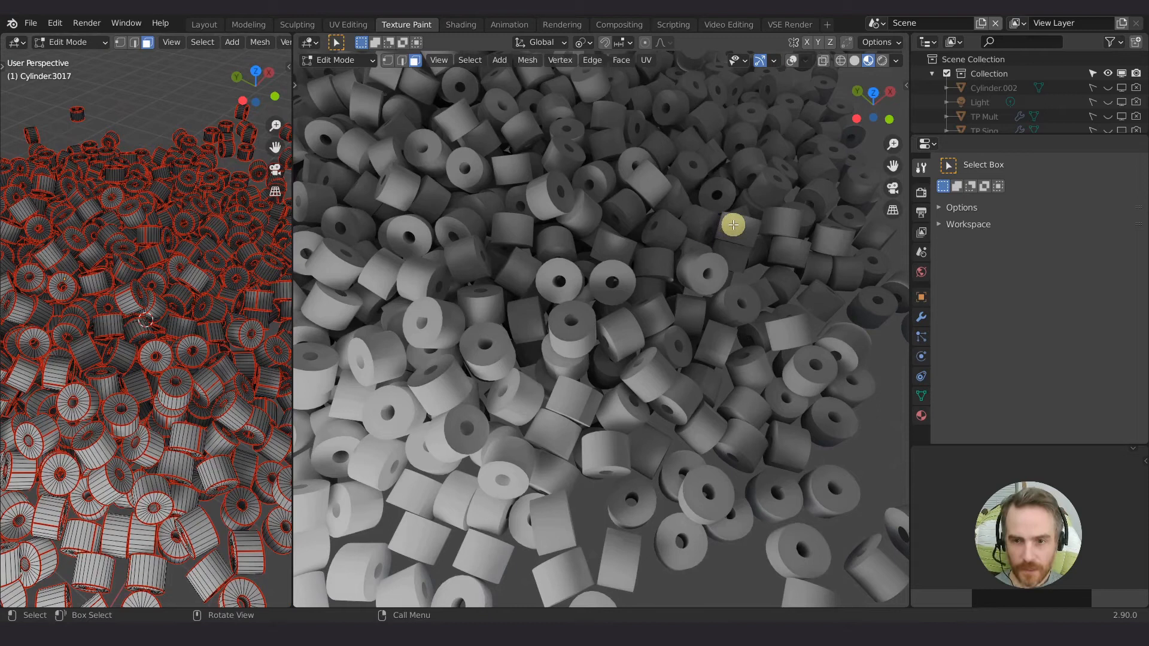
Select the linked side faces of every roll with a visible seam across this side of the pile.
key("l")
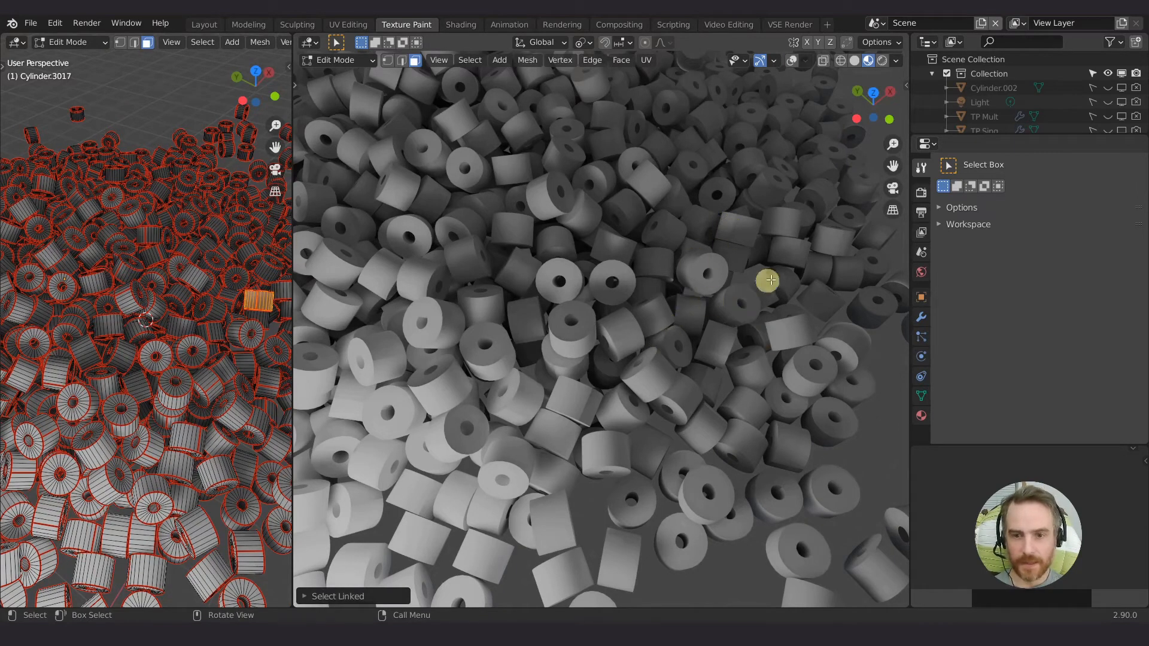
key("l")
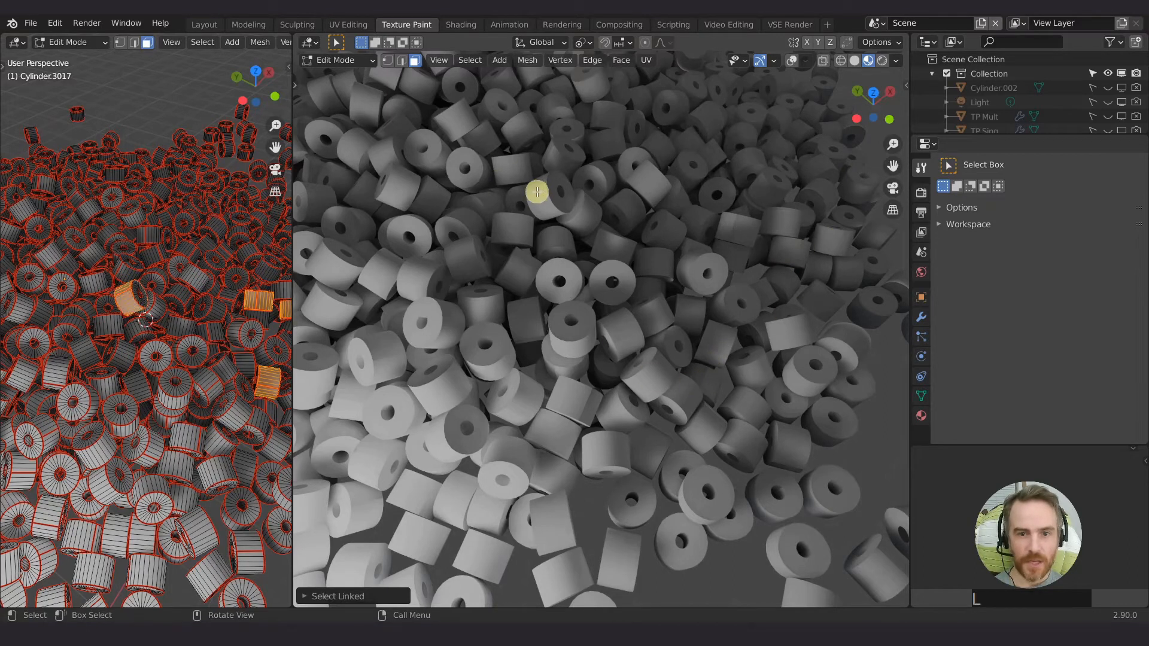
key("l")
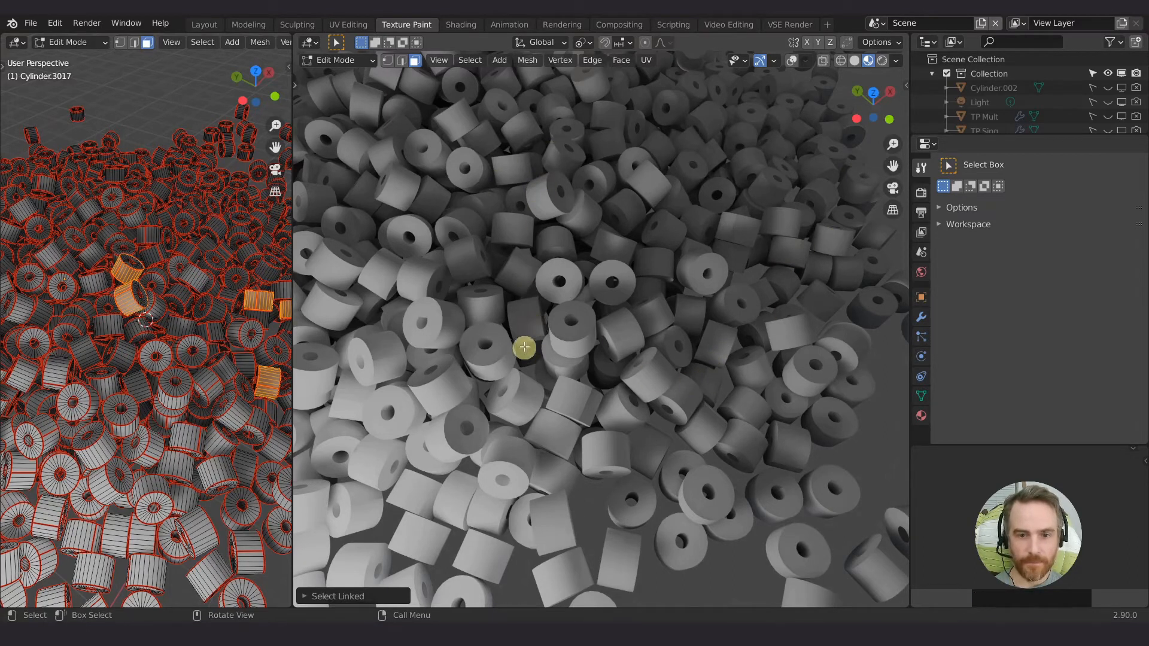
key("l")
key("l")
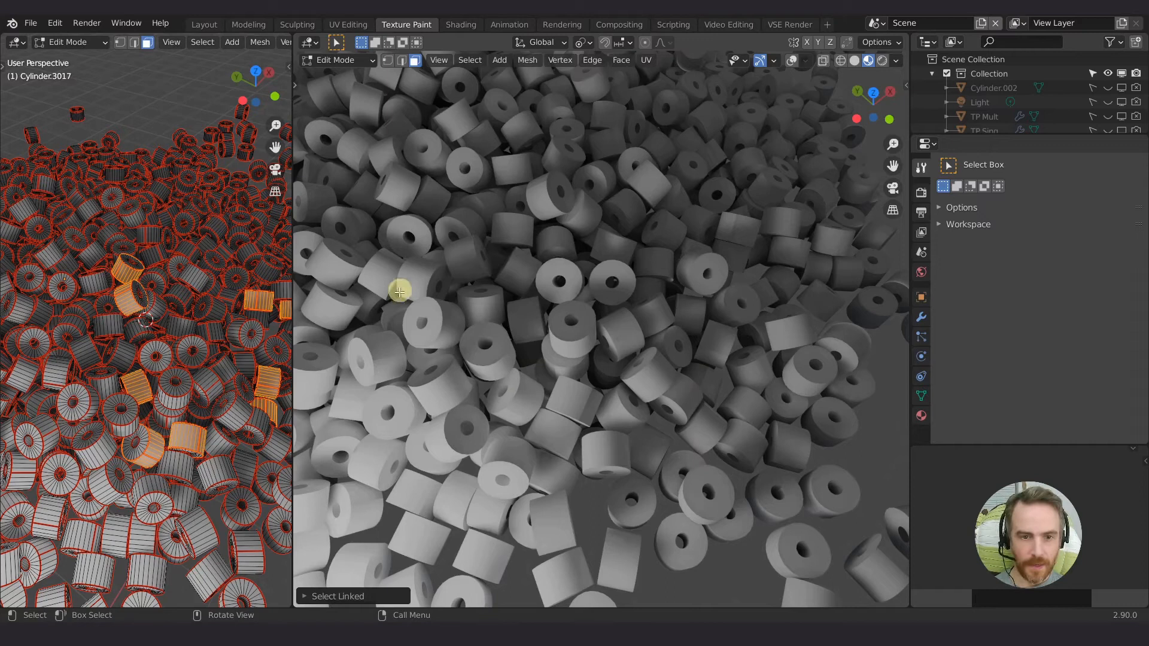
key("l")
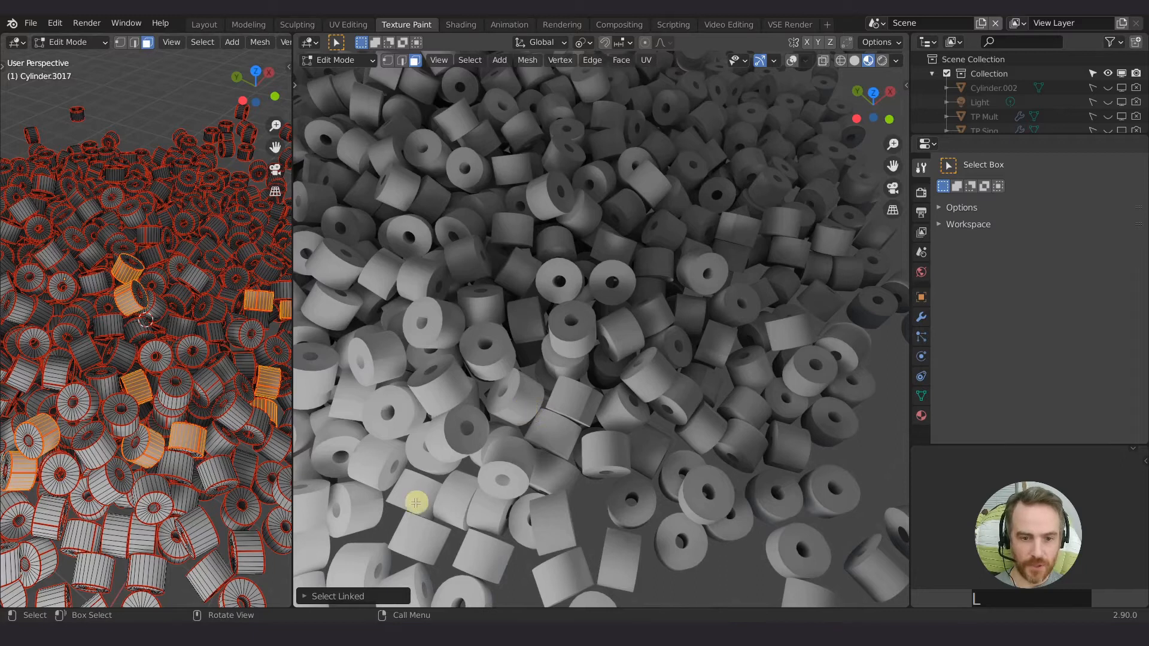
key("l")
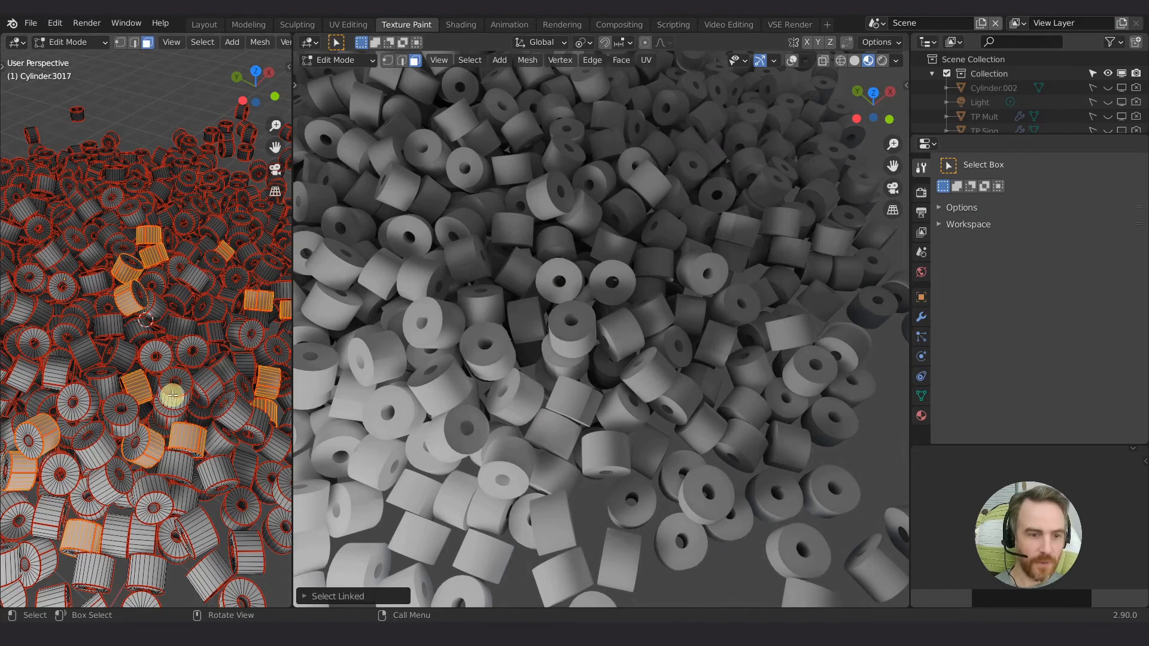
scroll(172, 394, "down", 5)
scroll(175, 341, "up", 1)
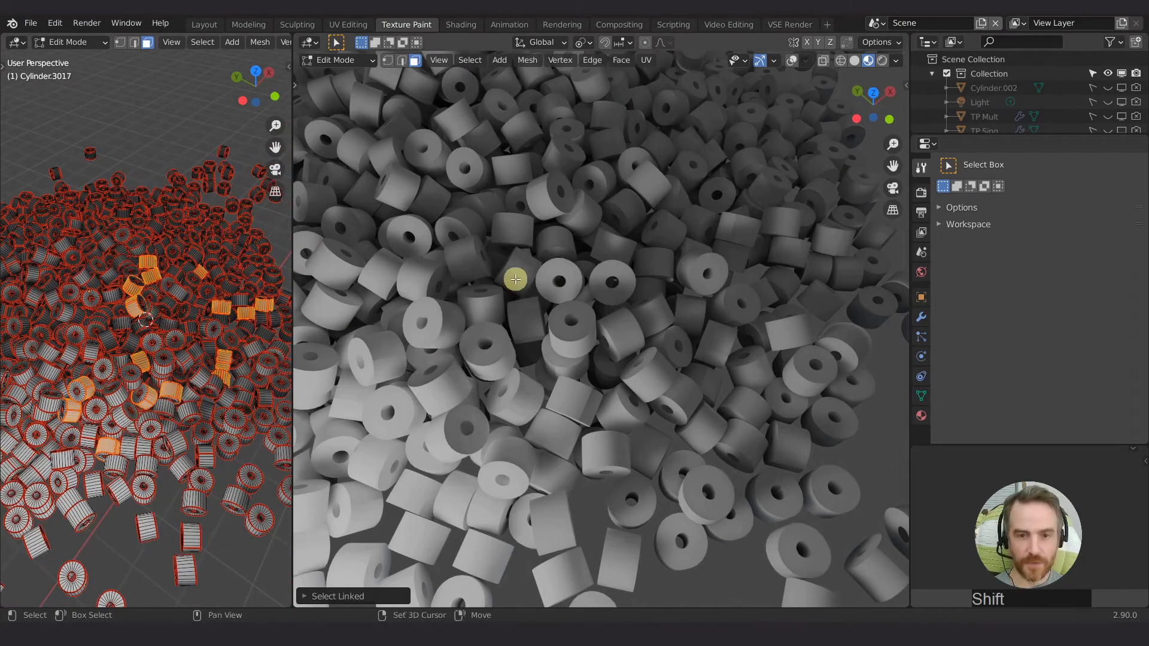
key("shift+h")
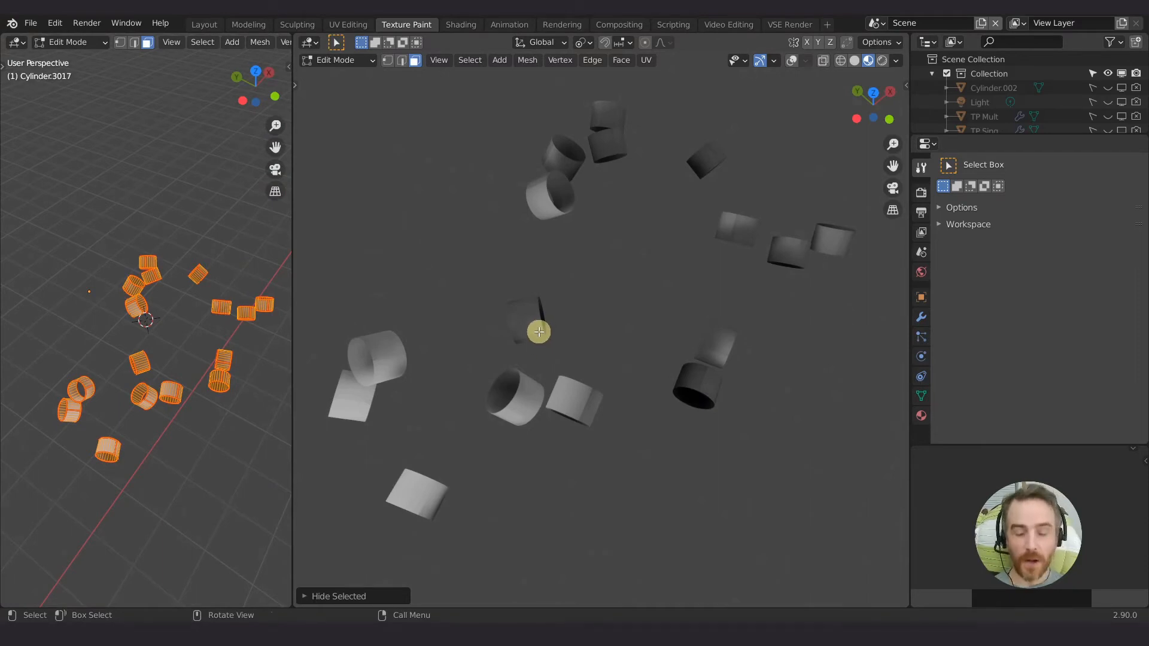
key("alt+h")
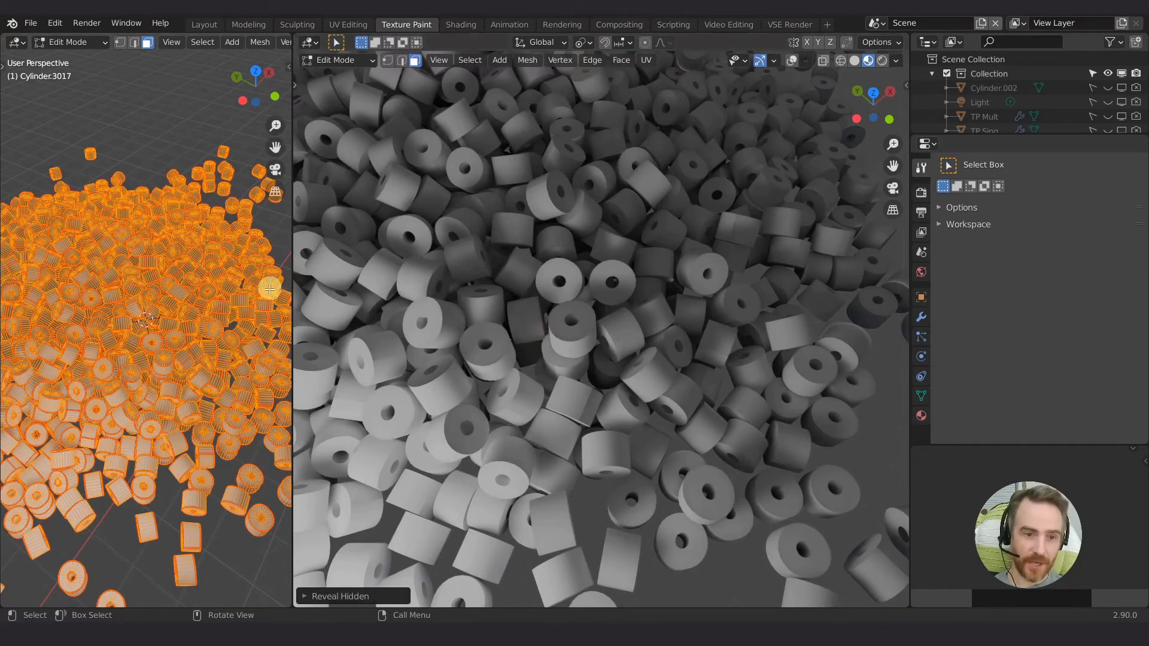
key("ctrl+z")
key("ctrl+shift+z")
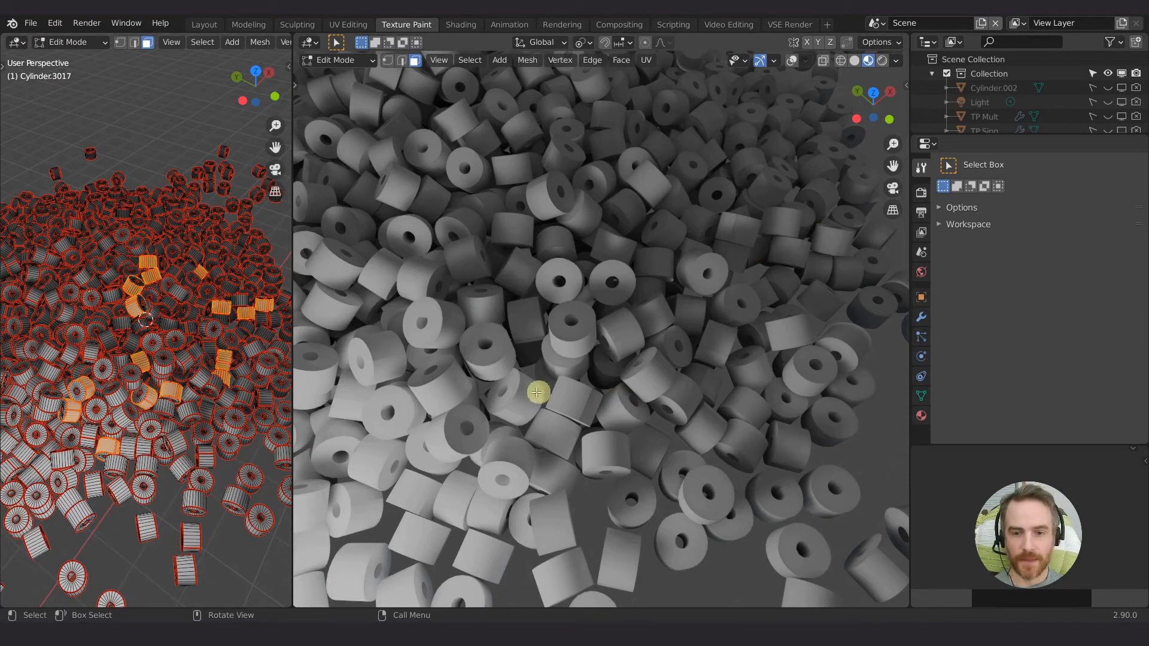
key("Tab")
key("Tab")
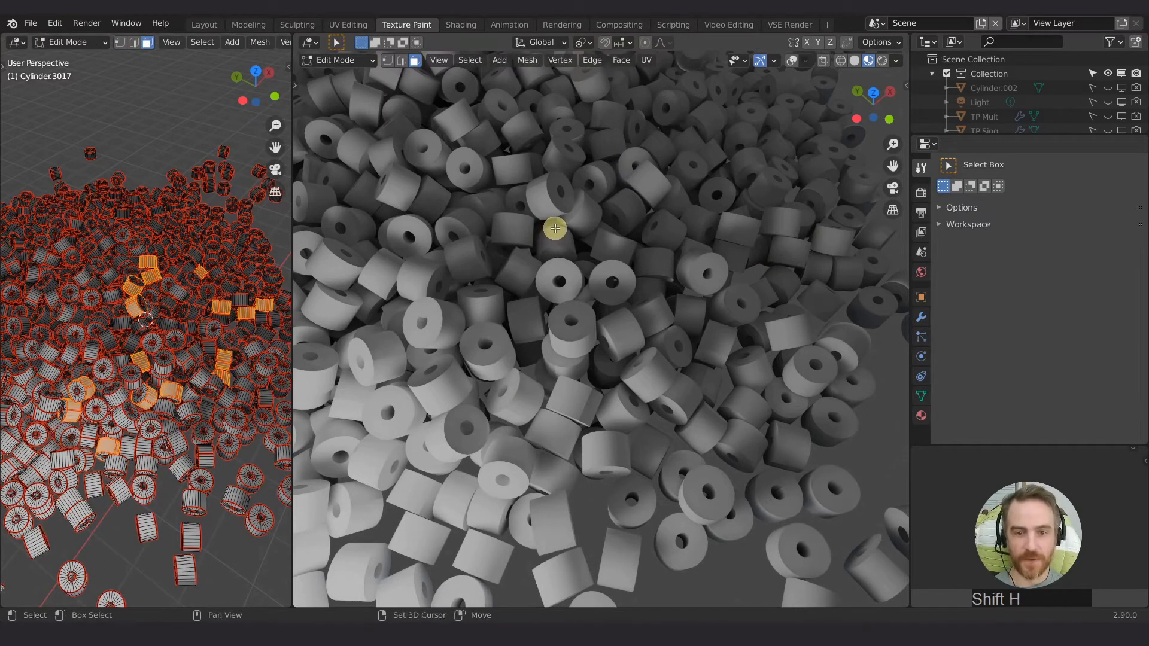
Hide all unselected faces and soften the seams on the isolated roll sides in Texture Paint mode.
key("shift+h")
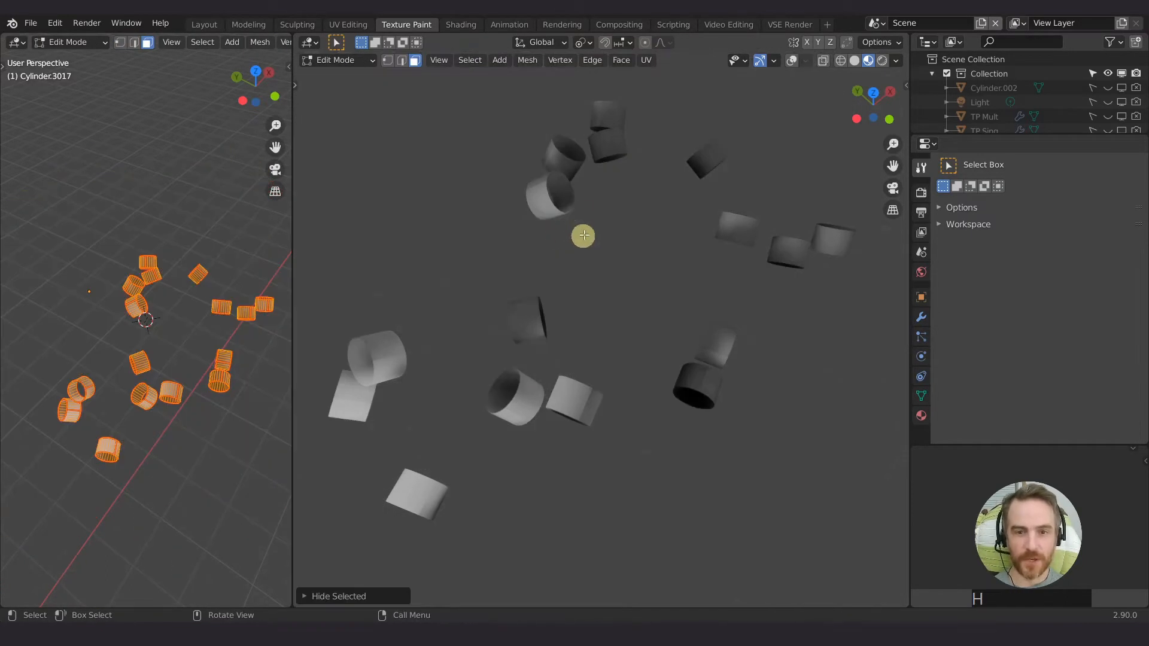
key("Tab")
left_click(596, 383)
mouse_move(601, 419)
left_mouse_down()
mouse_move(721, 374)
mouse_move(712, 346)
left_mouse_up()
mouse_move(491, 282)
left_mouse_down()
mouse_move(383, 360)
mouse_move(437, 536)
mouse_move(381, 430)
left_mouse_up()
Soften the seams on the isolated roll sides toward the upper and far part of the group.
scroll(540, 184, "up", 1)
mouse_move(540, 185)
middle_mouse_down()
mouse_move(640, 183)
mouse_move(627, 160)
middle_mouse_up()
mouse_move(627, 160)
left_mouse_down()
mouse_move(524, 202)
mouse_move(468, 185)
left_mouse_up()
middle_click_drag(494, 142, 538, 275, "shift")
mouse_move(526, 257)
left_mouse_down()
mouse_move(505, 223)
mouse_move(511, 242)
left_mouse_up()
mouse_move(541, 225)
middle_mouse_down("shift")
mouse_move(529, 245)
mouse_move(588, 250)
mouse_move(460, 250)
middle_mouse_up("shift")
scroll(528, 245, "up", 1)
middle_click_drag(704, 288, 464, 153, "shift")
mouse_move(620, 203)
left_mouse_down()
mouse_move(630, 203)
mouse_move(612, 211)
mouse_move(649, 270)
left_mouse_up()
mouse_move(649, 270)
middle_mouse_down("shift")
mouse_move(589, 297)
mouse_move(572, 285)
mouse_move(649, 259)
middle_mouse_up("shift")
middle_click_drag(480, 391, 684, 289, "shift")
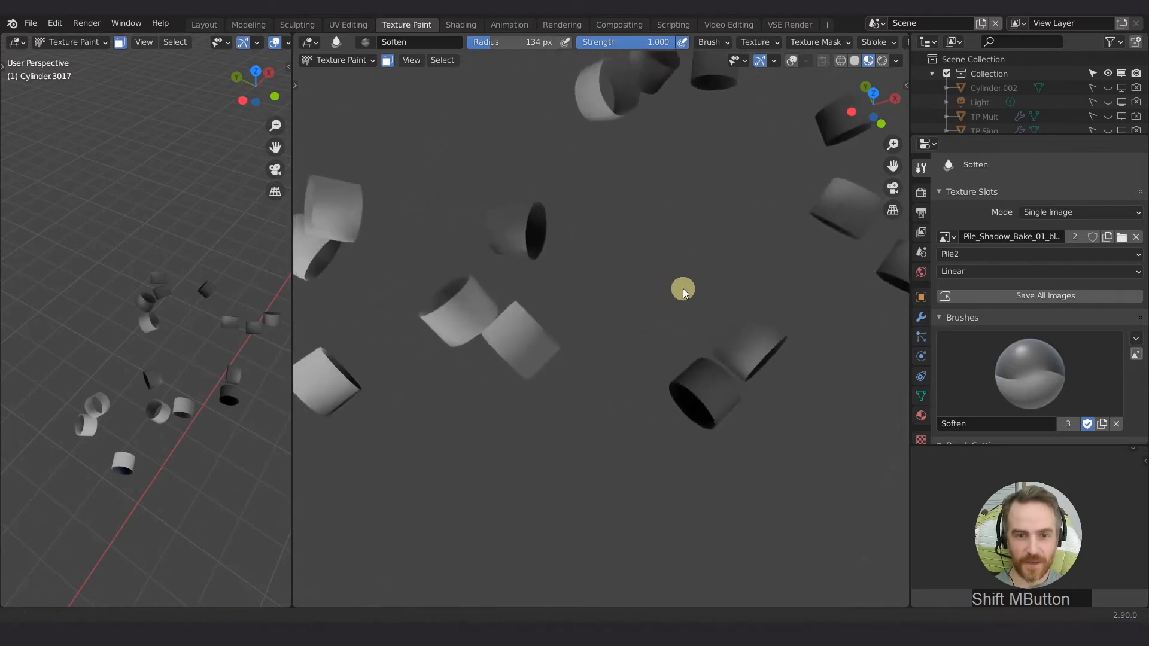
Soften the seams on the adjoining roll sides in the middle of the isolated group.
scroll(506, 250, "up", 2)
mouse_move(506, 250)
middle_mouse_down()
mouse_move(522, 237)
mouse_move(502, 239)
middle_mouse_up()
mouse_move(499, 244)
left_mouse_down()
mouse_move(547, 249)
mouse_move(436, 333)
mouse_move(475, 383)
left_mouse_up()
scroll(489, 369, "up", 4)
mouse_move(488, 369)
middle_mouse_down("shift")
mouse_move(634, 284)
mouse_move(488, 324)
middle_mouse_up("shift")
mouse_move(489, 324)
left_mouse_down()
mouse_move(605, 181)
mouse_move(575, 219)
left_mouse_up()
scroll(574, 218, "down", 5)
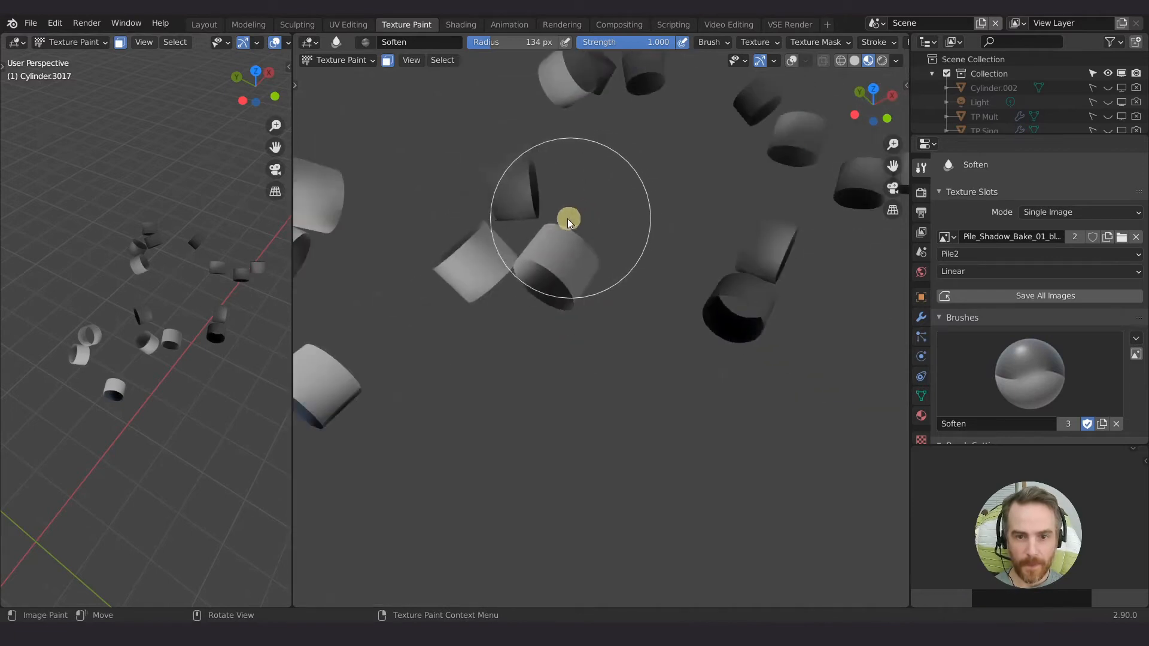
Move the 3D cursor toward the front of the isolated group and soften the seam on the roll side there.
scroll(567, 220, "down", 1)
middle_click_drag(501, 256, 622, 299, "shift")
right_click(500, 384, "shift")
middle_click_drag(500, 384, 477, 339)
scroll(503, 421, "up", 3)
middle_click_drag(502, 421, 491, 383, "shift")
left_click_drag(488, 395, 526, 375)
middle_click_drag(459, 274, 369, 297, "shift")
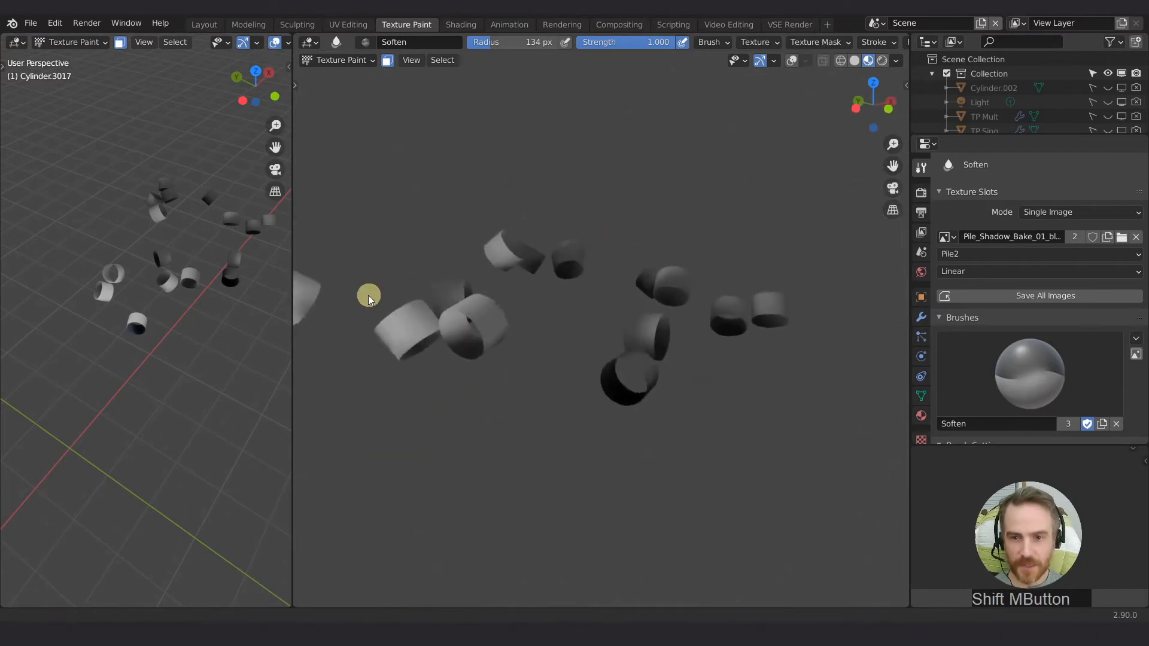
Soften the seam on the darkest roll side of the isolated group from its outer side.
mouse_move(457, 331)
middle_mouse_down()
mouse_move(474, 345)
mouse_move(467, 261)
mouse_move(452, 313)
middle_mouse_up()
scroll(612, 440, "up", 4)
scroll(614, 438, "down", 3)
scroll(680, 477, "up", 2)
scroll(631, 444, "down", 3)
middle_click_drag(652, 455, 548, 387, "shift")
mouse_move(548, 387)
left_mouse_down()
mouse_move(526, 391)
mouse_move(563, 375)
mouse_move(566, 404)
left_mouse_up()
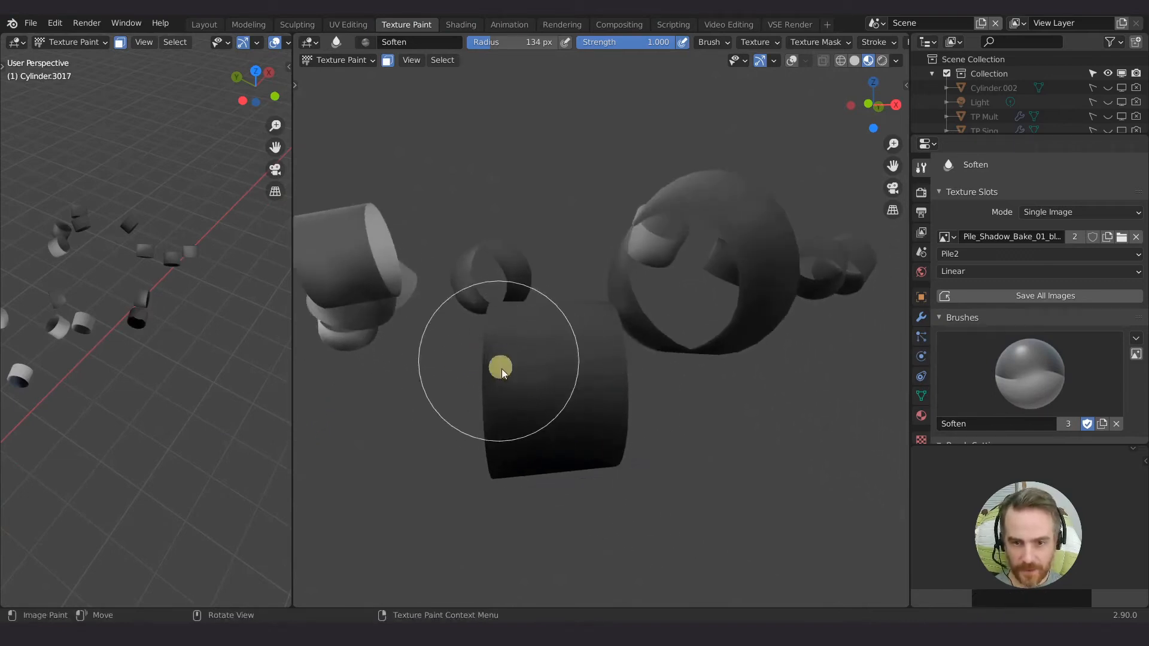
mouse_move(661, 347)
middle_mouse_down("shift")
mouse_move(636, 351)
mouse_move(706, 370)
middle_mouse_up("shift")
scroll(705, 371, "down", 3)
middle_click_drag(585, 292, 701, 382, "shift")
scroll(701, 382, "down", 2)
middle_click_drag(643, 308, 667, 323, "shift")
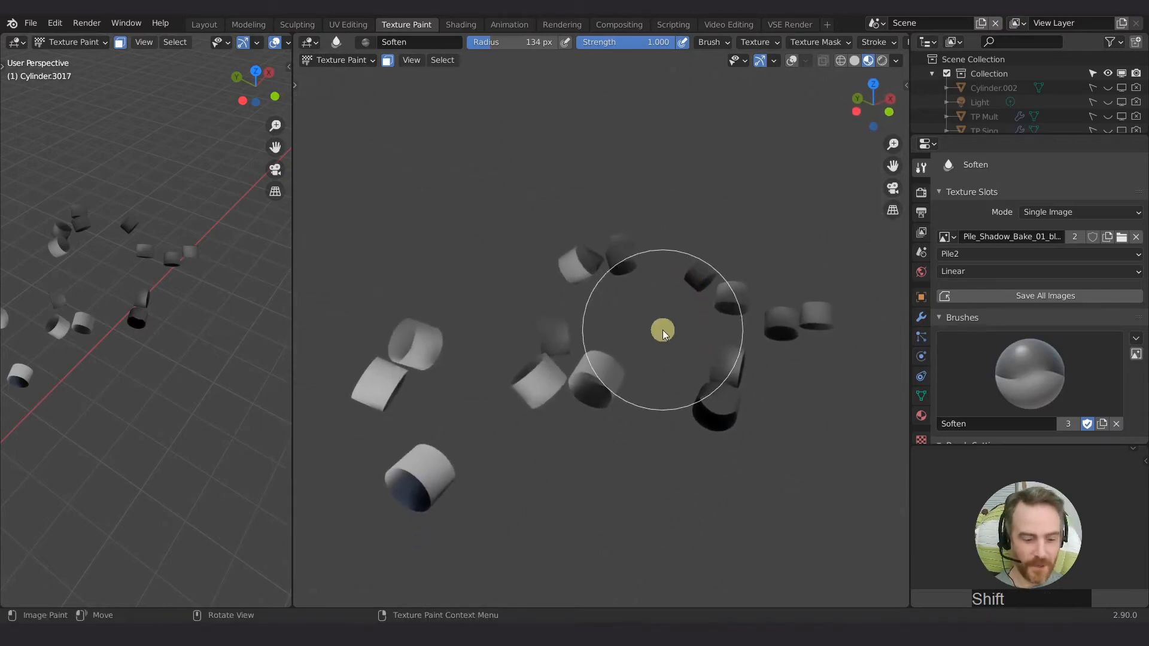
Reveal all hidden faces of the roll pile and return it to Edit Mode.
key("alt+h")
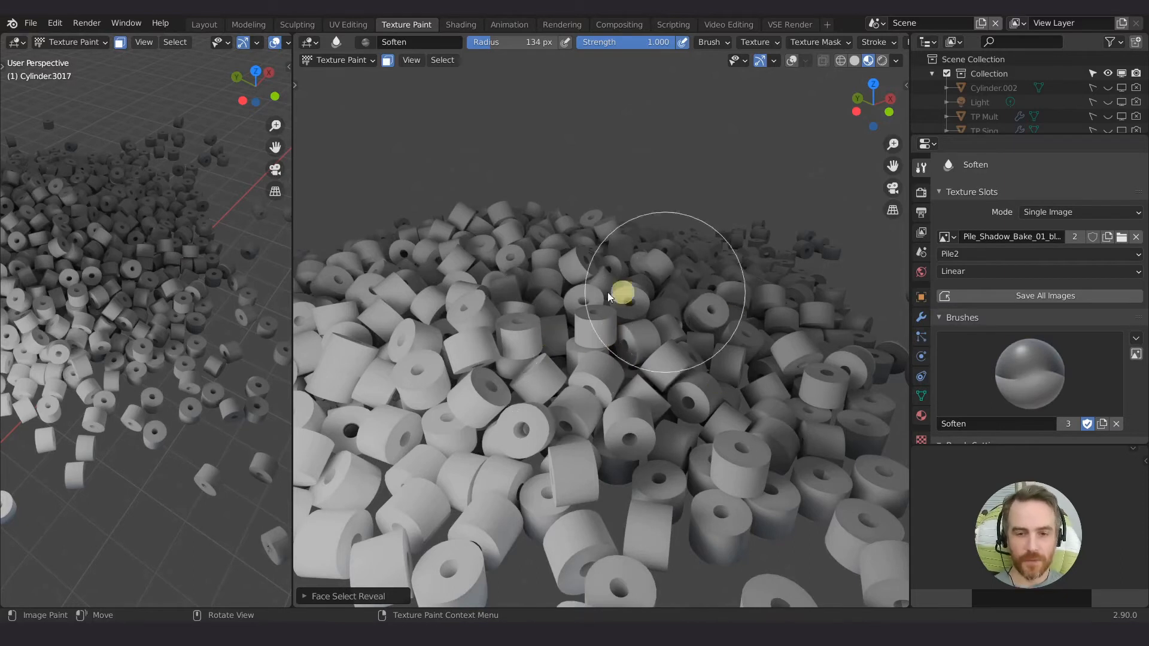
key("ctrl+z")
key("ctrl+z")
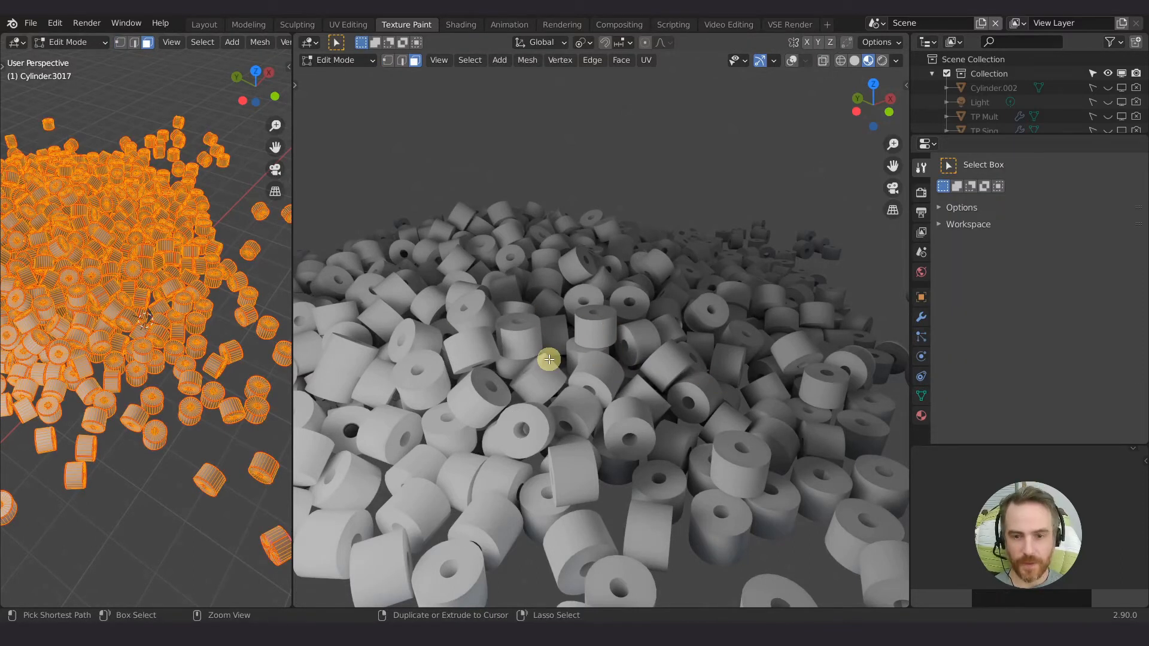
middle_click_drag(549, 359, 565, 385)
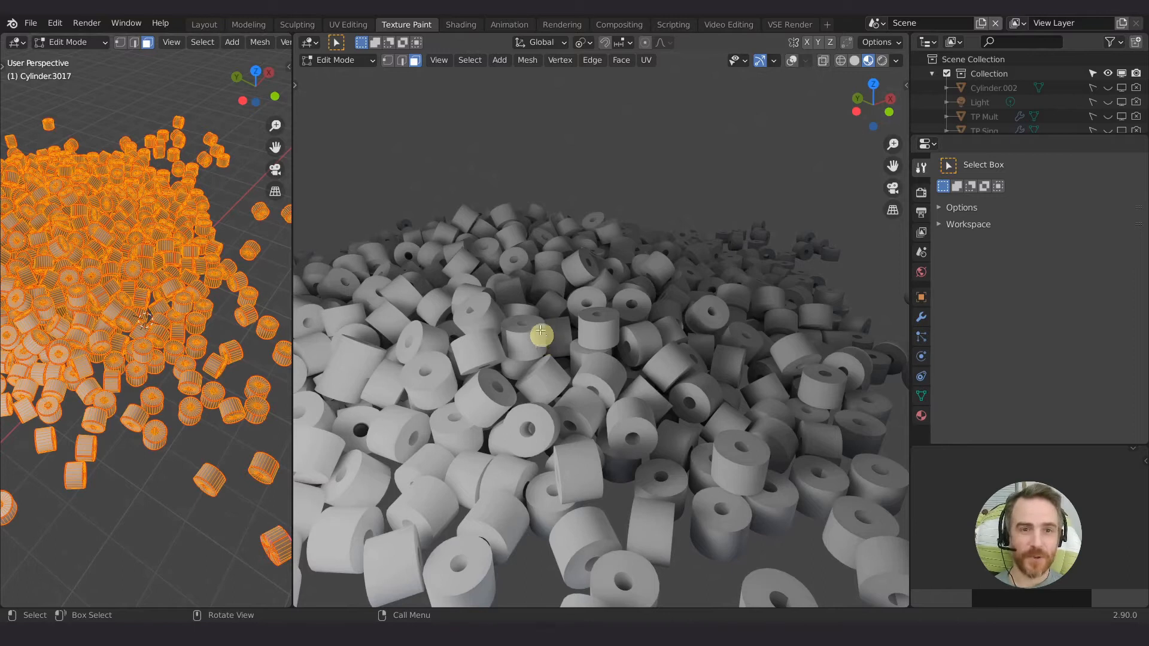
key("Tab")
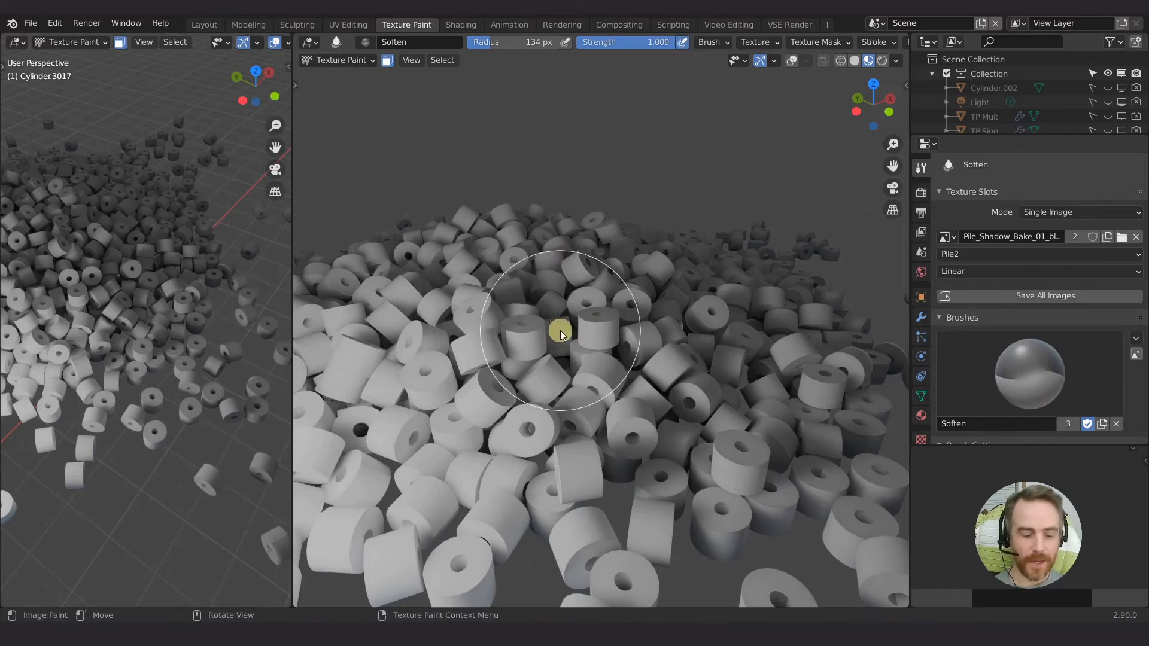
key("alt+h")
key("Tab")
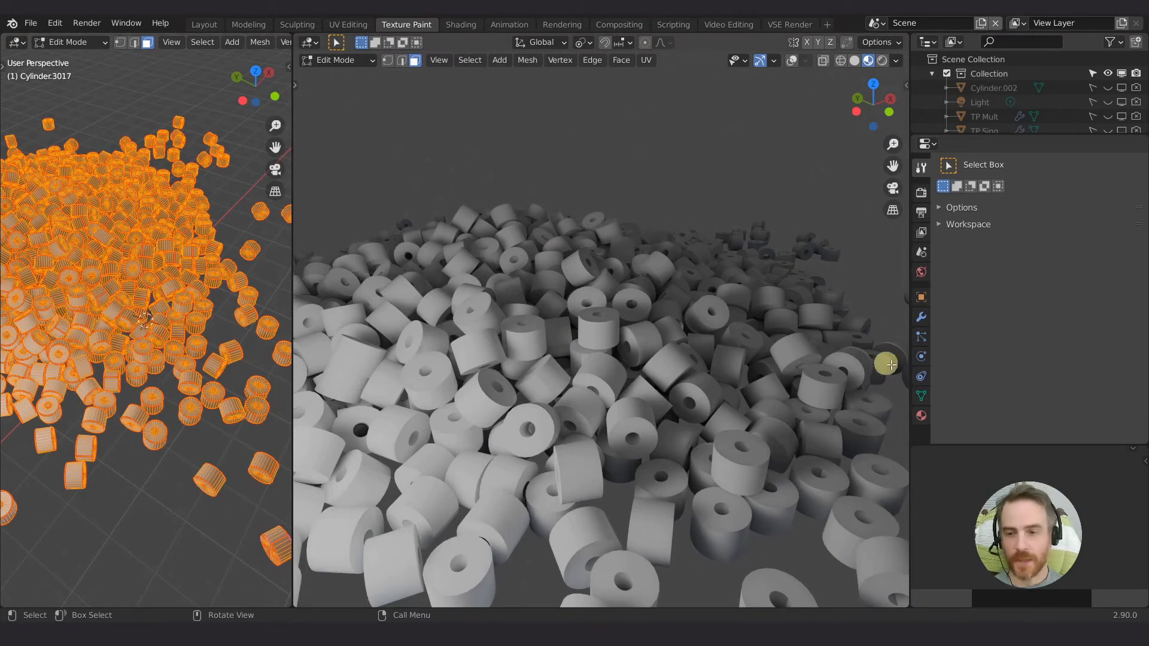
Add a vertex group named Seams to the roll pile mesh.
left_click(922, 395)
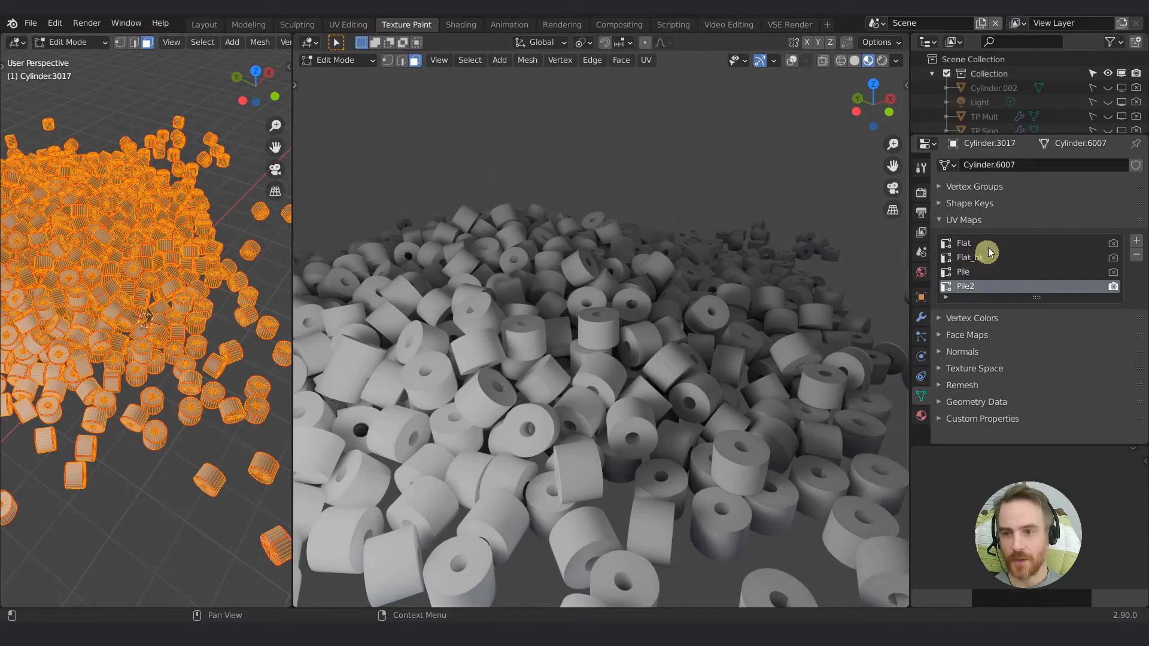
left_click(984, 186)
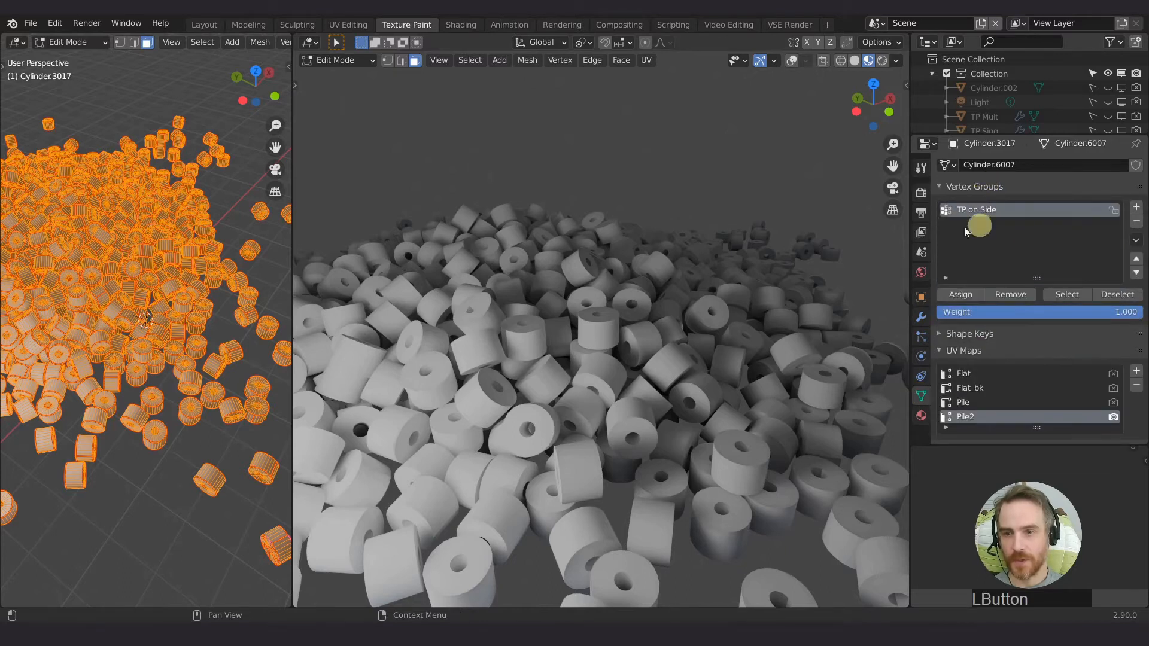
left_click(1136, 207)
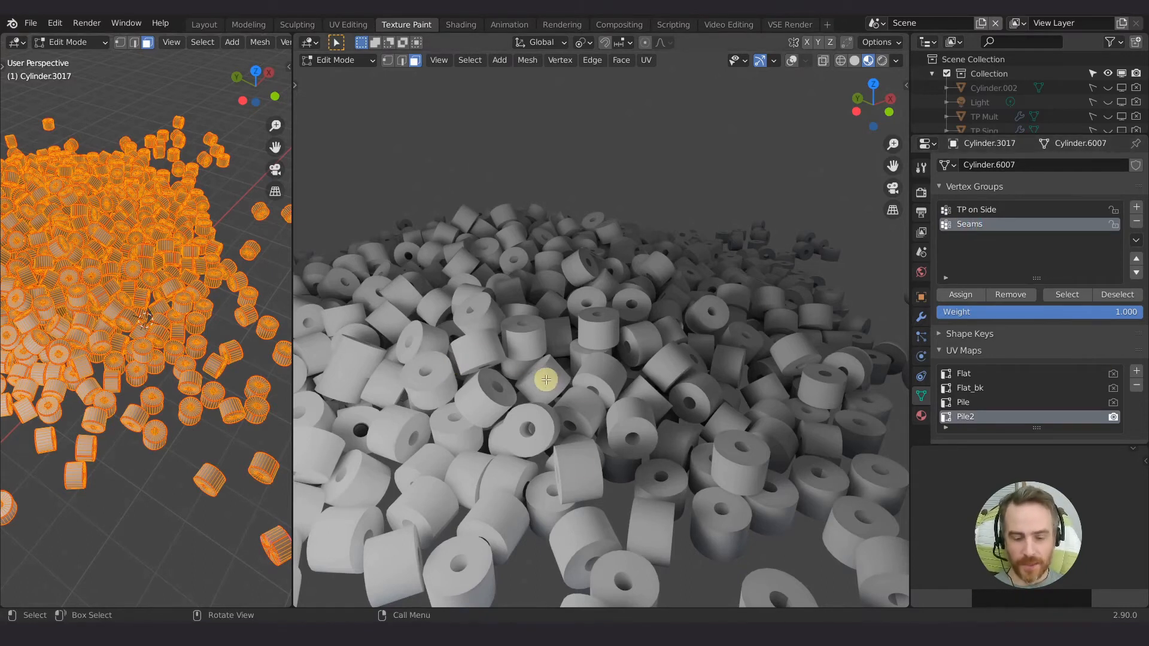
Clear the selection, select the linked sides of several seamed rolls around the pile and assign them to the Seams vertex group.
key("l")
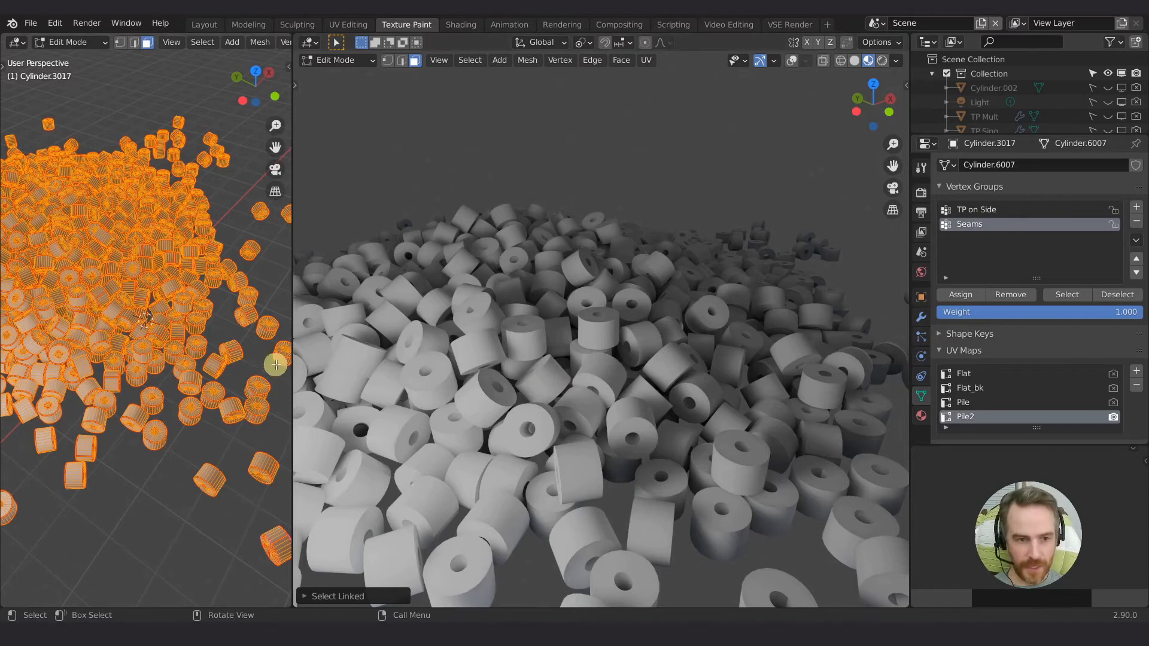
key("alt+a")
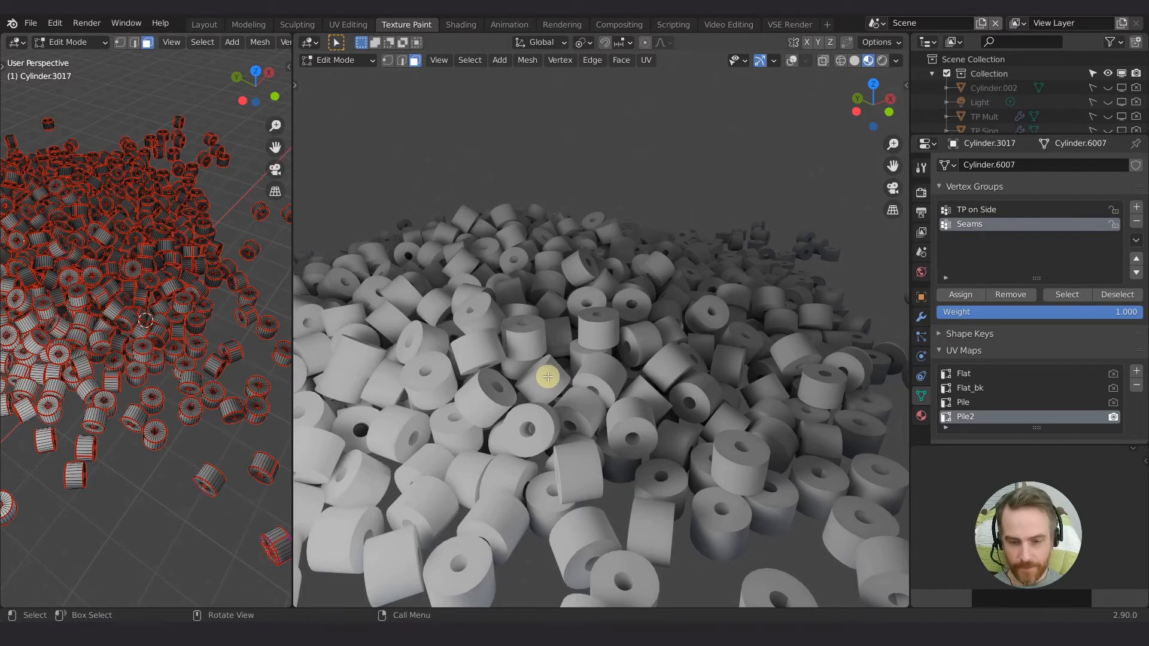
key("l")
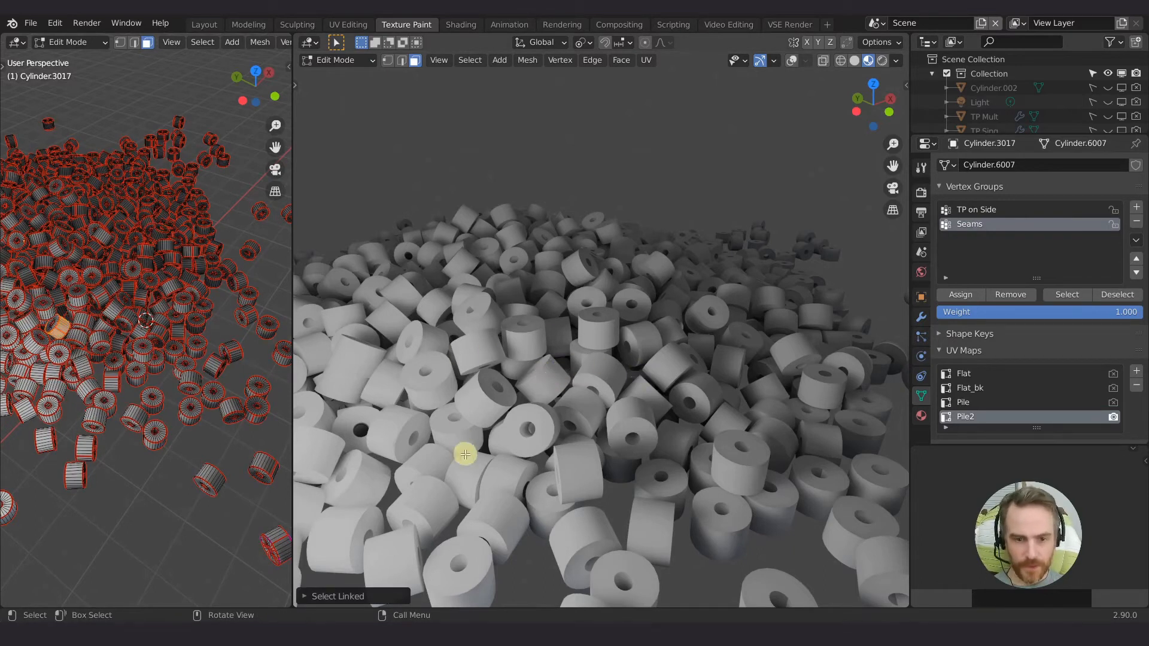
key("l")
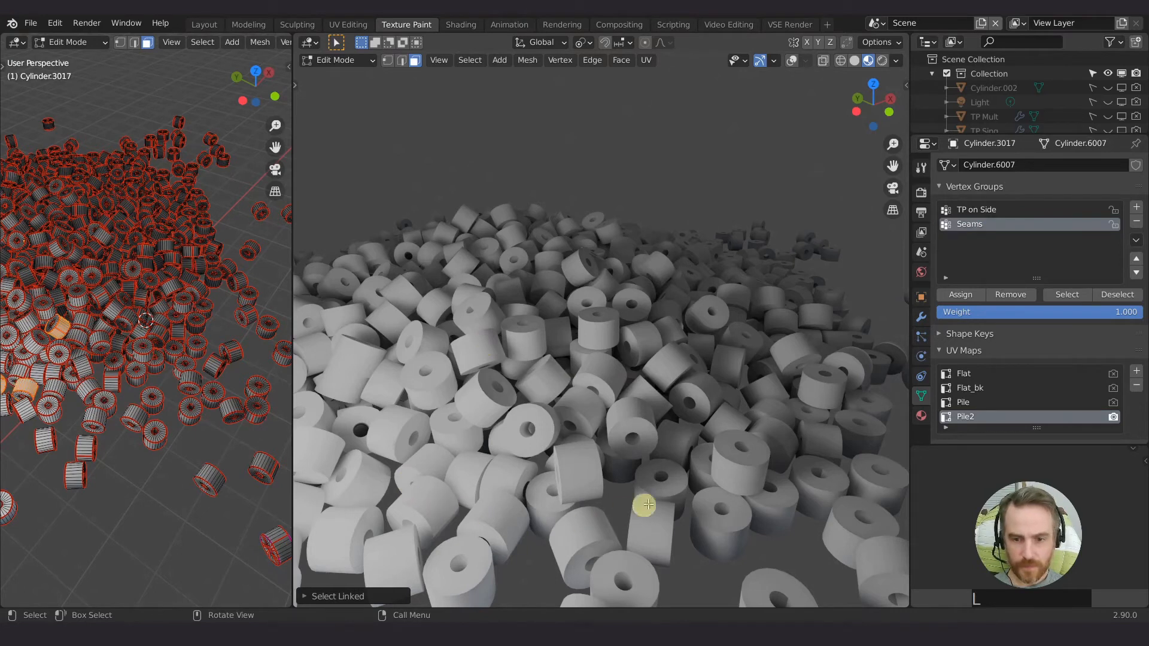
key("l")
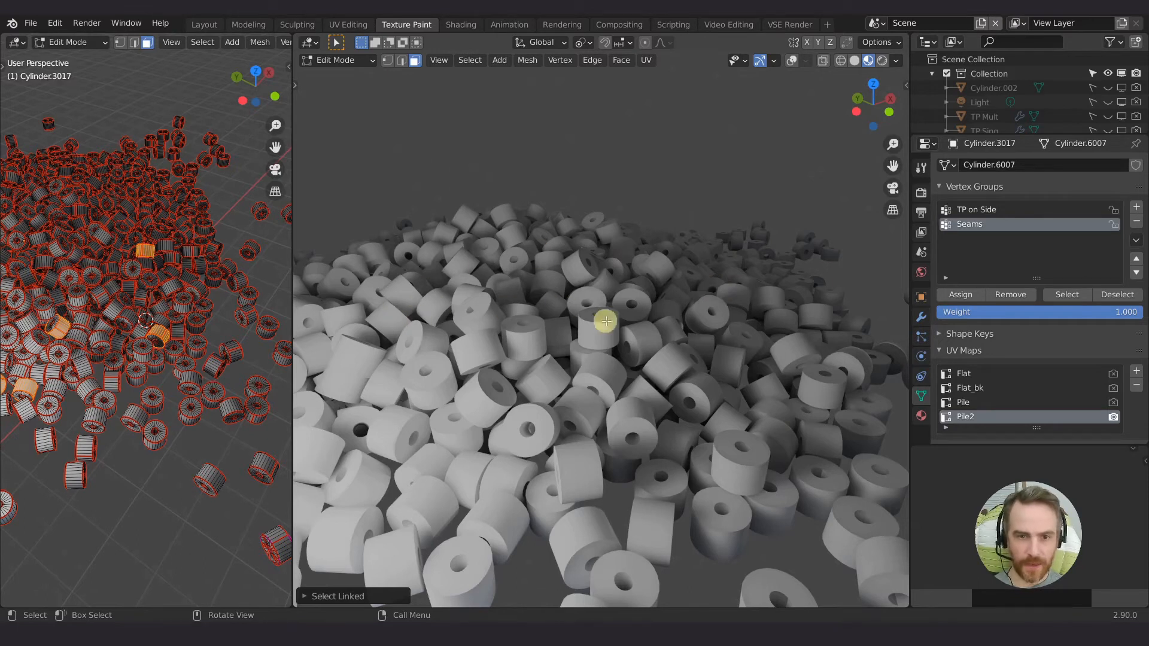
middle_click_drag(672, 346, 536, 380, "shift")
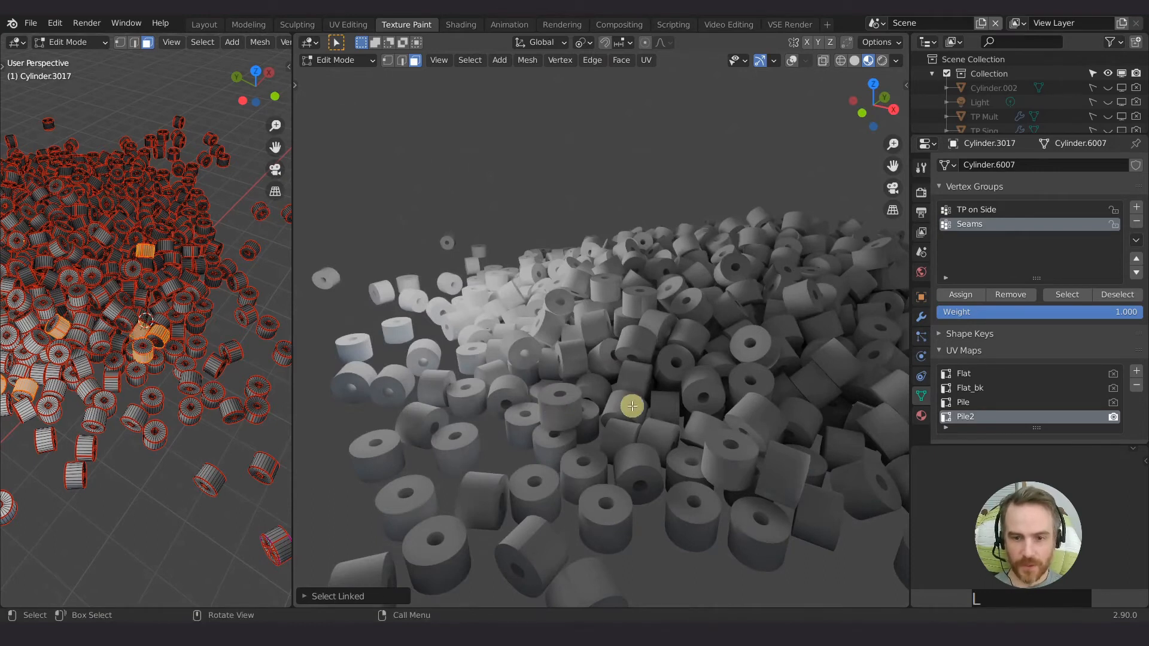
key("l")
key("l")
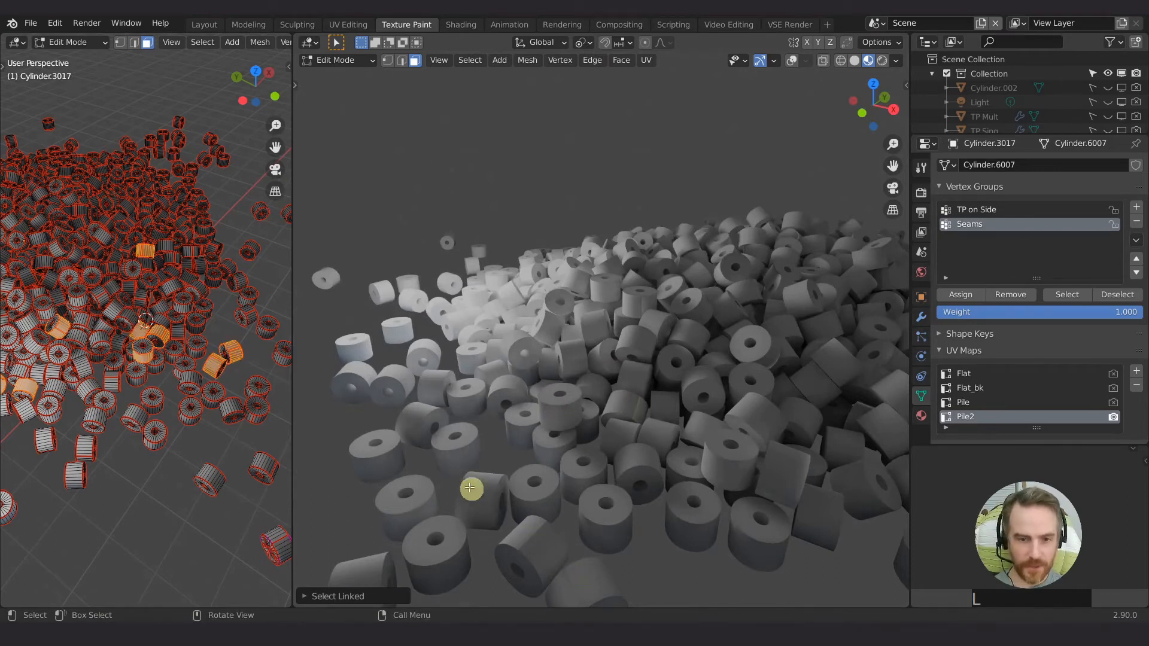
left_click(951, 295)
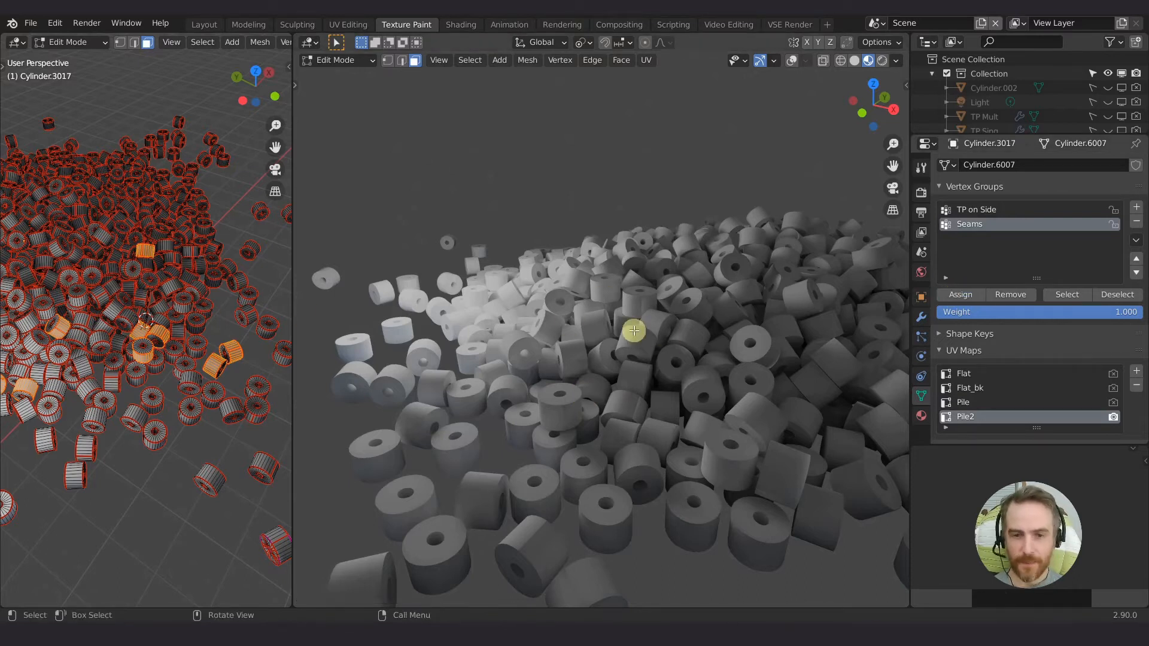
Isolate the selected roll sides for texture painting and set the Soften brush radius to 83 px.
key("shift+h")
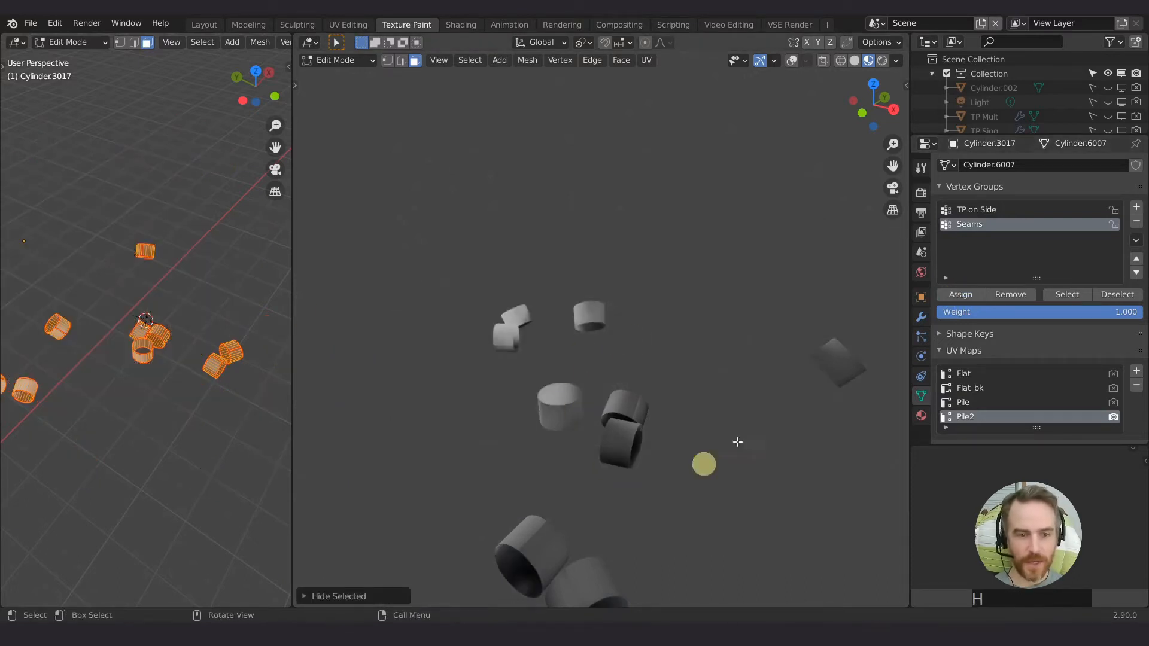
key("p")
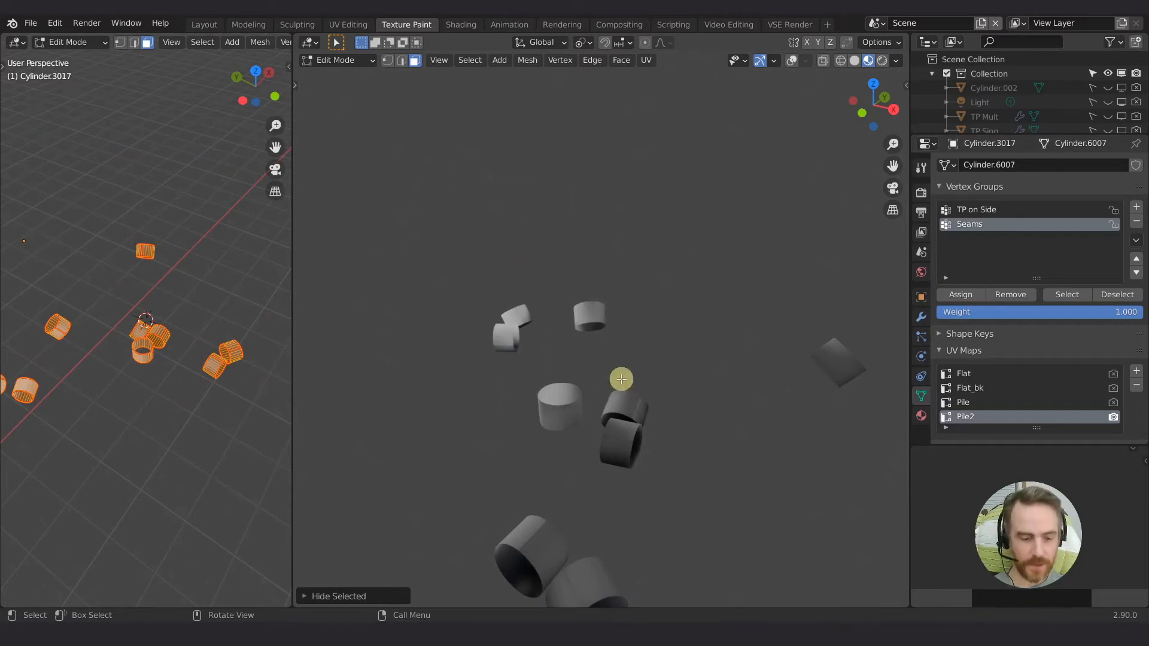
key("Tab")
key("f")
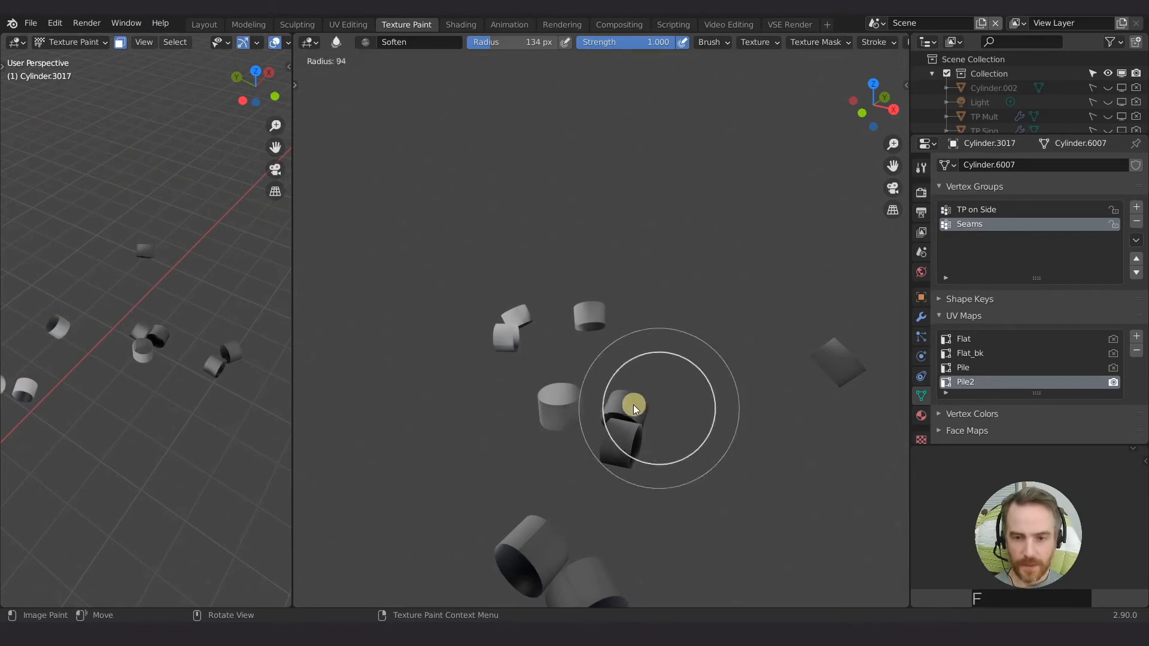
left_click(625, 404)
middle_click_drag(632, 455, 563, 399)
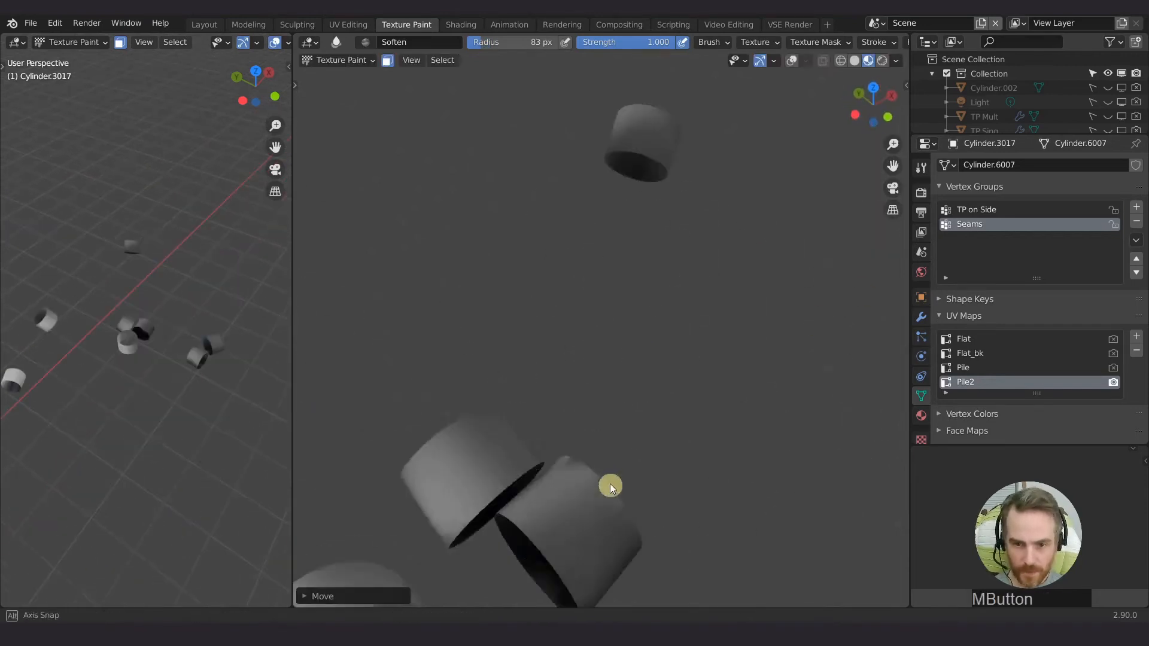
scroll(547, 501, "down", 6)
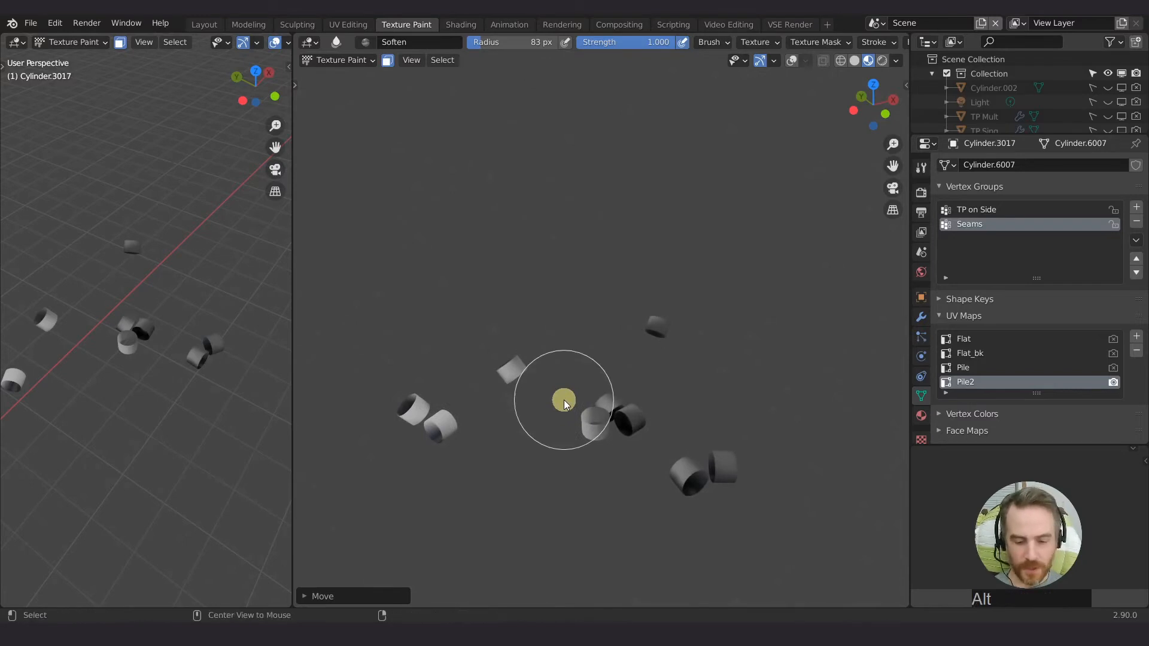
Reveal the whole pile in Edit Mode and select only the faces stored in the Seams vertex group.
key("alt+h")
key("Tab")
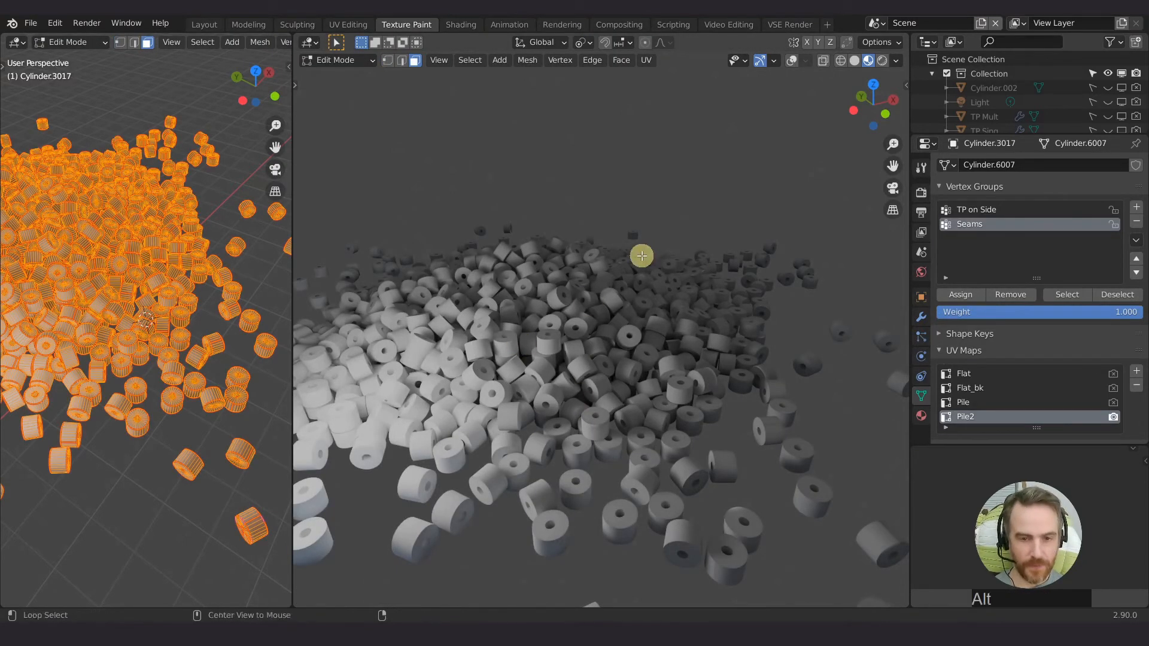
key("alt+a")
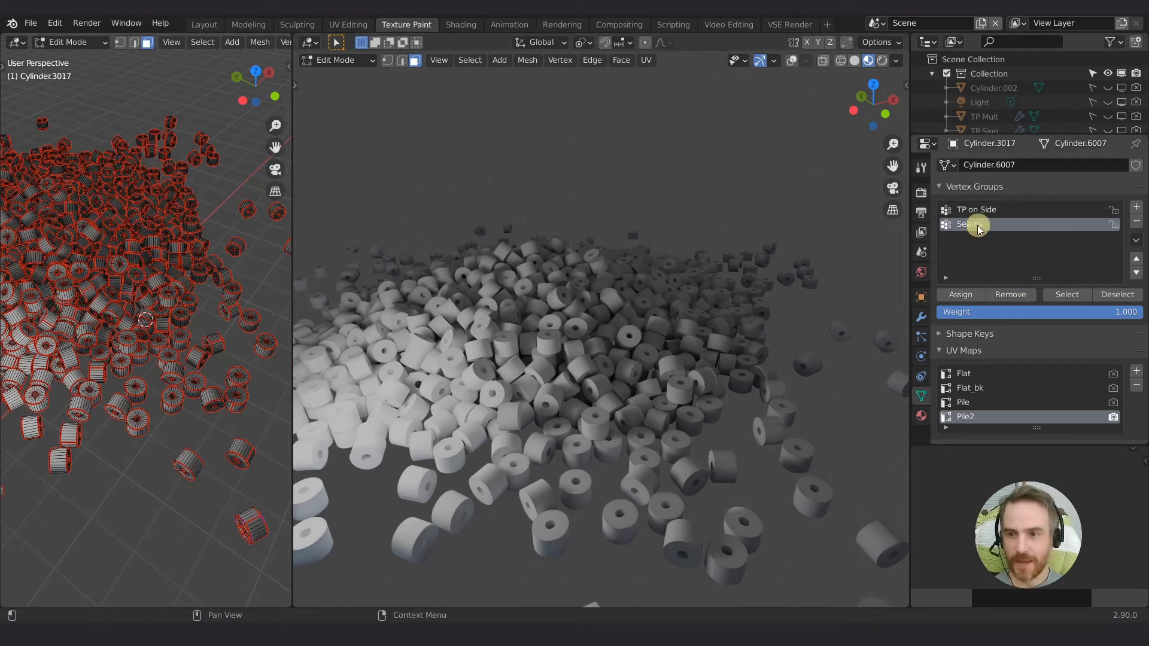
left_click(954, 224)
left_click(1066, 293)
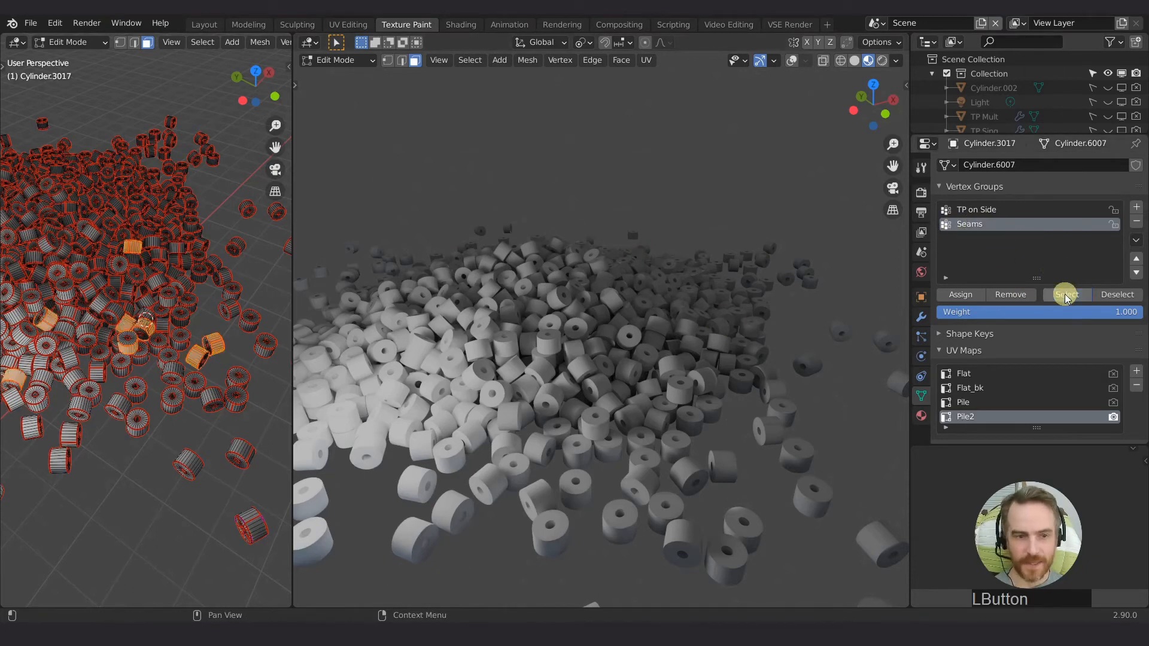
Widen the main viewport, add the side of a dark roll in mid-pile to the selection and return to Texture Paint mode.
scroll(616, 365, "up", 5)
middle_click_drag(618, 362, 679, 497, "shift")
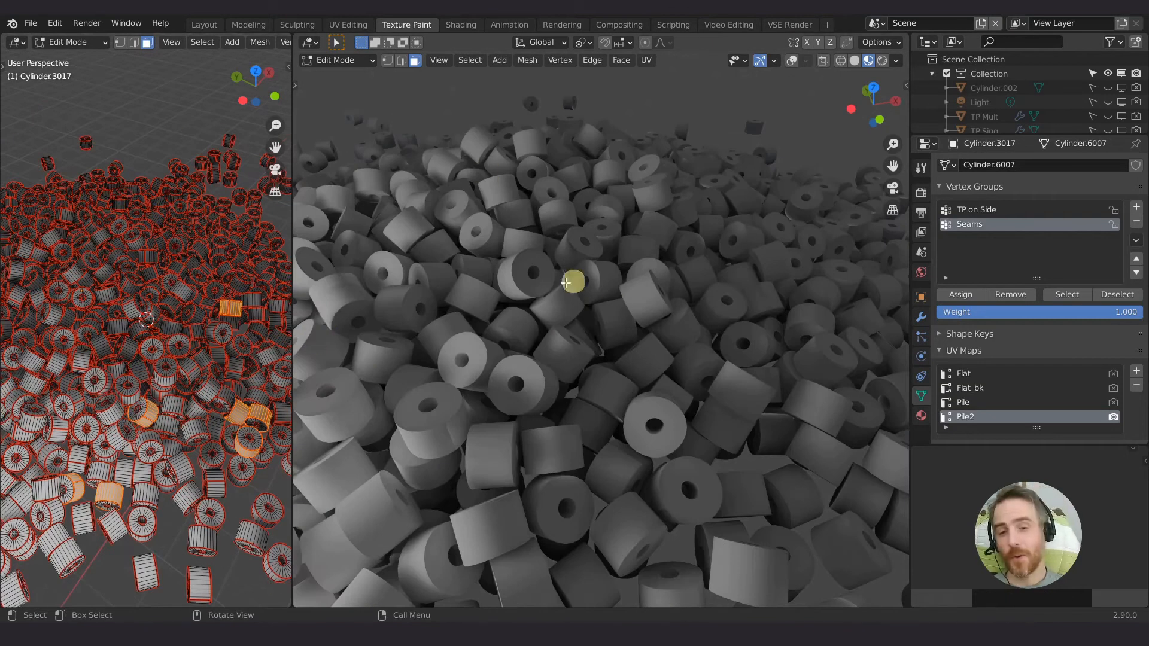
left_click_drag(291, 318, 34, 321)
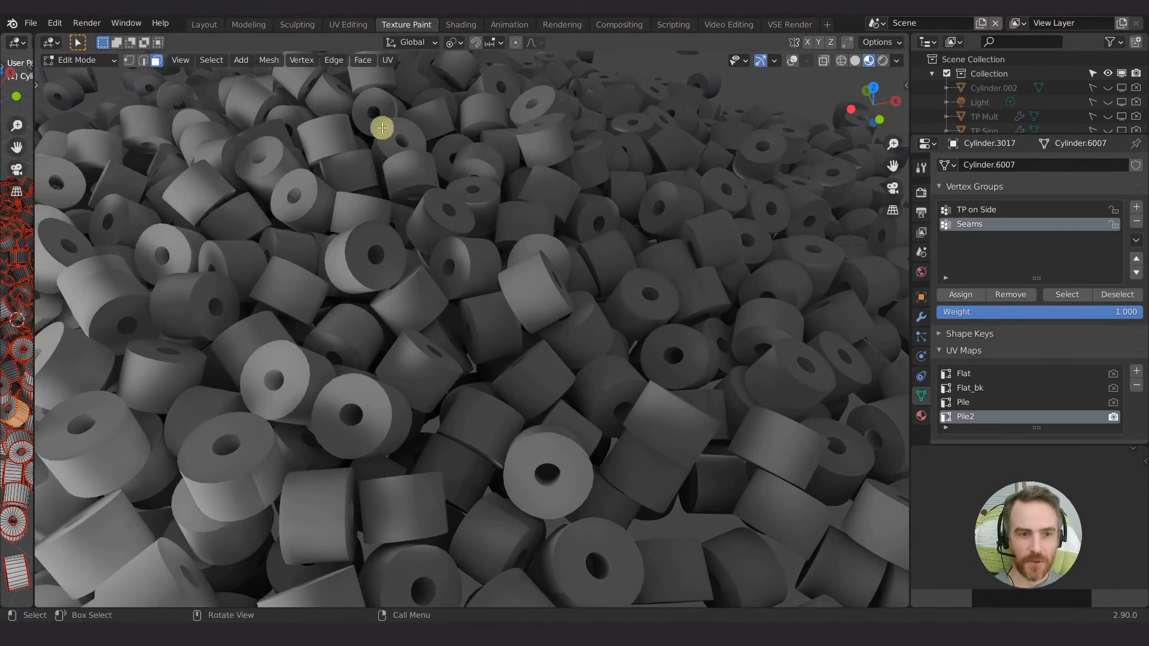
middle_click_drag(455, 338, 526, 263, "shift")
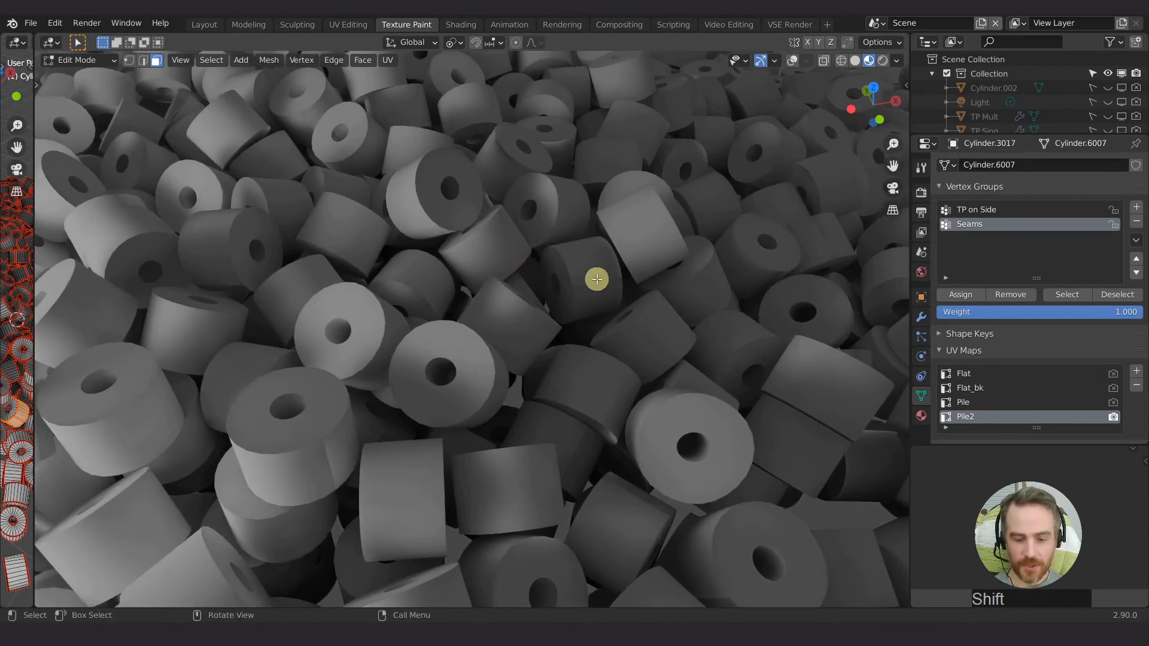
key("l")
key("Tab")
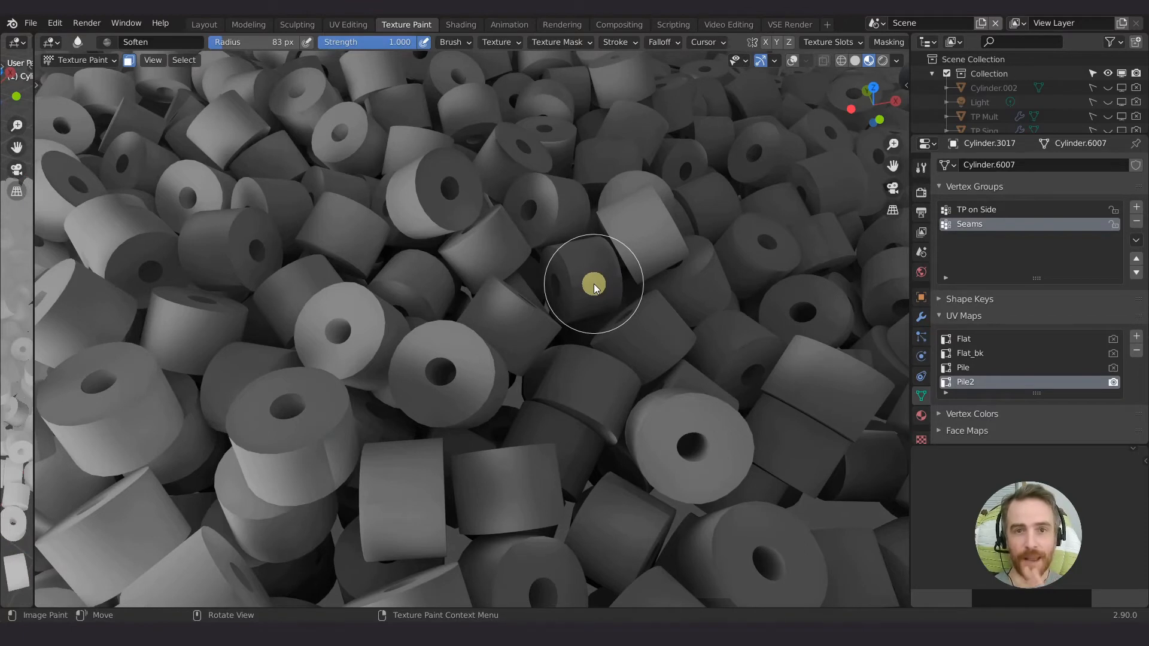
Brush with Soften over the seamed roll sides in the middle of the full pile.
left_click_drag(596, 289, 576, 289)
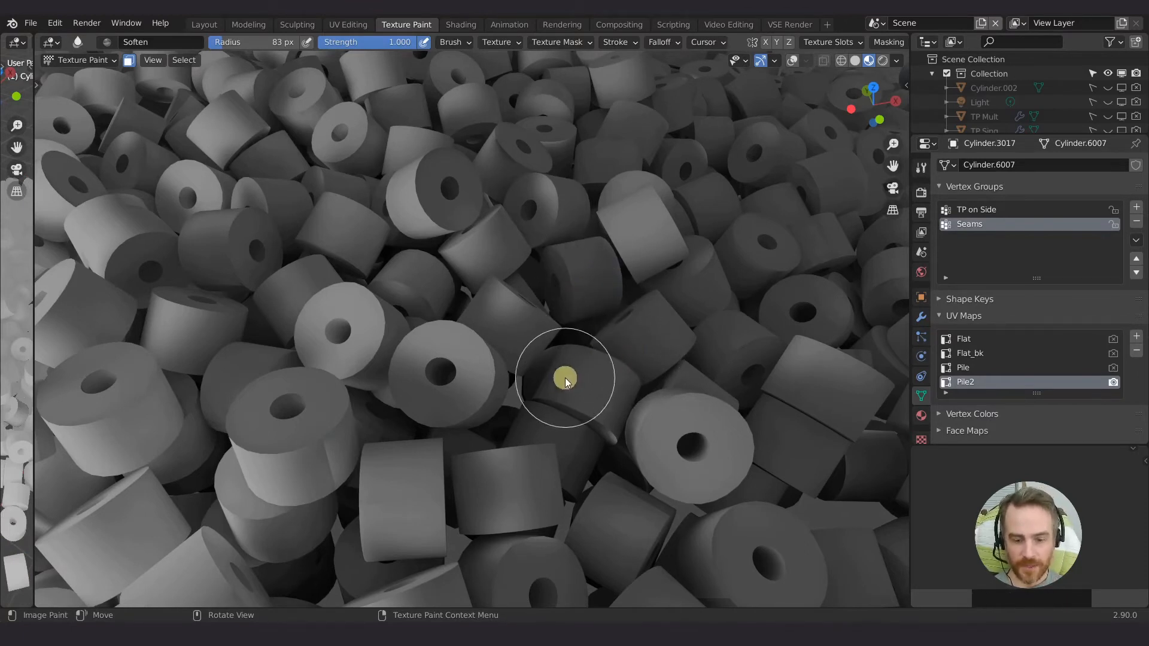
mouse_move(562, 377)
left_mouse_down()
mouse_move(580, 380)
mouse_move(587, 444)
mouse_move(557, 490)
mouse_move(575, 461)
mouse_move(629, 492)
mouse_move(397, 482)
mouse_move(329, 416)
mouse_move(331, 483)
mouse_move(349, 261)
mouse_move(310, 223)
mouse_move(372, 156)
left_mouse_up()
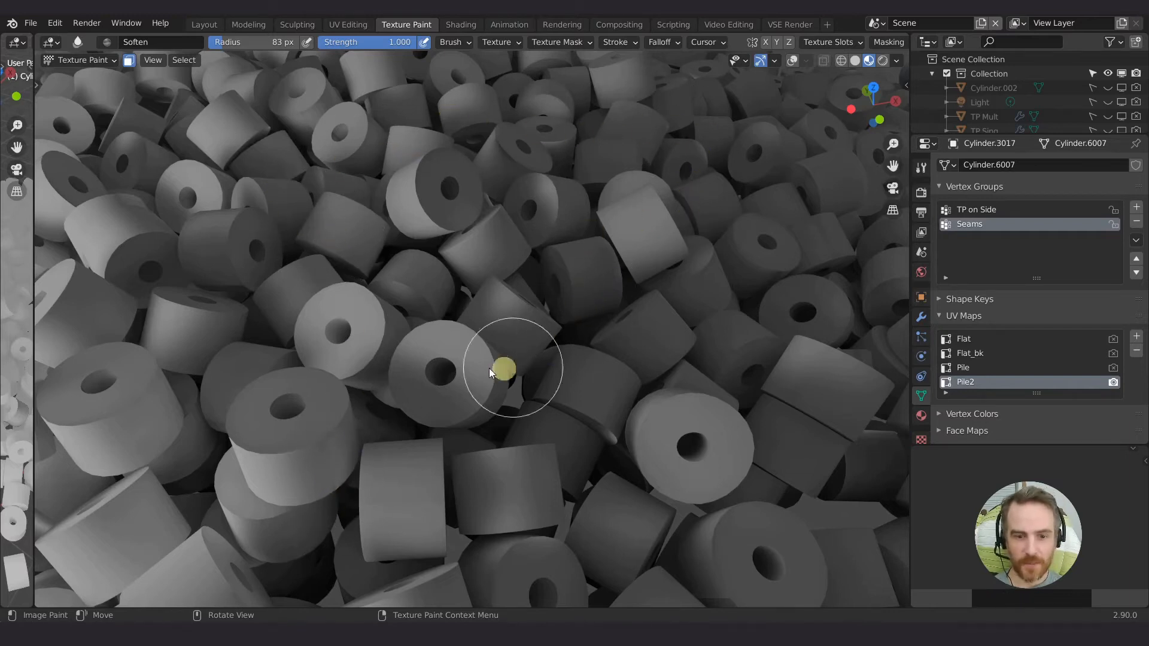
mouse_move(820, 239)
left_mouse_down()
mouse_move(814, 207)
mouse_move(619, 210)
left_mouse_up()
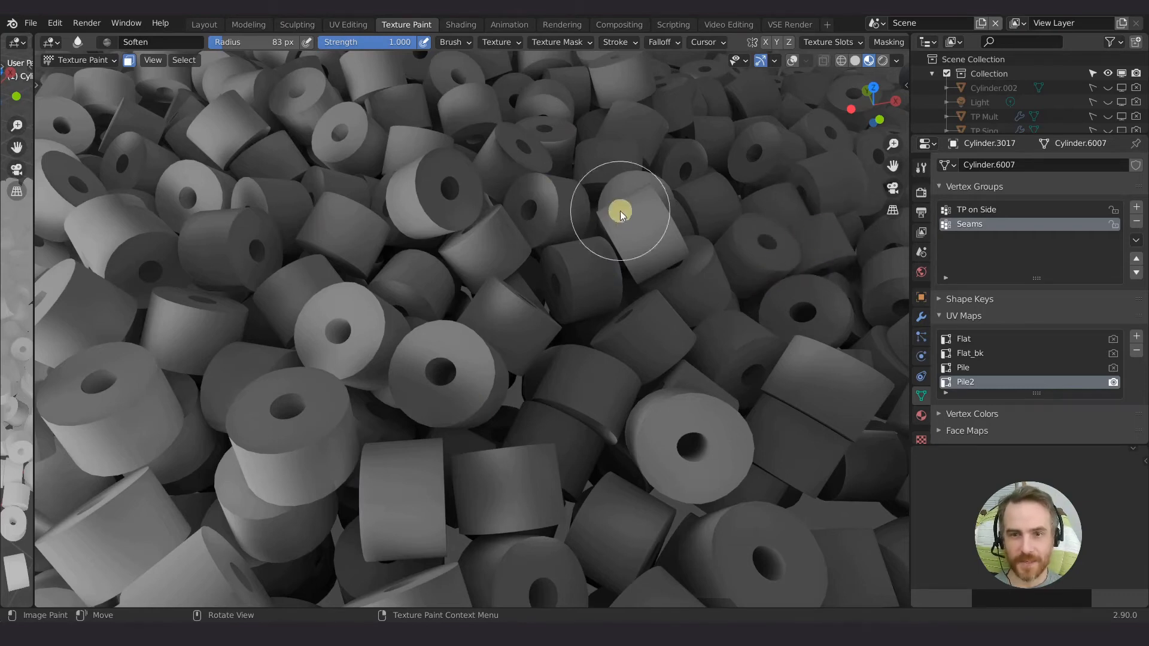
scroll(425, 270, "down", 4)
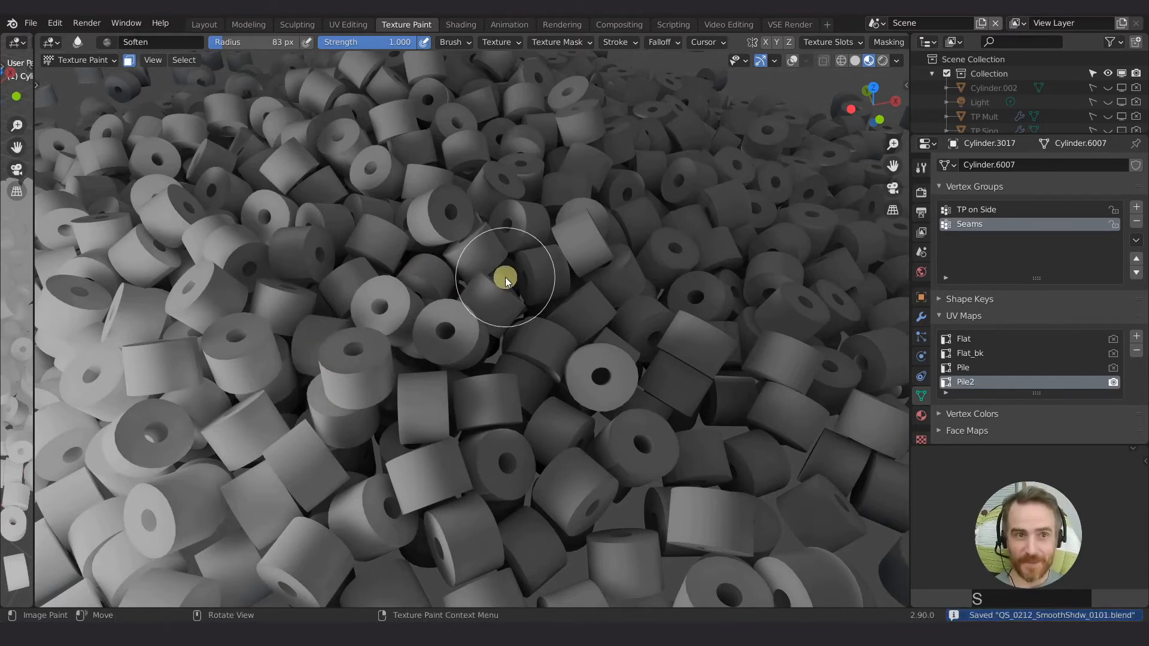
Save the file under the incremented name QS_0212_SmoothShdw_0102.blend.
key("ctrl+shift+s")
key("KP_Add")
key("KP_Enter")
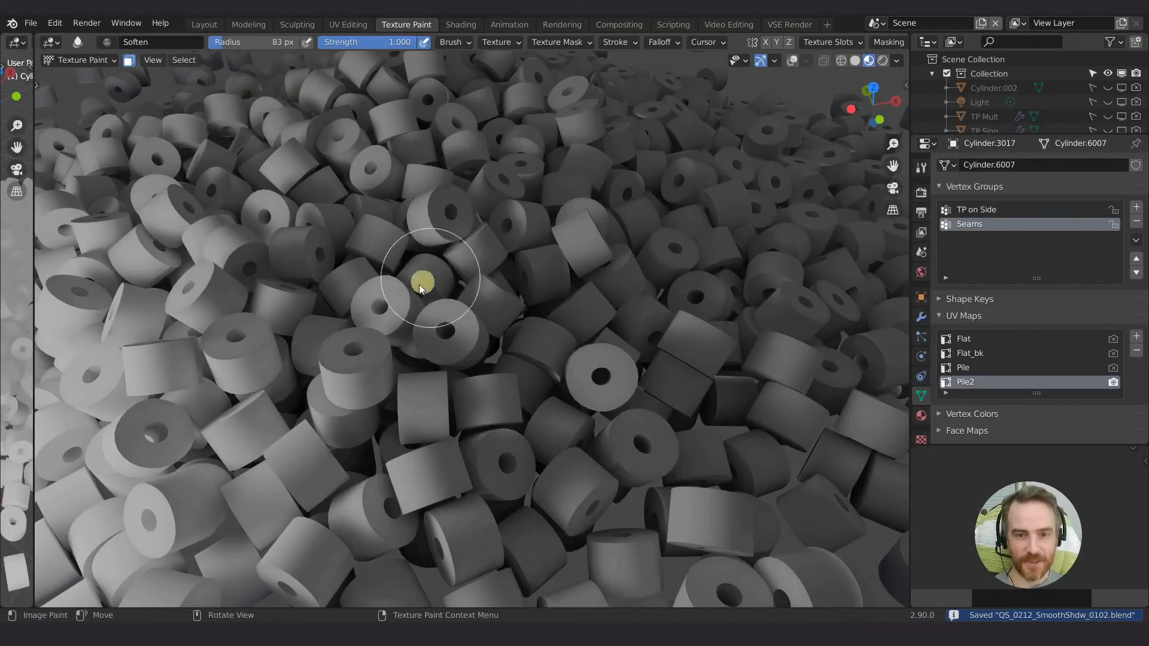
Examine the roll pile from several sides for remaining seams in the baked shadows.
mouse_move(305, 233)
middle_mouse_down("shift")
mouse_move(419, 203)
mouse_move(413, 305)
mouse_move(350, 306)
middle_mouse_up("shift")
scroll(419, 204, "up", 3)
scroll(350, 306, "up", 2)
scroll(479, 326, "down", 5)
scroll(544, 334, "up", 1)
middle_click_drag(455, 347, 407, 312, "shift")
scroll(422, 289, "up", 2)
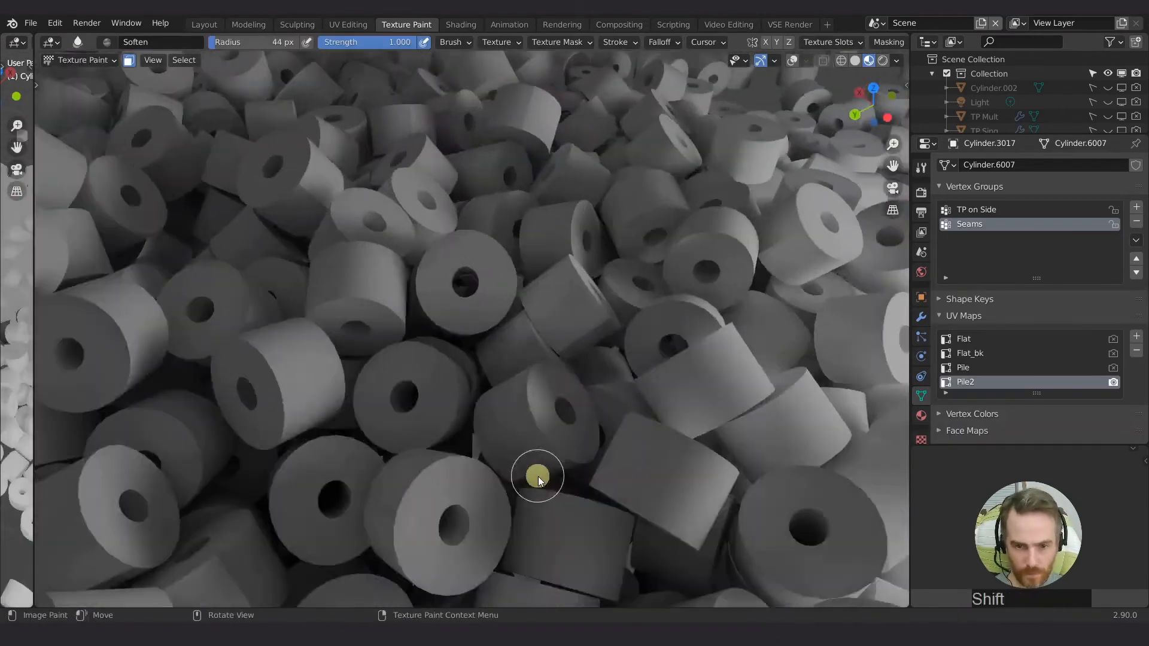
mouse_move(533, 479)
middle_mouse_down("shift")
mouse_move(688, 390)
mouse_move(469, 316)
mouse_move(460, 353)
mouse_move(472, 356)
mouse_move(413, 346)
middle_mouse_up("shift")
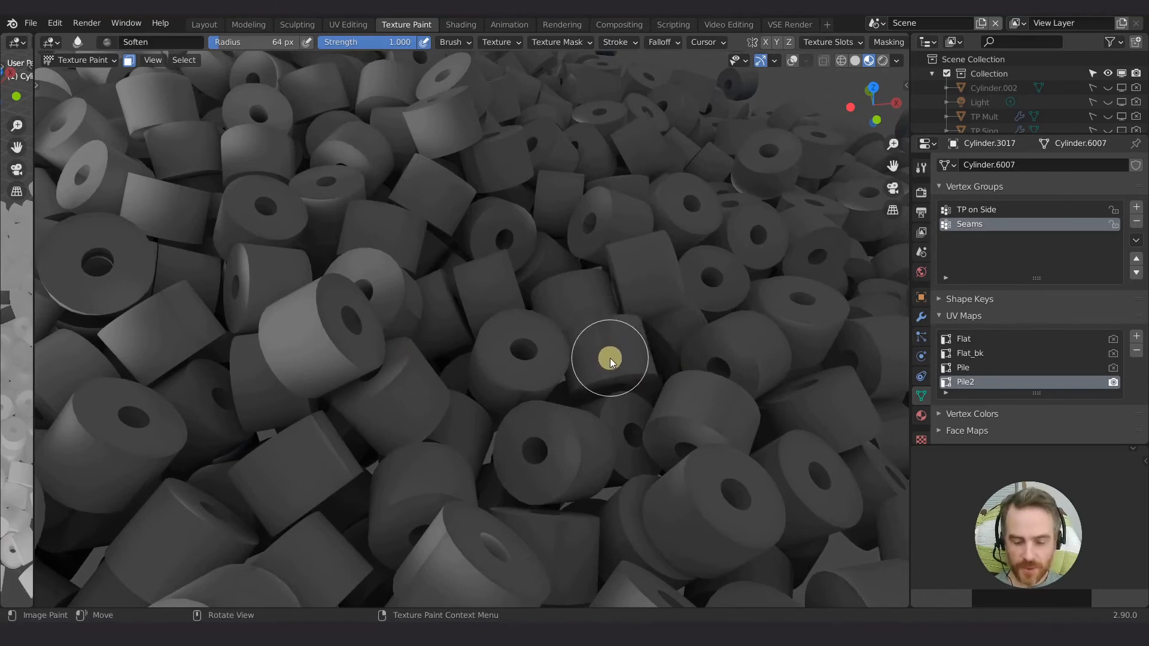
Brush with Soften over the dark roll sides in the middle and lower part of the pile.
left_click_drag(602, 341, 607, 355)
mouse_move(724, 413)
left_mouse_down()
mouse_move(723, 437)
mouse_move(721, 403)
left_mouse_up()
mouse_move(266, 389)
left_mouse_down()
mouse_move(249, 392)
mouse_move(287, 392)
mouse_move(249, 395)
mouse_move(274, 395)
left_mouse_up()
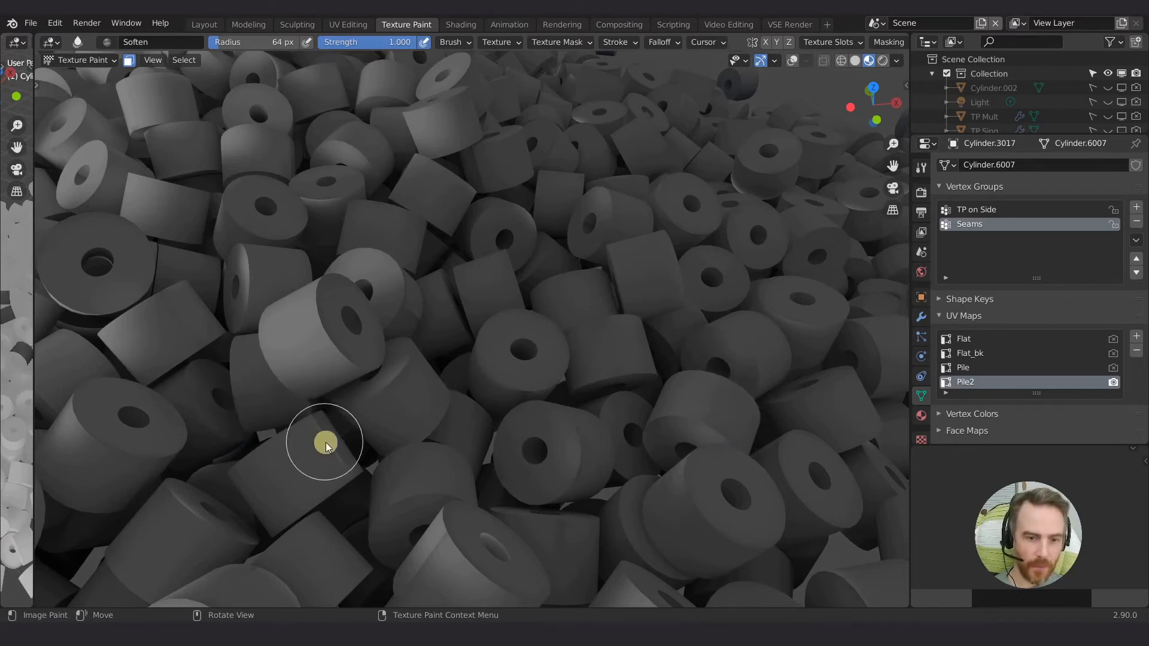
middle_click_drag(389, 446, 421, 401, "shift")
left_click_drag(411, 353, 425, 379)
left_click_drag(425, 419, 426, 461)
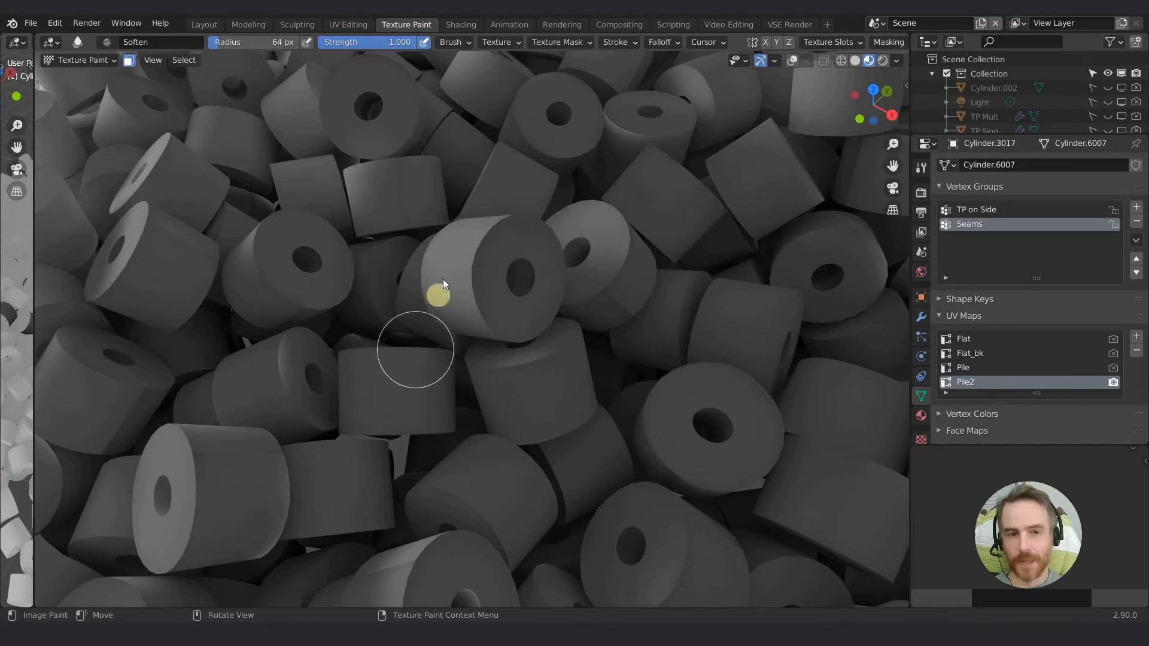
middle_click_drag(339, 225, 457, 257, "shift")
middle_click_drag(389, 326, 442, 328, "shift")
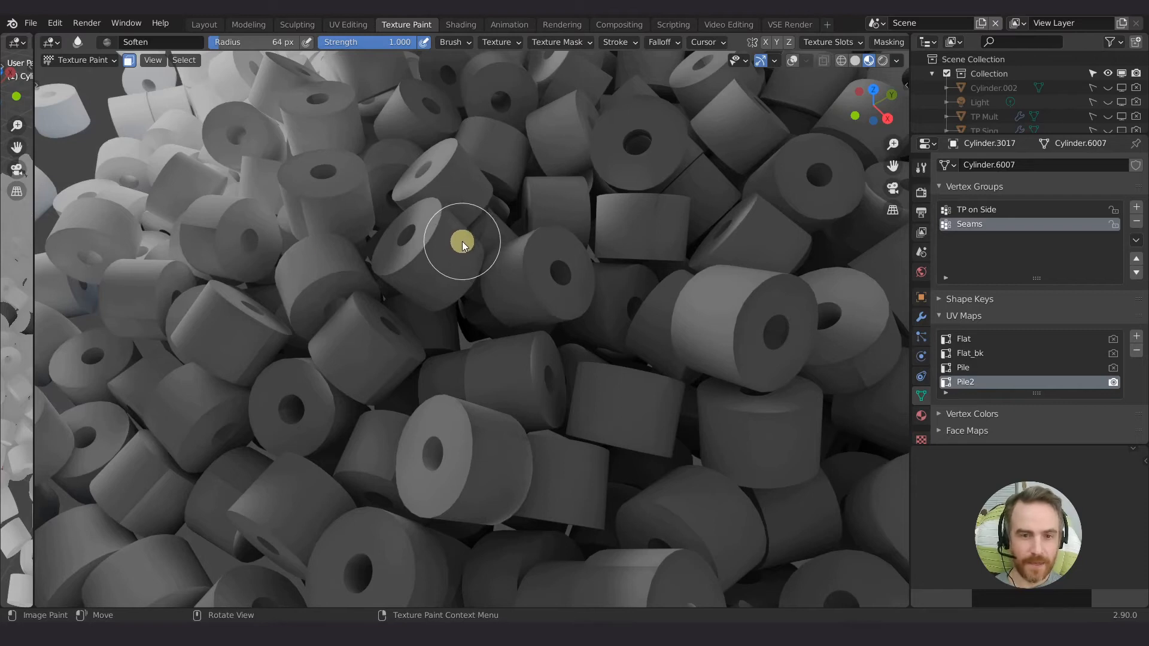
Show the viewport overlays and enter Edit Mode to view the marked seam on the tilted roll up close.
left_click(791, 62)
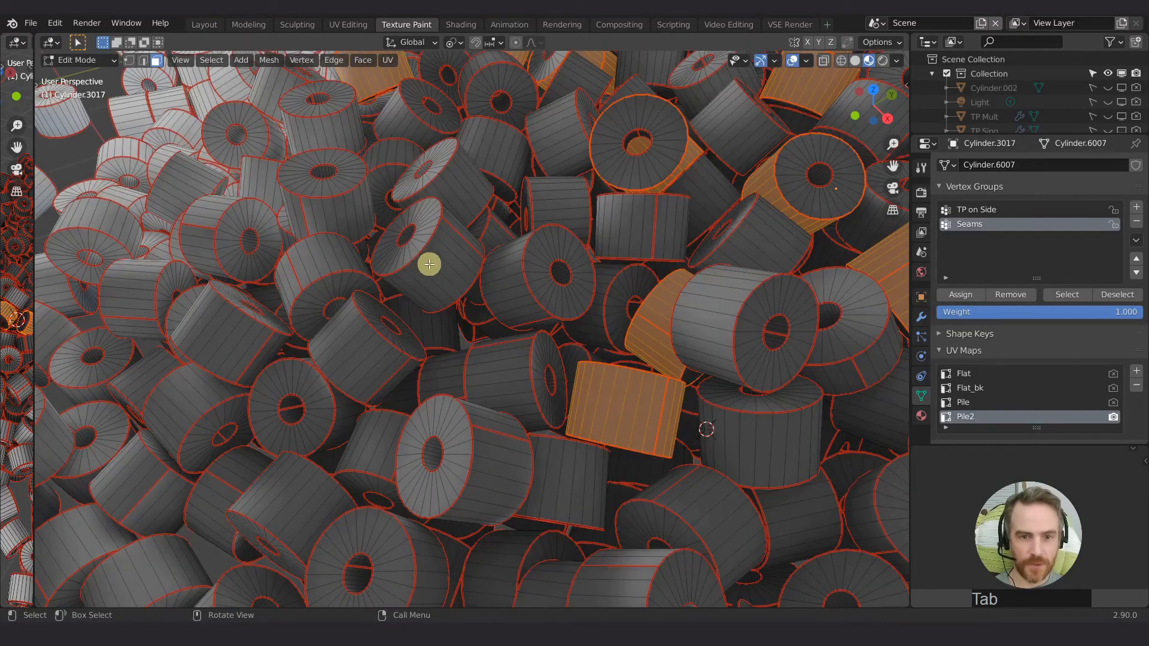
scroll(441, 258, "up", 3)
middle_click_drag(393, 235, 392, 267, "shift")
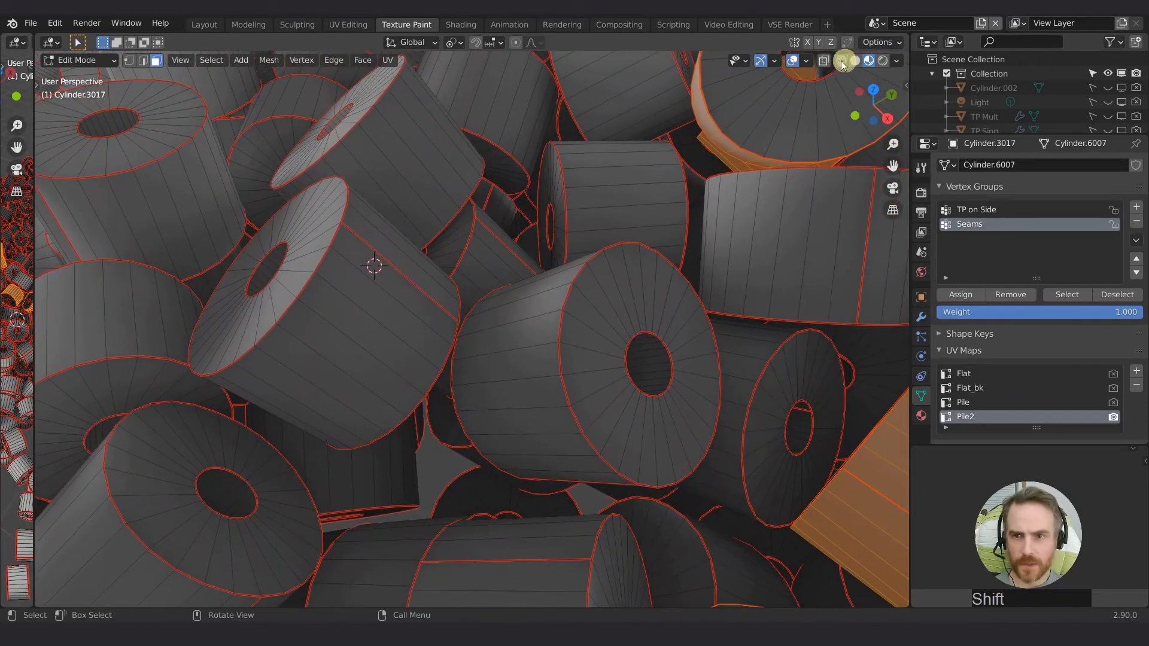
left_click(805, 61)
left_click(812, 175)
middle_click_drag(423, 272, 400, 296, "shift")
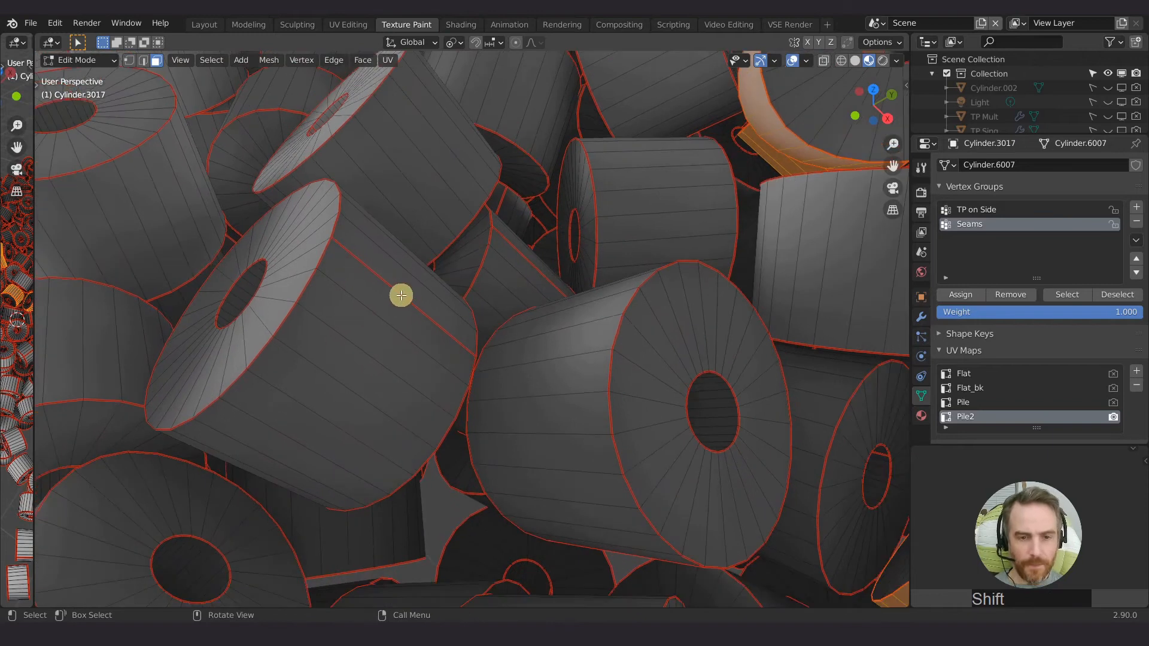
key("c")
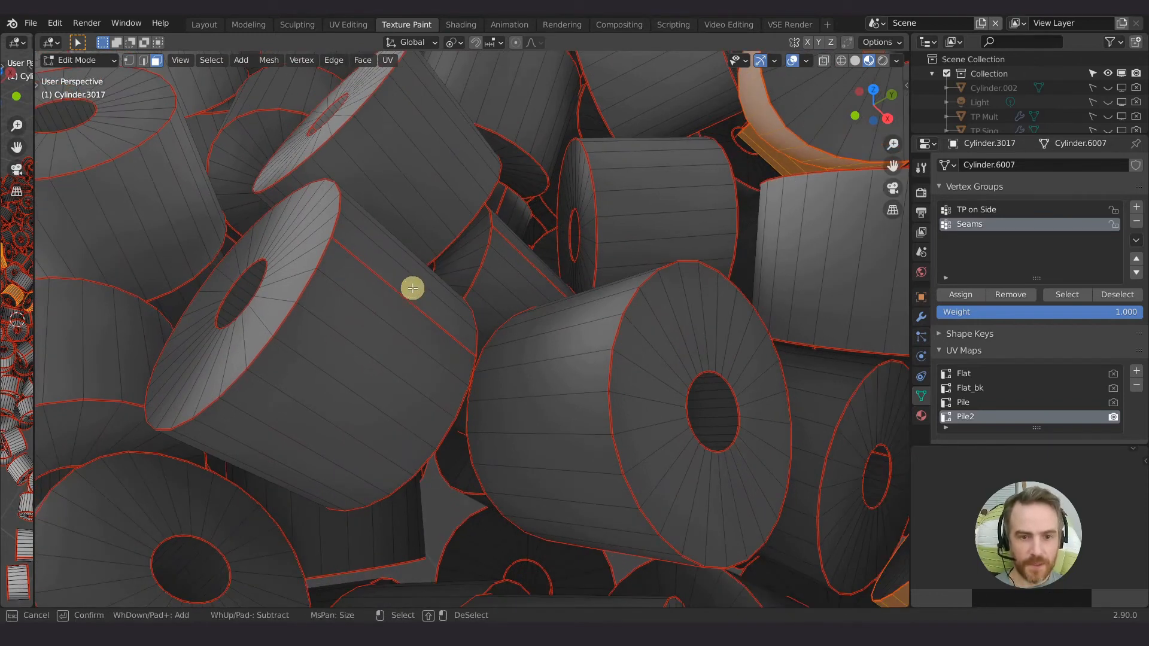
scroll(416, 289, "down", 8)
mouse_move(415, 289)
left_mouse_down()
mouse_move(426, 233)
mouse_move(386, 286)
mouse_move(477, 269)
mouse_move(377, 264)
mouse_move(390, 261)
left_mouse_up()
mouse_move(397, 259)
middle_mouse_down()
mouse_move(333, 141)
mouse_move(613, 179)
mouse_move(418, 228)
mouse_move(436, 234)
middle_mouse_up()
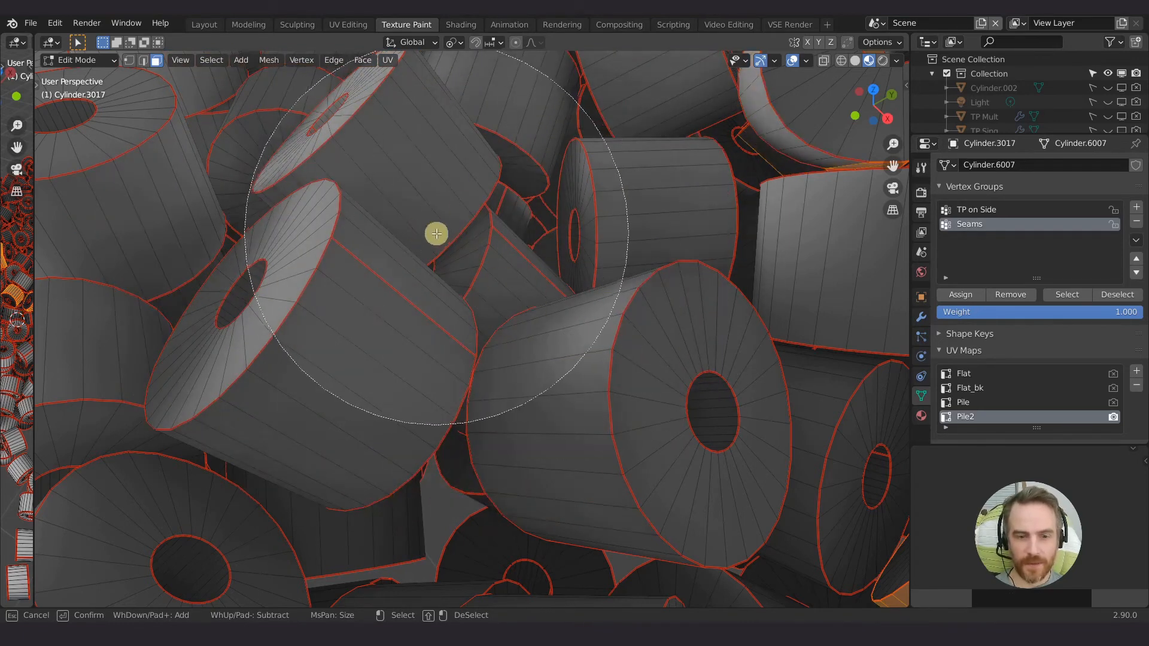
right_click(462, 245)
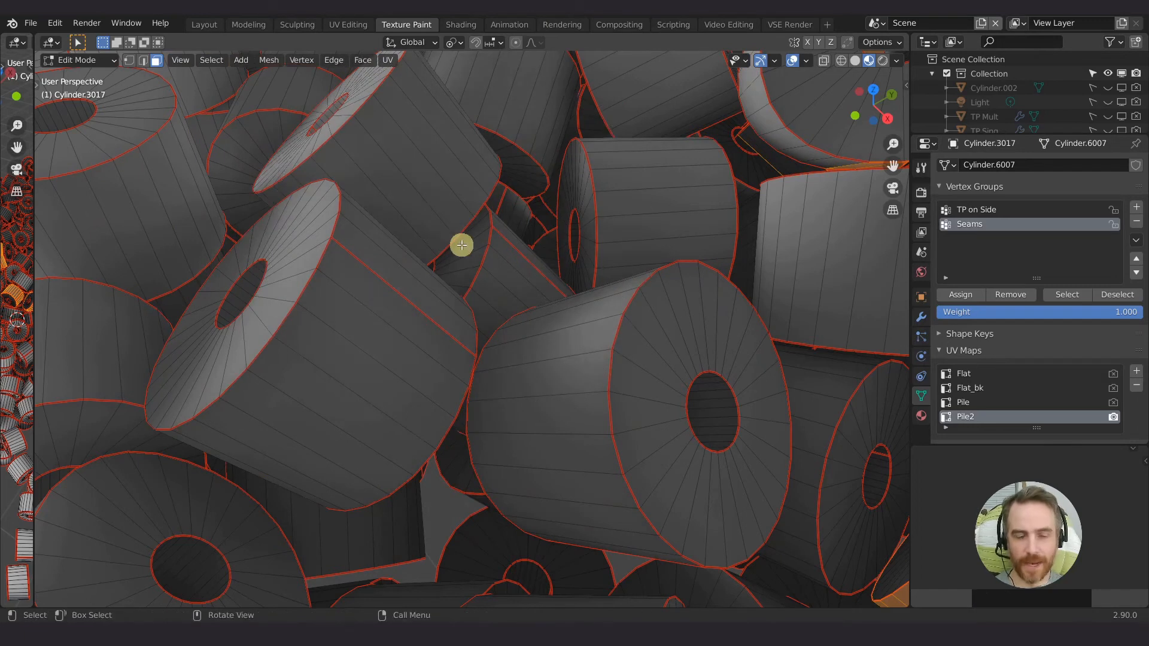
key("c")
scroll(451, 254, "down", 4)
scroll(451, 254, "up", 3)
right_click(451, 254)
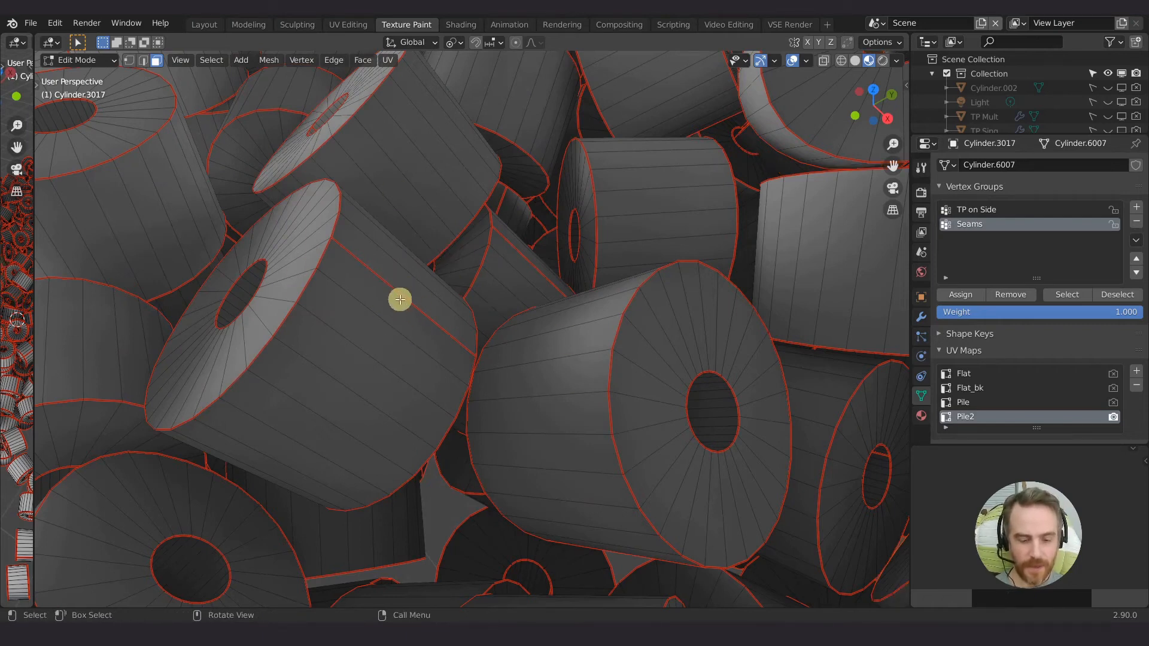
Circle-select the faces on both sides of the tilted roll's seam, and return to Texture Paint mode with the overlays hidden.
key("c")
scroll(400, 299, "down", 2)
scroll(404, 296, "up", 5)
scroll(405, 294, "up", 4)
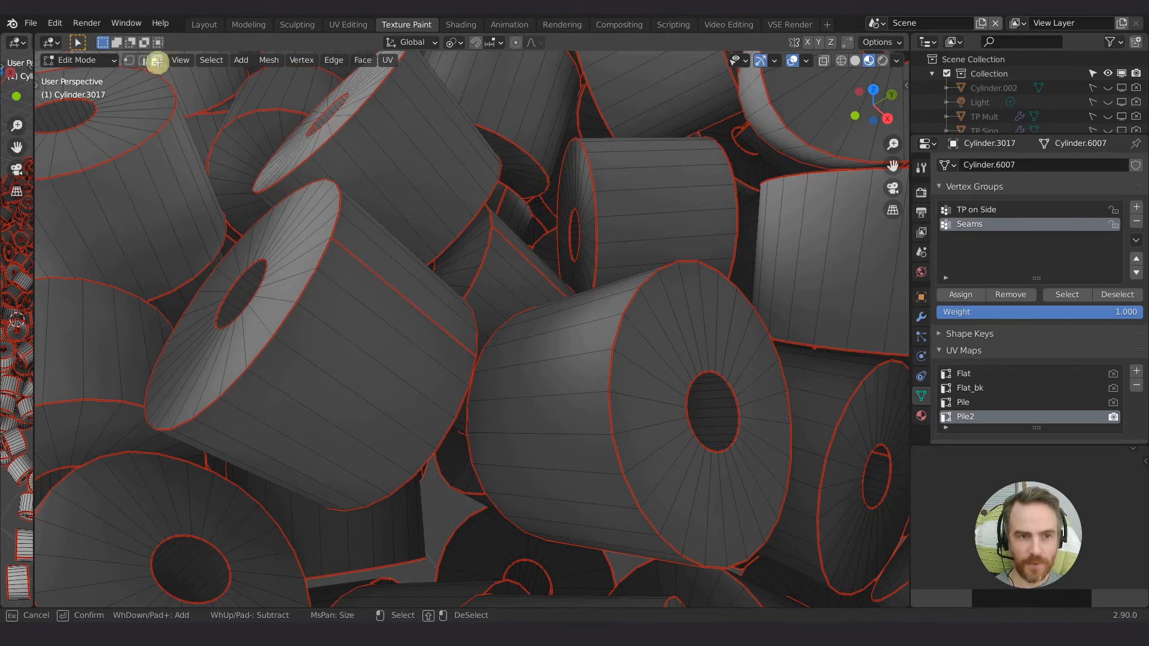
left_click(397, 292)
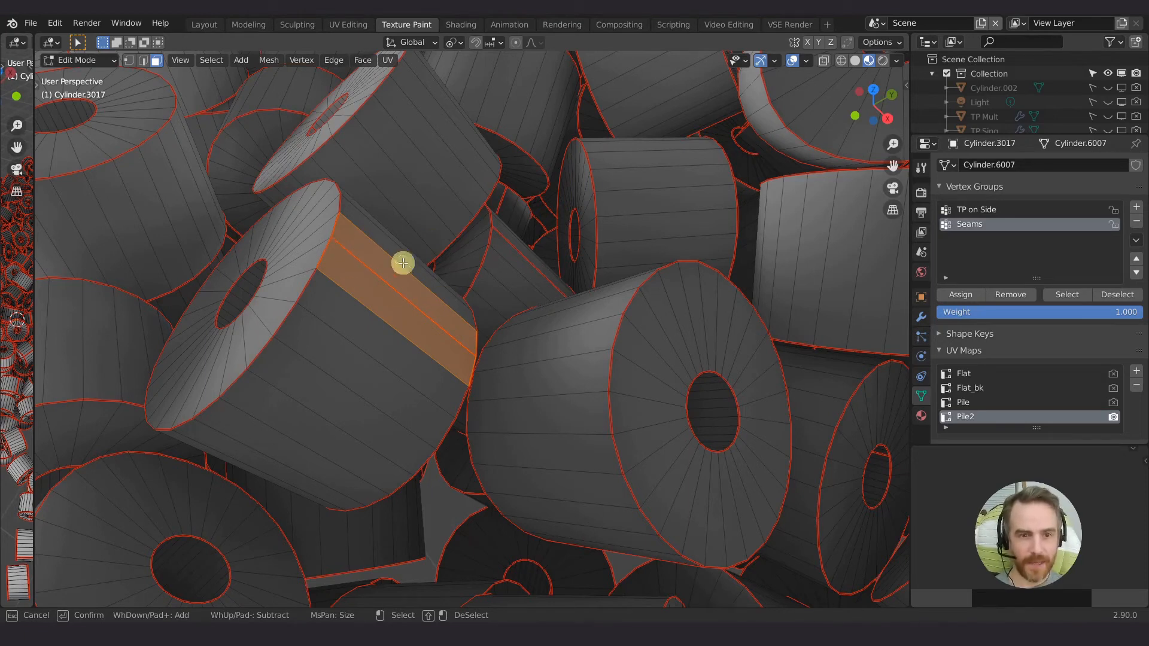
right_click(415, 239)
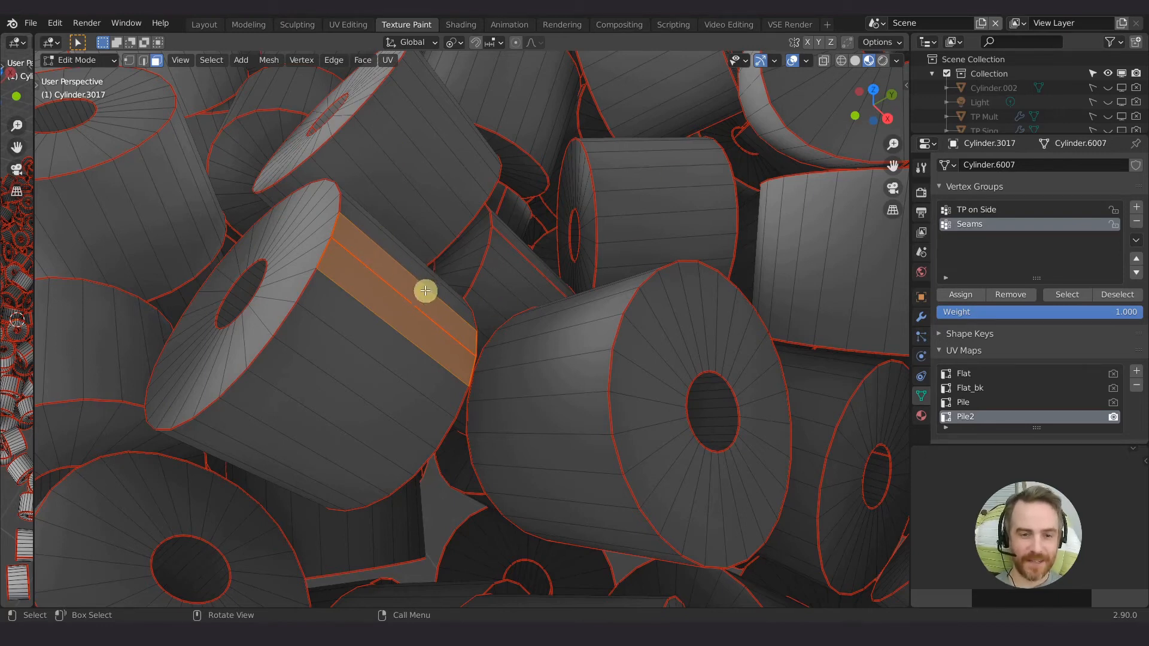
key("Tab")
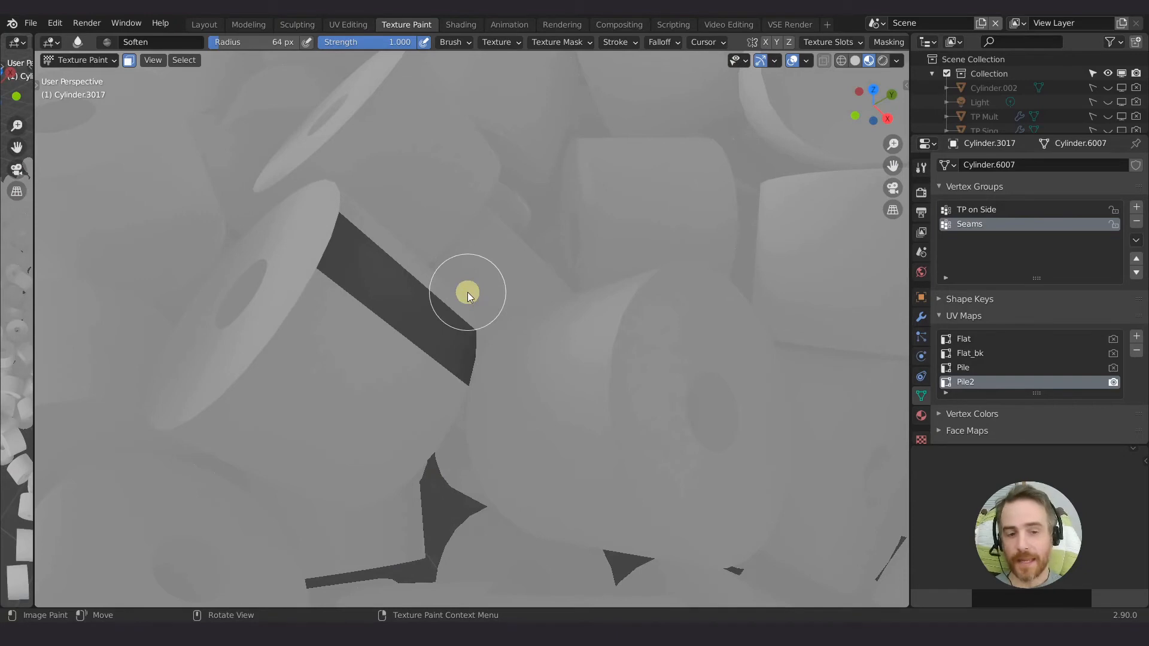
left_click(791, 60)
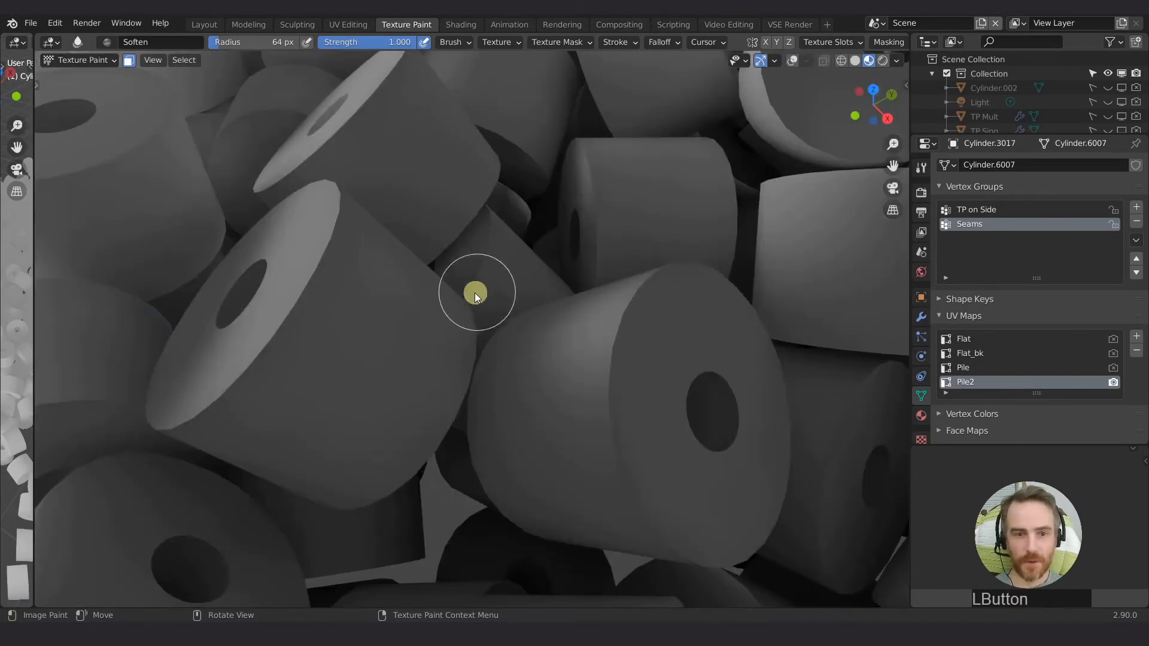
Brush with Soften along the seam on the side of the dark roll tucked deep in the pile.
scroll(487, 310, "down", 5)
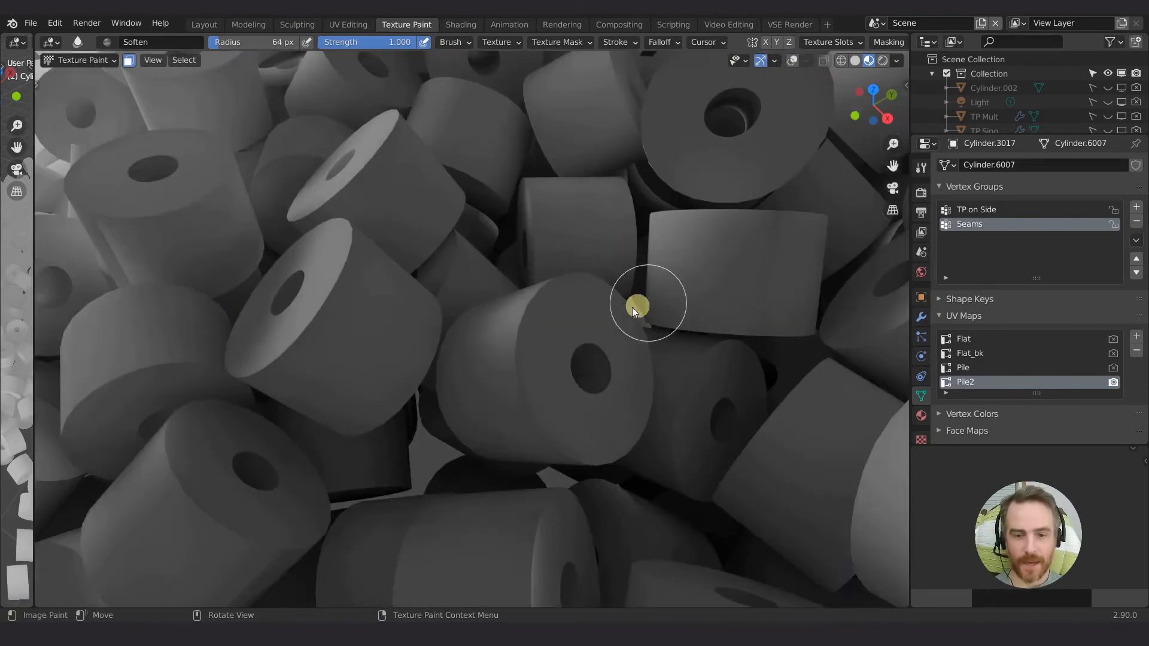
middle_click_drag(487, 313, 599, 135, "shift")
middle_click_drag(495, 404, 417, 351)
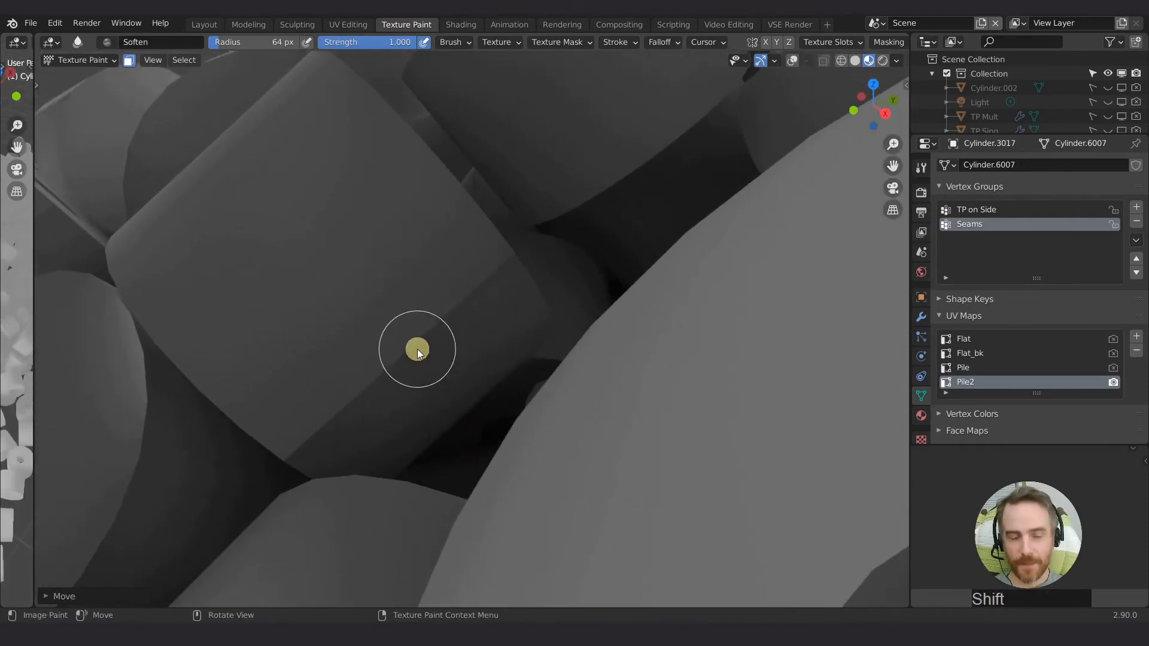
key("c")
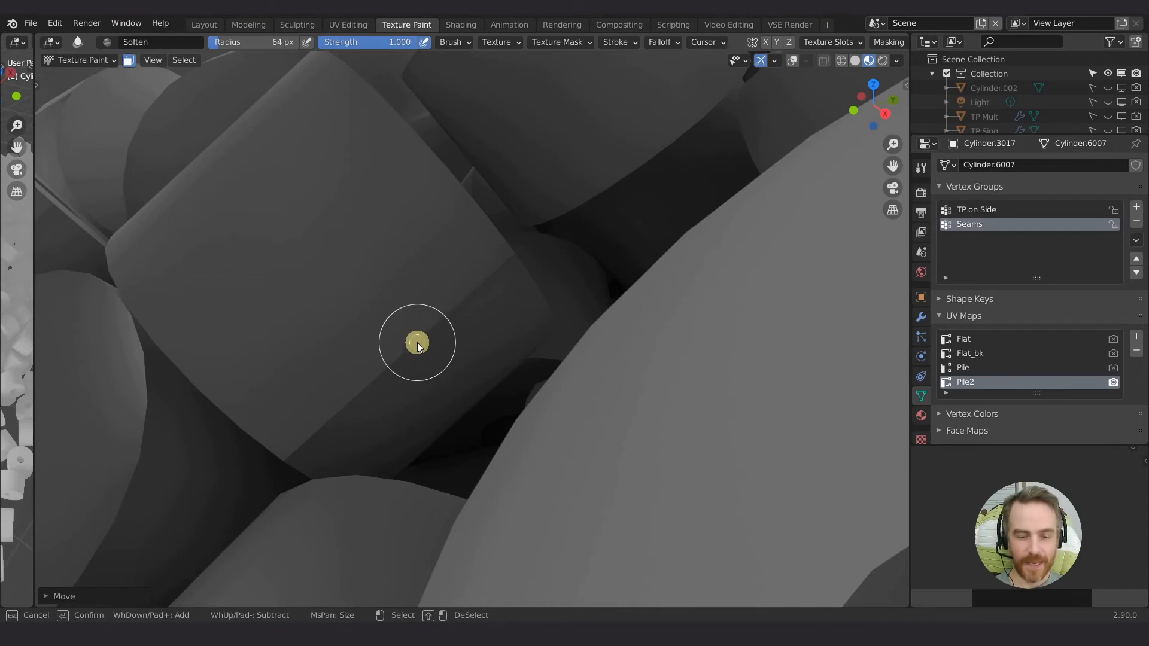
right_click(418, 342)
mouse_move(418, 342)
left_mouse_down()
mouse_move(469, 298)
mouse_move(421, 357)
mouse_move(449, 325)
mouse_move(317, 439)
left_mouse_up()
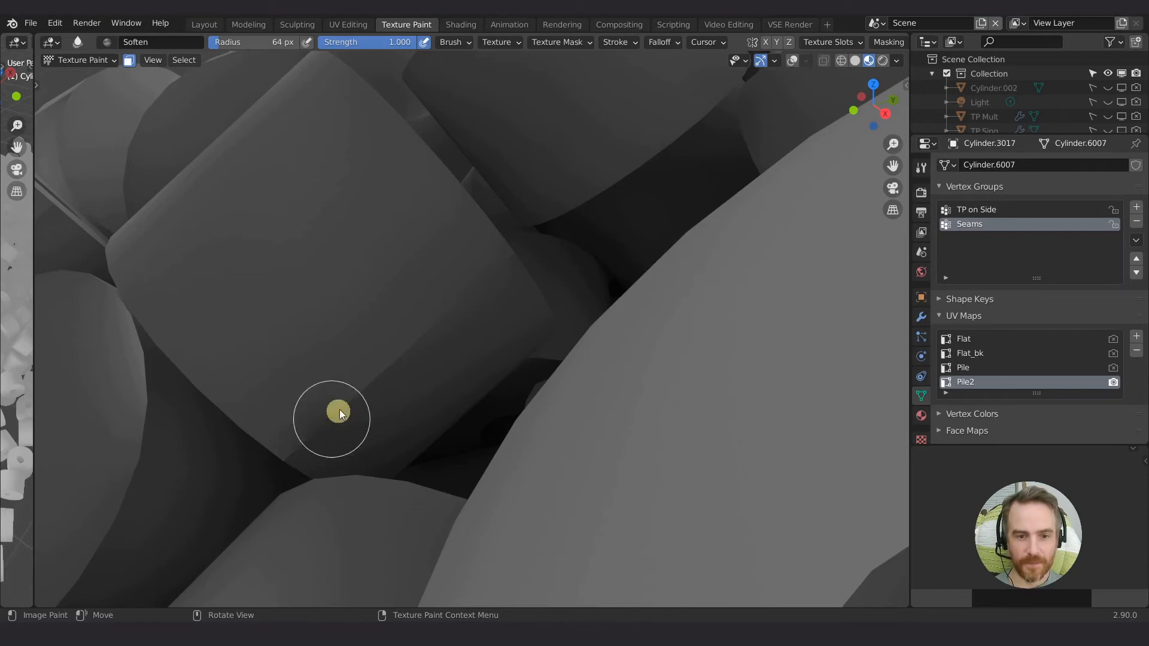
scroll(382, 390, "down", 4)
mouse_move(405, 390)
left_mouse_down()
mouse_move(472, 364)
mouse_move(393, 447)
mouse_move(450, 364)
mouse_move(405, 411)
mouse_move(313, 453)
left_mouse_up()
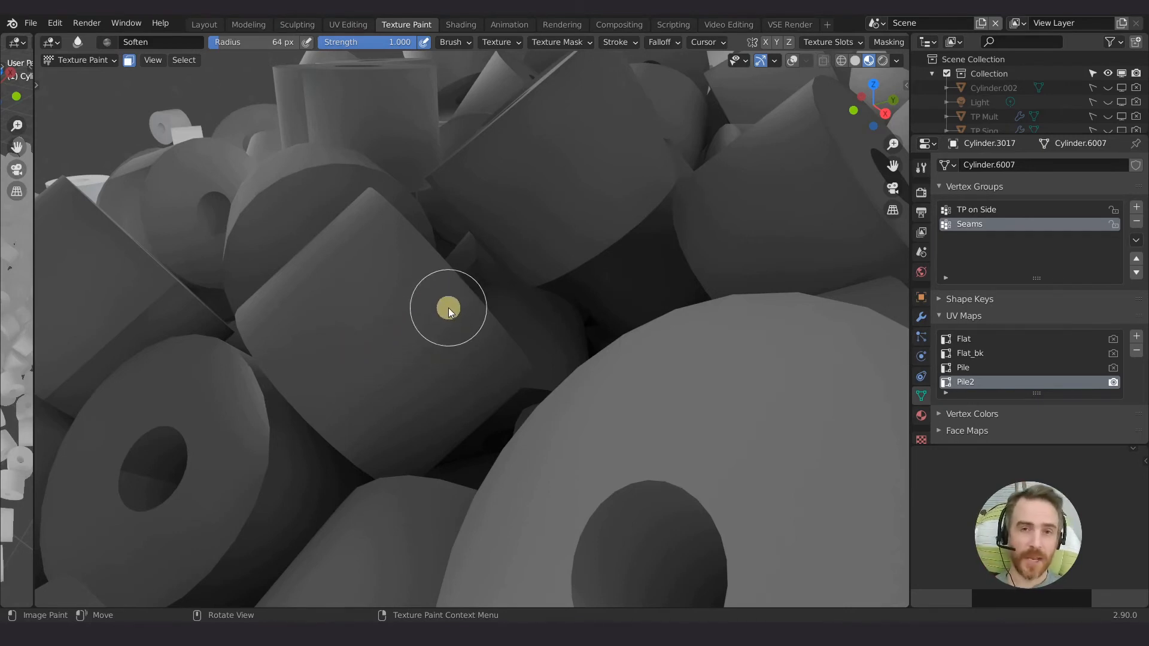
Display the falloff preview in the brush cursor and raise its Falloff Opacity.
scroll(566, 232, "down", 6)
middle_click_drag(566, 232, 573, 308, "shift")
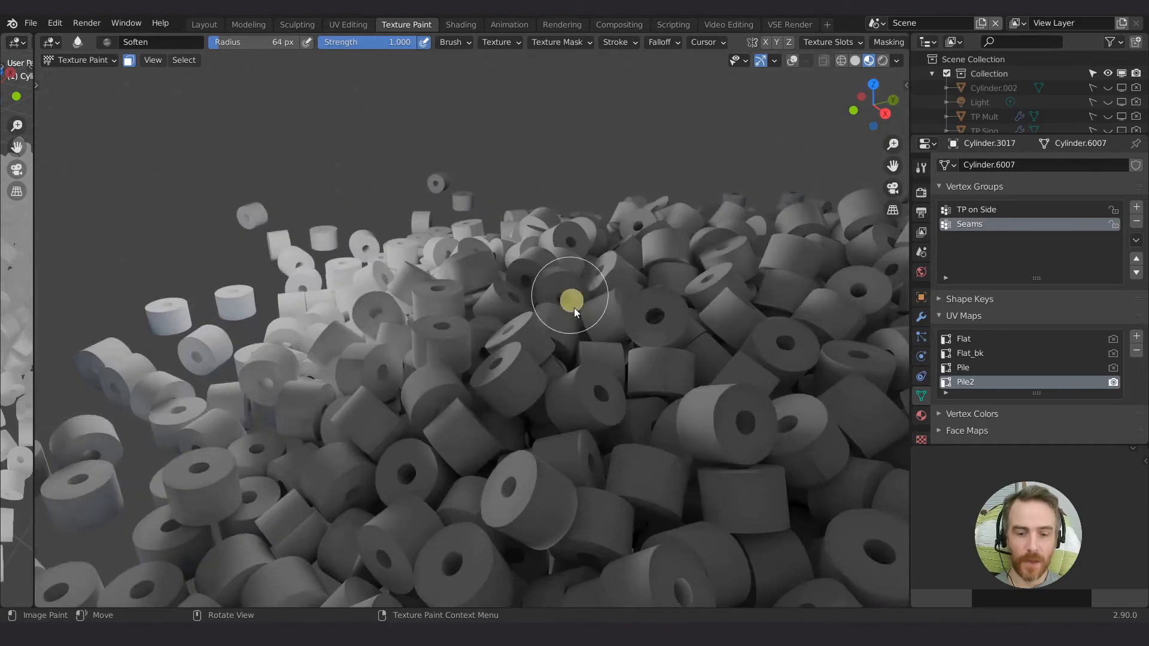
scroll(573, 307, "down", 1)
middle_click_drag(582, 347, 501, 353, "shift")
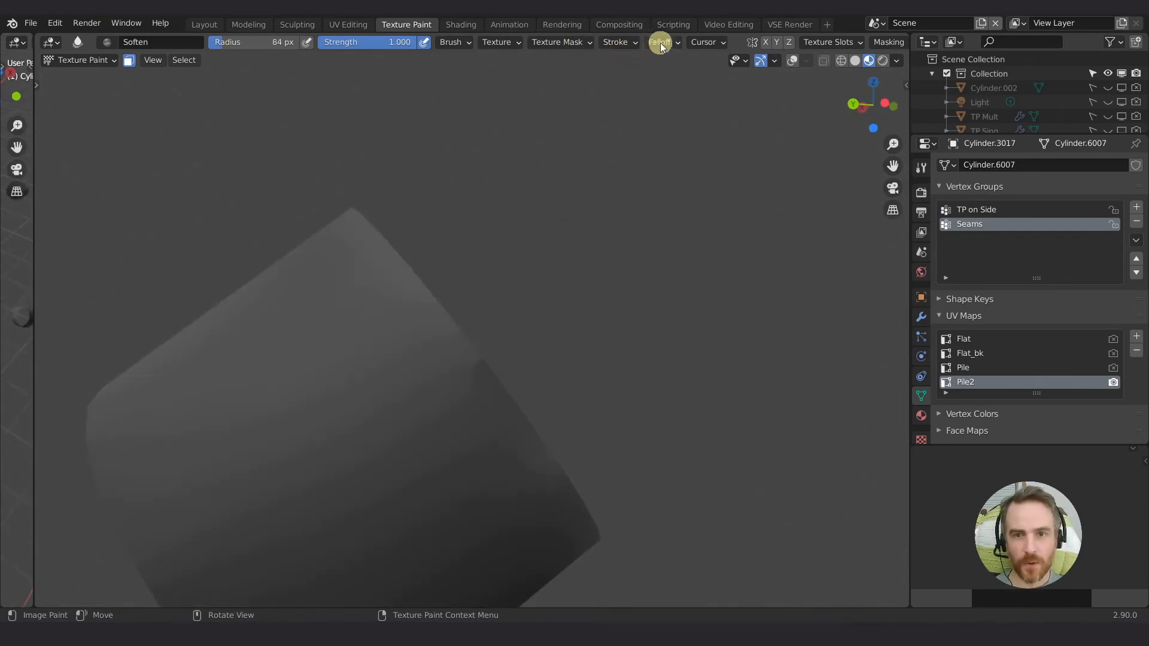
left_click(706, 43)
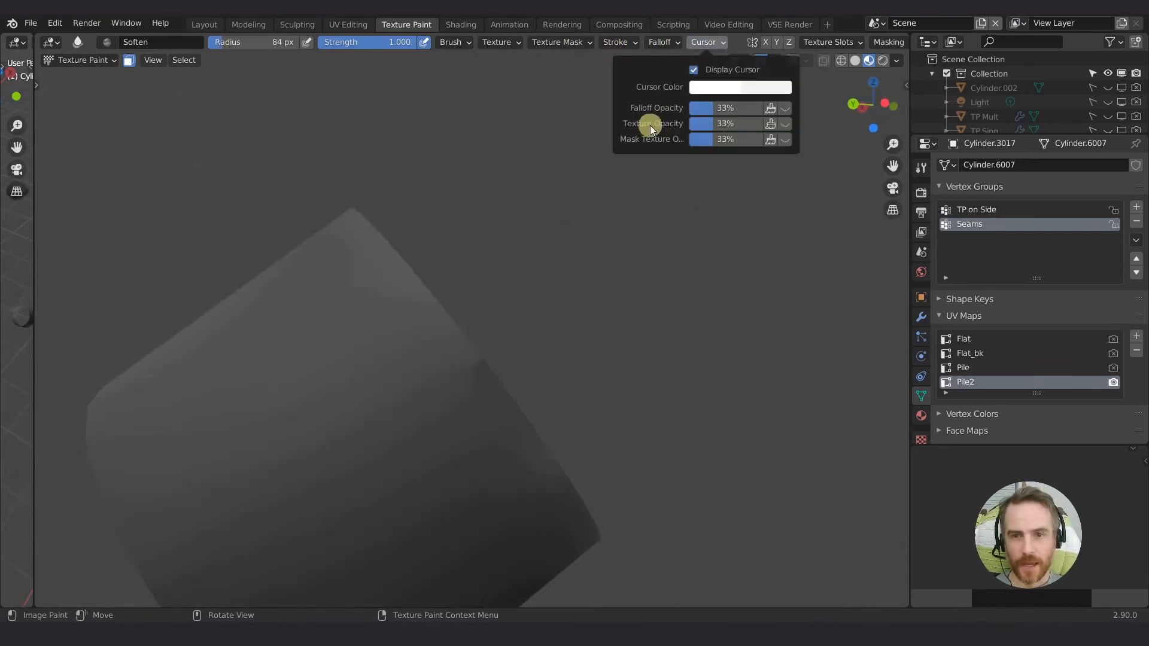
left_click(782, 108)
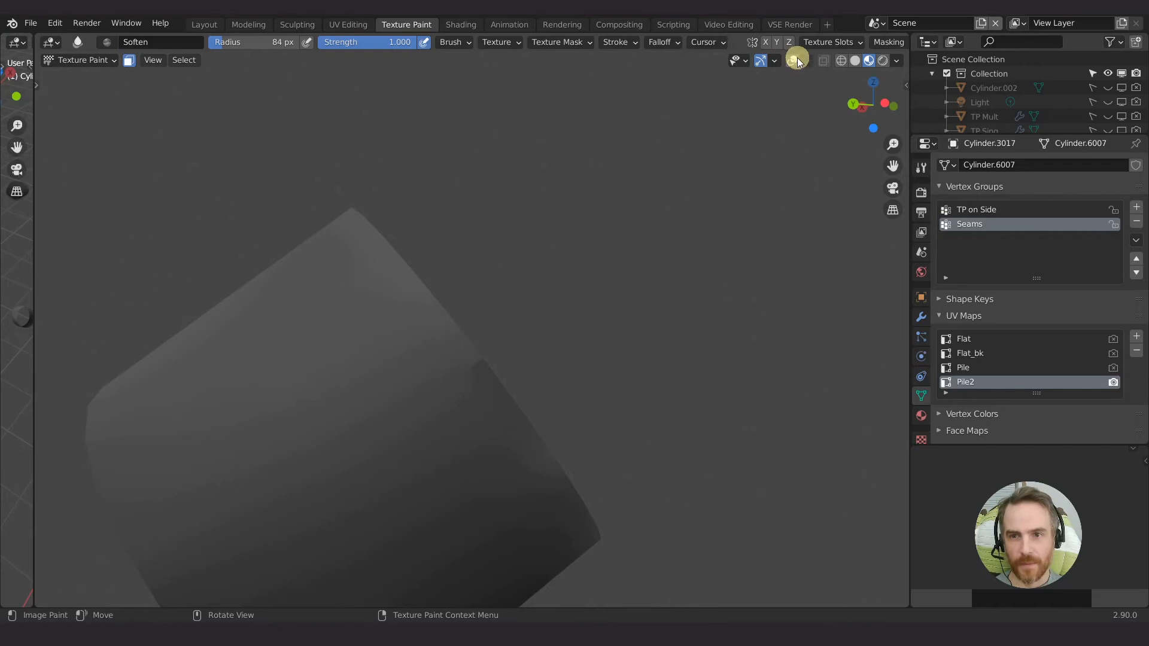
left_click(706, 43)
left_click_drag(711, 112, 746, 107)
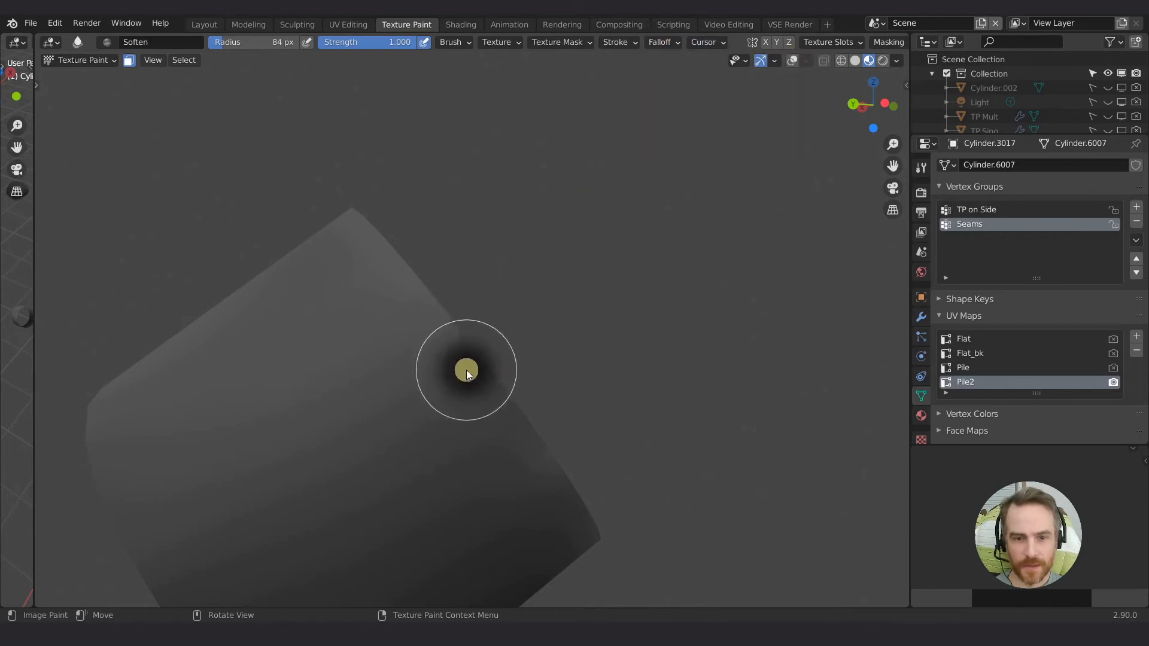
Brush with Soften at the notch on the isolated roll's edge and look through the brush falloff and sidebar settings.
mouse_move(464, 367)
left_mouse_down()
mouse_move(502, 349)
mouse_move(480, 363)
left_mouse_up()
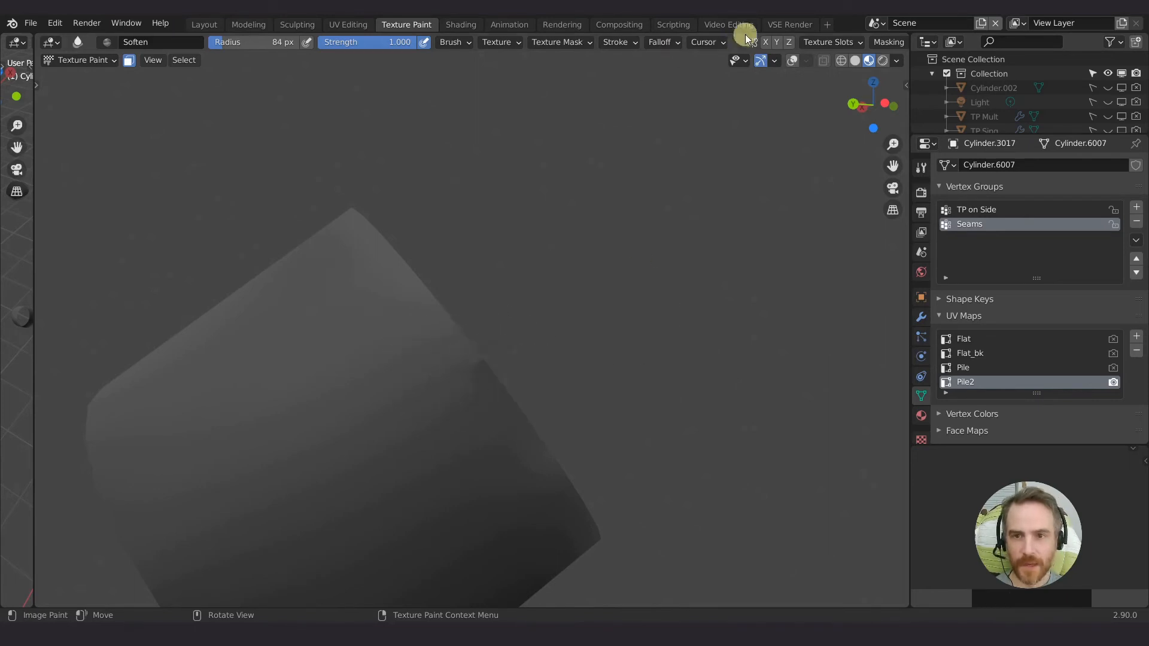
left_click(661, 43)
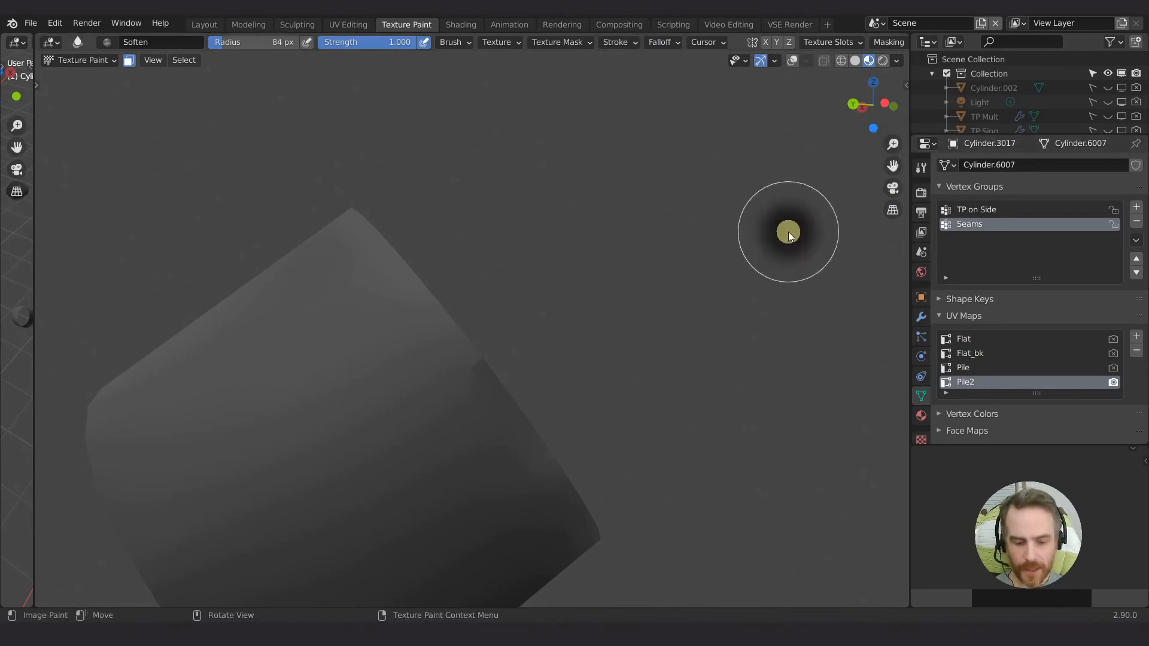
key("n")
left_click(901, 83)
left_click(900, 109)
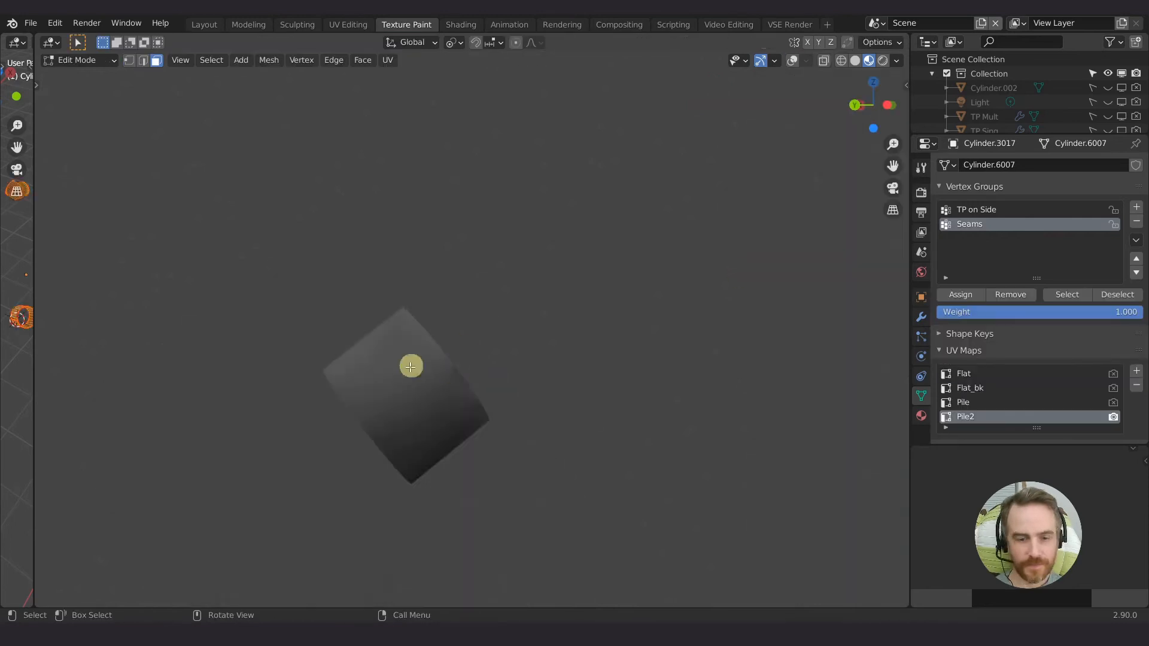
Leave the isolated view and brush with Soften over the light roll sides near the base of the pile.
key("KP_Divide")
middle_click_drag(475, 490, 568, 362)
scroll(422, 330, "up", 1)
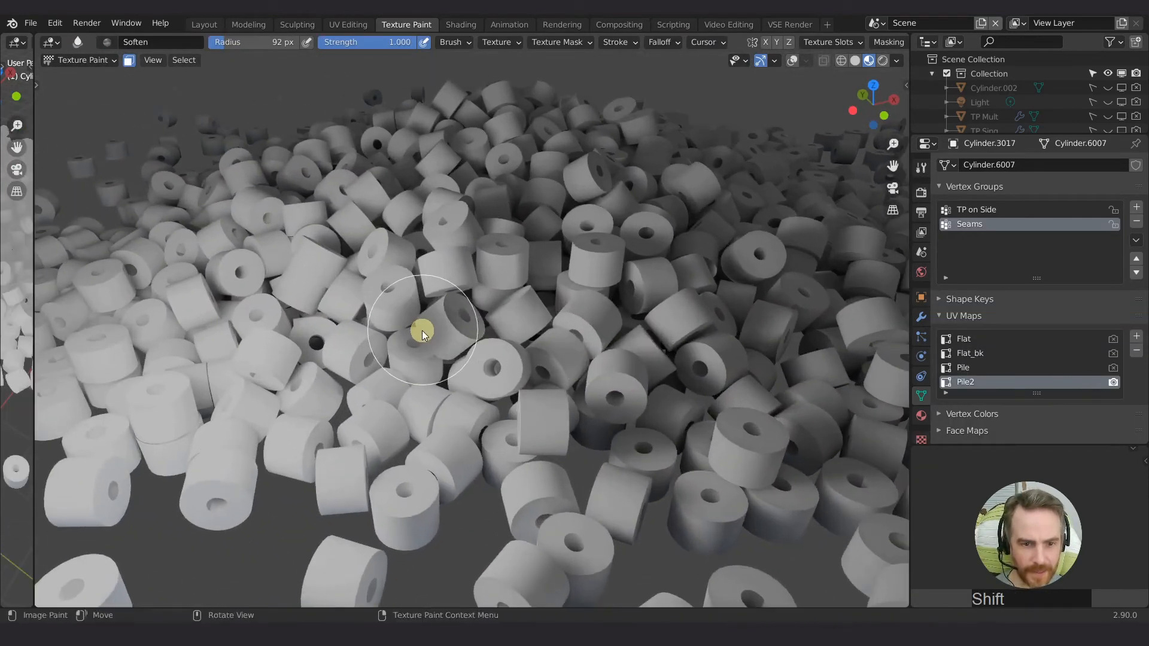
scroll(337, 379, "up", 6)
middle_click_drag(333, 383, 287, 386)
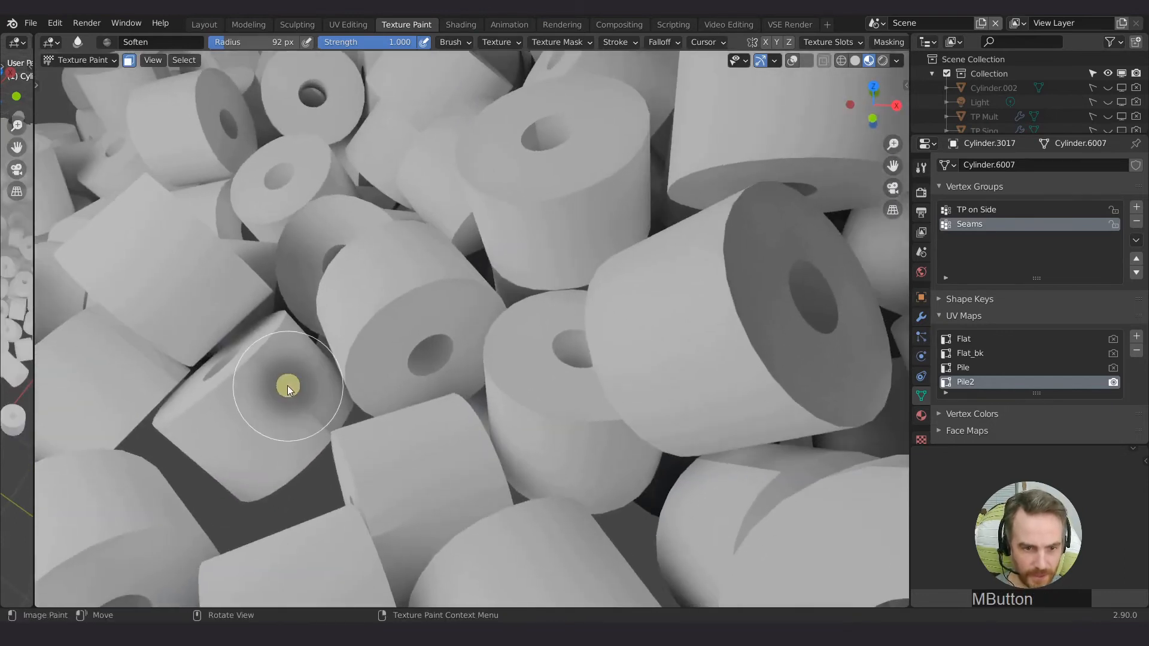
mouse_move(293, 390)
left_mouse_down()
mouse_move(326, 435)
mouse_move(321, 419)
mouse_move(337, 430)
left_mouse_up()
mouse_move(436, 511)
left_mouse_down()
mouse_move(396, 519)
mouse_move(493, 501)
left_mouse_up()
scroll(440, 469, "down", 7)
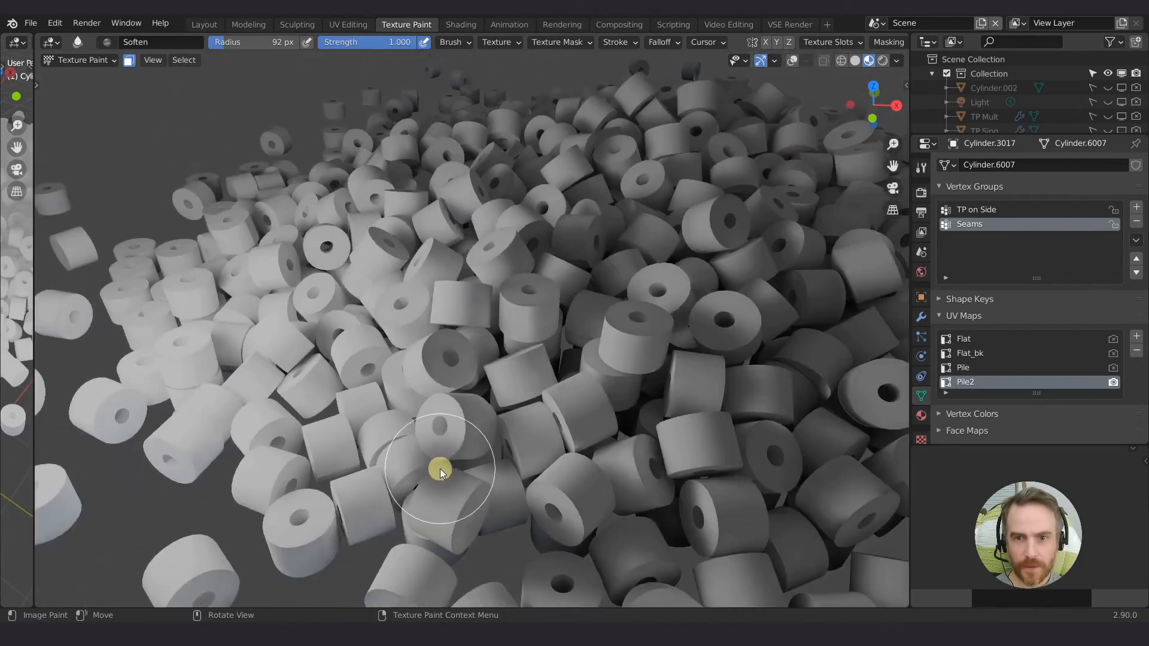
Brush with Soften over the side of the light roll at the front of the pile.
right_click(456, 380, "shift")
mouse_move(457, 379)
middle_mouse_down()
mouse_move(499, 367)
mouse_move(446, 363)
mouse_move(575, 290)
middle_mouse_up()
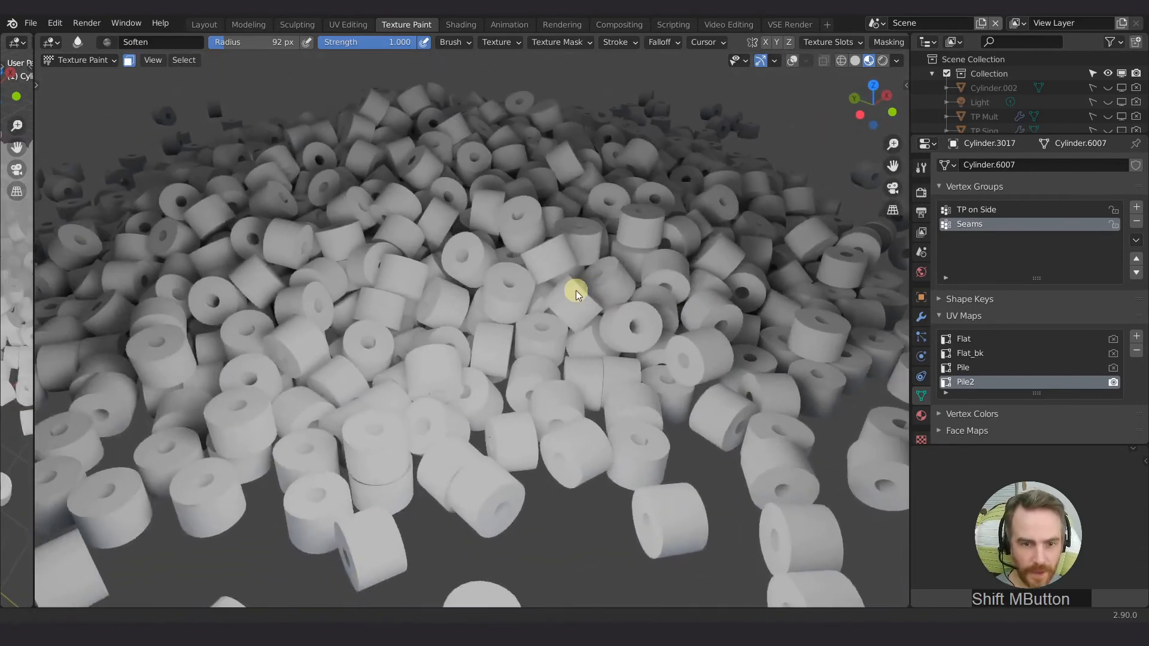
middle_click_drag(472, 314, 559, 272, "shift")
middle_click_drag(523, 325, 605, 304, "shift")
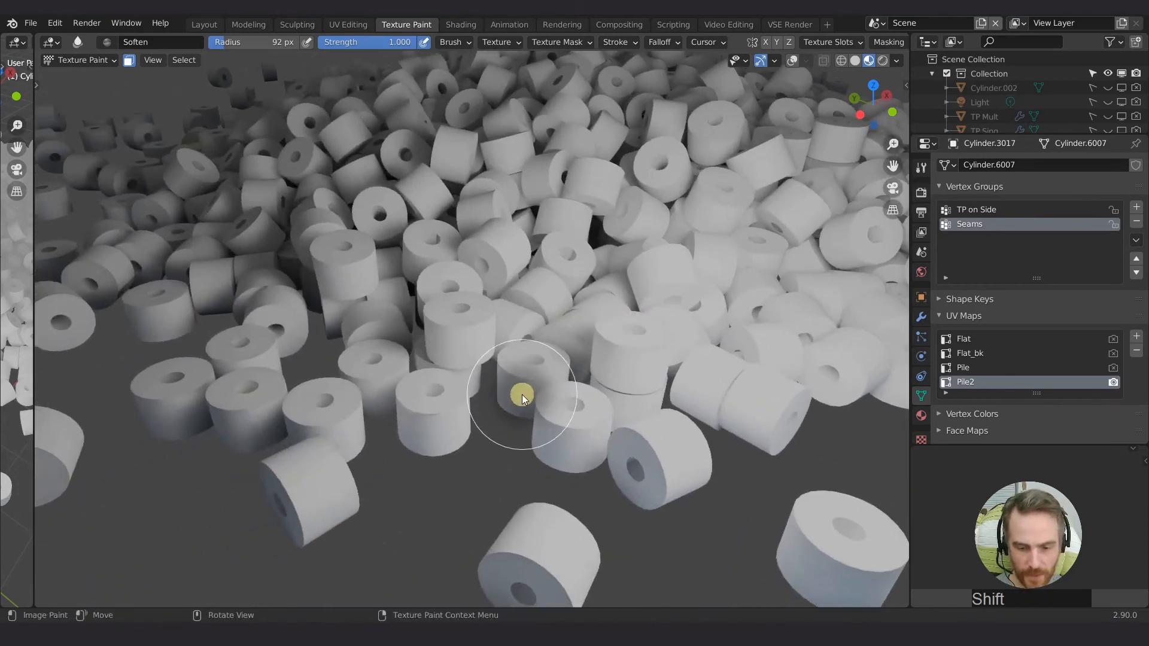
left_click_drag(520, 394, 522, 414)
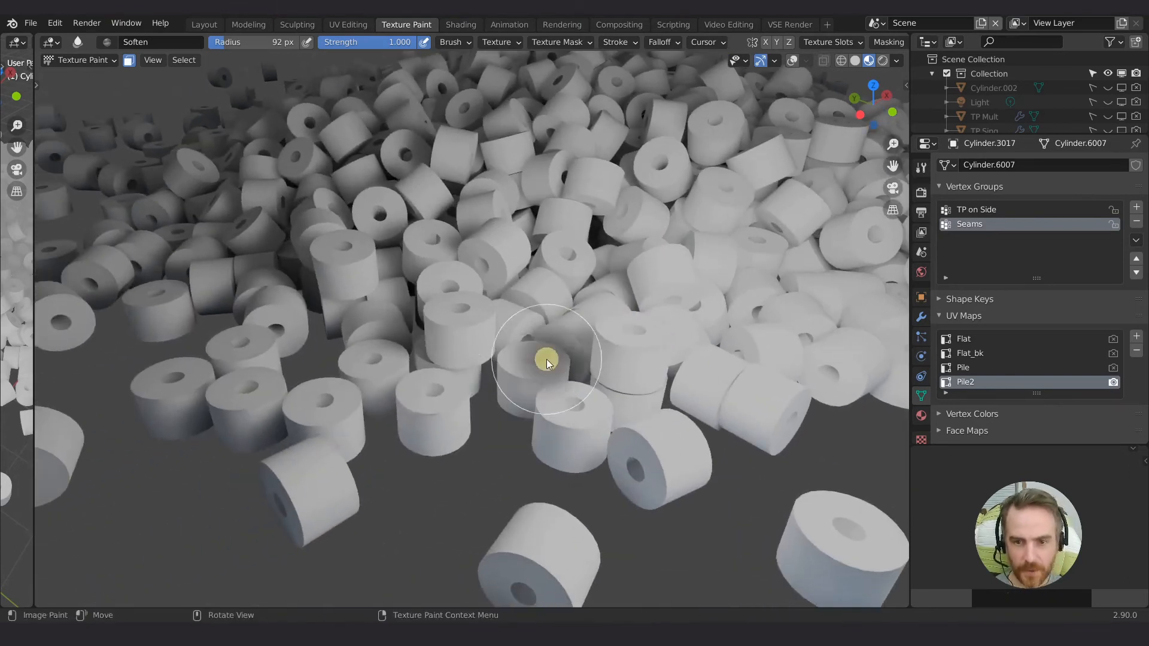
mouse_move(631, 253)
middle_mouse_down("shift")
mouse_move(660, 255)
mouse_move(472, 298)
mouse_move(509, 311)
mouse_move(529, 286)
mouse_move(504, 351)
mouse_move(527, 340)
mouse_move(531, 315)
middle_mouse_up("shift")
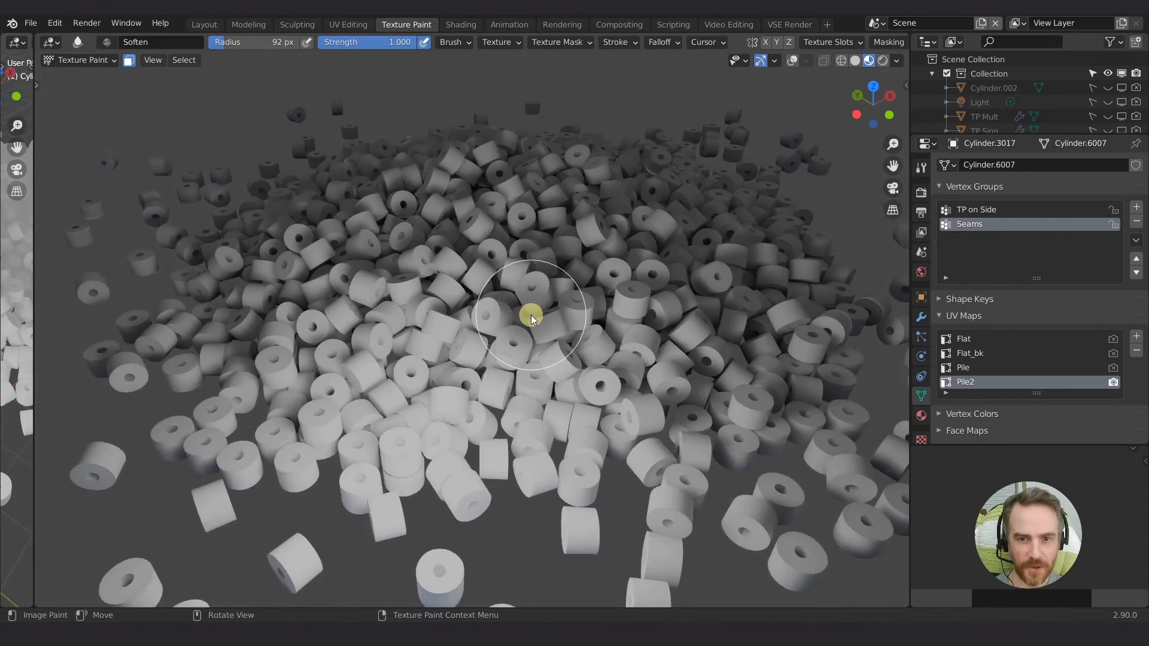
Brush with Soften over the sides of two darker rolls higher up on the pile.
scroll(530, 315, "up", 1)
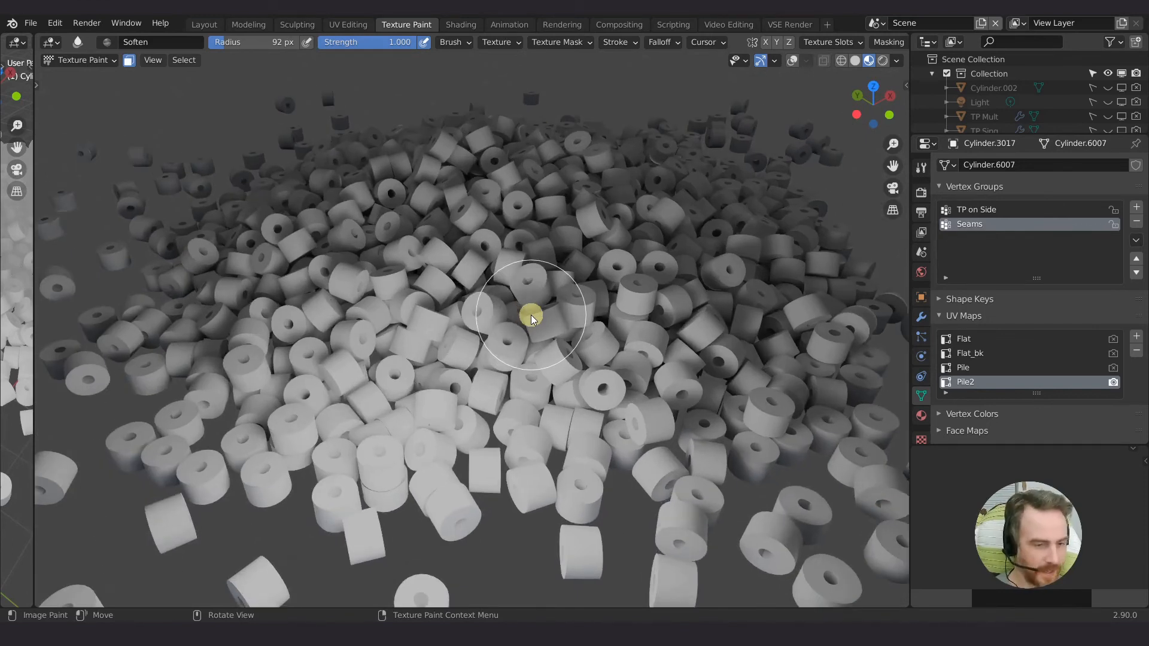
scroll(530, 315, "down", 5)
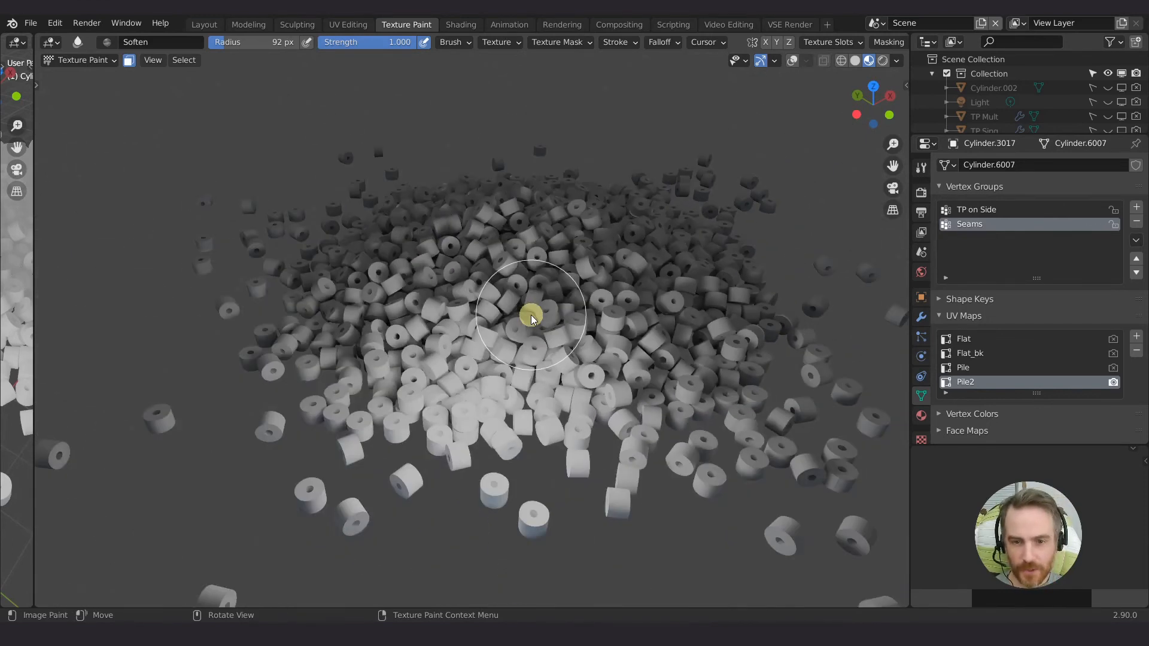
mouse_move(530, 315)
middle_mouse_down("shift")
mouse_move(590, 327)
mouse_move(549, 310)
middle_mouse_up("shift")
scroll(546, 317, "up", 2)
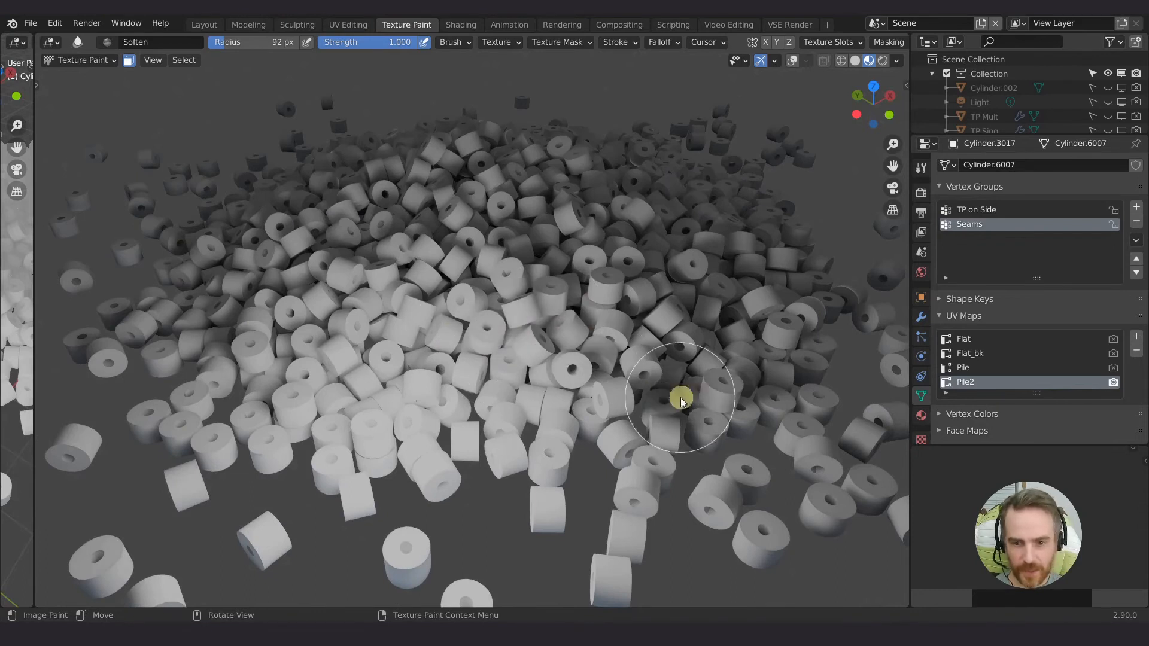
middle_click_drag(468, 265, 580, 381, "shift")
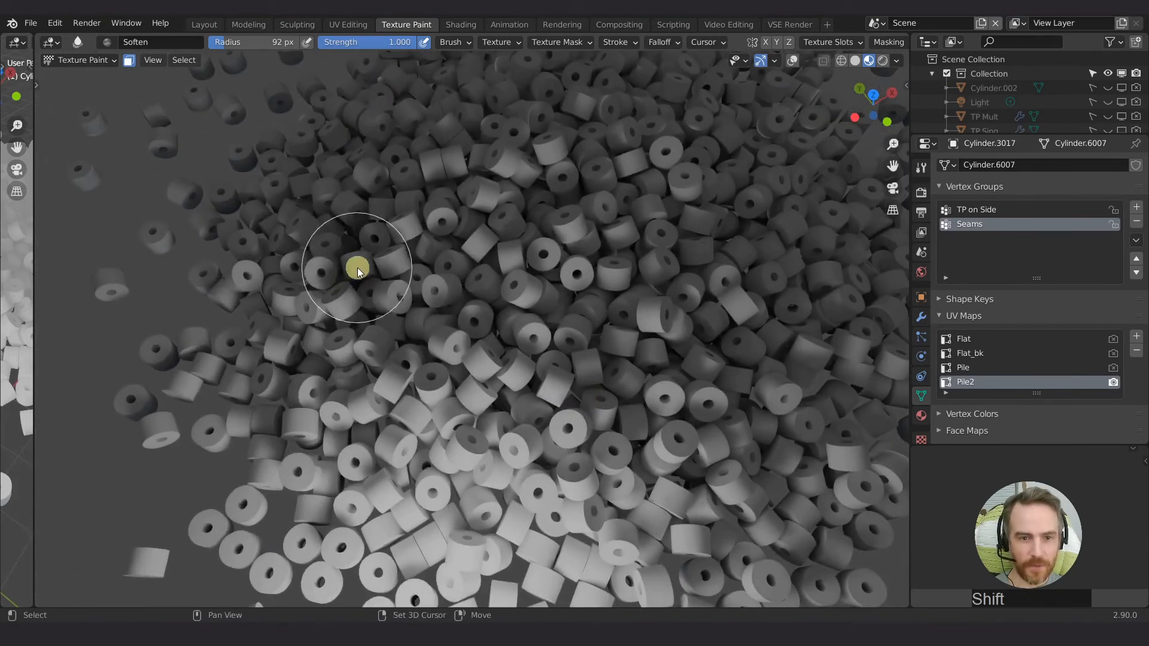
scroll(361, 263, "up", 5)
middle_click_drag(388, 268, 382, 265)
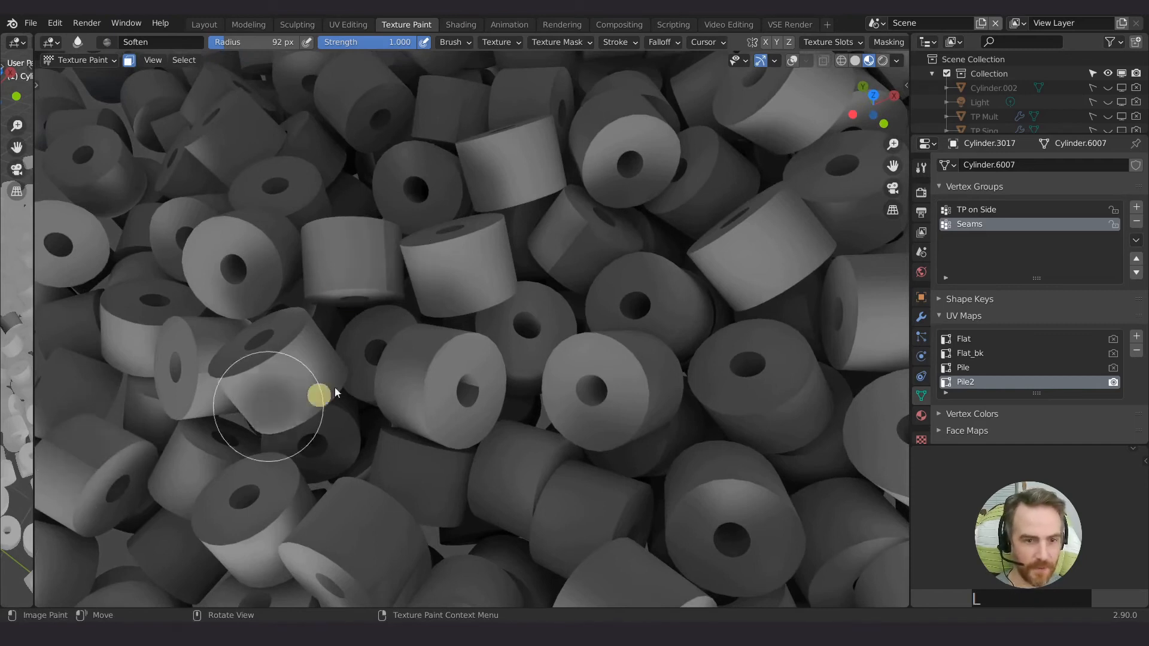
mouse_move(390, 253)
left_mouse_down()
mouse_move(385, 275)
mouse_move(376, 228)
mouse_move(390, 239)
left_mouse_up()
middle_click_drag(217, 356, 432, 337, "shift")
mouse_move(307, 439)
left_mouse_down()
mouse_move(319, 459)
mouse_move(265, 419)
left_mouse_up()
scroll(557, 396, "down", 5)
mouse_move(585, 380)
middle_mouse_down("shift")
mouse_move(427, 326)
mouse_move(423, 346)
middle_mouse_up("shift")
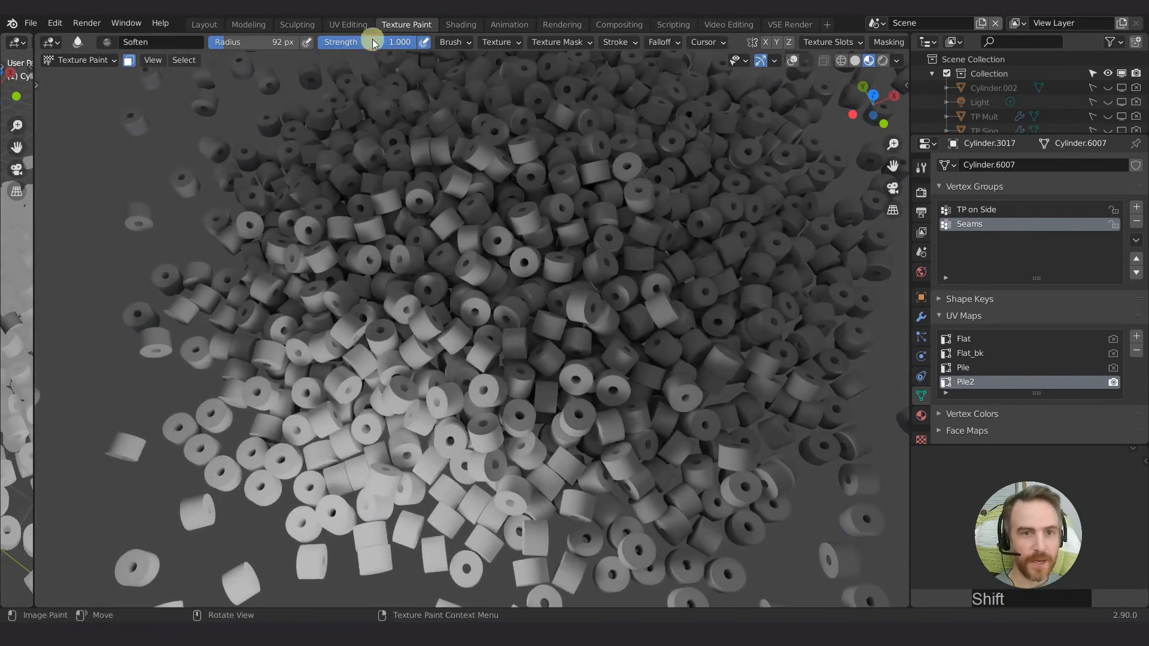
Check which image and UV map the Soften brush paints on in the texture slot settings.
left_click(462, 25)
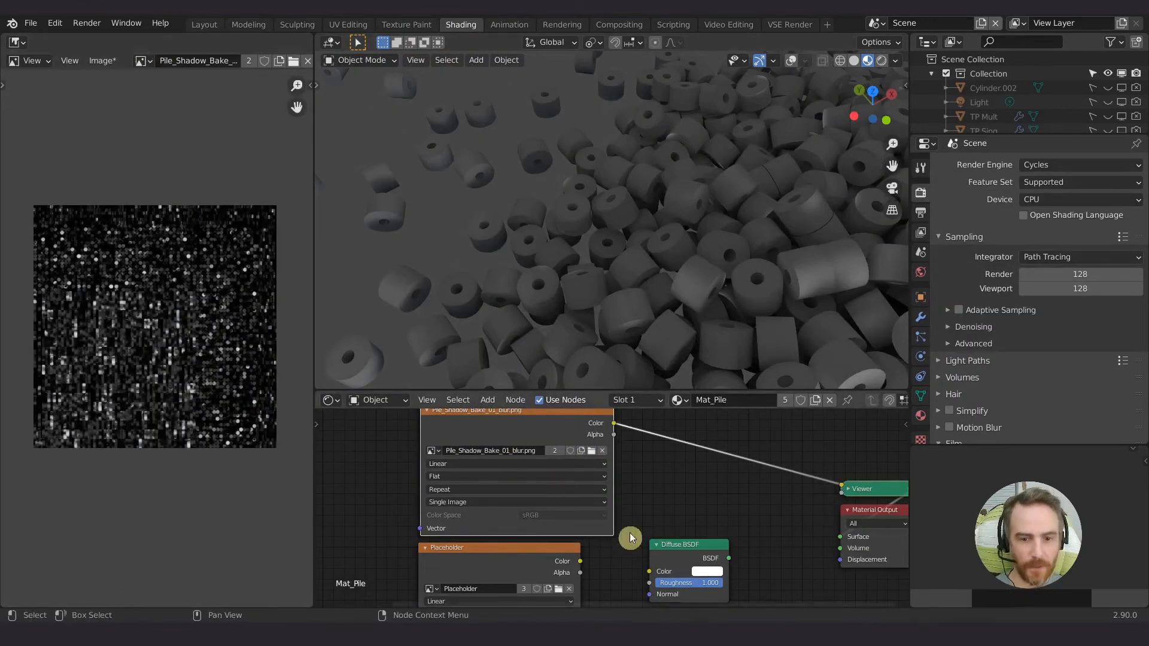
left_click(422, 24)
left_click(1015, 224)
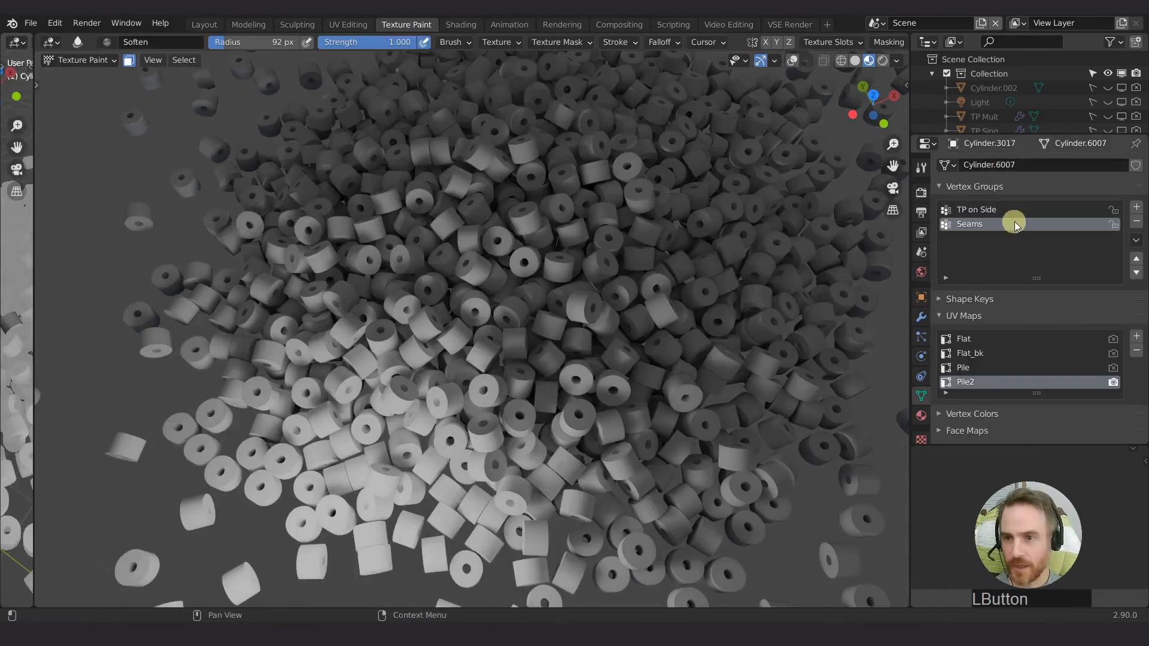
left_click(921, 166)
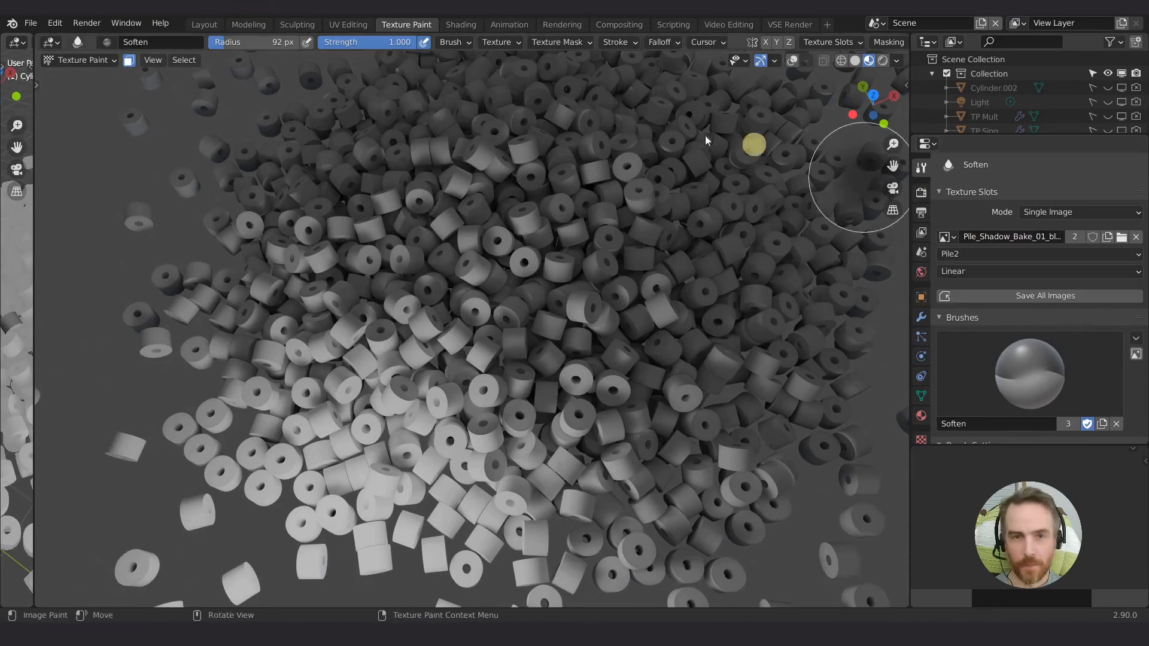
Save a copy of the painted shadow image as Pile_Shadow_Bake_01_blur_seamfix.png in the Materials folder.
left_click(462, 24)
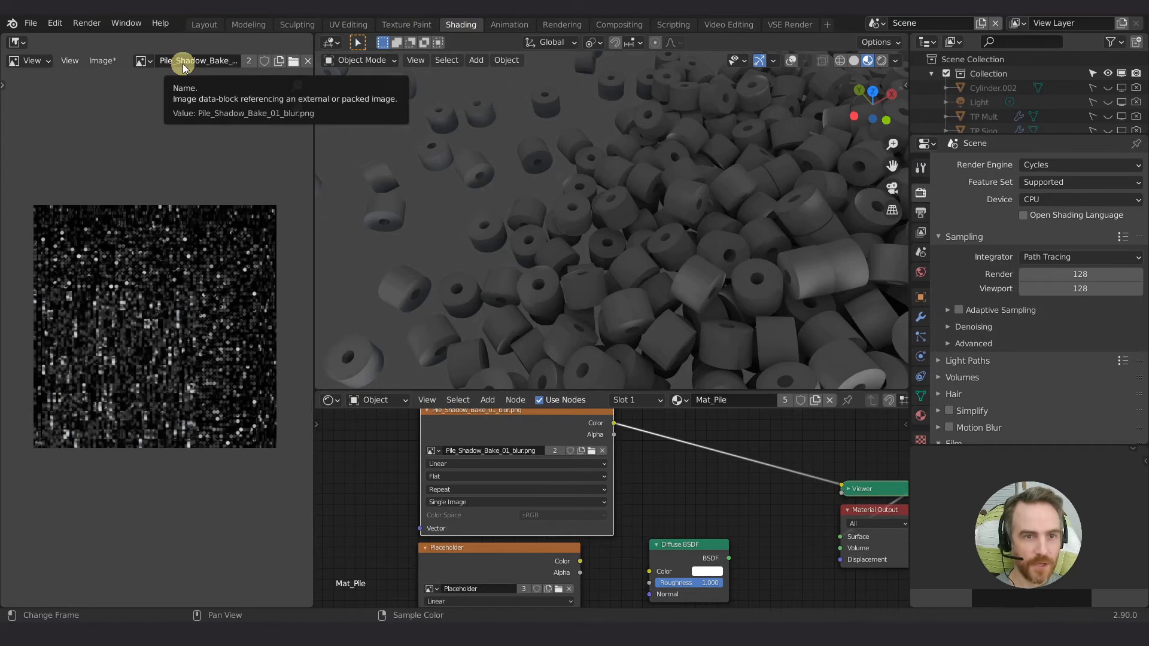
left_click(100, 63)
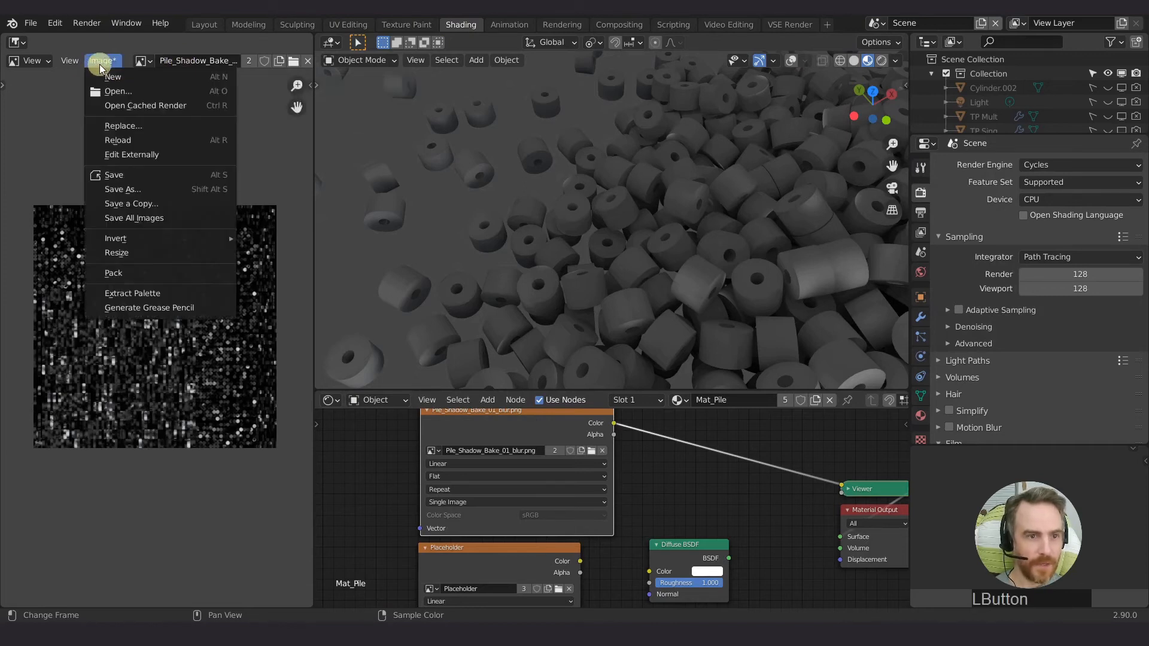
left_click(146, 204)
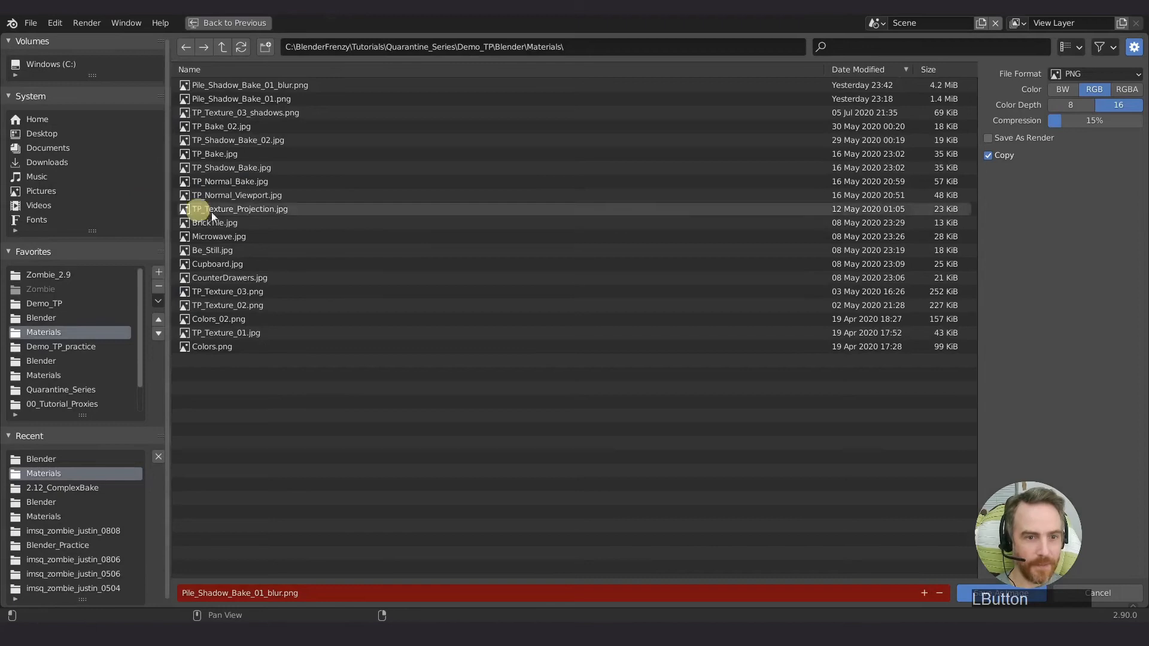
left_click(282, 594)
type("_seamfix")
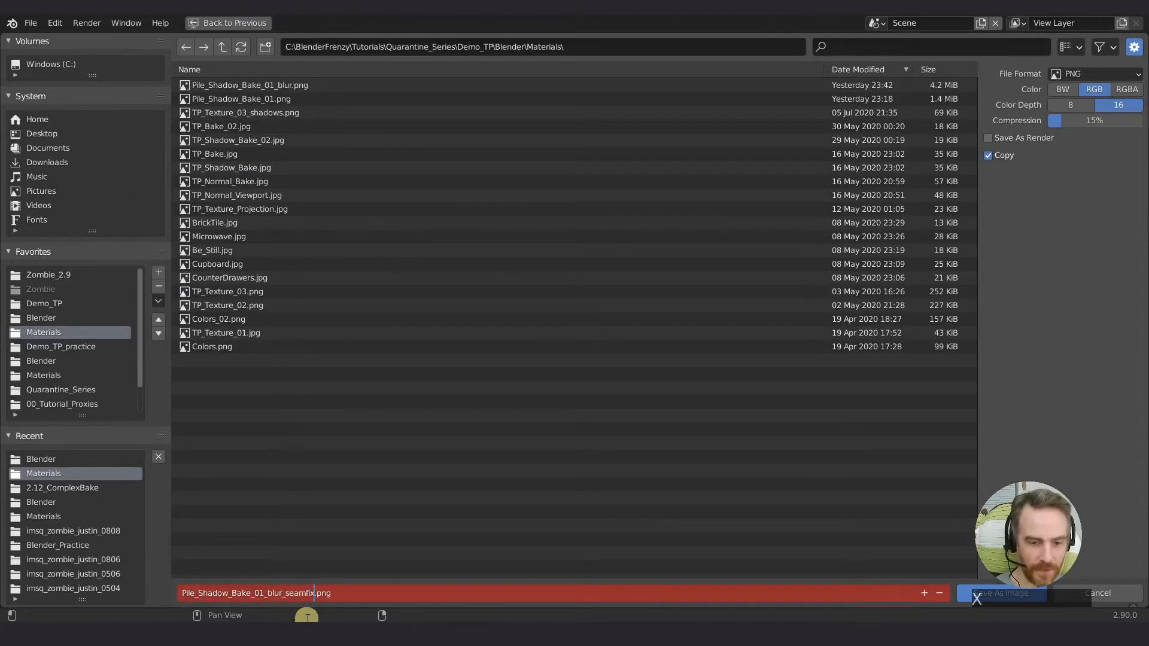
key("Return")
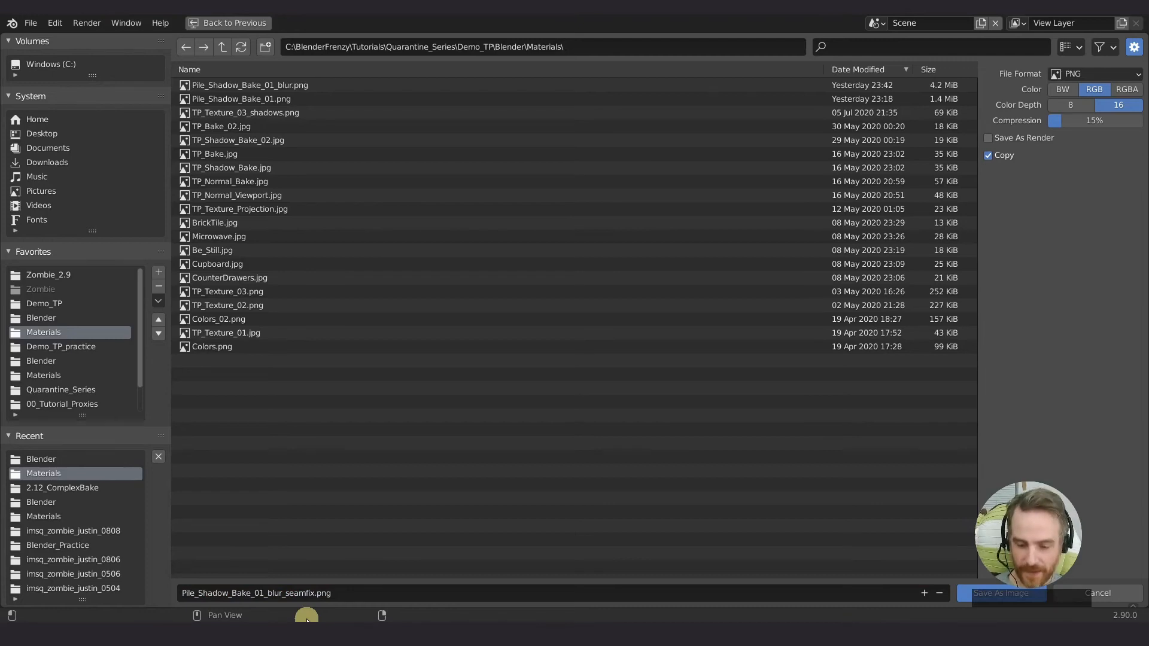
left_click(964, 595)
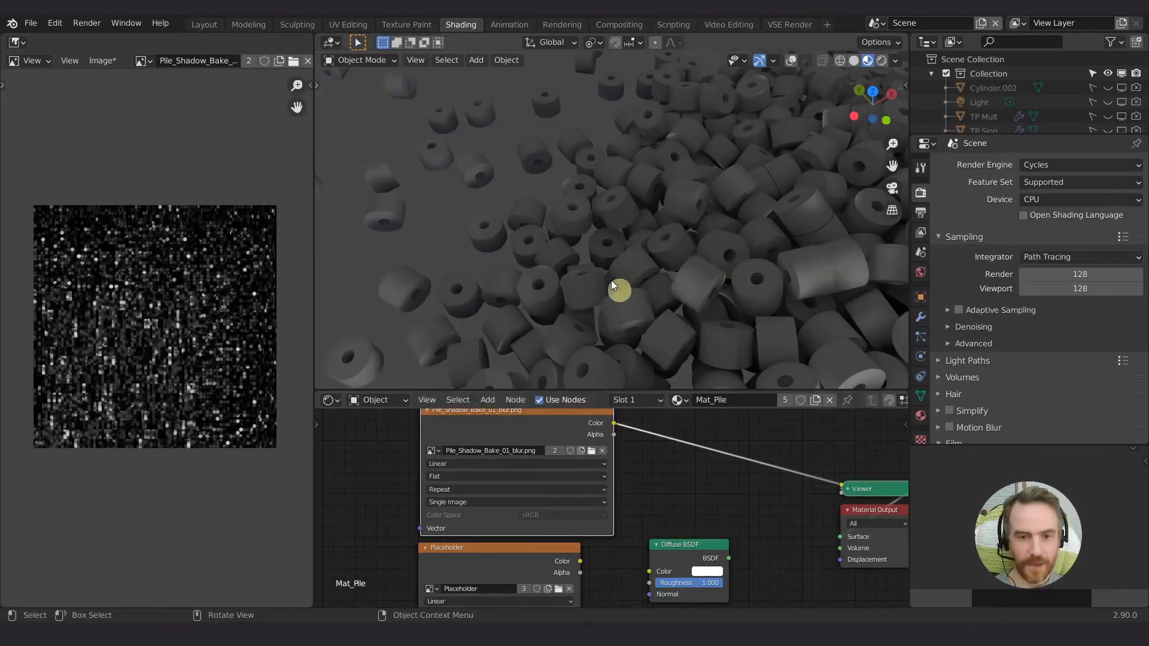
Load Pile_Shadow_Bake_01_blur_seamfix.png into the Mat_Pile image texture node and inspect the pile with it.
left_click(590, 450)
double_click(294, 85)
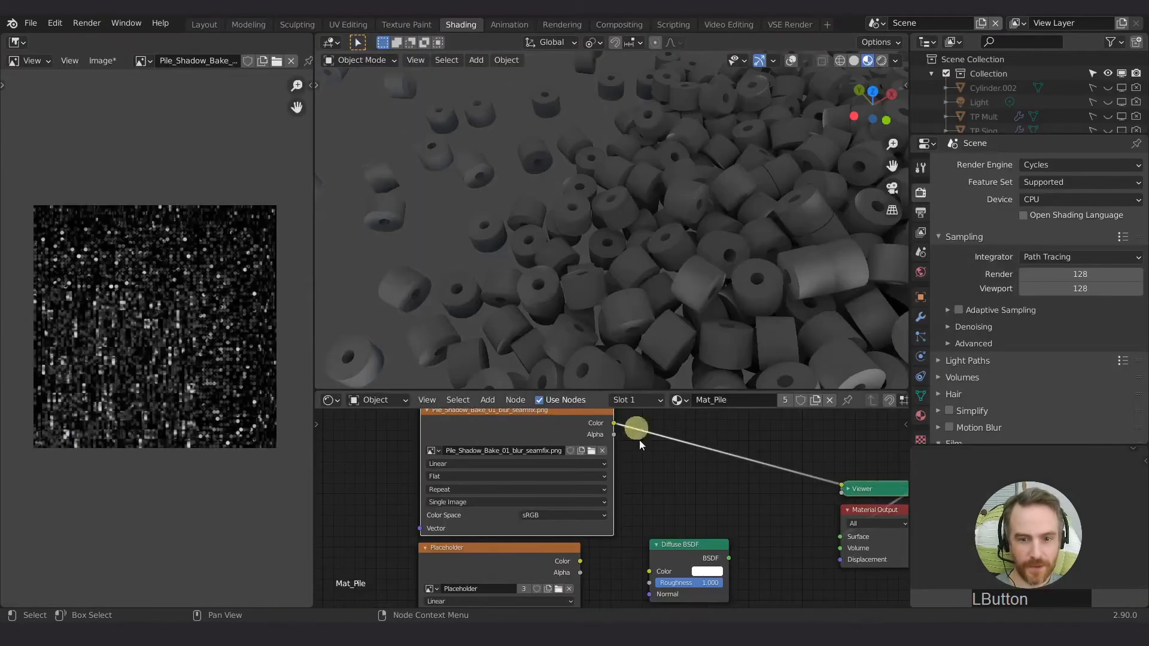
scroll(712, 303, "down", 8)
middle_click_drag(736, 323, 541, 96, "shift")
middle_click_drag(626, 280, 650, 139, "shift")
scroll(650, 211, "up", 4)
middle_click_drag(651, 212, 646, 246, "shift")
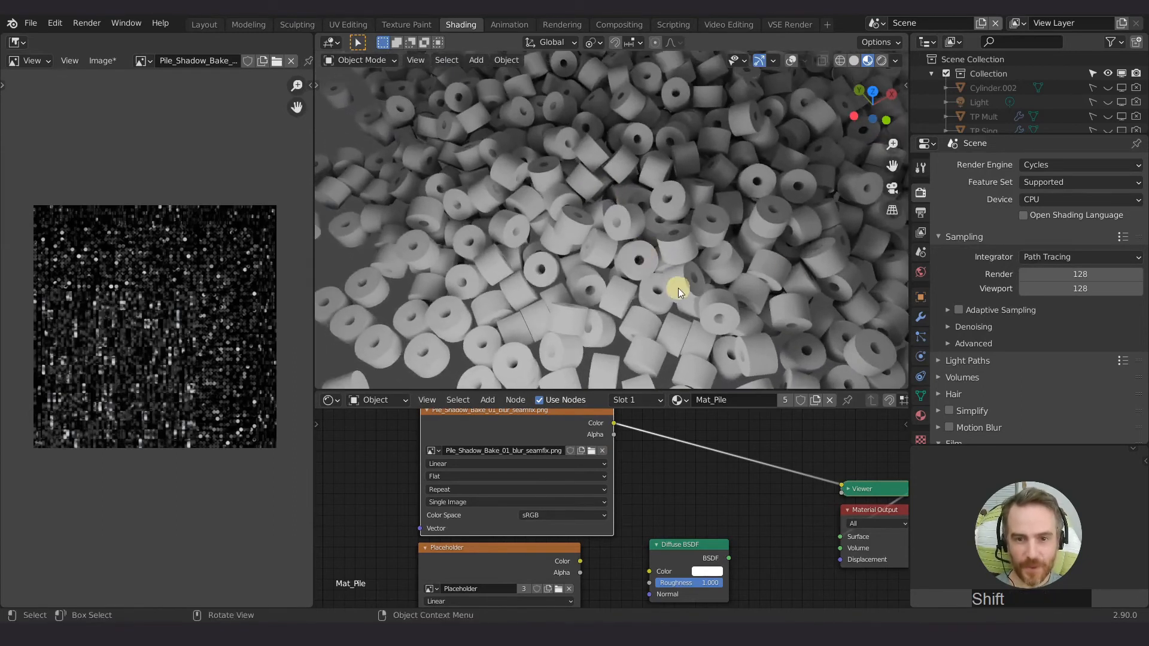
Examine the shaded pile up close and from a distance in the Layout workspace.
left_click(201, 28)
scroll(616, 362, "down", 3)
scroll(633, 365, "up", 2)
middle_click_drag(633, 365, 619, 331, "shift")
scroll(639, 354, "up", 2)
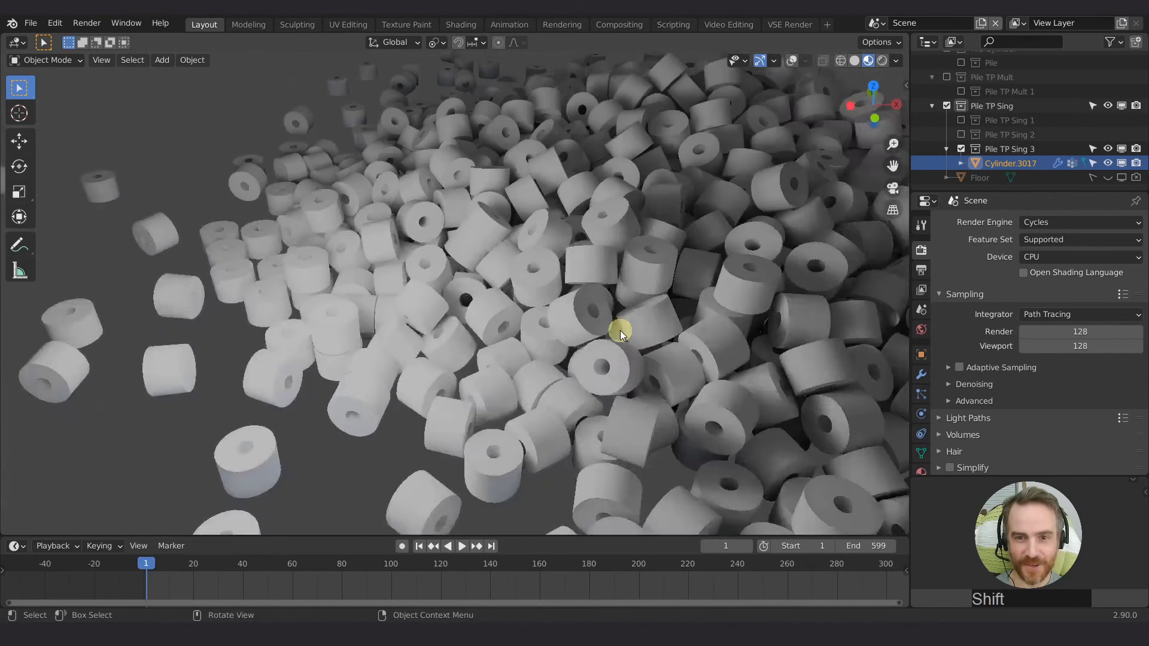
scroll(620, 330, "down", 10)
middle_click_drag(525, 265, 569, 310)
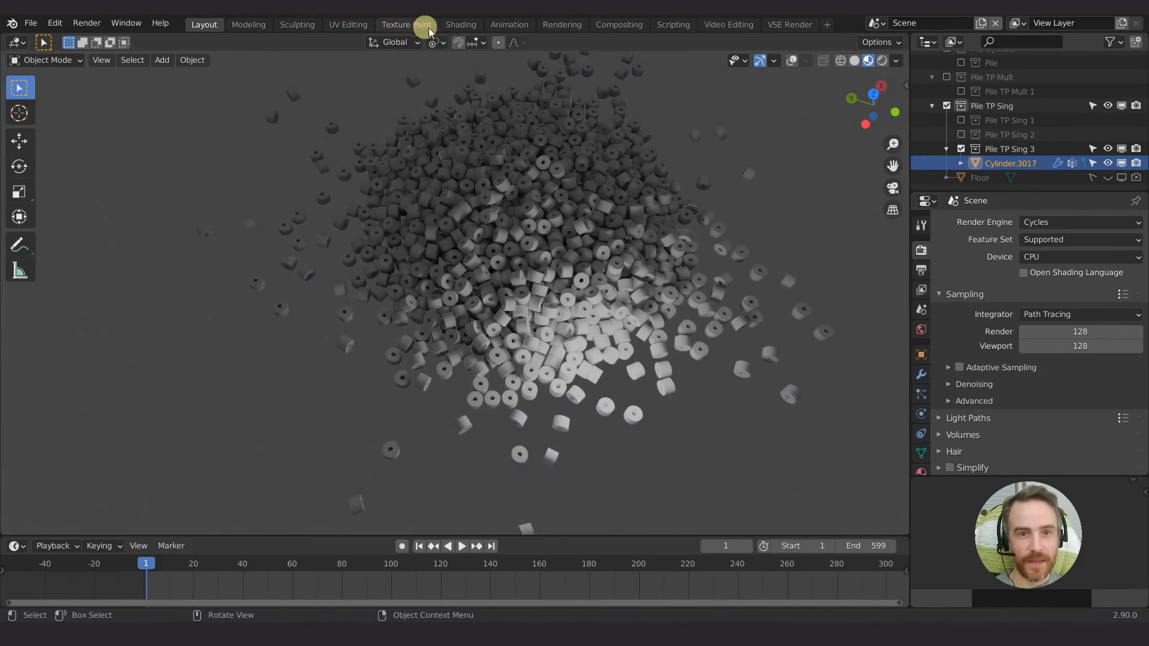
Return to the Shading workspace and unhide the Floor object beneath the pile.
left_click(460, 24)
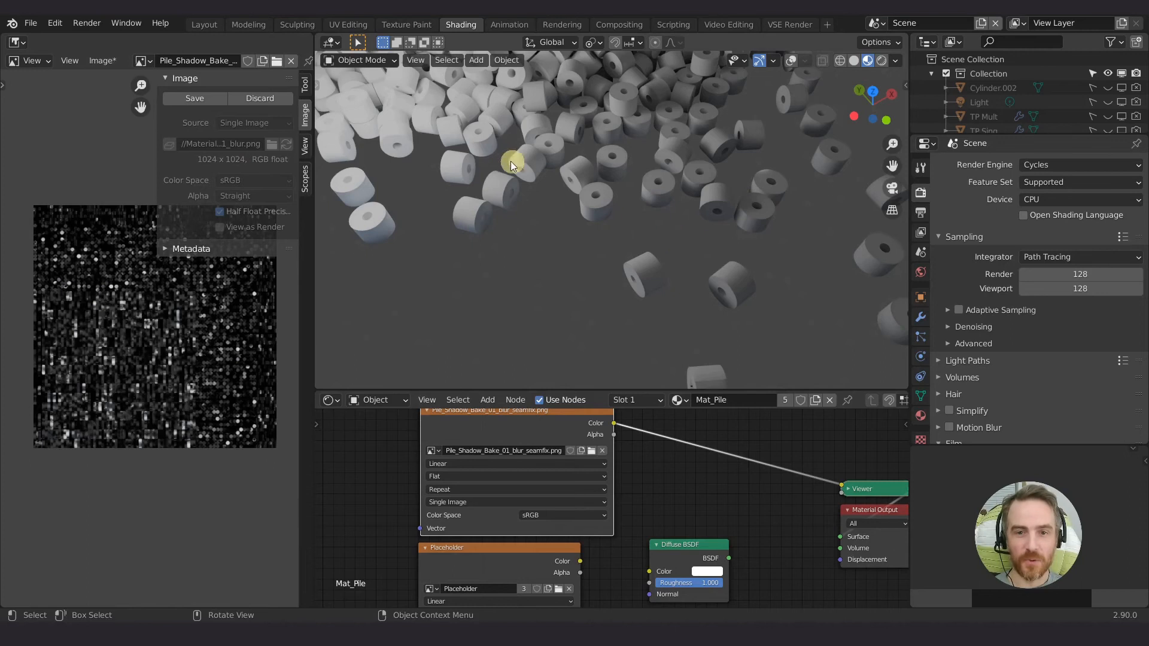
middle_click_drag(486, 128, 591, 134, "shift")
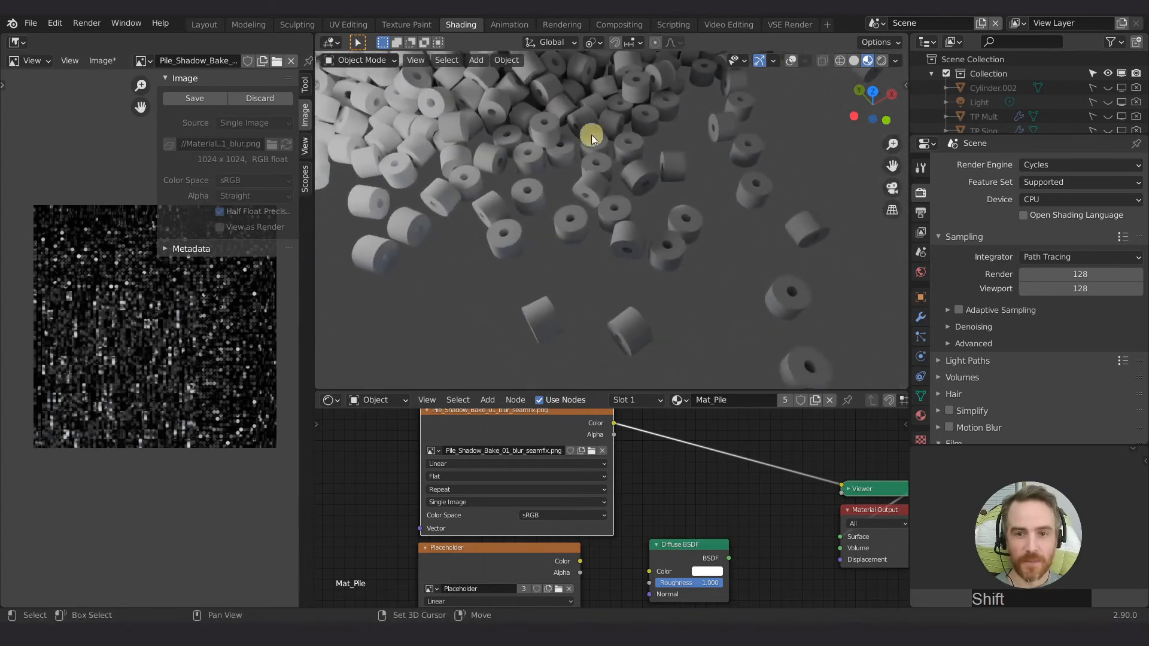
middle_click_drag(379, 131, 677, 285, "shift")
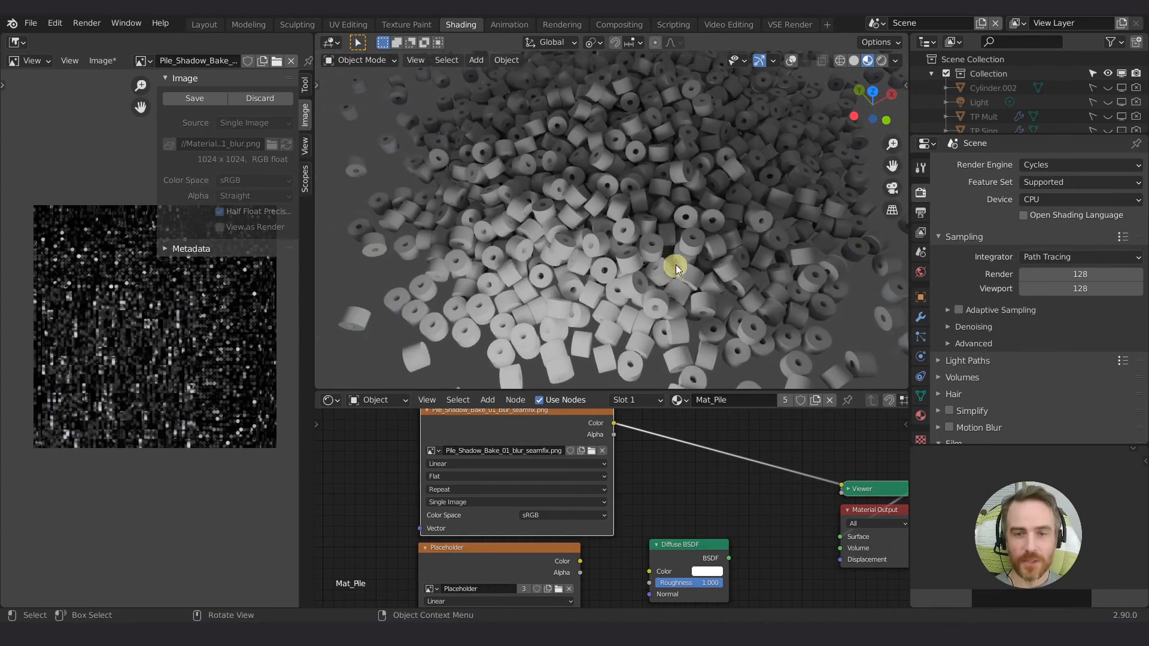
scroll(676, 260, "down", 2)
middle_click_drag(676, 260, 561, 238, "shift")
scroll(1019, 115, "down", 10)
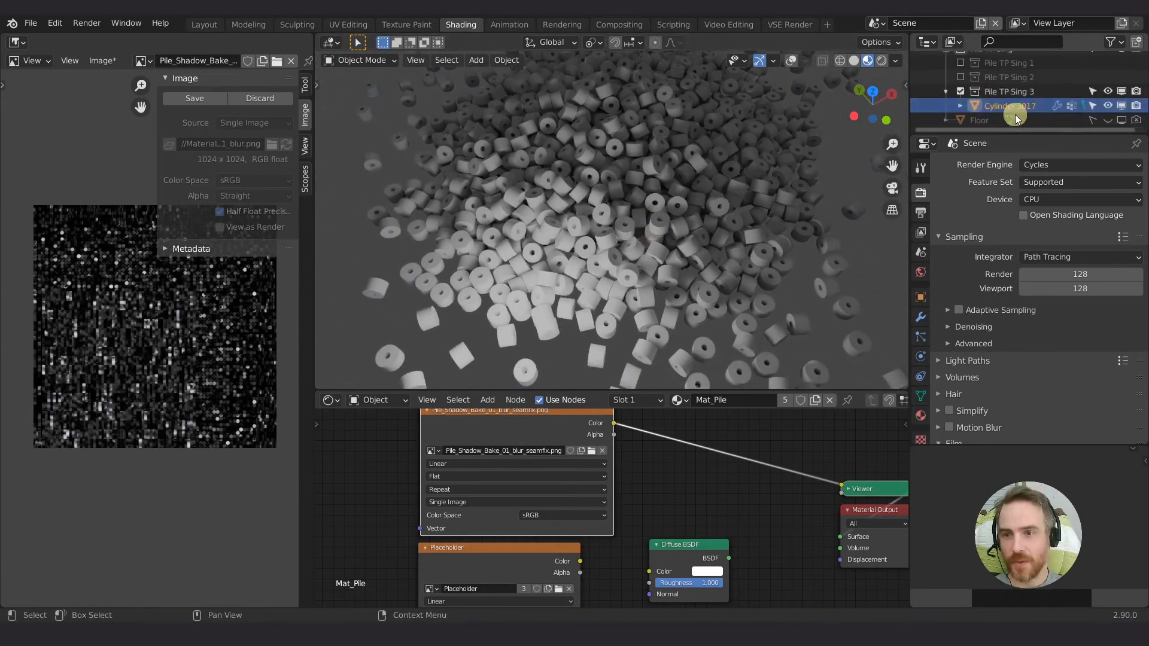
left_click(1106, 122)
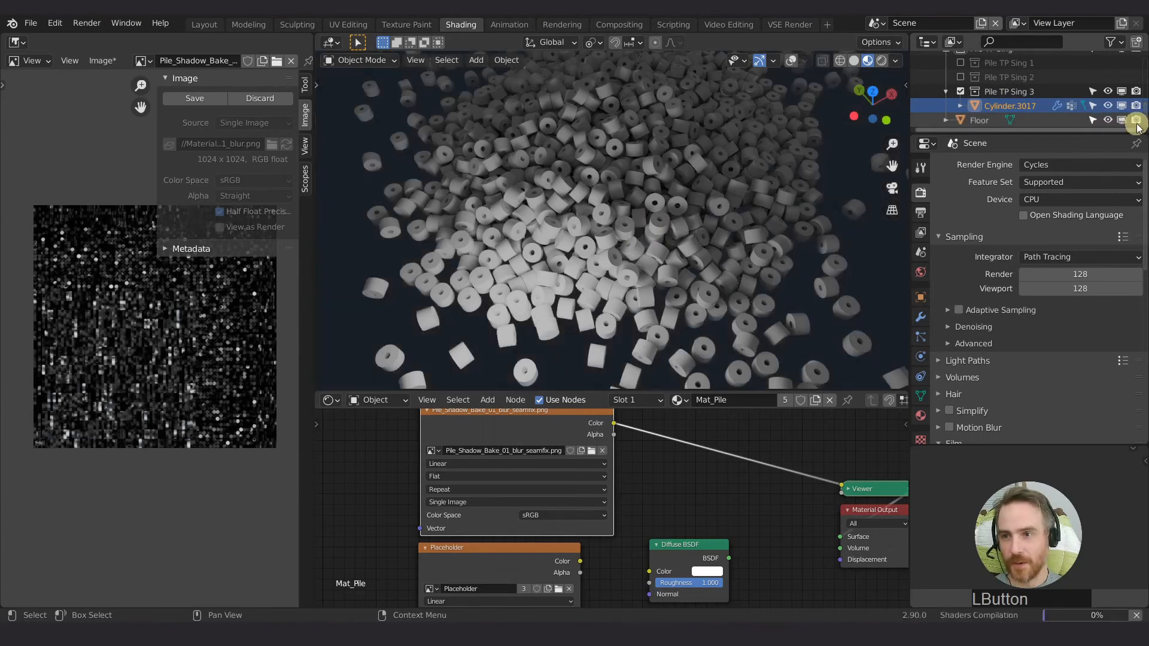
middle_click_drag(495, 316, 598, 235, "shift")
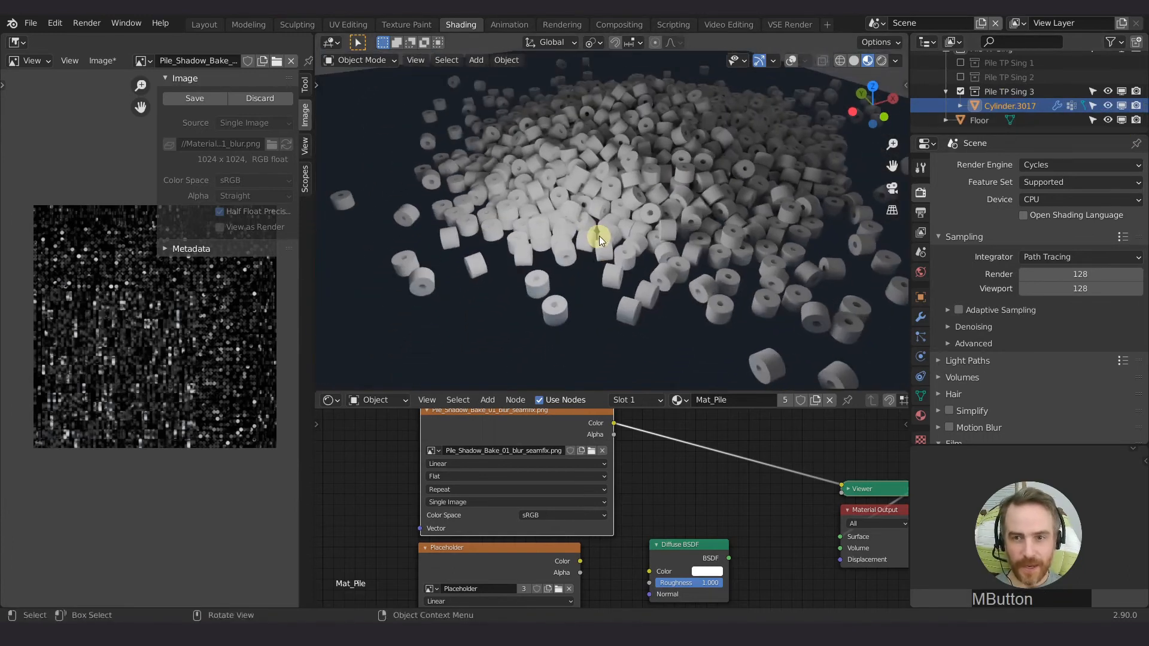
Unhide the Light object and inspect the lit rolls at the front edge of the pile.
scroll(1076, 74, "up", 10)
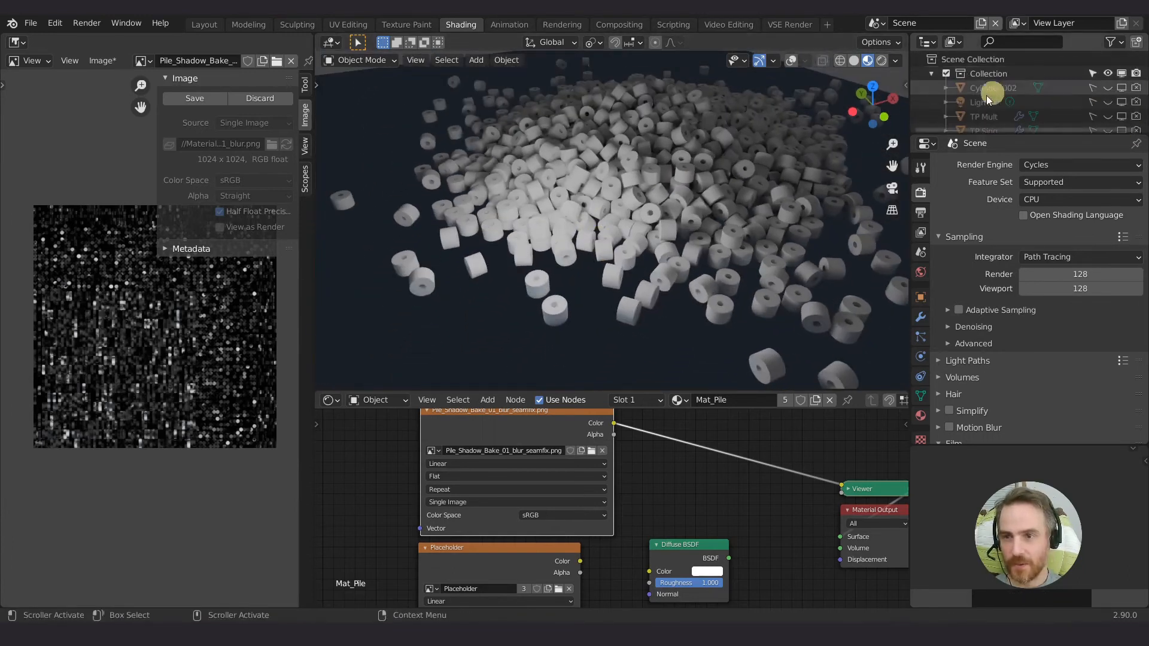
left_click(1109, 102)
scroll(613, 228, "up", 5)
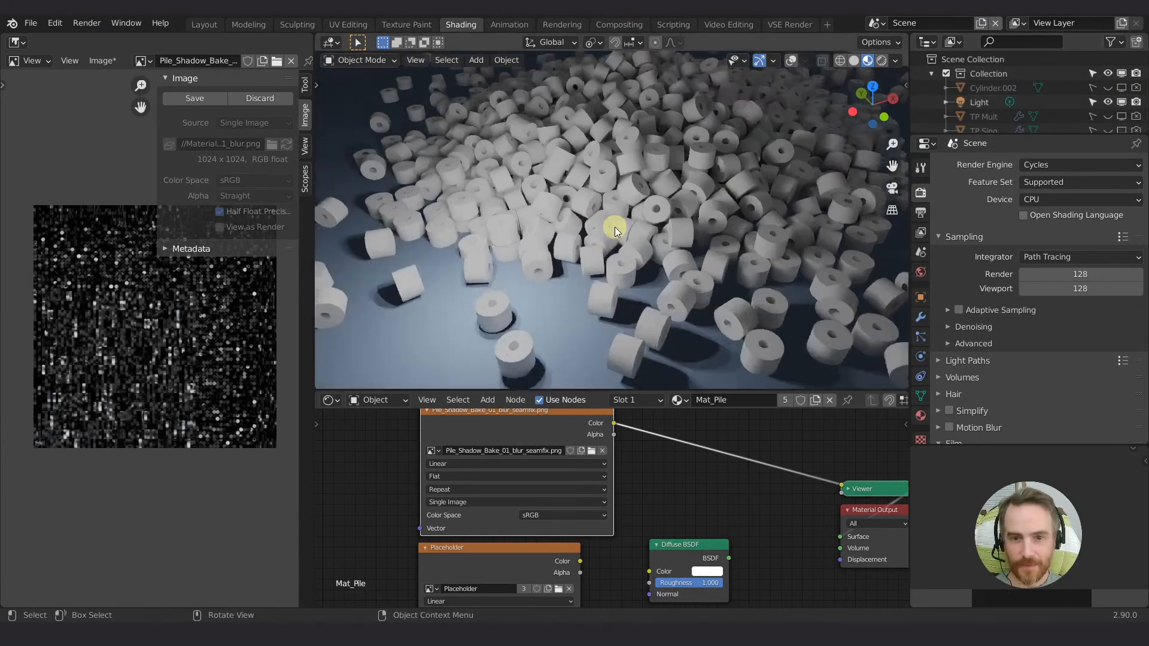
middle_click_drag(557, 238, 667, 129, "shift")
scroll(646, 127, "up", 3)
middle_click_drag(599, 120, 649, 168, "shift")
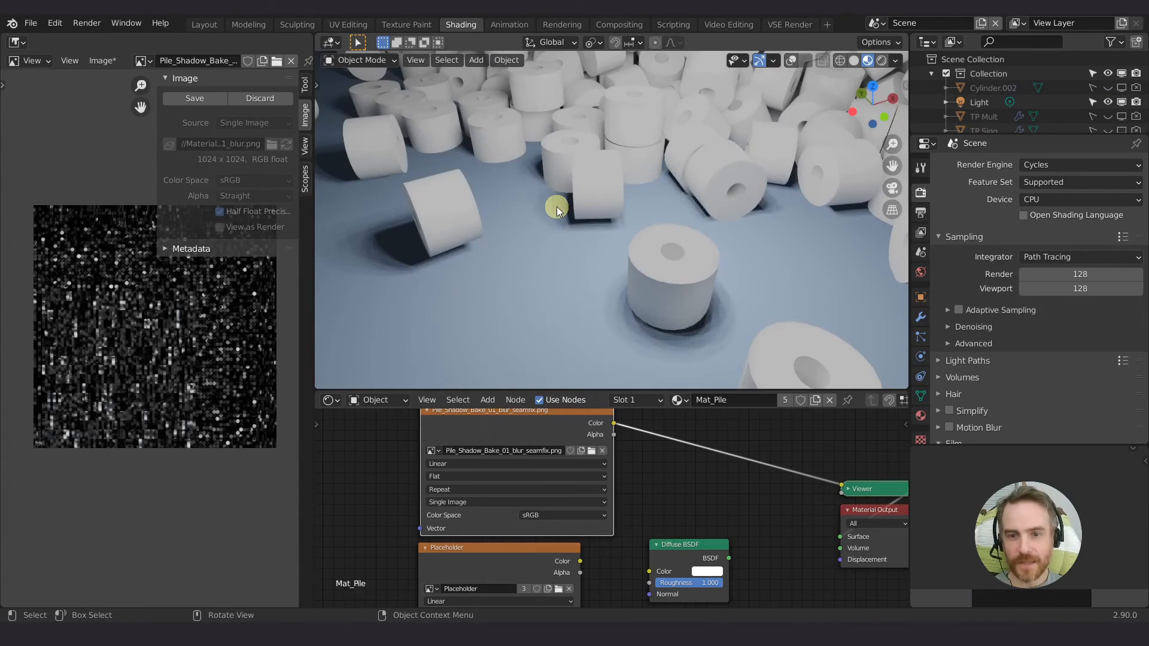
Hide the image sidebar and examine the bright and blue-tinted roll strips across the baked shadow image.
scroll(211, 373, "up", 6)
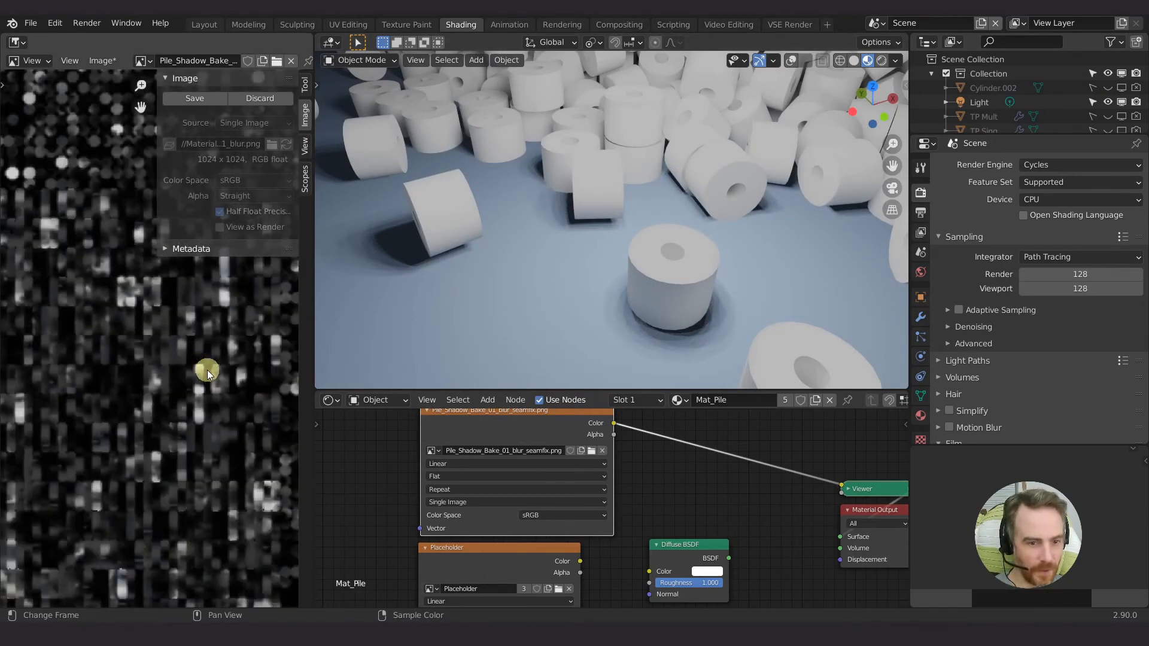
middle_click_drag(207, 369, 149, 278)
scroll(178, 473, "up", 3)
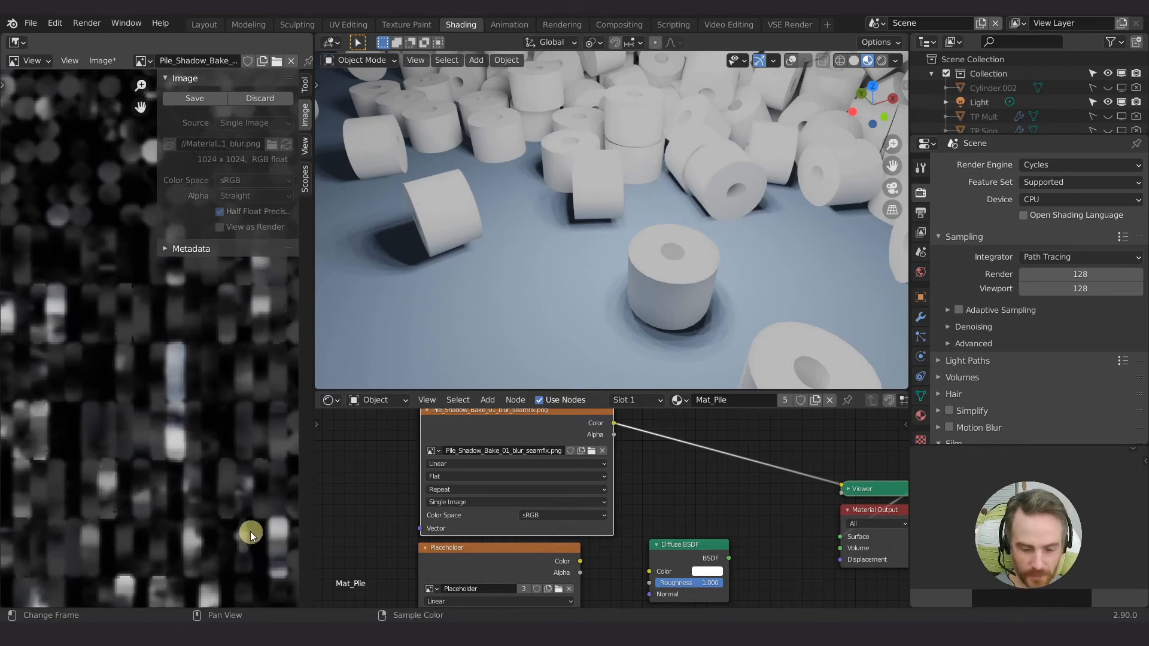
key("n")
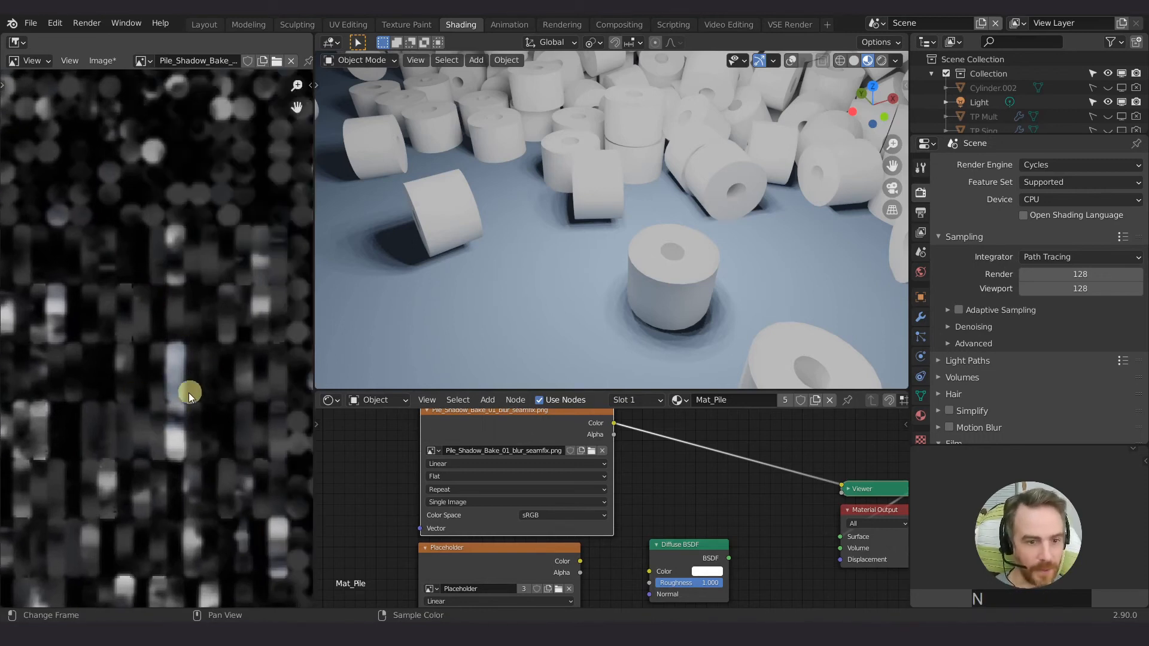
scroll(177, 417, "up", 4)
middle_click_drag(198, 437, 170, 295, "shift")
scroll(206, 447, "down", 8)
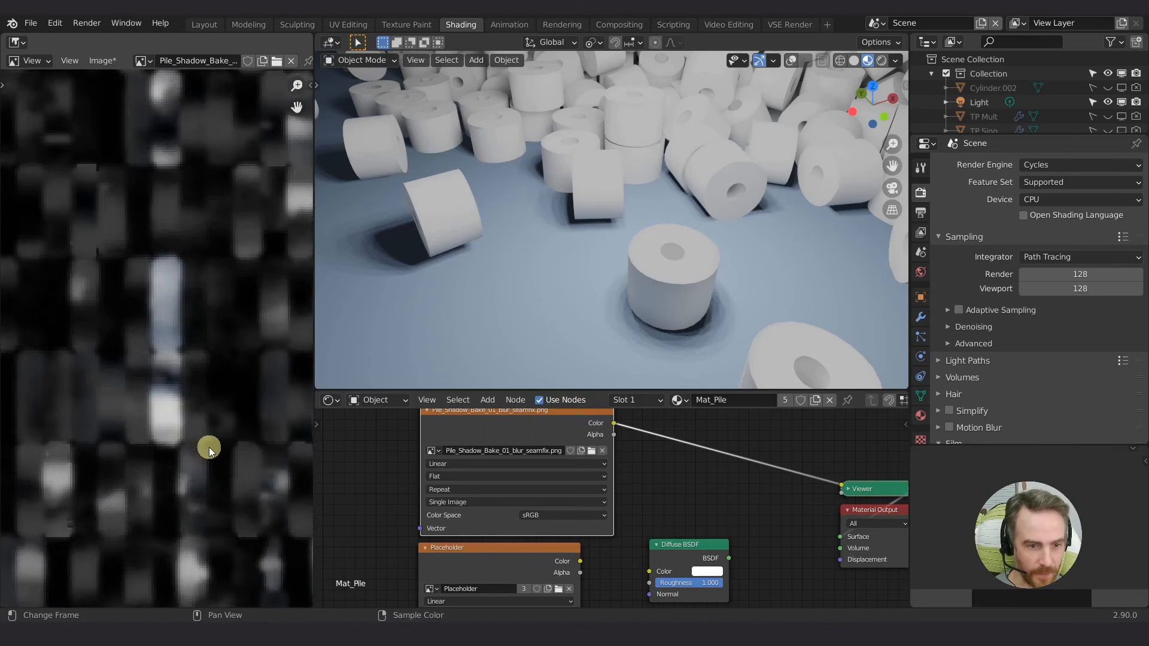
middle_click_drag(176, 509, 99, 302, "shift")
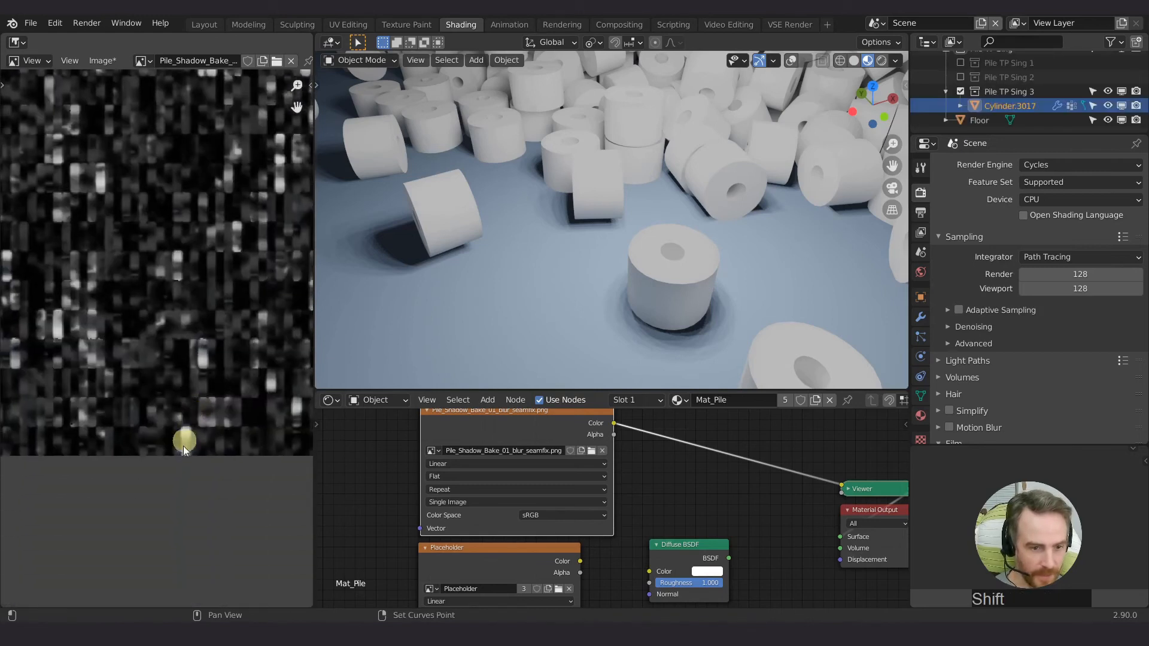
scroll(184, 467, "up", 4)
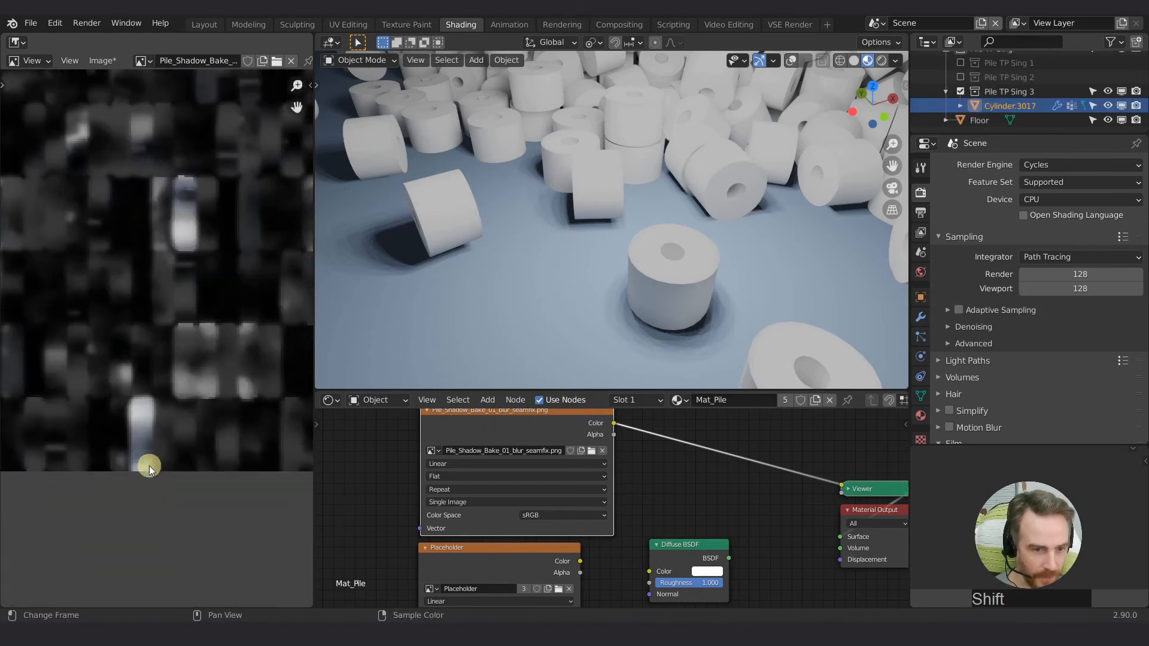
scroll(148, 461, "up", 2)
scroll(133, 502, "down", 3)
scroll(192, 299, "down", 1)
middle_click_drag(226, 213, 206, 436, "shift")
scroll(211, 386, "down", 3)
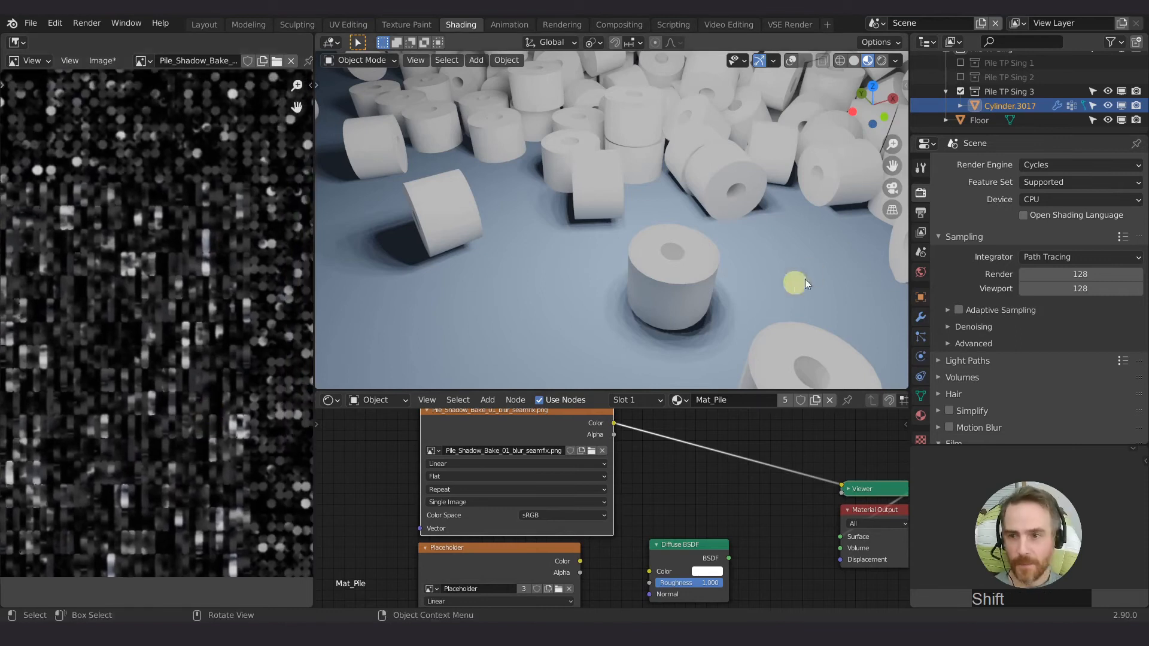
Add an Image Texture node to the Floor object's material, placing it ahead of the Diffuse BSDF node.
left_click(975, 122)
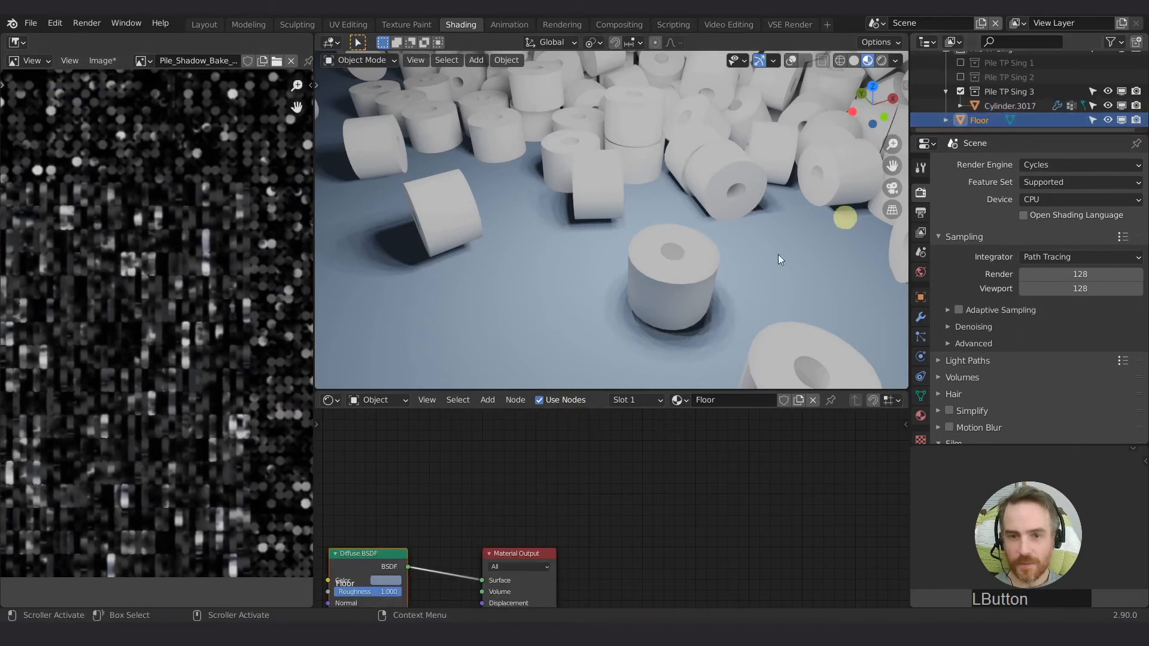
middle_click_drag(569, 464, 735, 431)
scroll(522, 489, "down", 4)
middle_click_drag(517, 490, 596, 499)
key("shift+a")
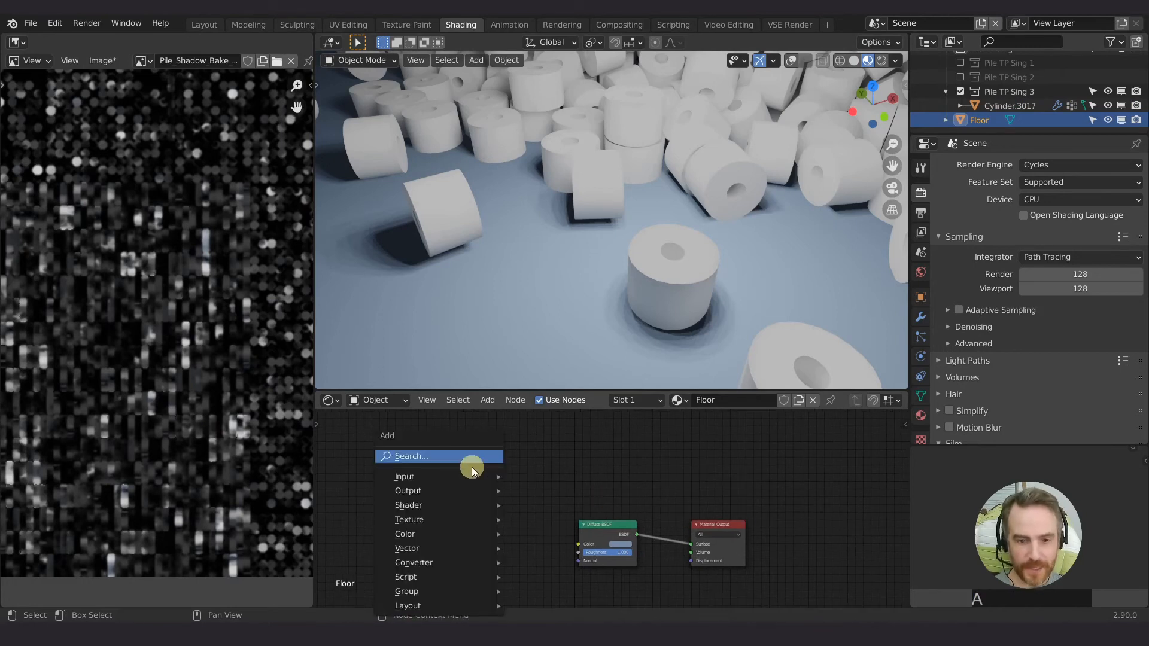
mouse_move(426, 519)
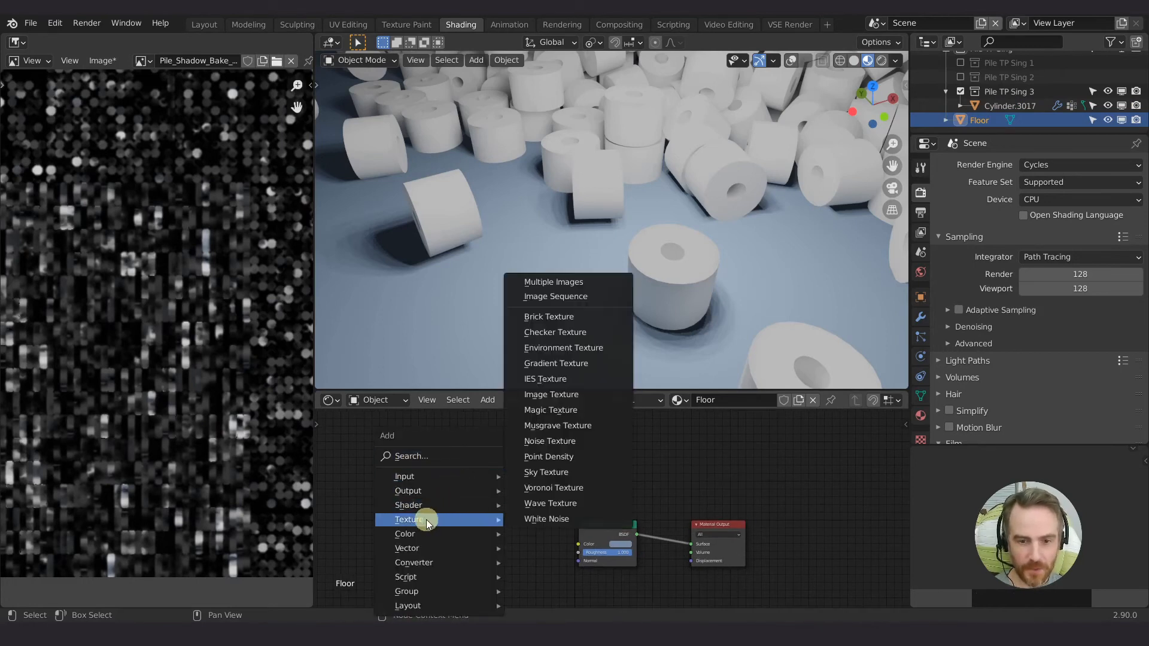
left_click(539, 394)
left_click(465, 480)
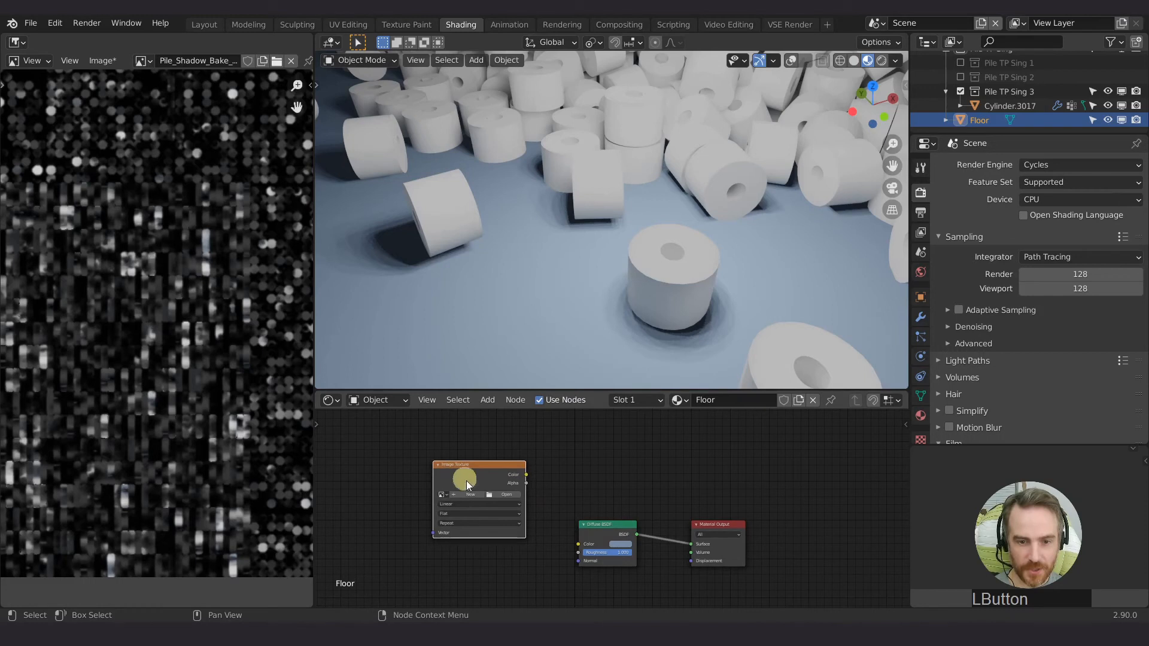
Create a 1024 px image named Floor without alpha in the new texture node and display it in the image editor.
left_click(468, 497)
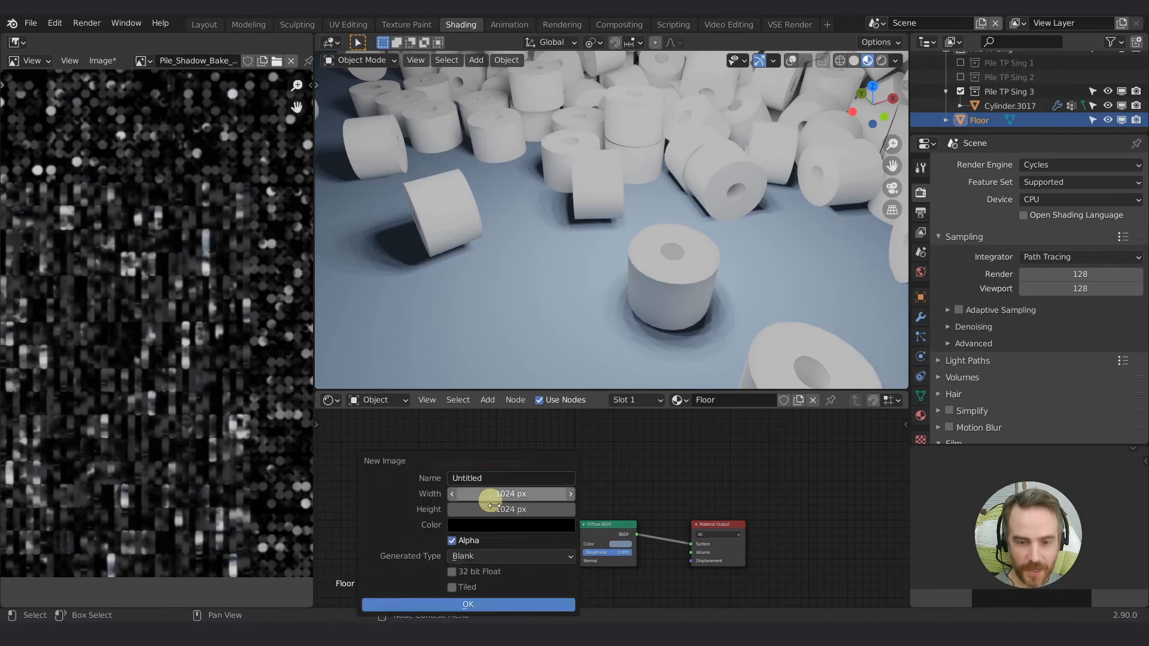
left_click(497, 479)
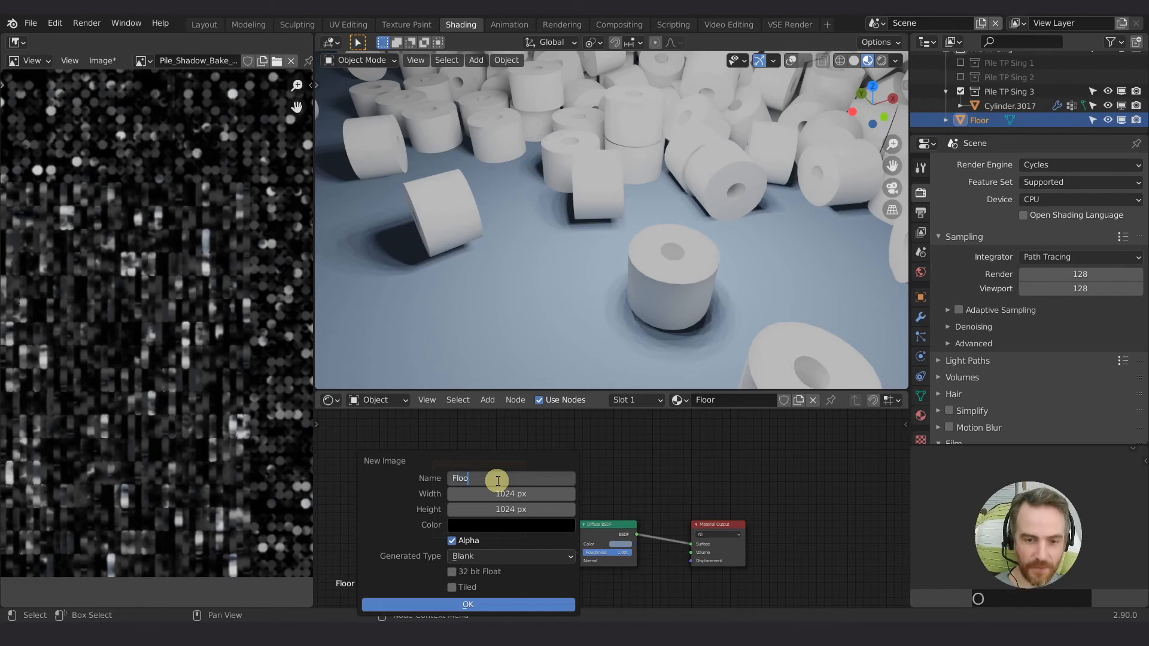
key("Return")
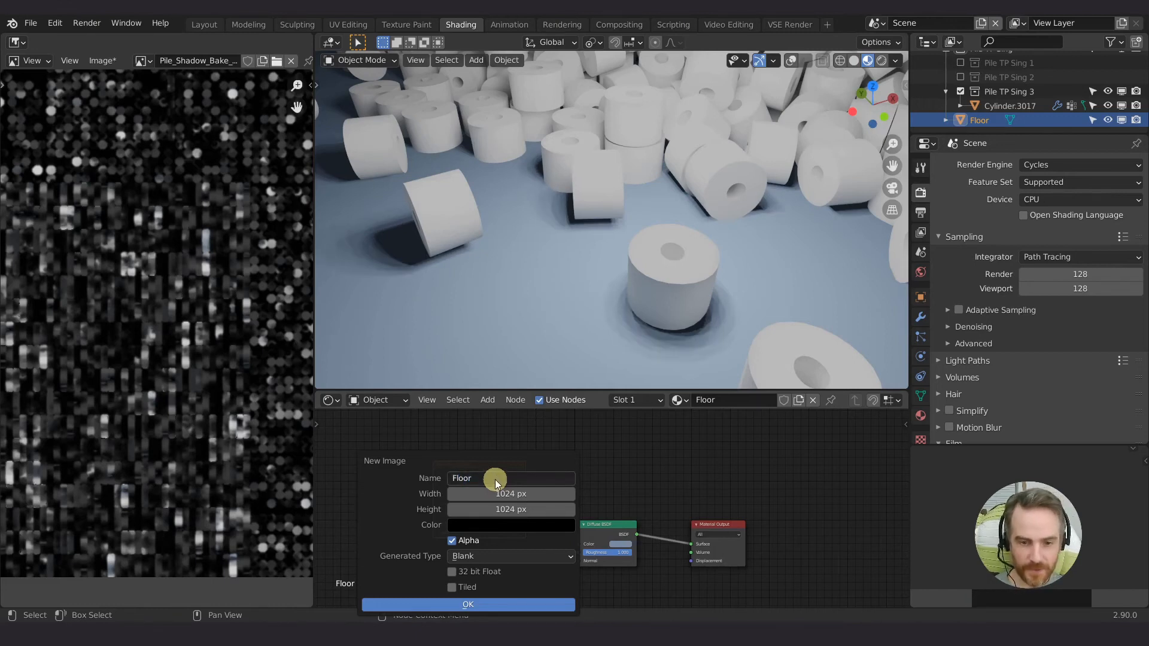
left_click(457, 541)
left_click(468, 603)
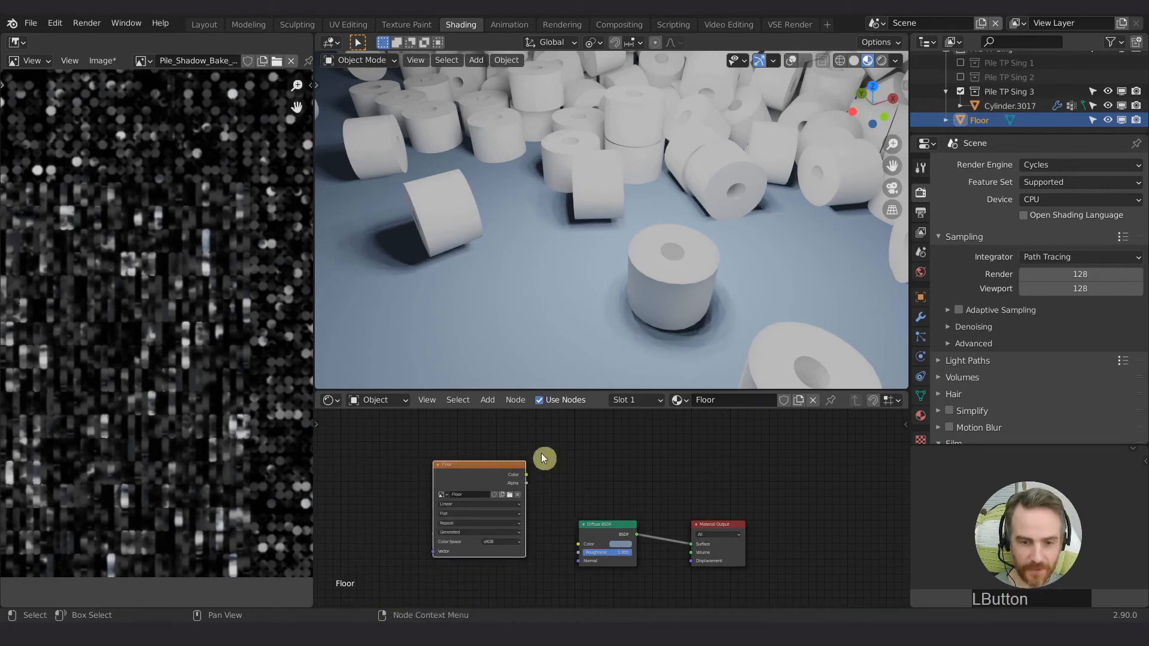
left_click(146, 62)
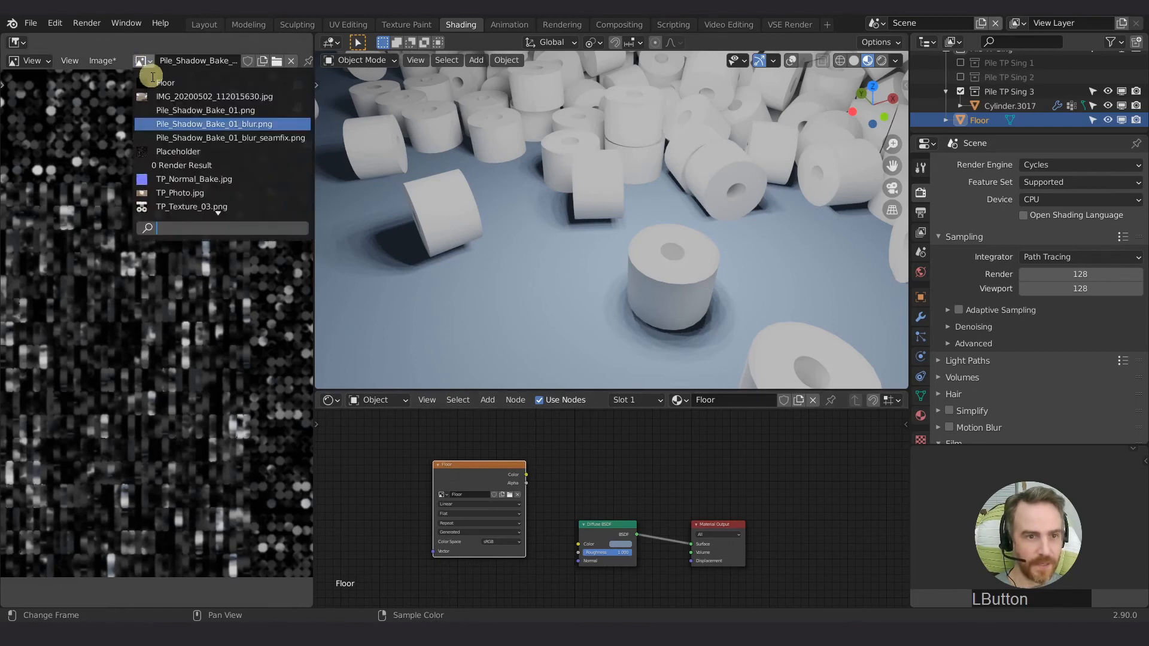
left_click(160, 87)
scroll(177, 247, "up", 1)
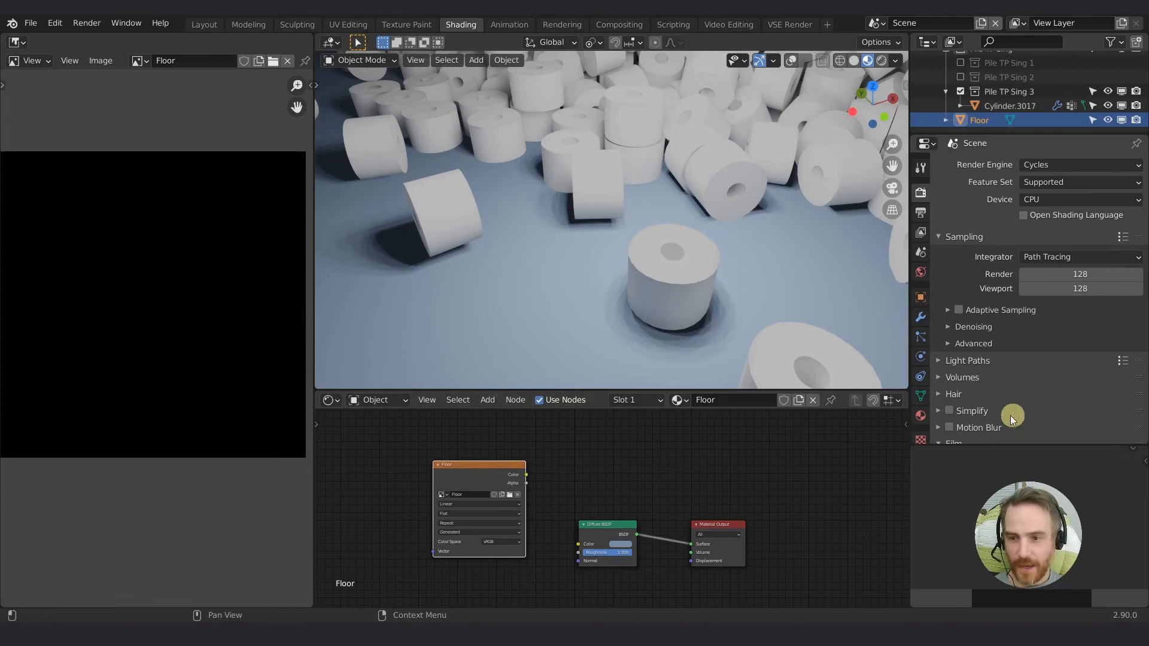
Examine the Floor's UV map in the UV Editing workspace with its whole mesh selected.
left_click(920, 396)
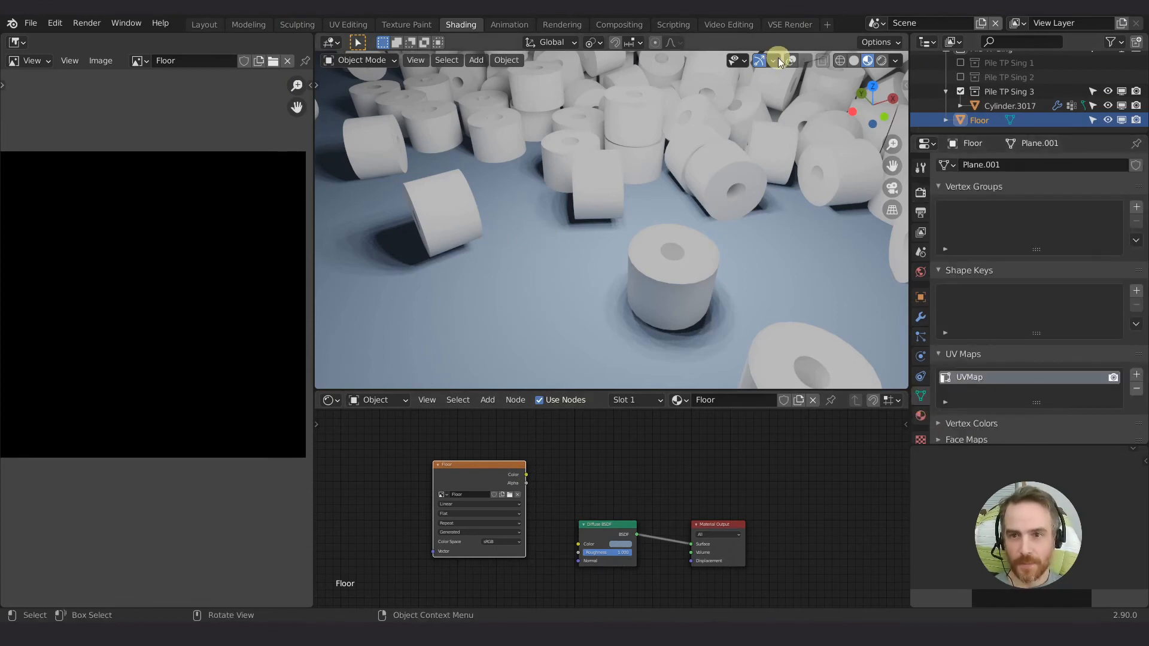
left_click(349, 25)
scroll(379, 264, "down", 4)
key("a")
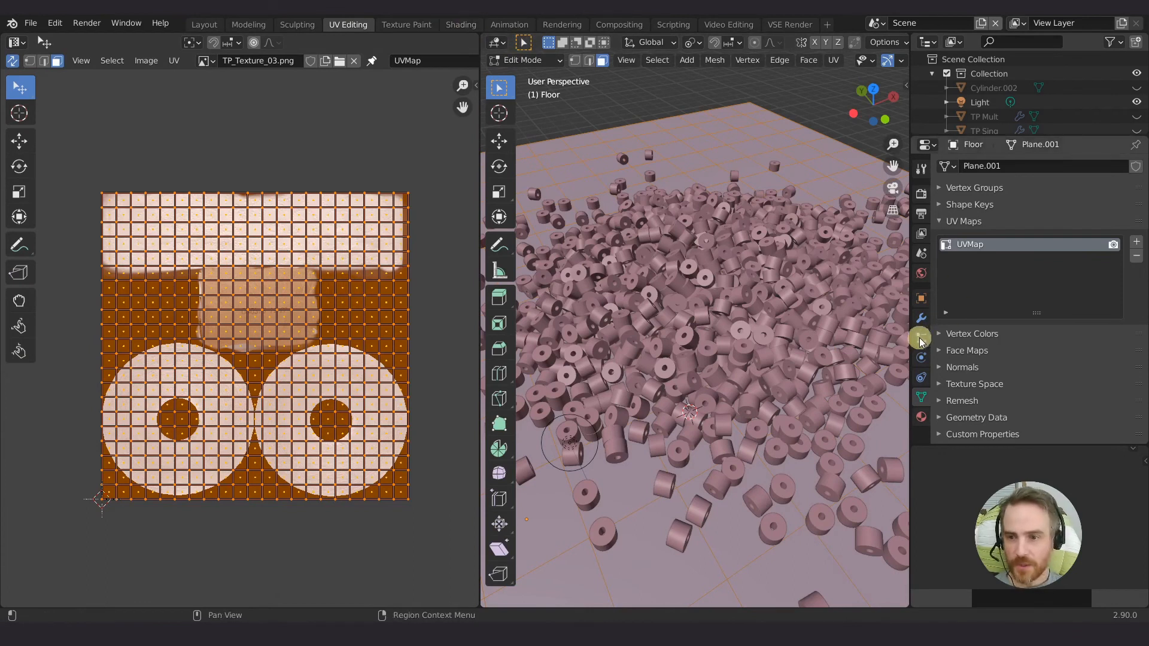
Add a Subdivision Surface modifier to the Floor with Simple subdivision and 3 levels for both viewport and render.
left_click(920, 317)
left_click(997, 168)
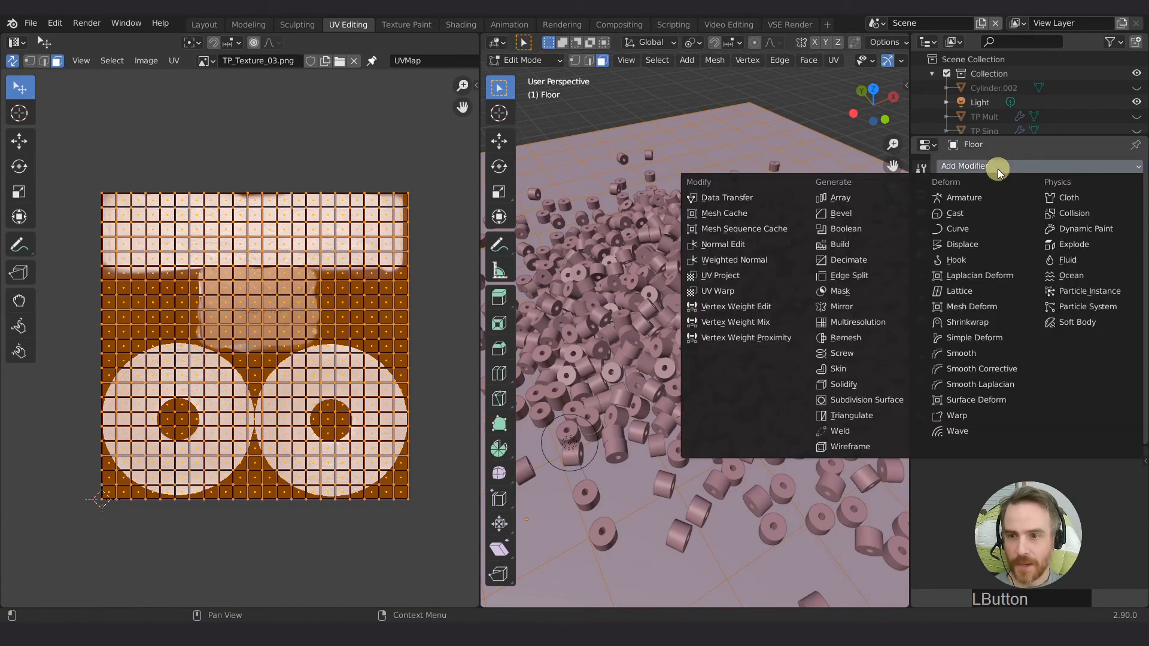
left_click(850, 400)
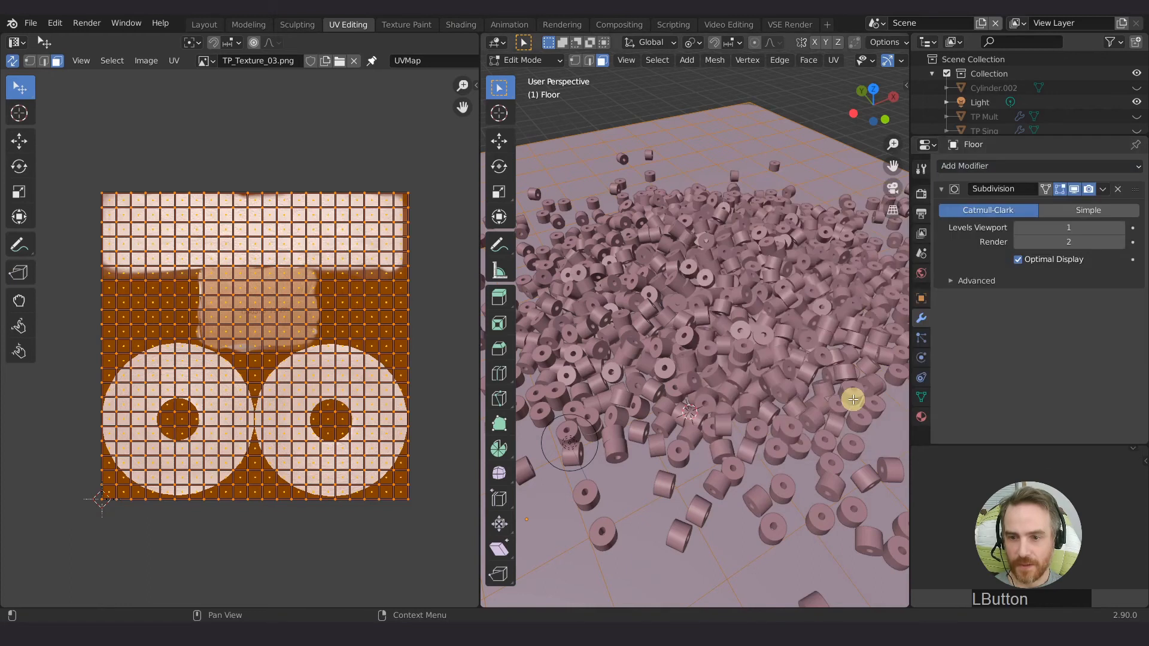
left_click(1121, 230)
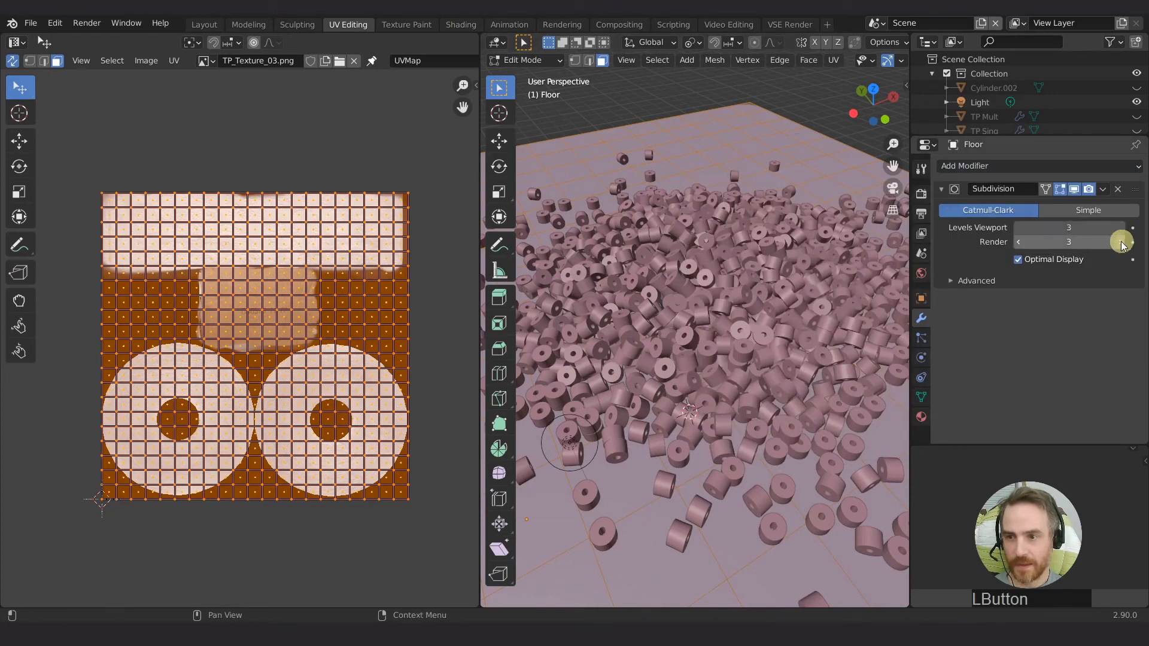
left_click(1088, 213)
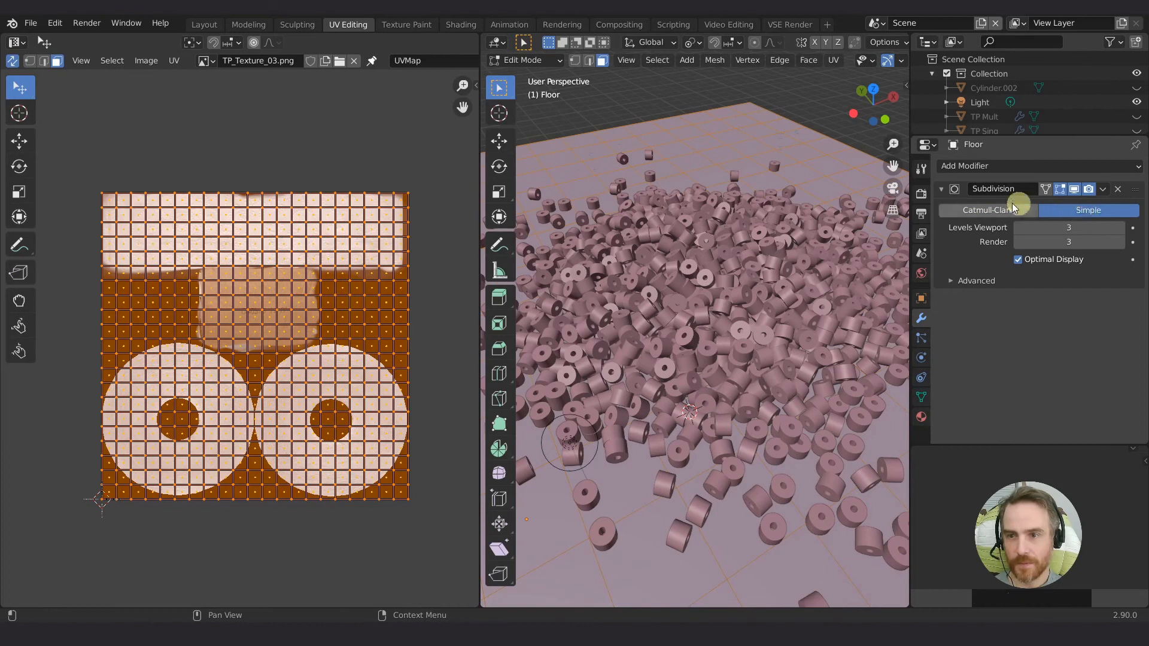
Leave mesh editing, enable the wireframe overlay and disable Optimal Display on the modifier to inspect the Floor's subdivided grid.
key("Tab")
left_click(801, 62)
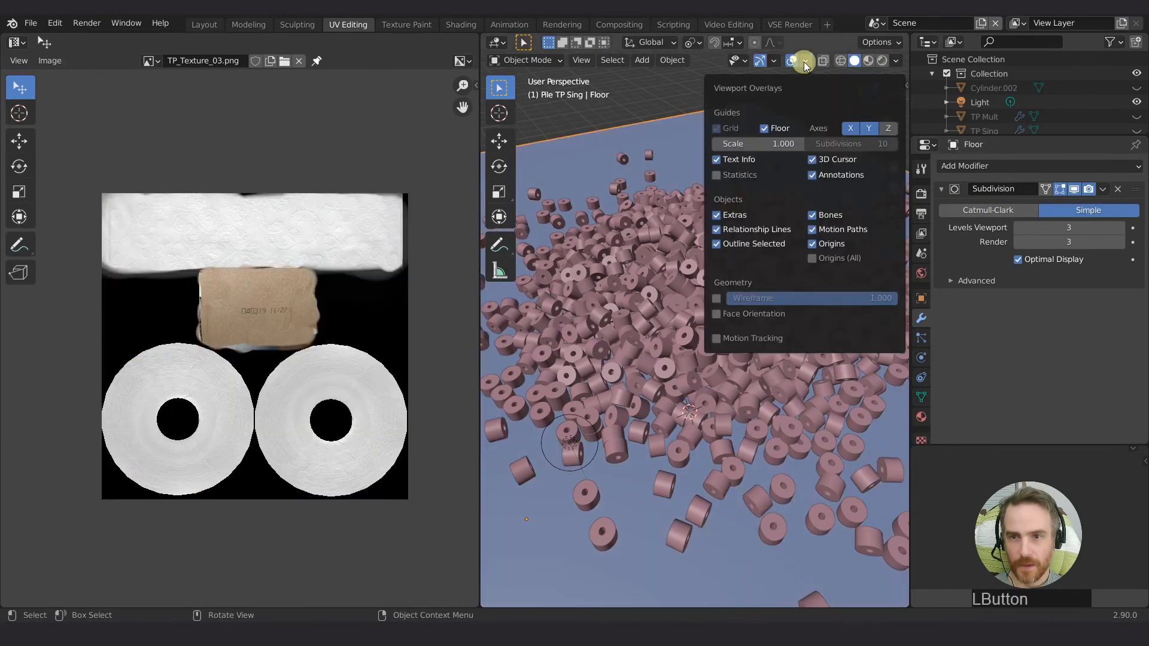
left_click(718, 300)
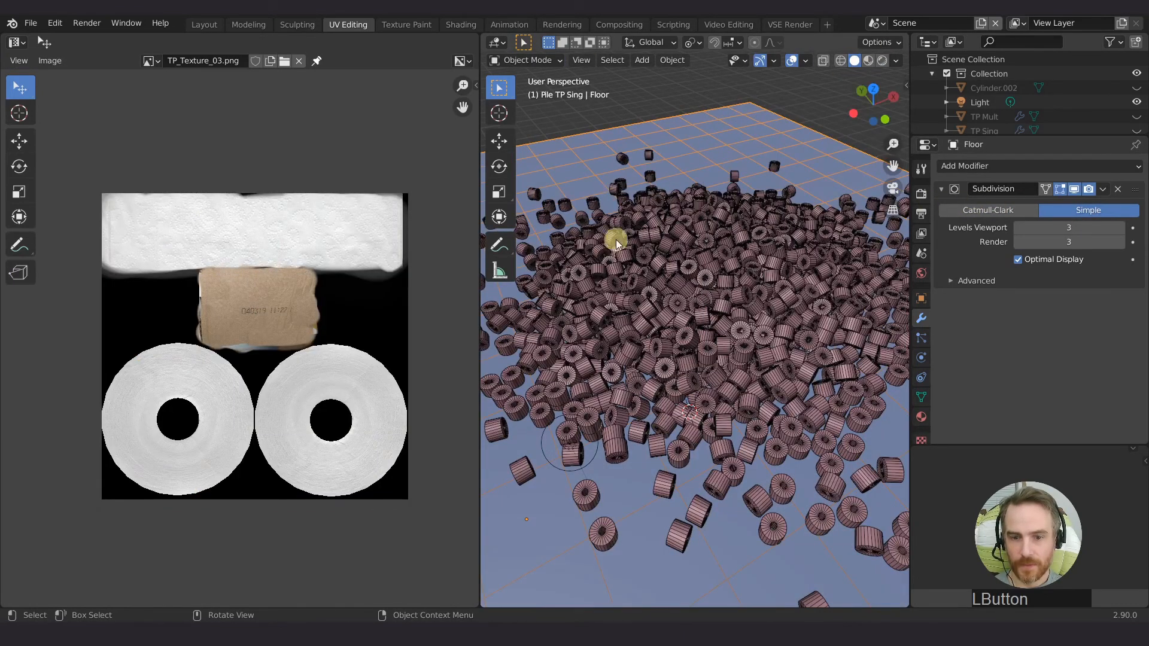
left_click(1018, 260)
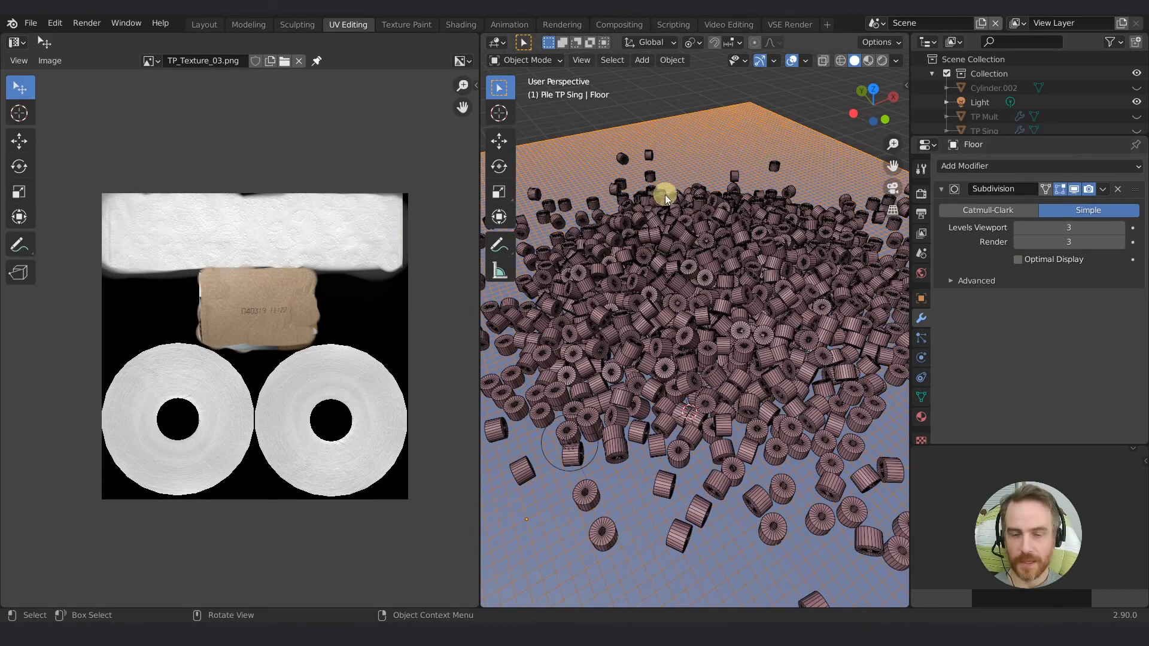
scroll(664, 200, "down", 5)
middle_click_drag(673, 301, 703, 177, "shift")
scroll(694, 227, "up", 4)
middle_click_drag(691, 242, 688, 272, "shift")
middle_click_drag(658, 233, 682, 364, "shift")
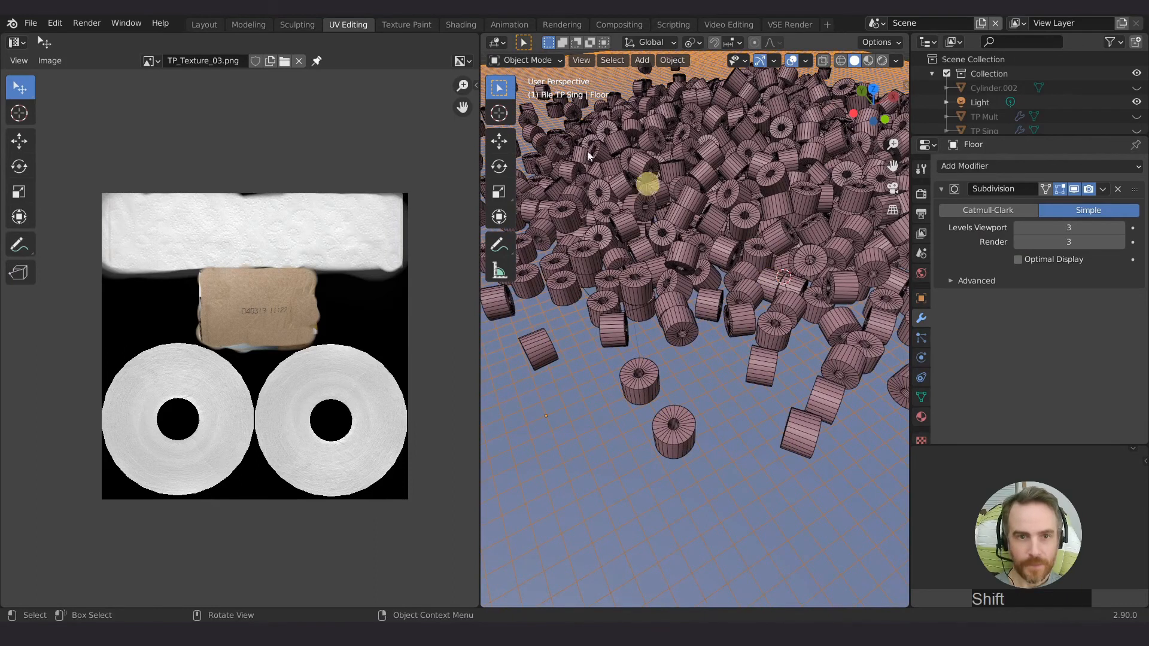
Return to the Shading workspace and bring up the Diffuse bake settings for the Floor.
left_click(460, 24)
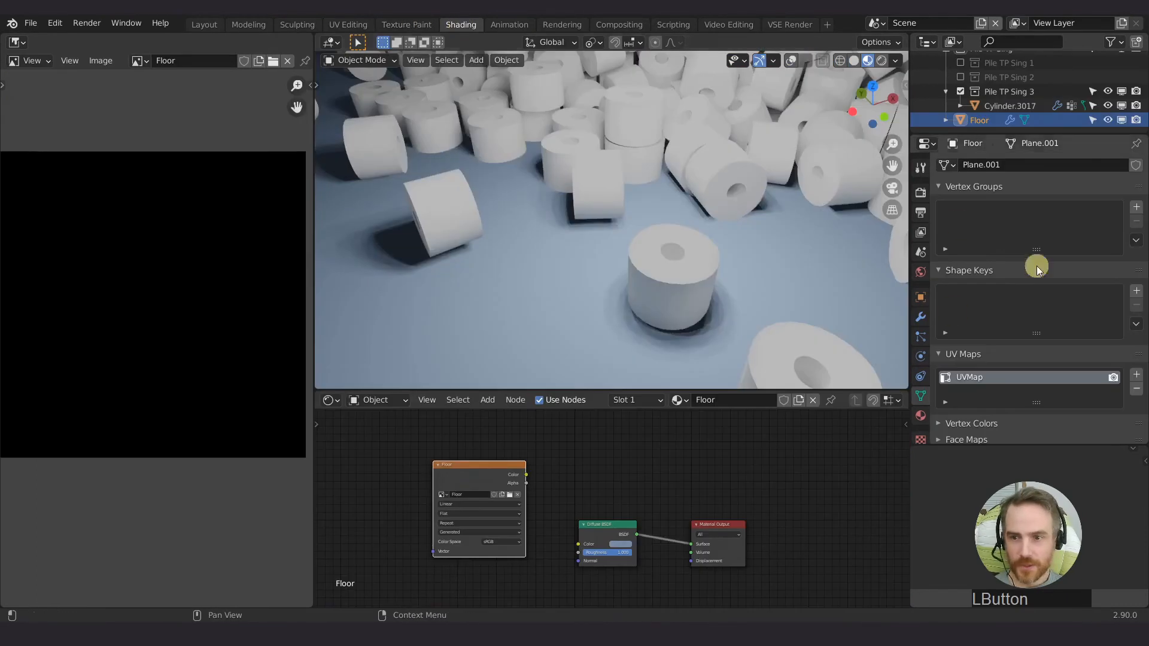
left_click(921, 317)
left_click(921, 192)
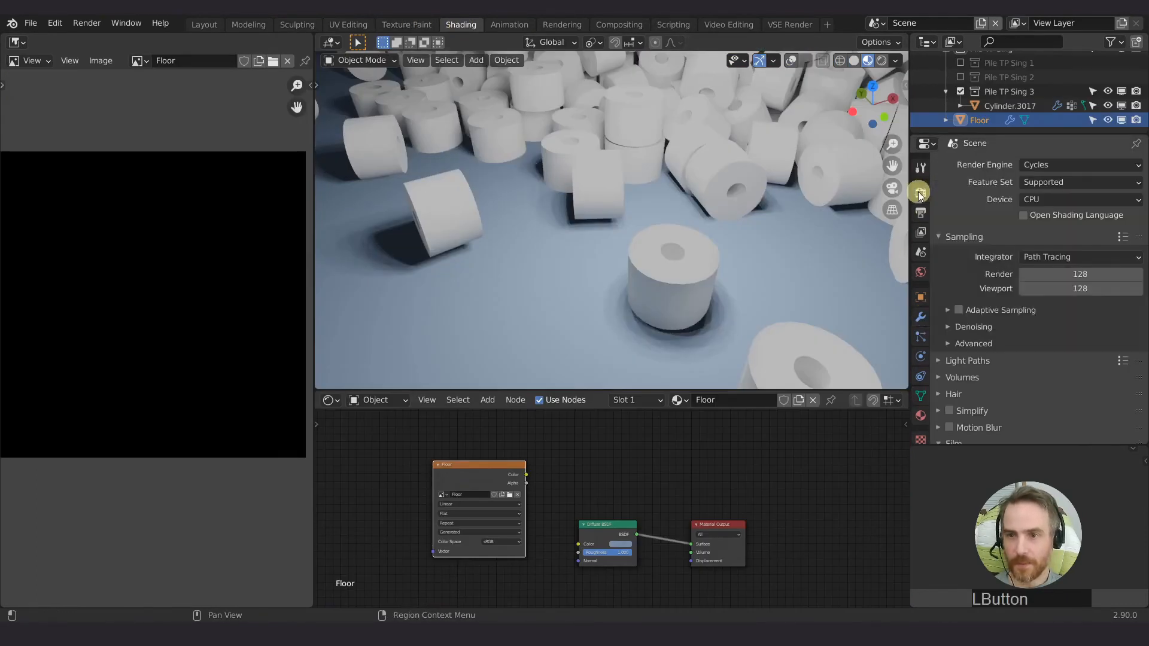
scroll(1029, 304, "down", 10)
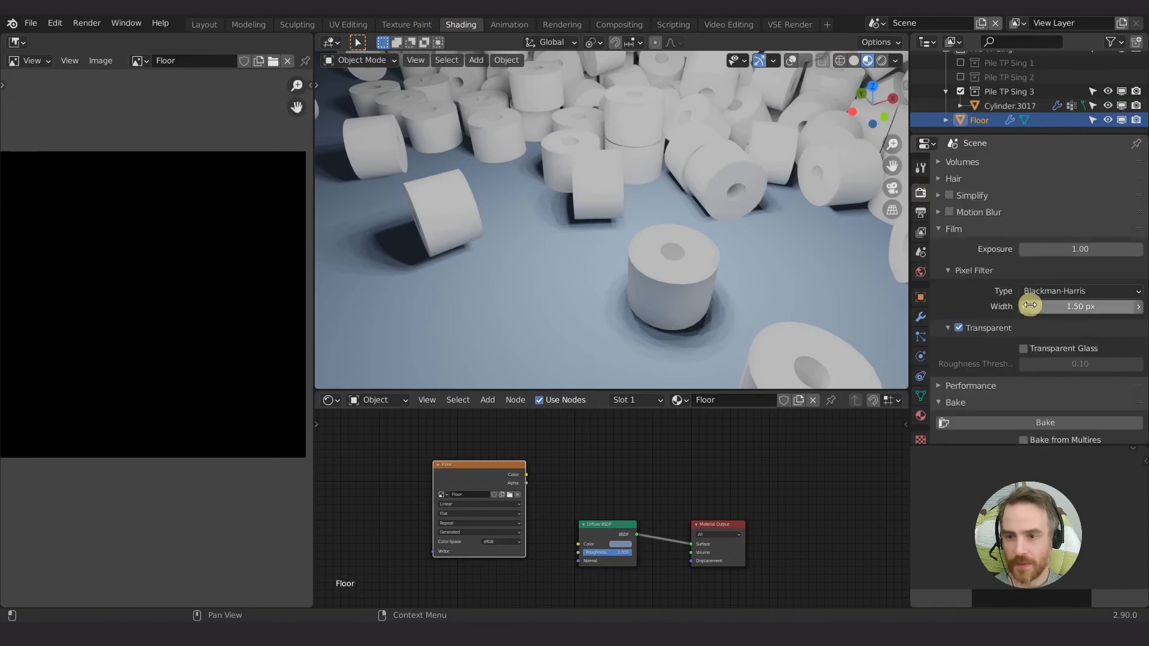
scroll(1043, 291, "down", 5)
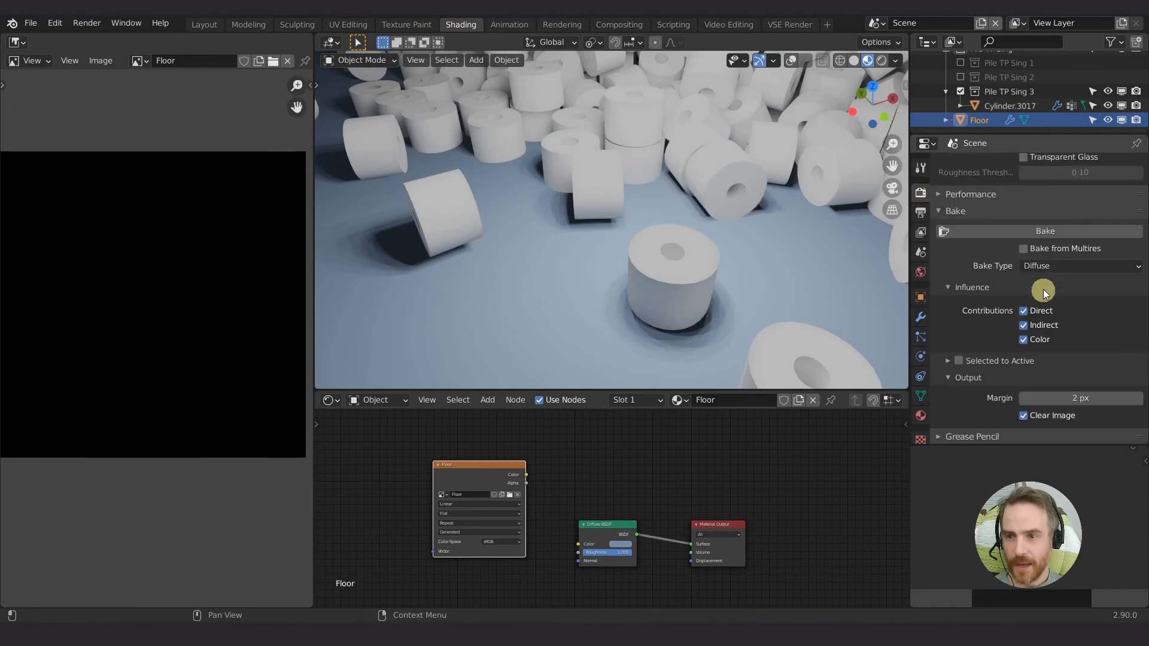
left_click(1043, 196)
Preview the pile in rendered shading and bake the Floor's diffuse pass, with direct, indirect and color contributions, into the Floor image.
middle_click_drag(840, 76, 586, 242, "shift")
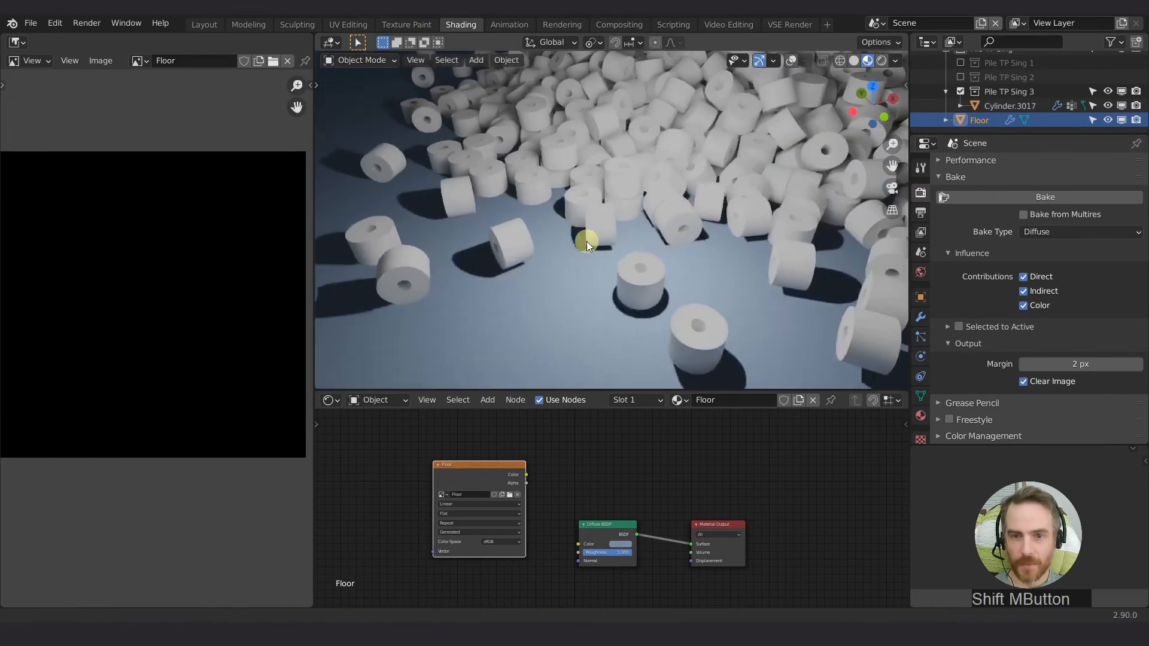
left_click(881, 59)
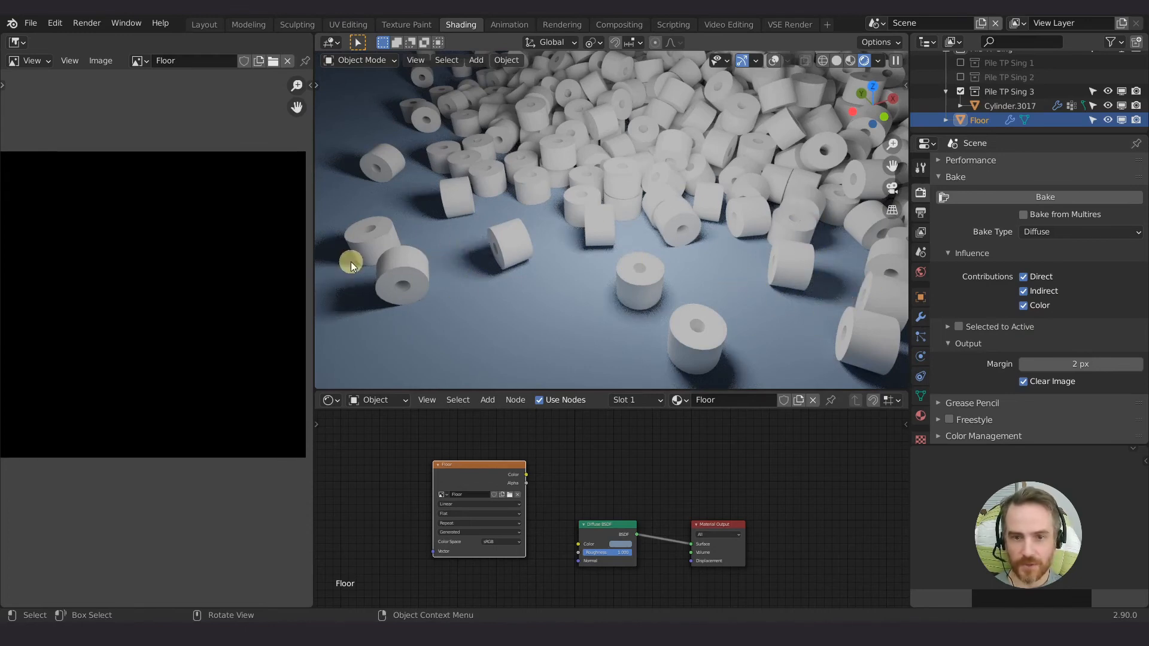
left_click_drag(470, 482, 476, 474)
left_click(1053, 194)
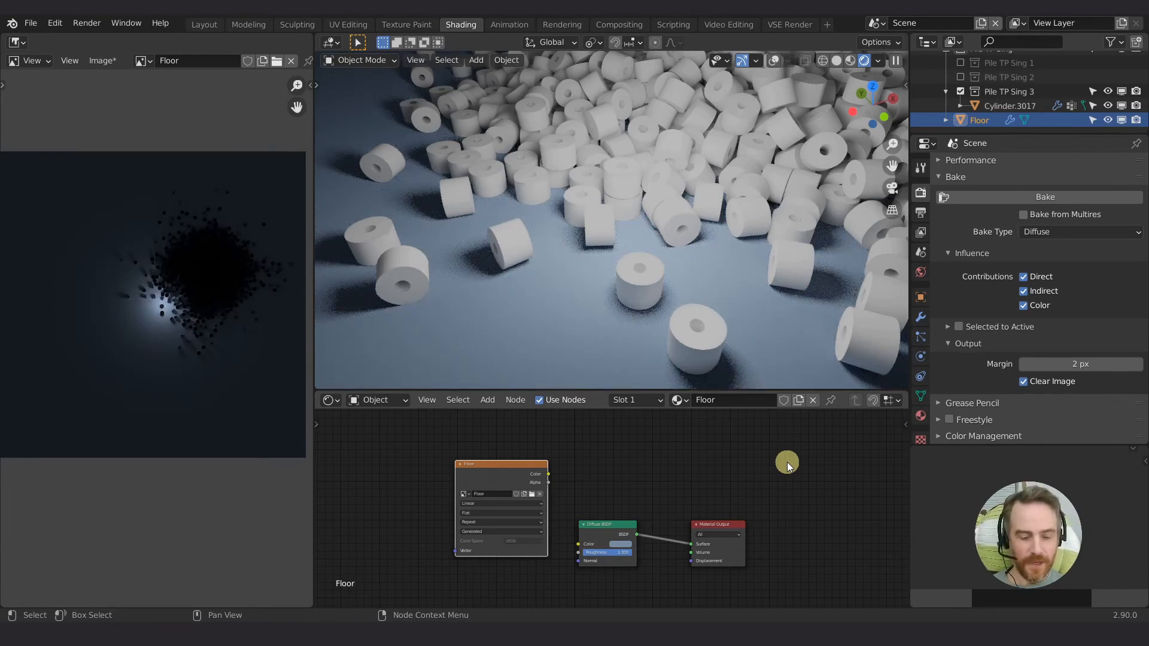
Save the project and then an incremented copy as QS_0212_SmoothShdw_0103.blend.
key("ctrl+s")
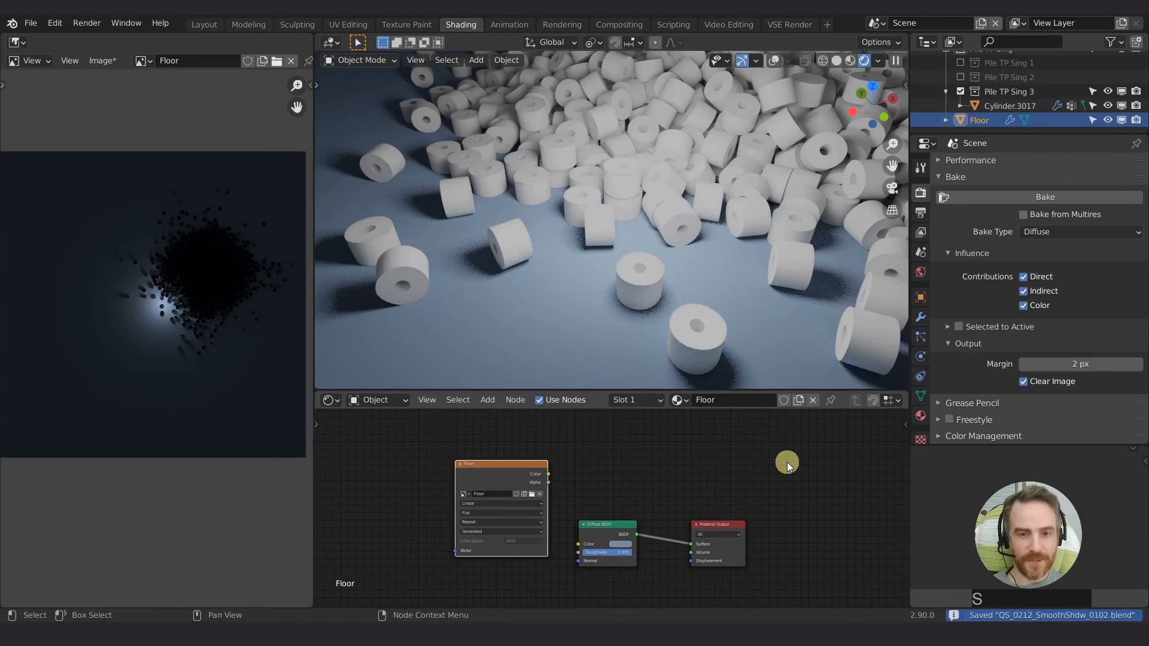
key("ctrl+shift+s")
key("KP_Add")
key("KP_Enter")
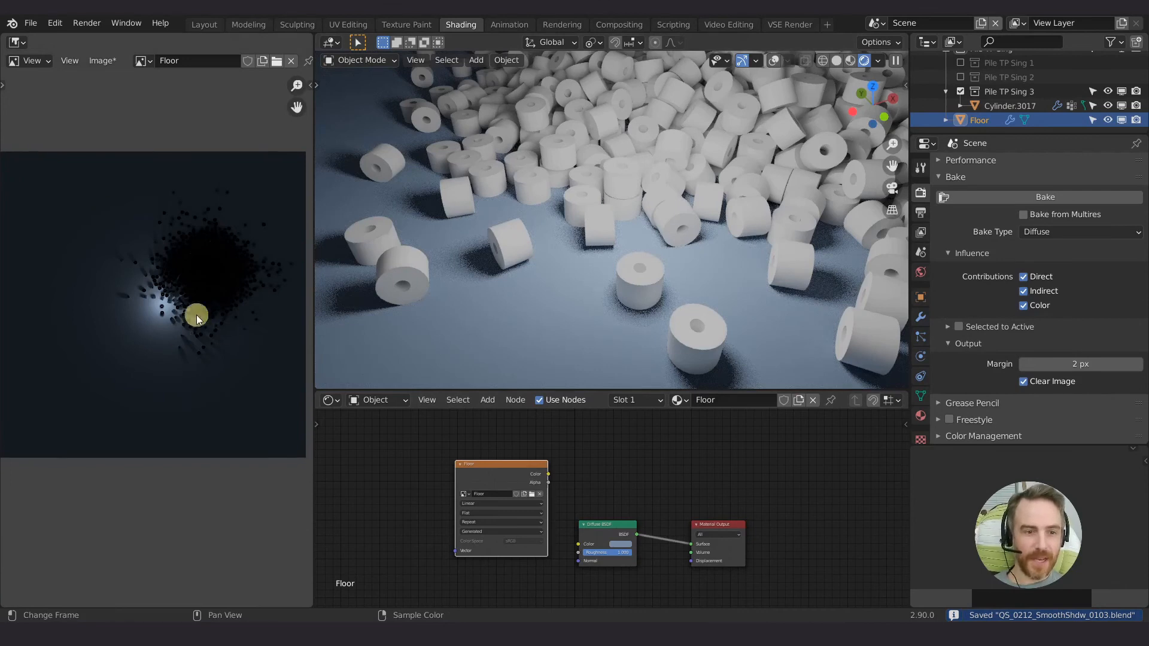
Inspect the baked floor shadows up close and move the Floor texture and Diffuse BSDF nodes apart to make room.
scroll(179, 308, "up", 6)
middle_click_drag(209, 239, 215, 289, "shift")
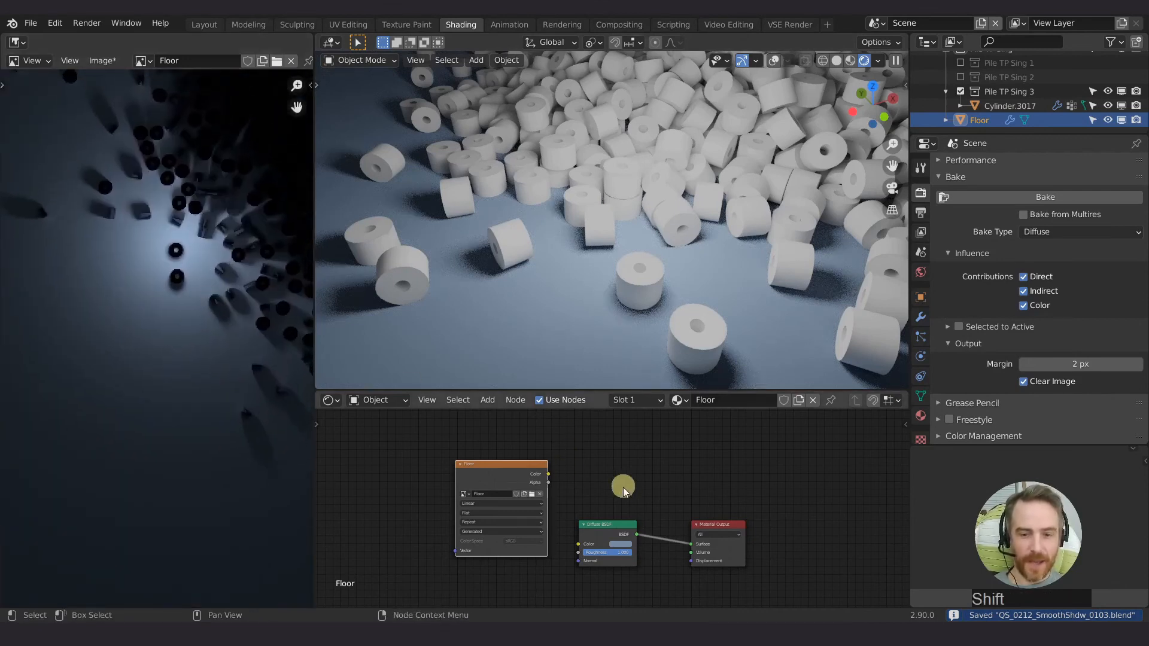
left_click_drag(524, 473, 489, 441)
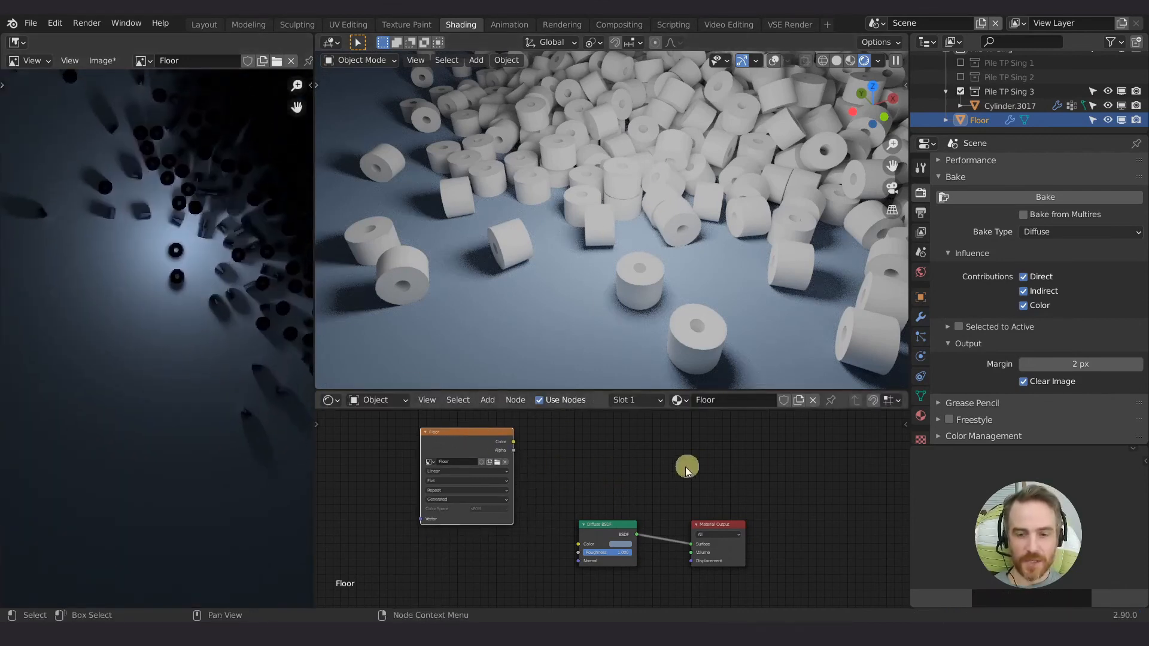
left_click_drag(606, 535, 521, 562)
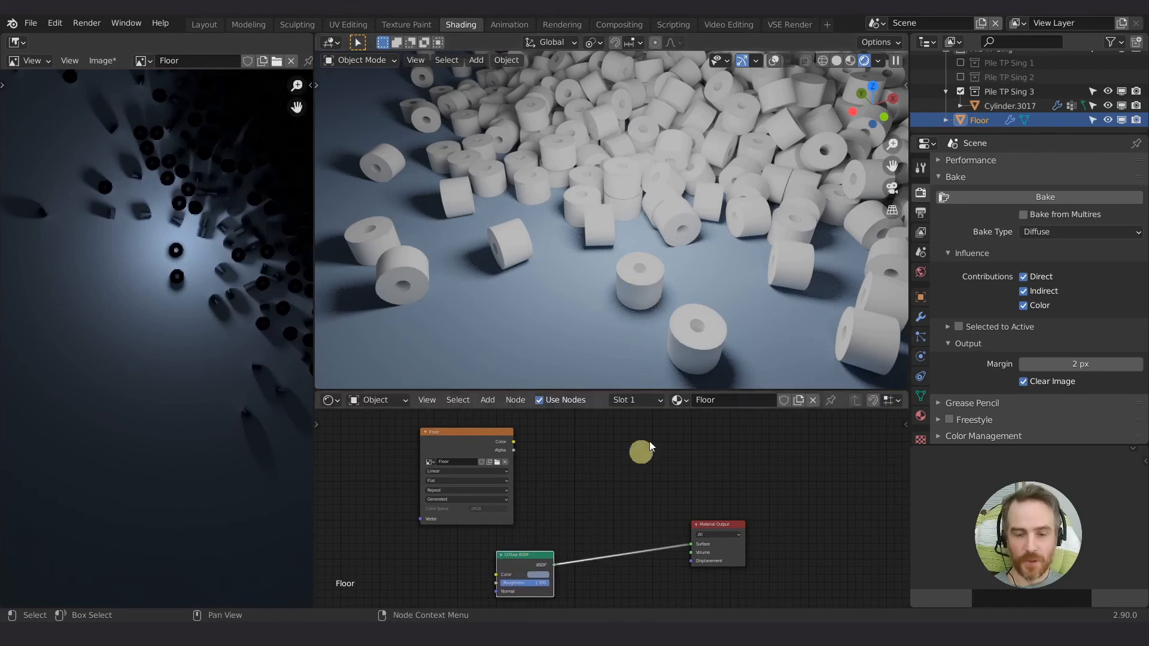
Duplicate the Diffuse BSDF node and place the copy between the Floor texture and Material Output nodes.
left_click(526, 560)
key("shift+a")
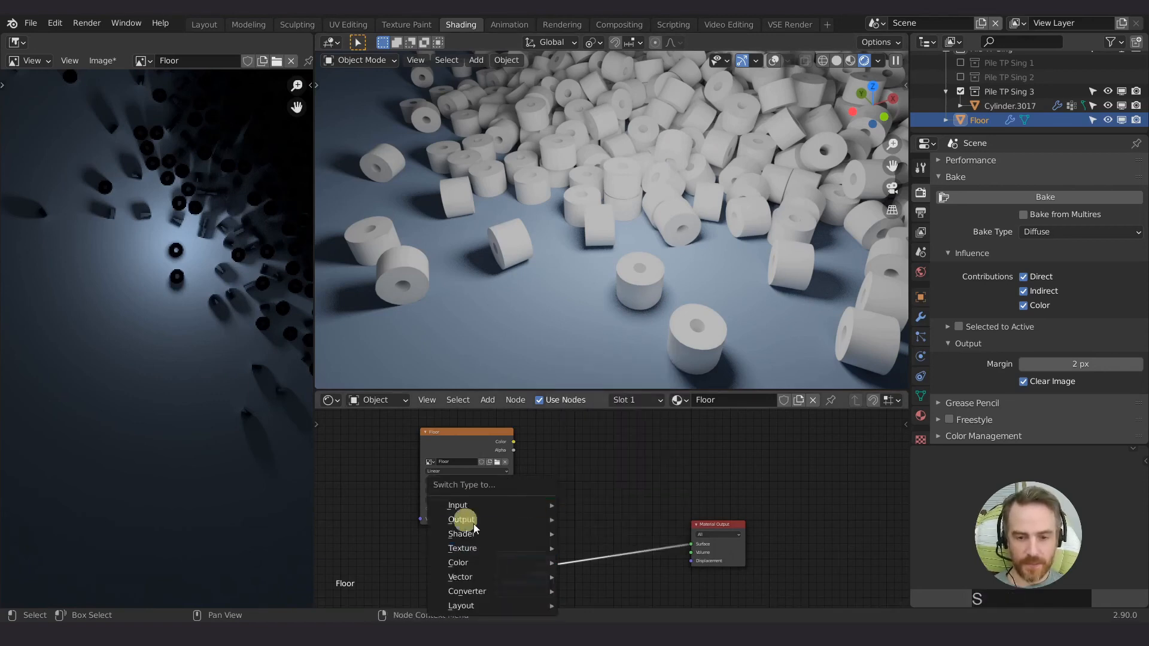
key("Escape")
key("shift+d")
left_click(577, 498)
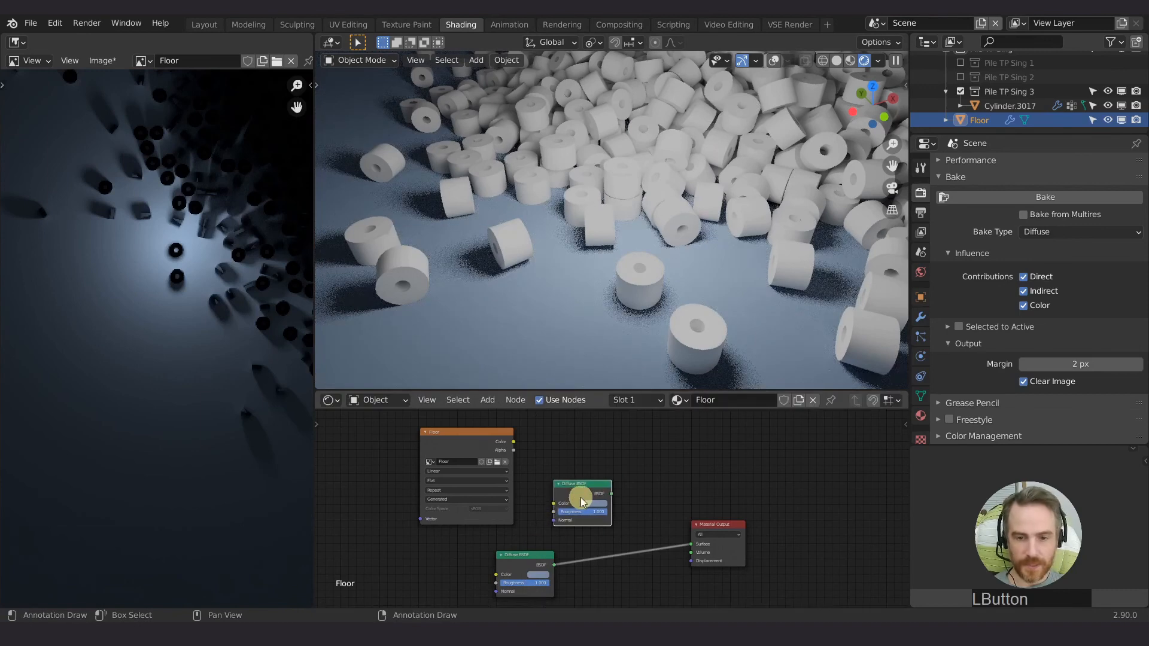
Set the duplicated Diffuse BSDF's color to pure white, with saturation 0 and value 1.
scroll(663, 526, "up", 2)
middle_click_drag(663, 526, 584, 493)
left_click(513, 475)
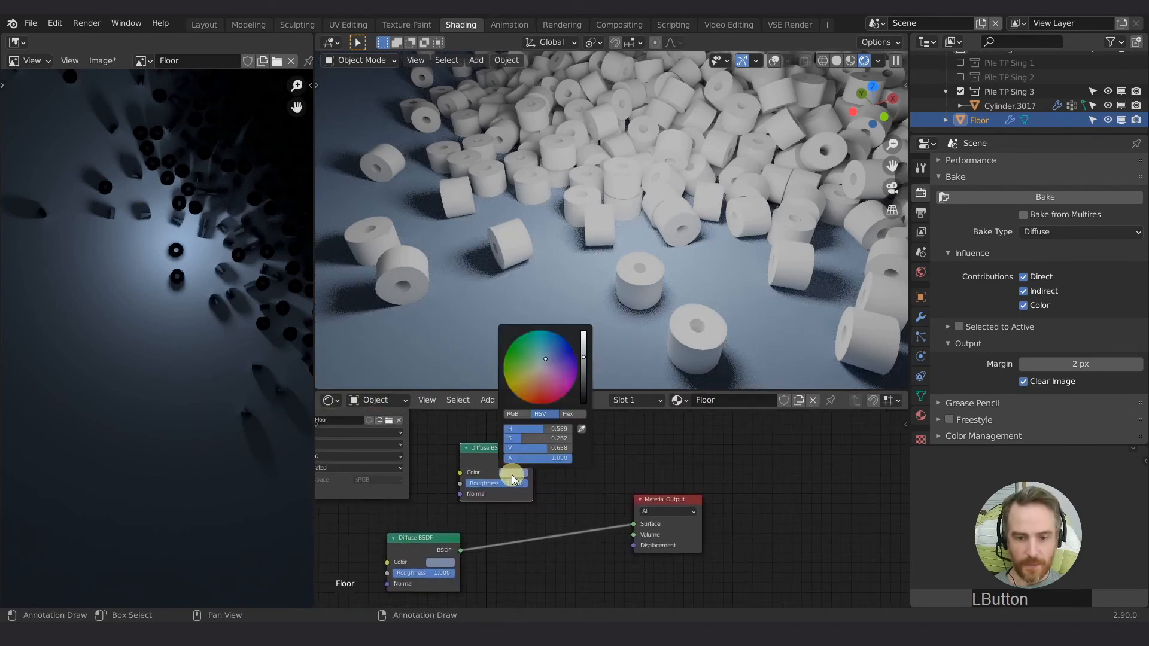
left_click_drag(584, 359, 595, 285)
left_click_drag(520, 439, 451, 467)
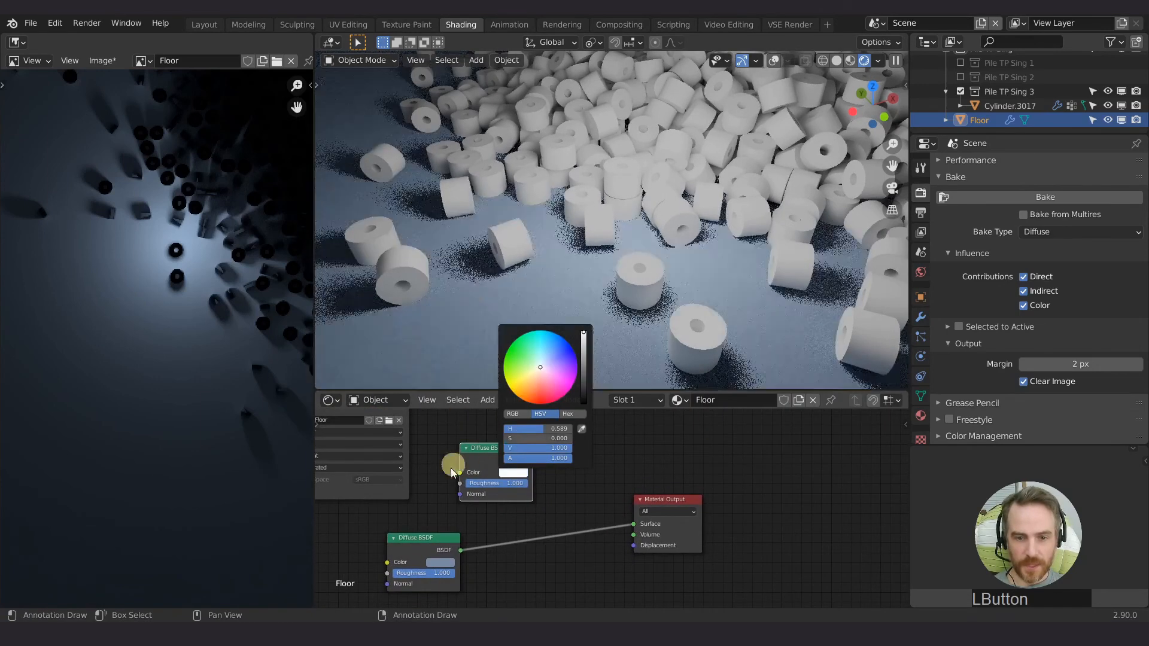
left_click(513, 472)
left_click(492, 457)
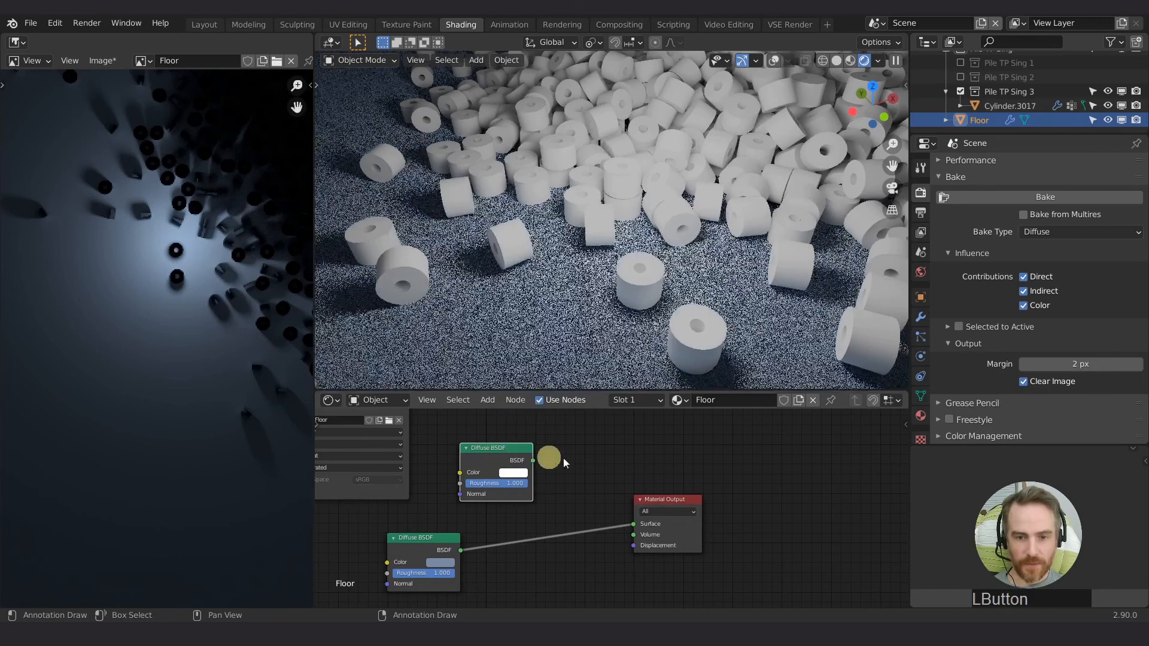
Connect the white Diffuse BSDF to the Material Output's Surface and place it just in front of that node.
left_click_drag(533, 462, 634, 525)
left_click_drag(484, 453, 528, 507)
scroll(489, 455, "down", 2)
middle_click_drag(505, 456, 571, 509)
Make the Floor texture node the bake target and bake the diffuse pass of the white floor into it.
left_click(428, 458)
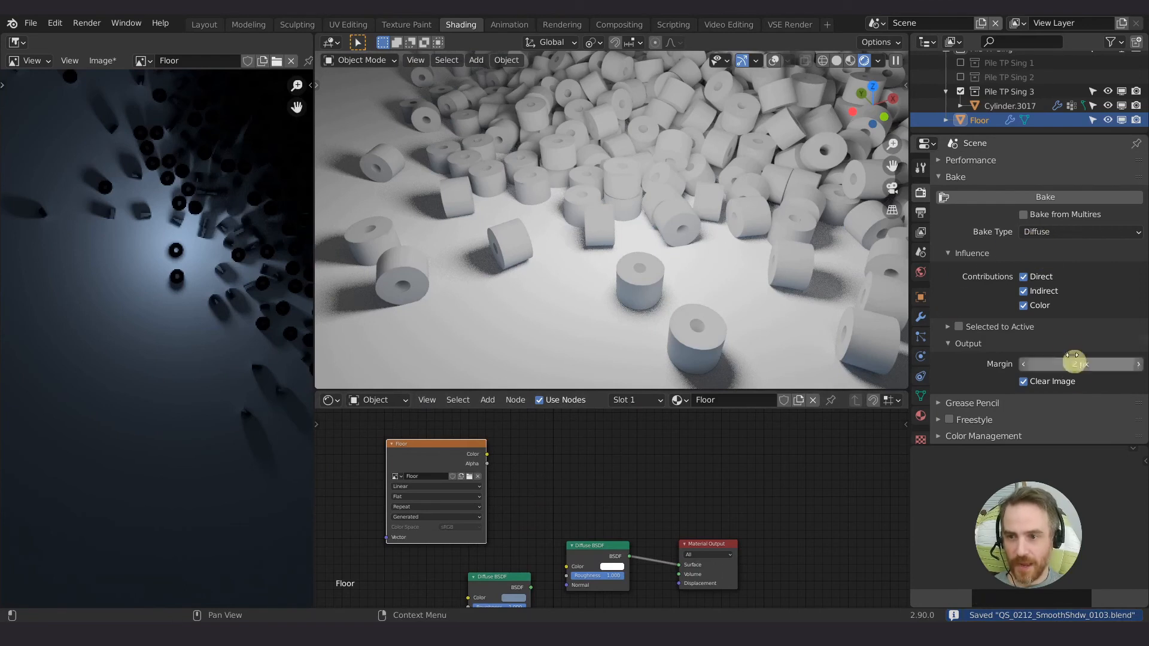
left_click(1041, 197)
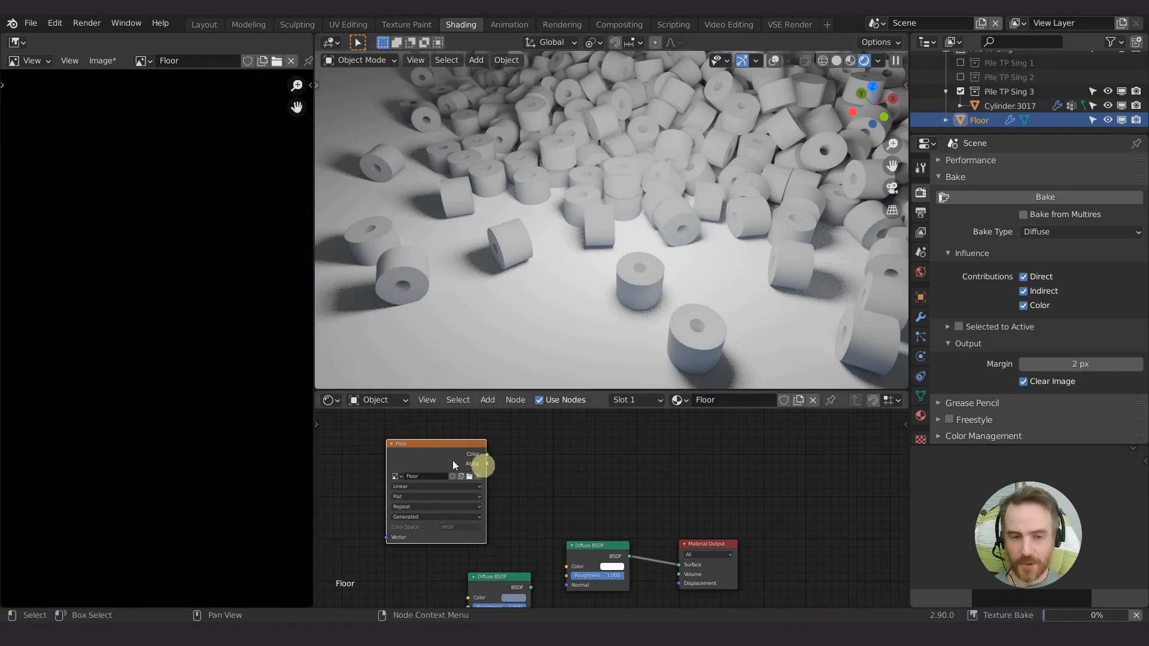
scroll(204, 389, "down", 5)
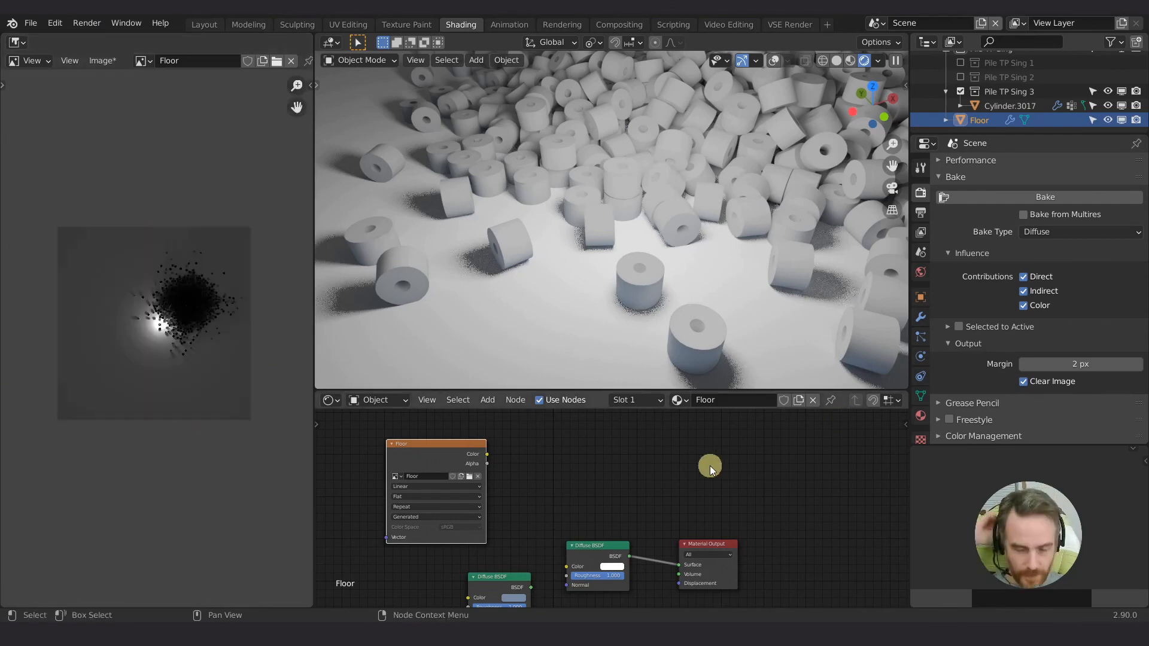
mouse_move(540, 501)
middle_mouse_down()
mouse_move(552, 461)
mouse_move(550, 501)
middle_mouse_up()
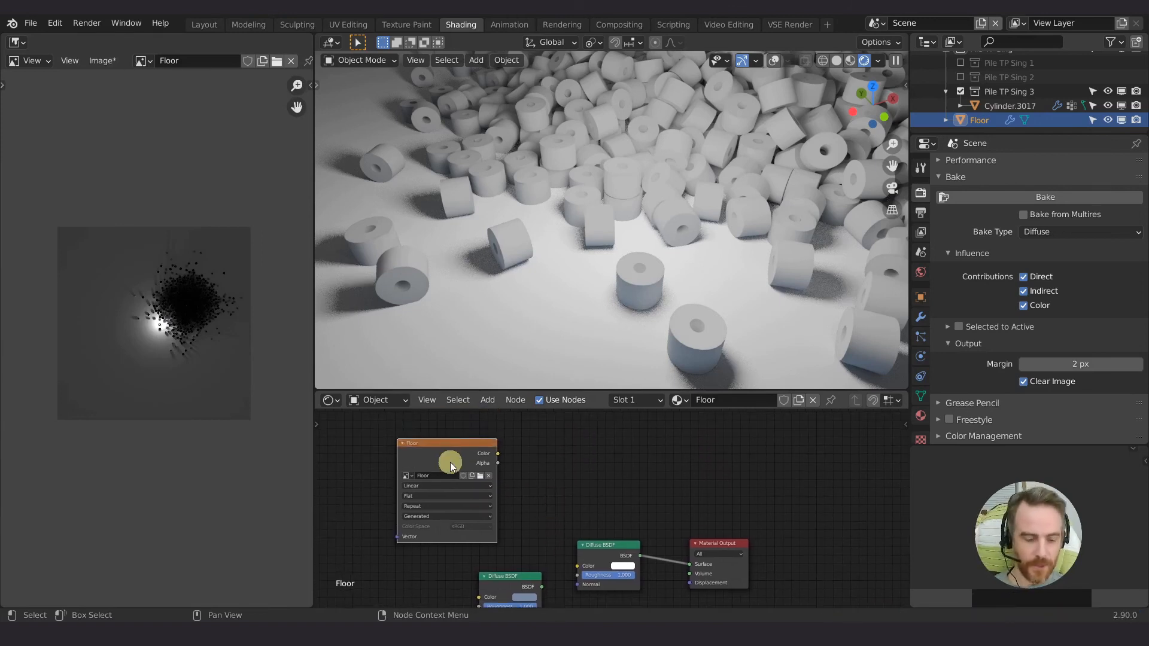
Preview the Floor texture directly on the floor through a Viewer node and check its shadows up close in Material Preview shading.
left_click(450, 461, "ctrl+shift")
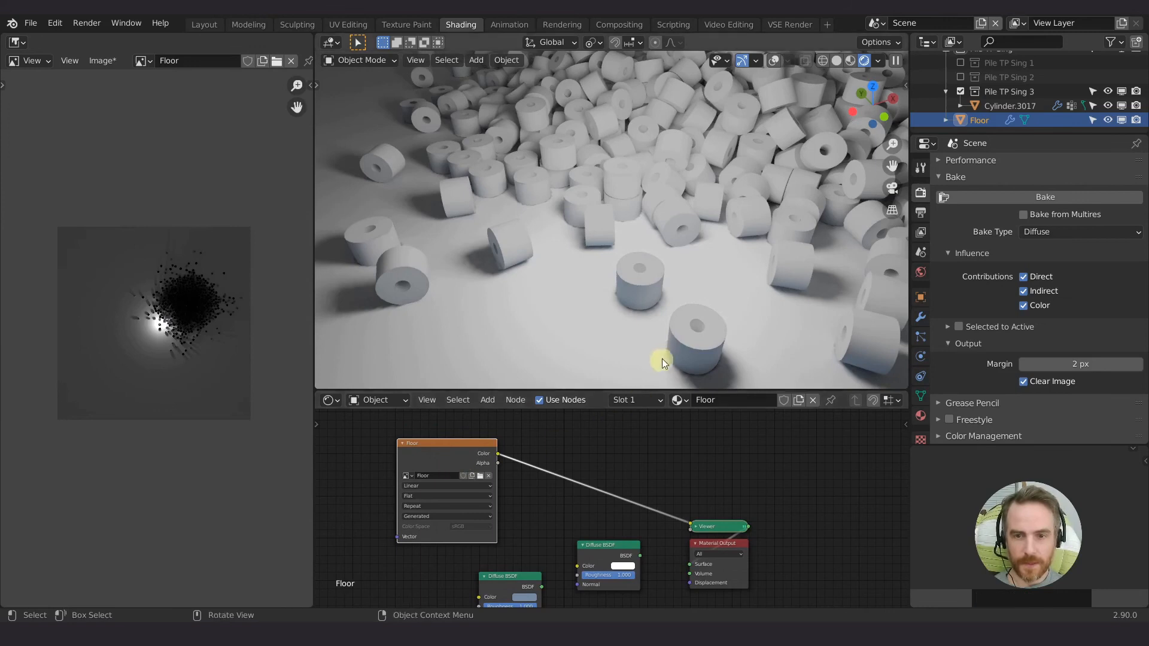
middle_click_drag(679, 341, 530, 282, "shift")
right_click(644, 277, "shift")
right_click_drag(644, 276, 667, 286, "shift")
scroll(666, 286, "up", 3)
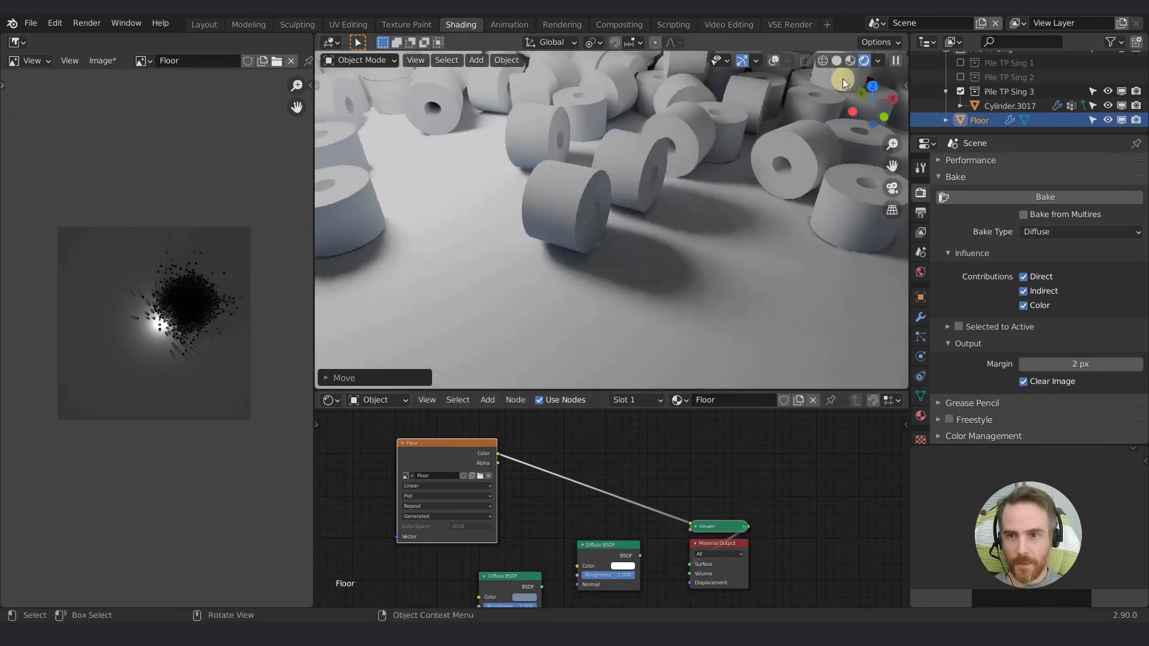
left_click(850, 60)
middle_click_drag(655, 277, 663, 271, "shift")
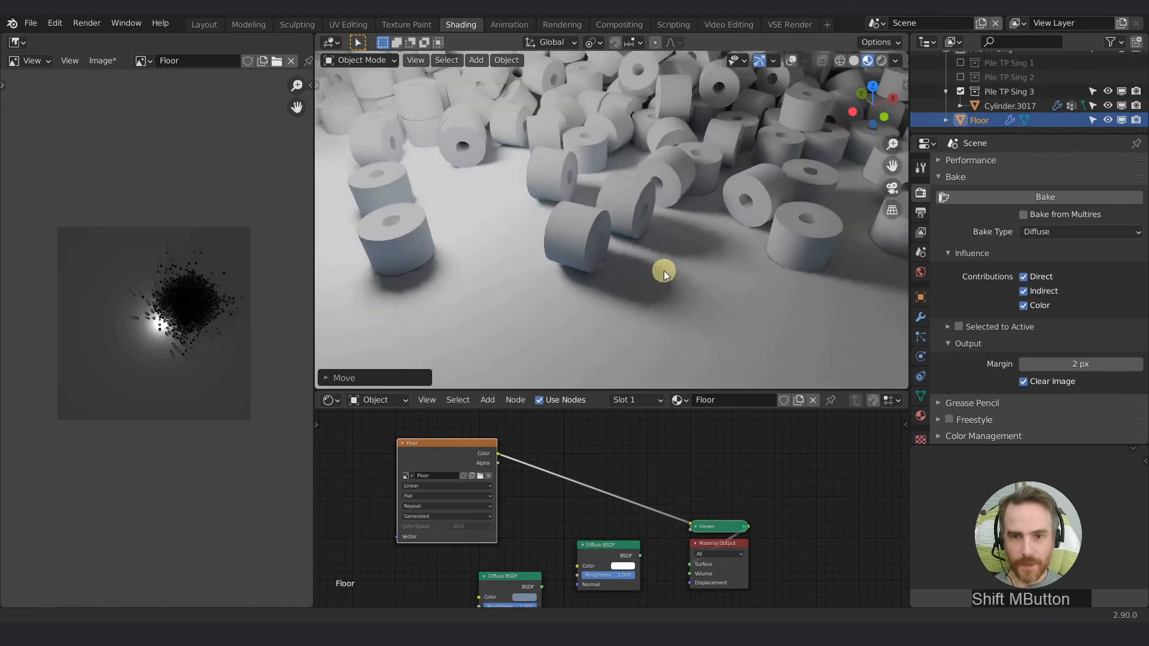
scroll(655, 271, "up", 3)
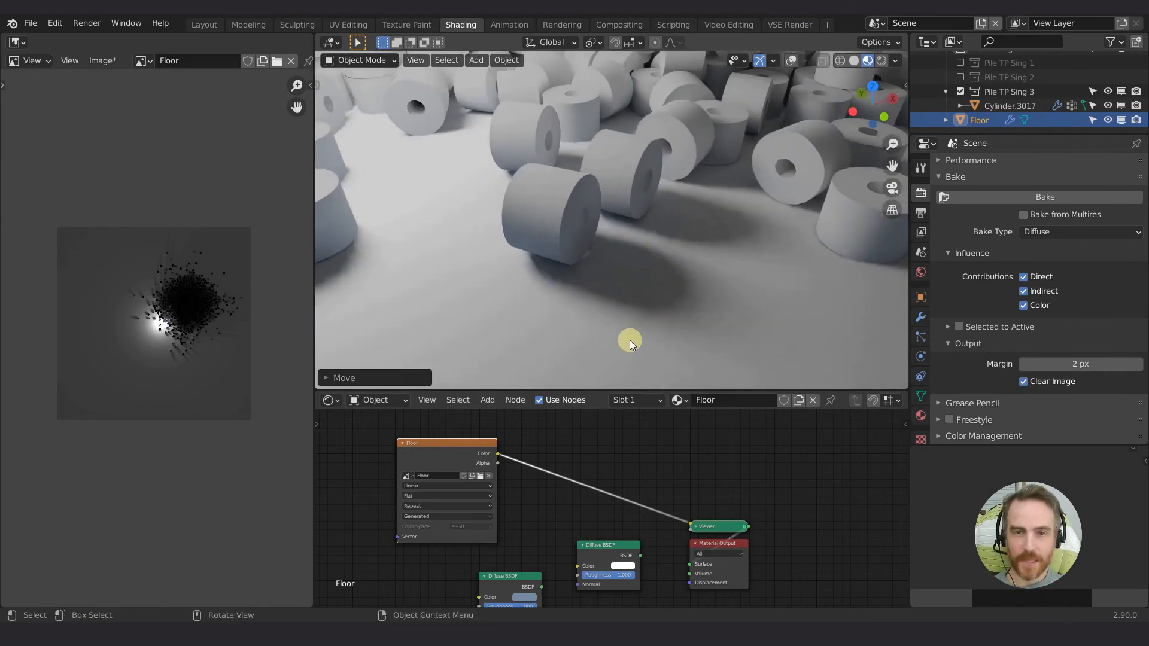
Save a copy of the baked Floor image as Floor_Shadow_Bake_01.png in RGB with a color depth of 16.
left_click(102, 60)
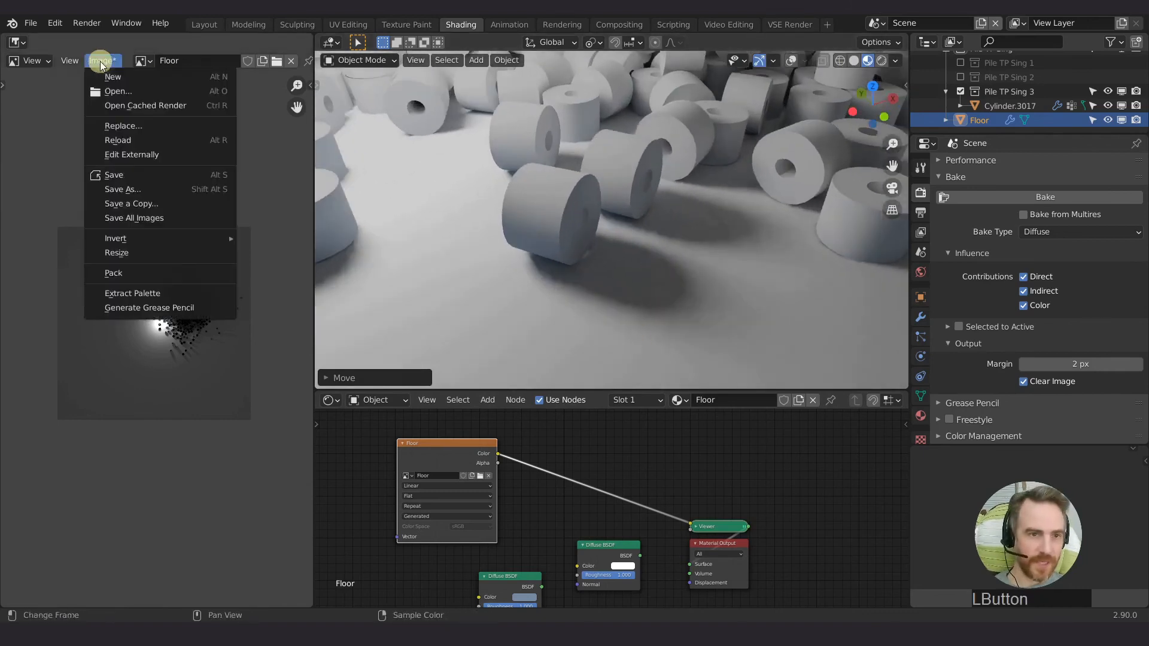
left_click(110, 204)
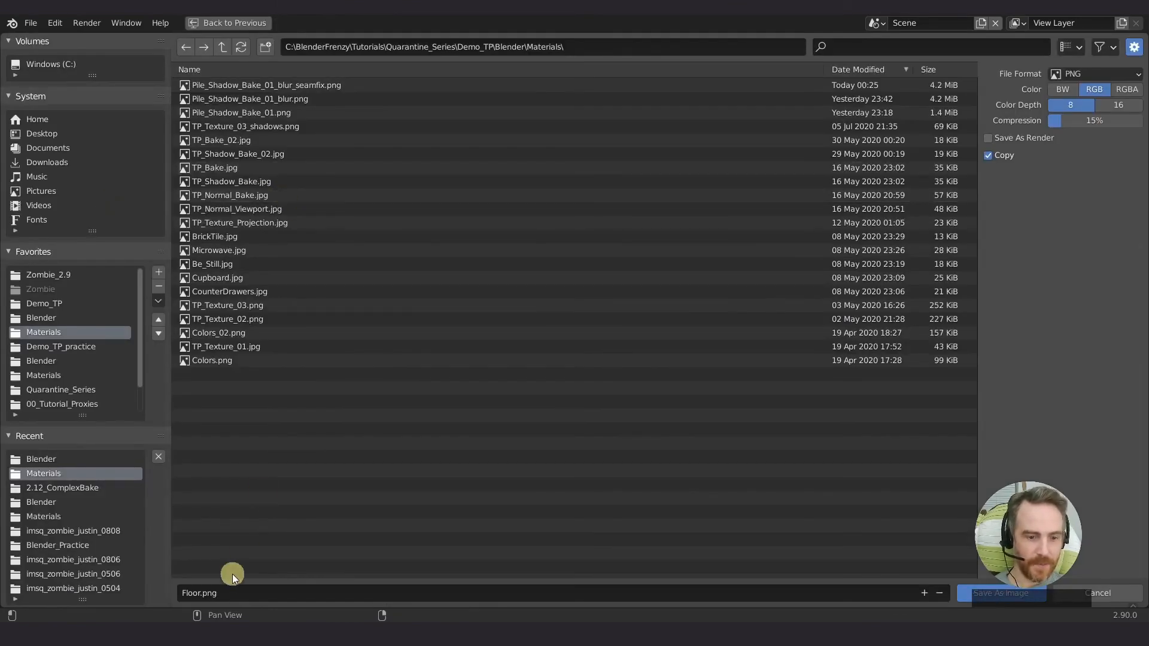
left_click(200, 594)
type("_Shadow")
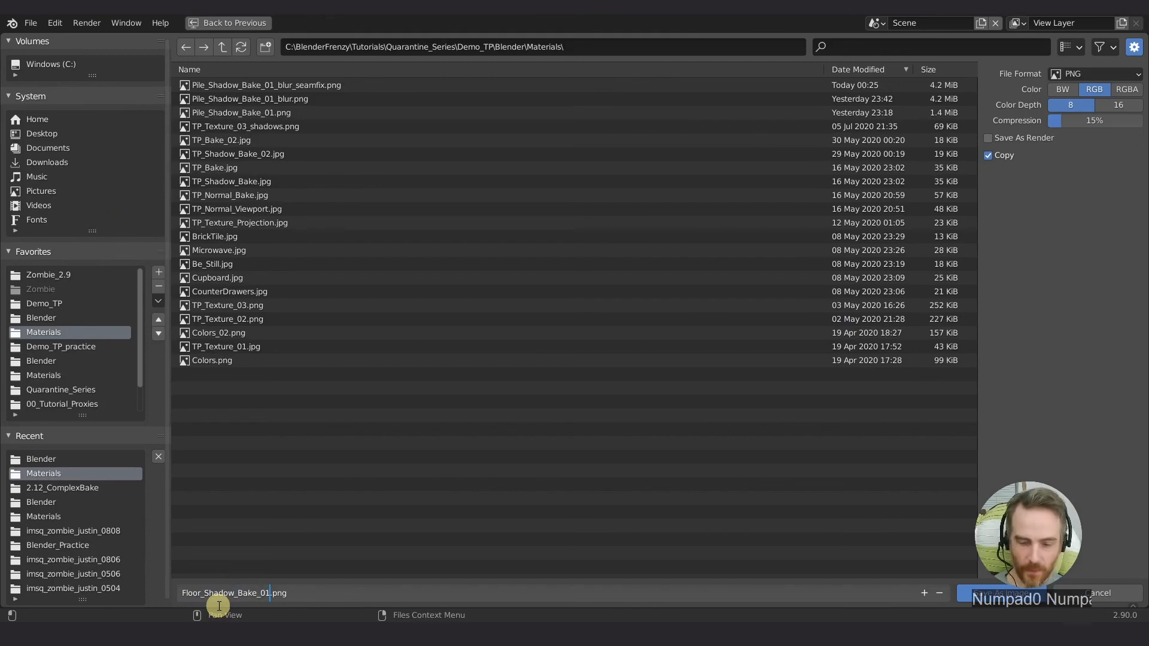
type("_Bake_01")
key("Return")
left_click(1127, 93)
left_click(1099, 91)
left_click(1121, 106)
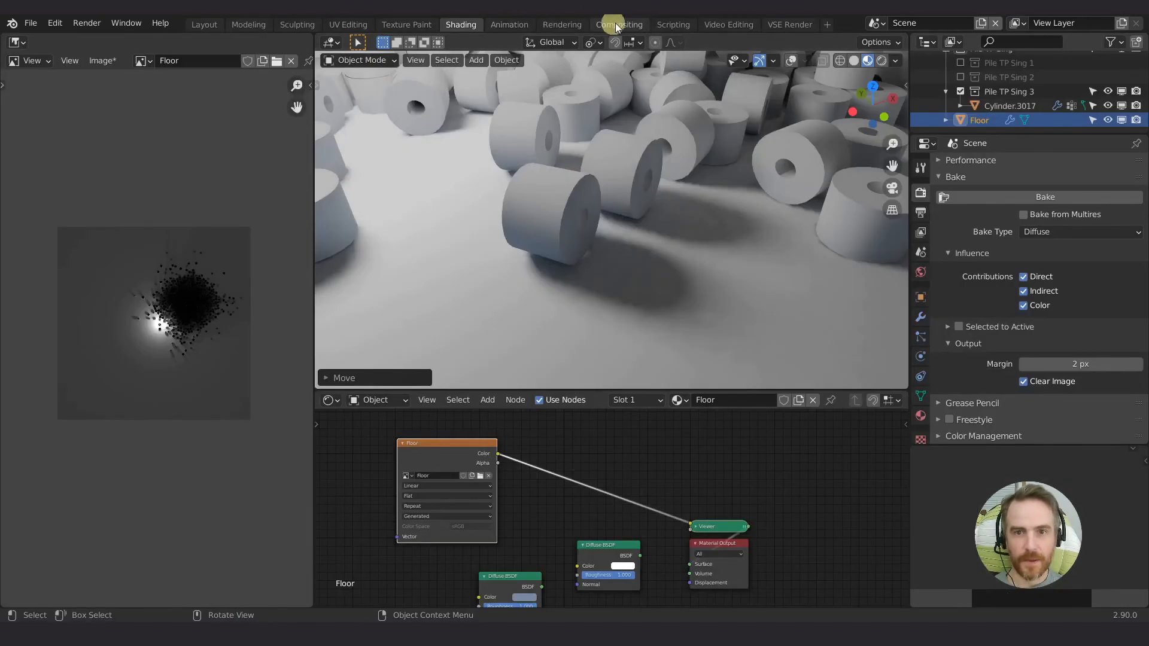
Load Floor_Shadow_Bake_01.png into the image node that feeds the Blur node in the Compositing workspace.
left_click(616, 24)
left_click(239, 329)
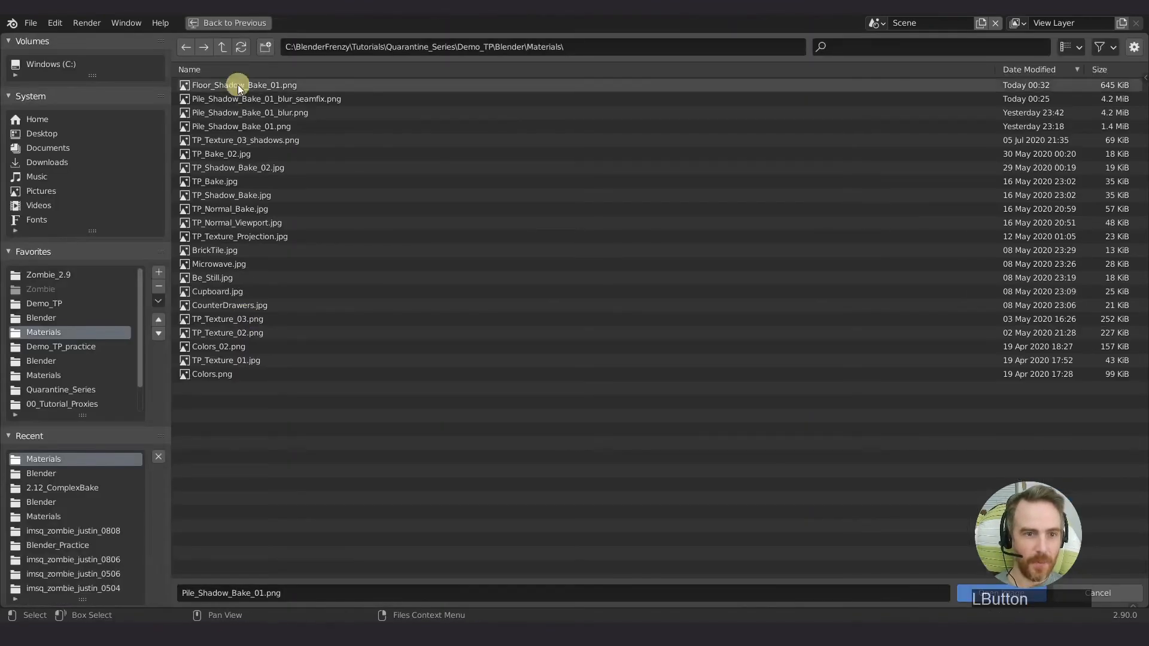
double_click(250, 85)
left_click_drag(413, 204, 355, 228)
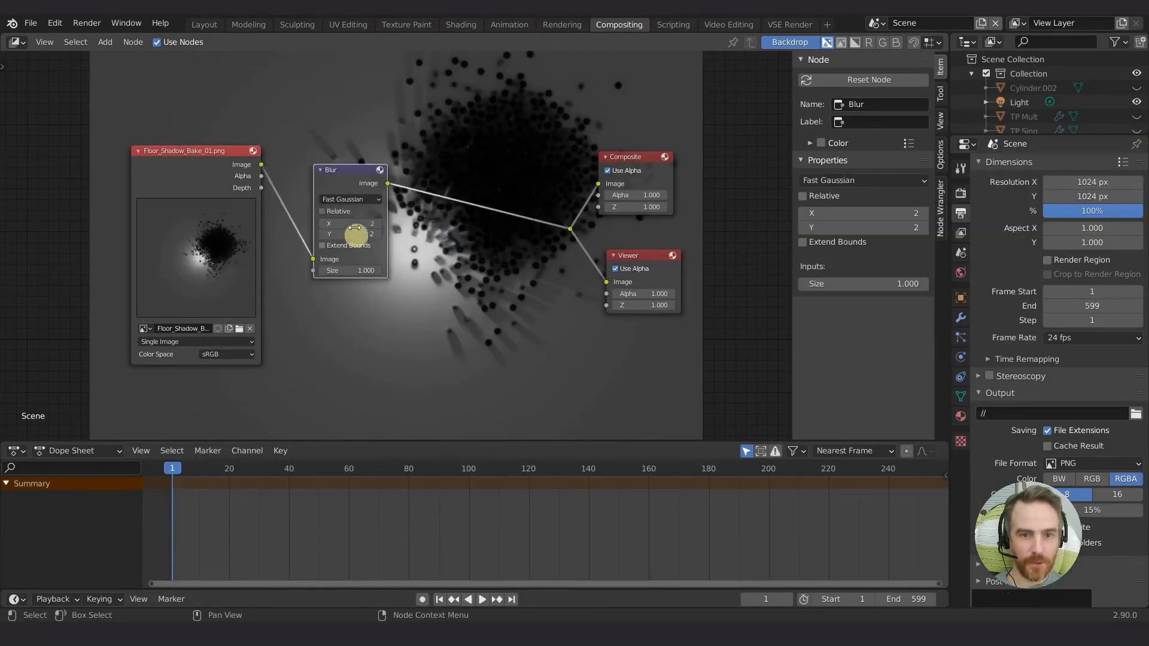
Show the Render Result in the Rendering workspace and render the blurred floor shadow image.
left_click(561, 26)
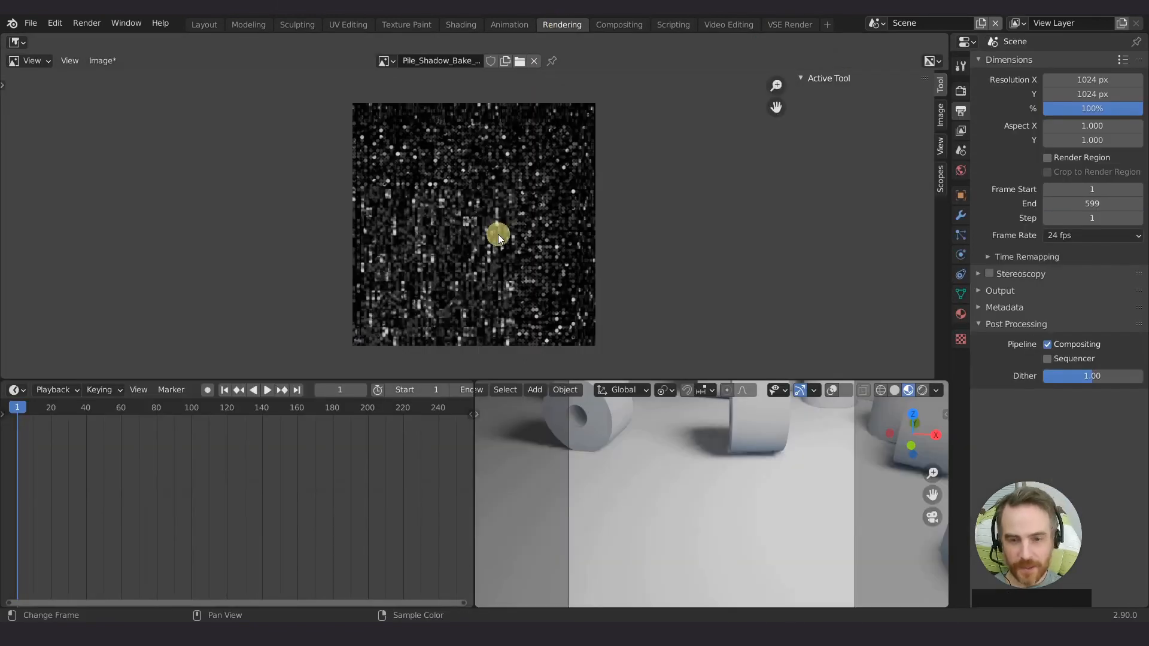
left_click(385, 61)
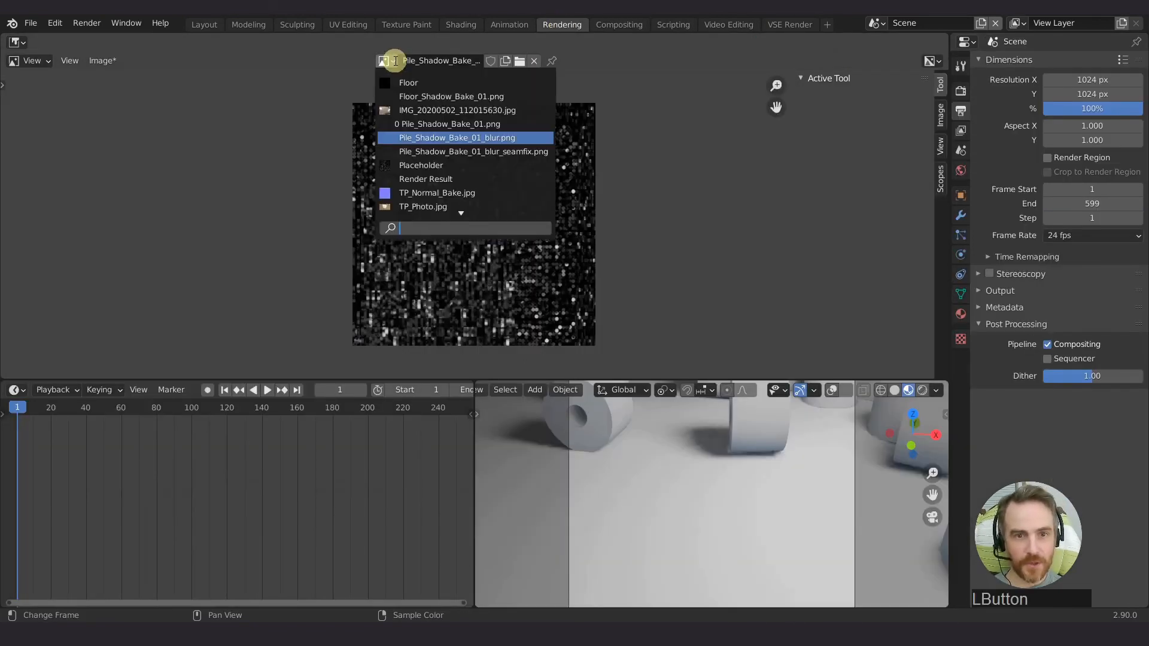
left_click(435, 181)
key("F12")
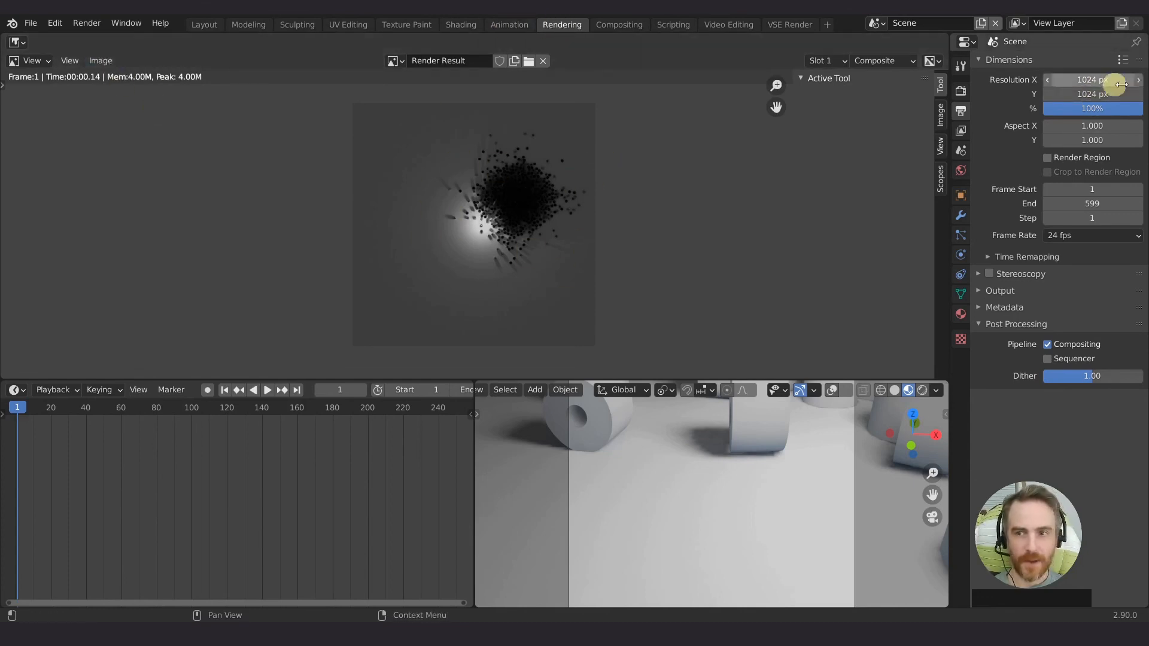
Save the rendered image as Floor_Shadow_Bake_01_blur.png in RGB with a color depth of 16.
left_click(100, 60)
left_click(134, 189)
left_click(270, 593)
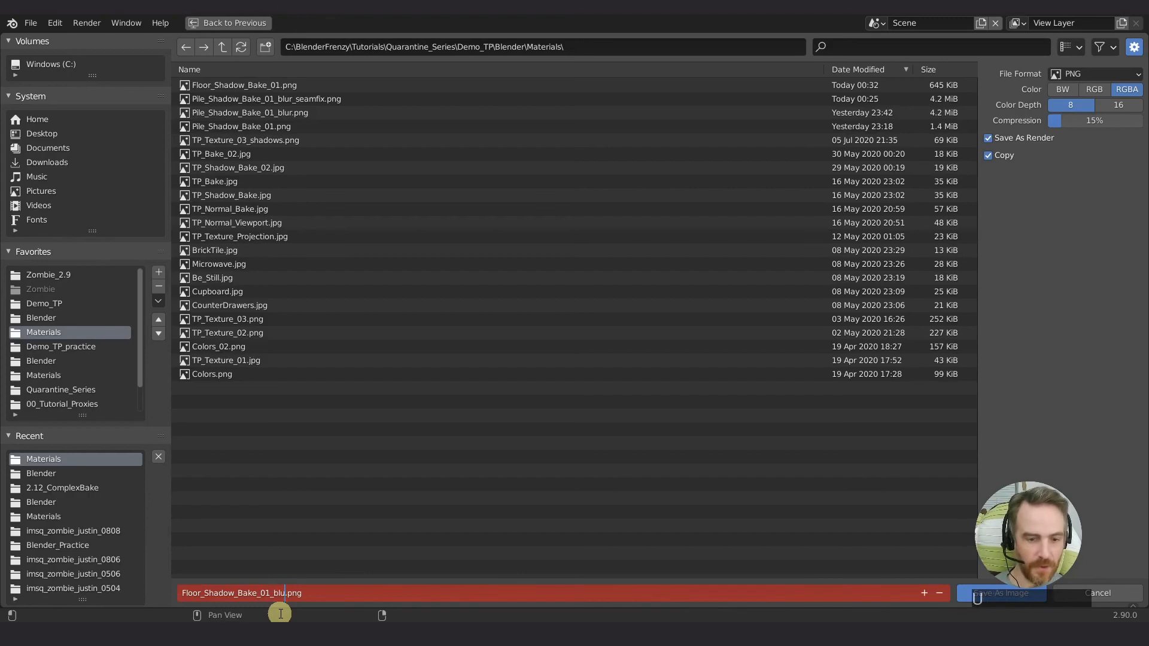
key("Return")
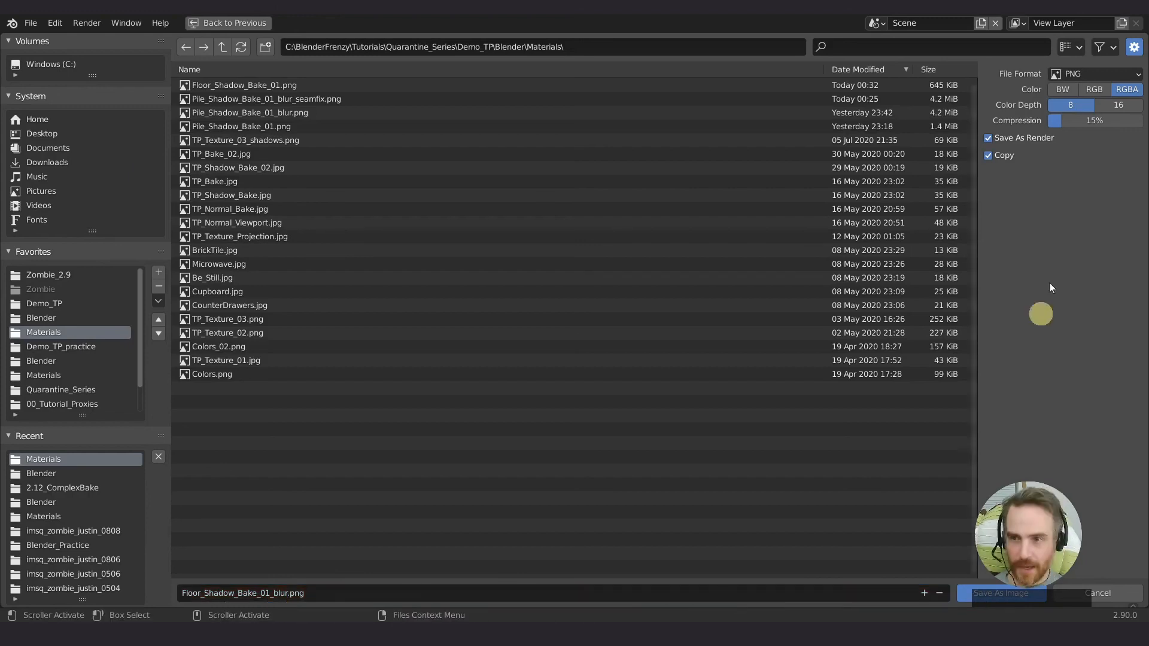
left_click(1093, 89)
left_click(1116, 105)
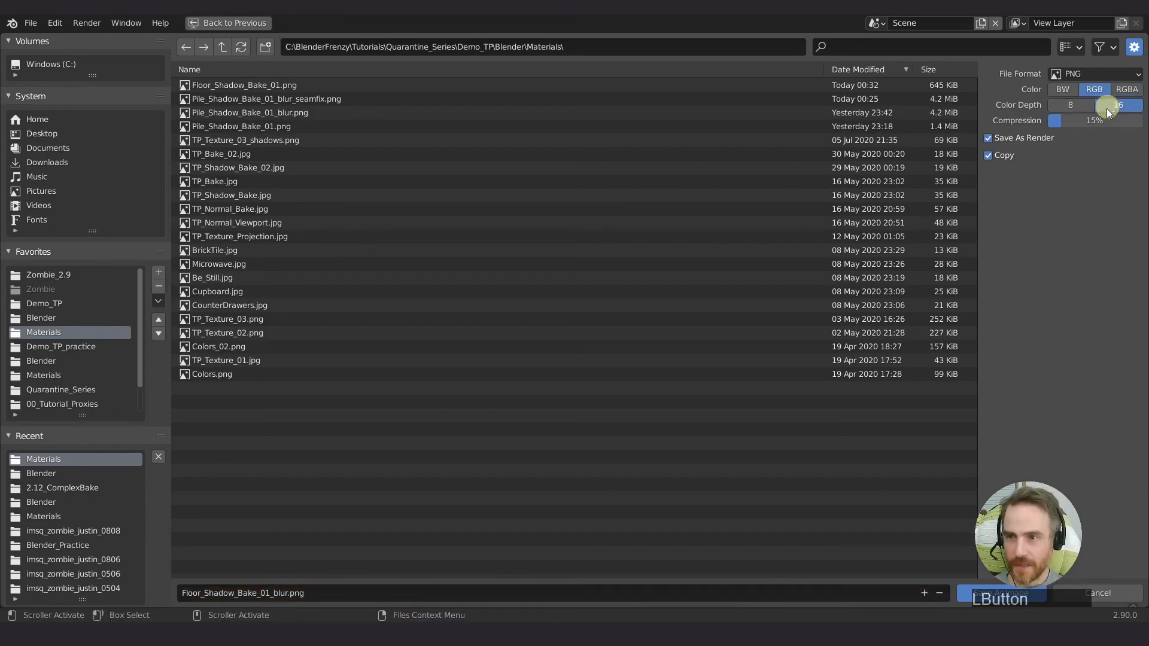
left_click(957, 584)
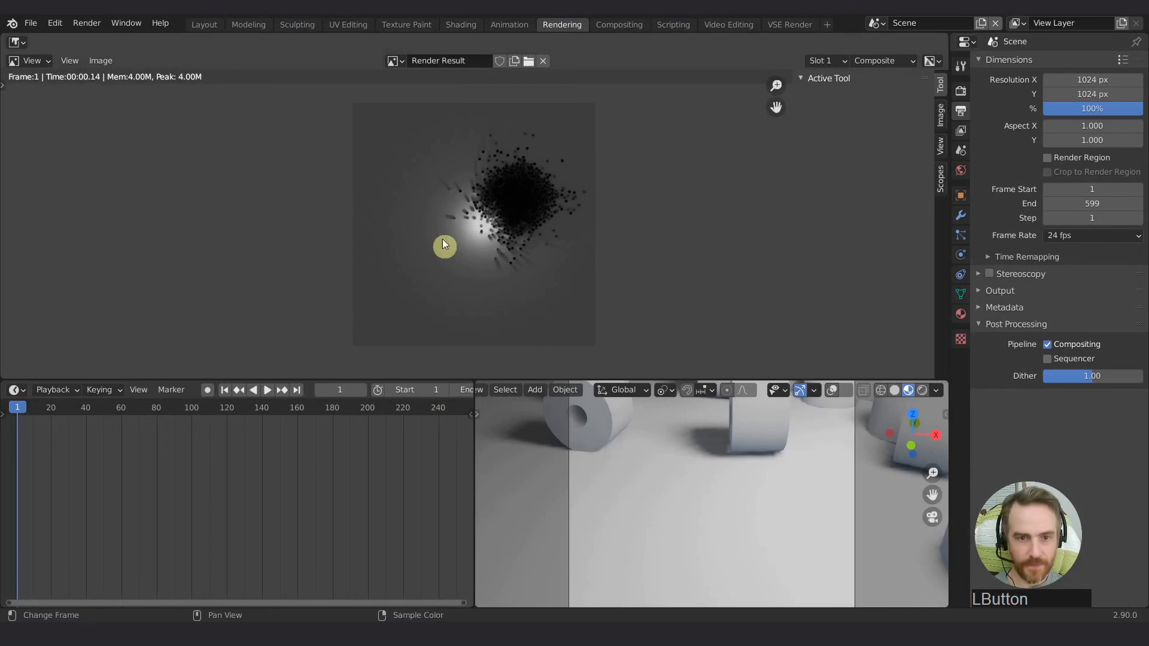
Return to the Shading workspace and load Floor_Shadow_Bake_01_blur.png into the floor's image texture node.
left_click(460, 24)
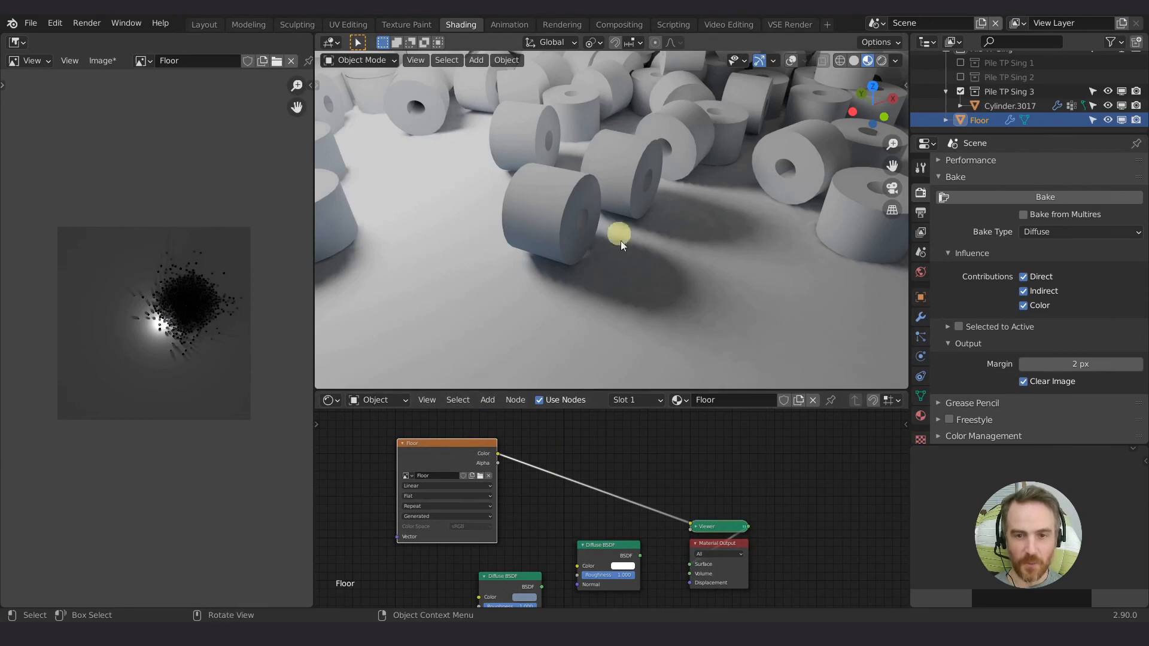
left_click(480, 475)
double_click(241, 84)
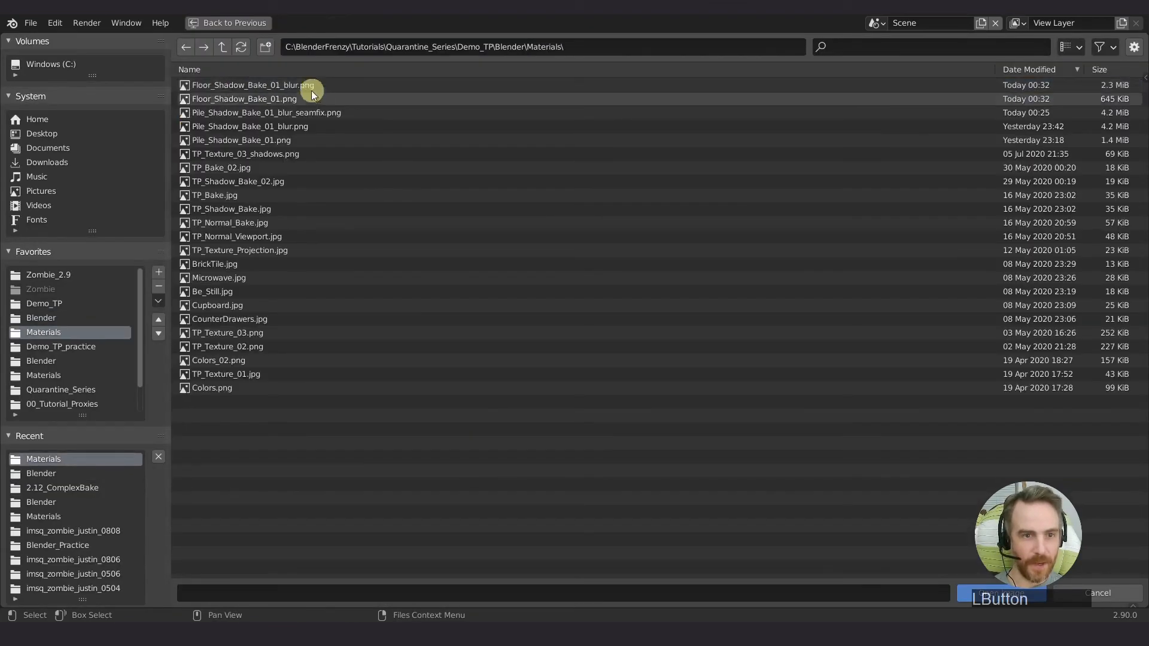
double_click(305, 85)
scroll(626, 250, "down", 10)
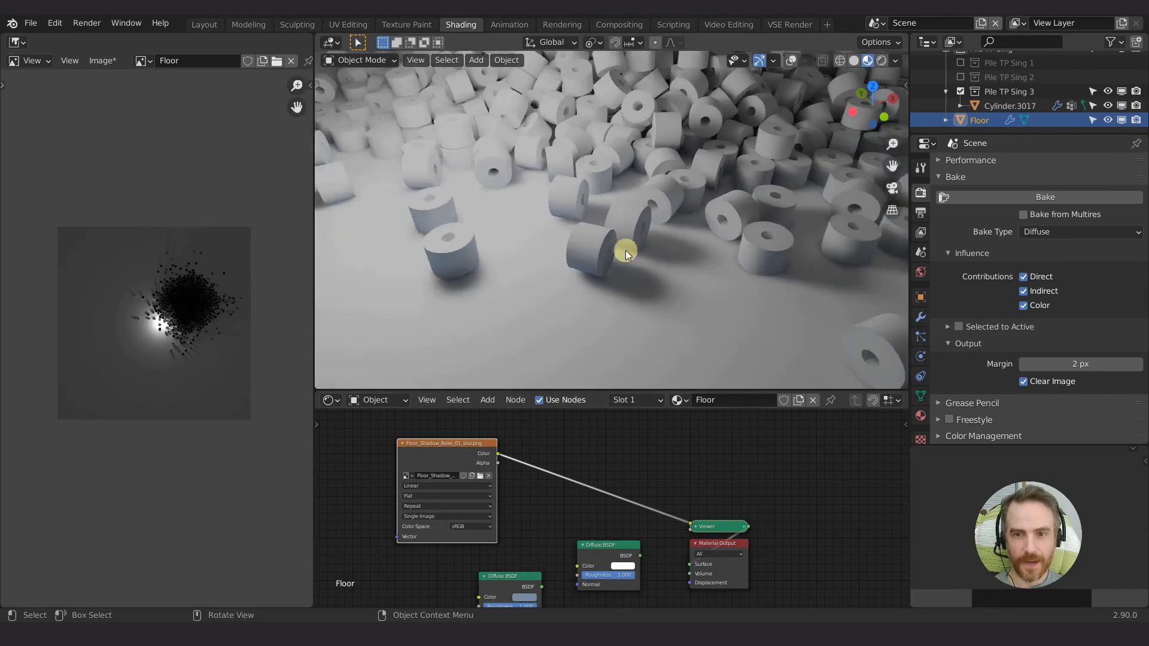
scroll(624, 251, "down", 1)
Hide the Light from the viewport and check the pile with its baked shadows in the Layout workspace.
scroll(1037, 105, "up", 8)
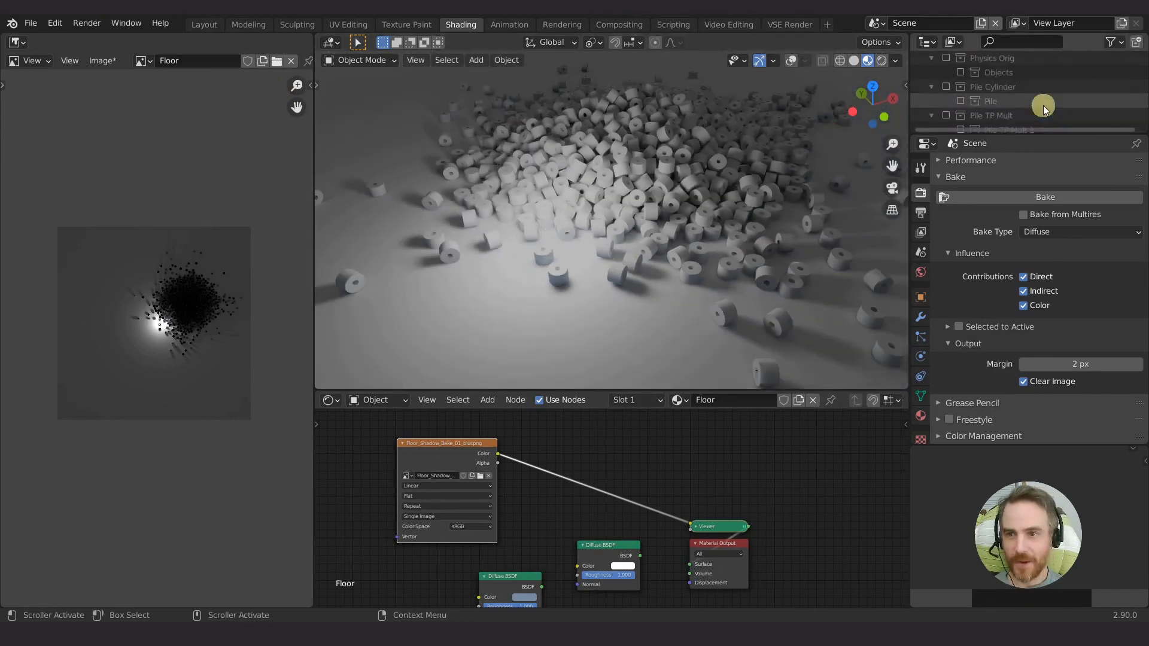
left_click(1109, 102)
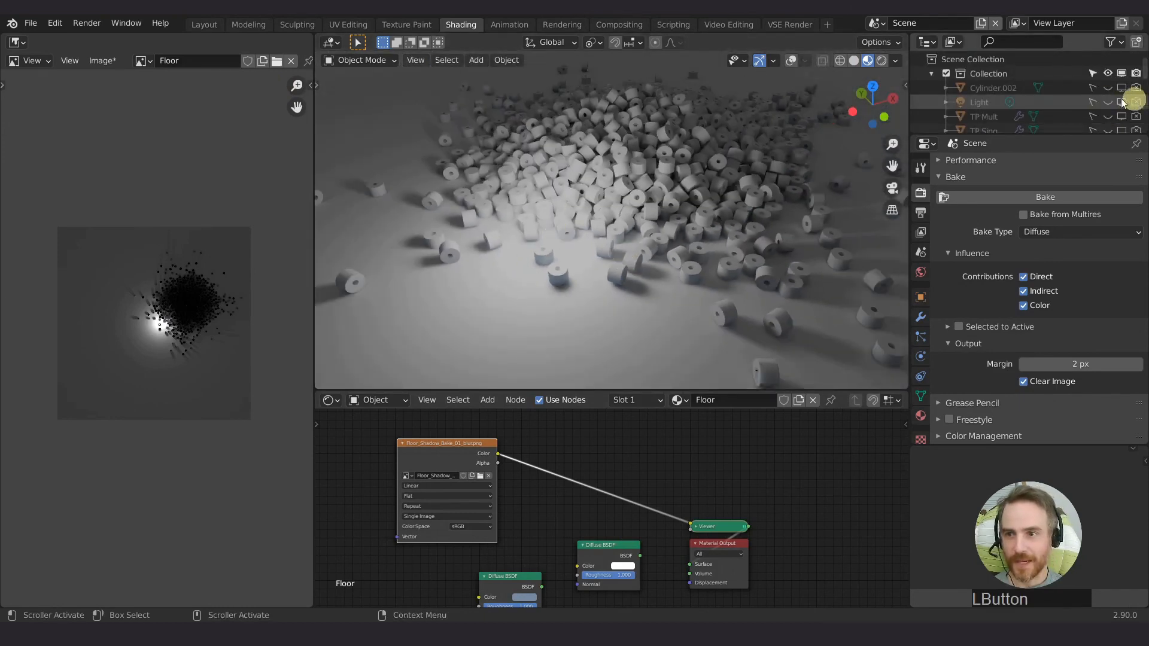
left_click(207, 25)
middle_click_drag(504, 268, 600, 303)
scroll(605, 276, "up", 5)
scroll(601, 267, "up", 2)
scroll(562, 312, "up", 3)
mouse_move(604, 353)
middle_mouse_down("shift")
mouse_move(559, 299)
mouse_move(540, 329)
mouse_move(591, 414)
mouse_move(590, 325)
mouse_move(612, 343)
middle_mouse_up("shift")
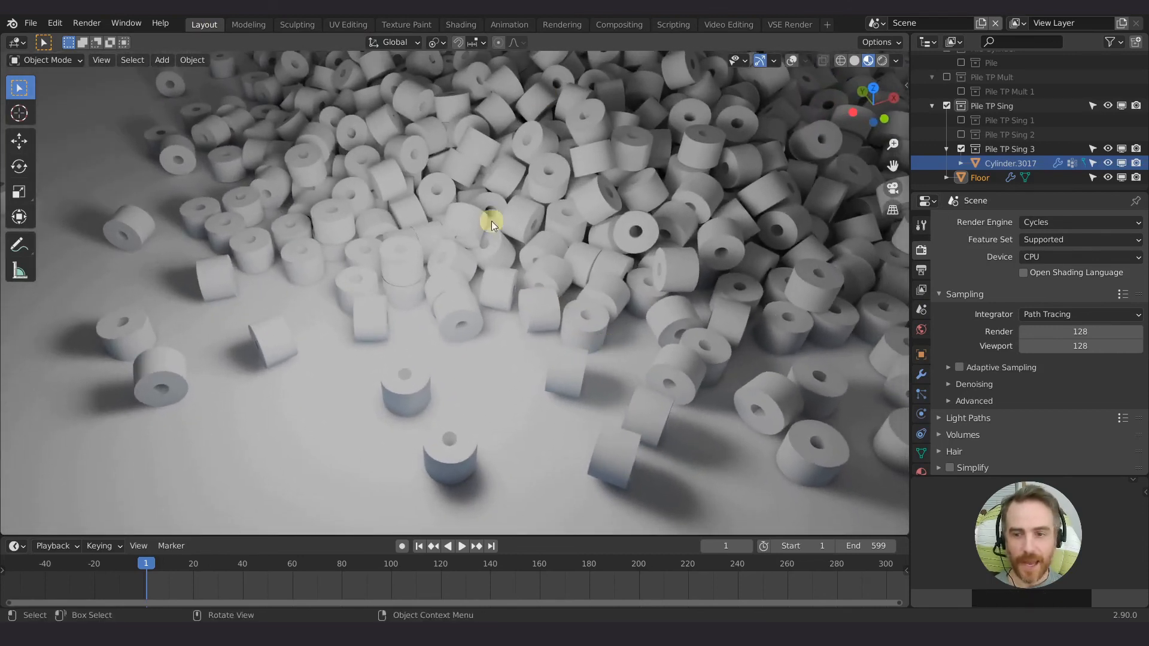
Remove the Subdivision modifiers from the Floor and from the toilet paper pile Cylinder.3017.
left_click(921, 374)
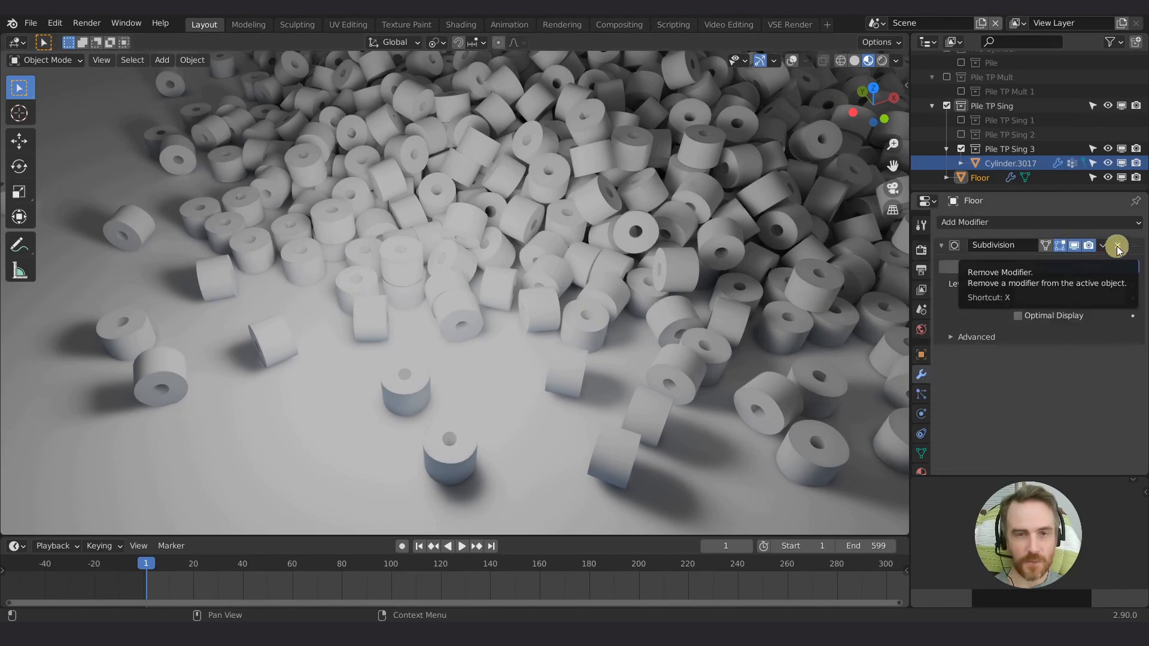
left_click(1117, 247)
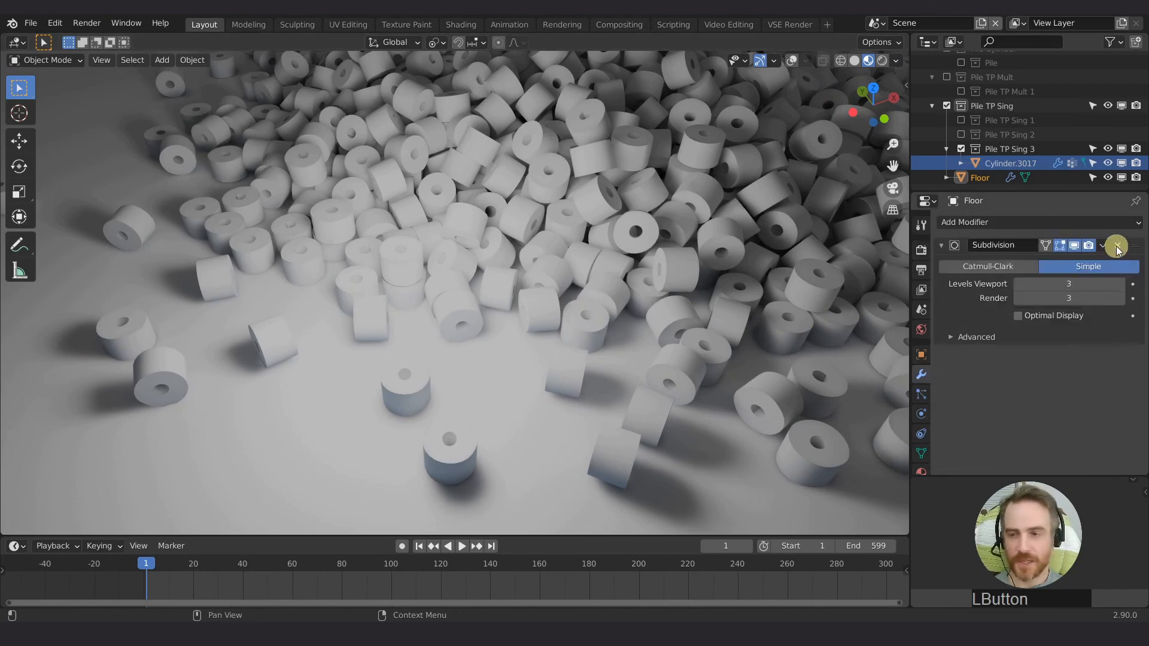
left_click(595, 156)
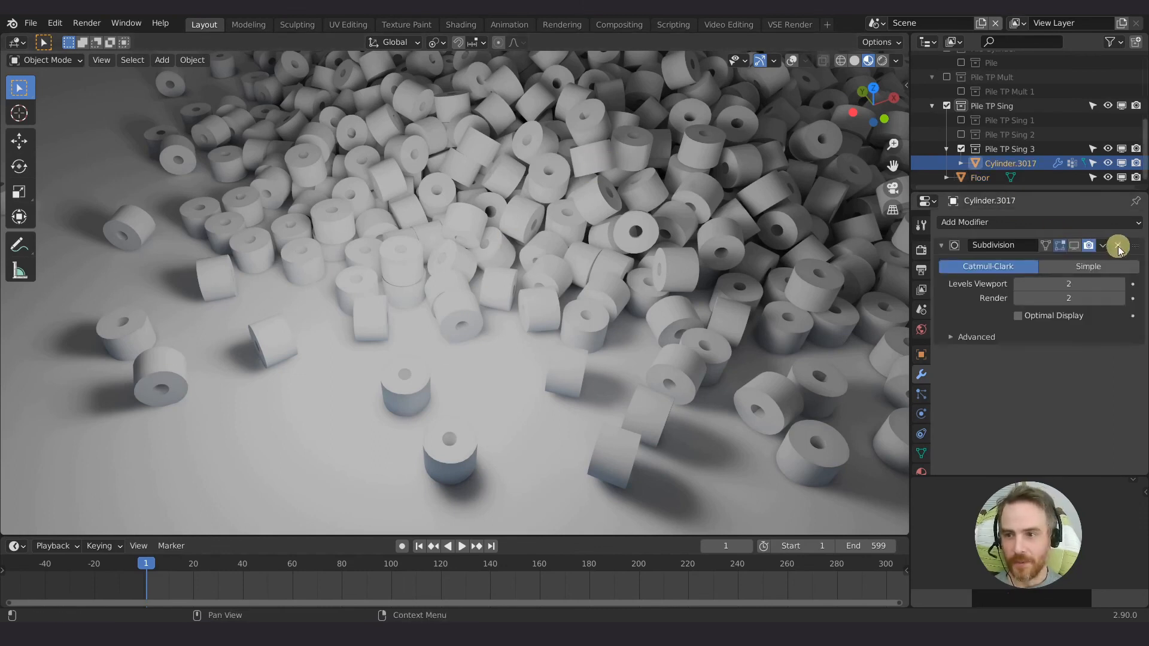
left_click(1117, 246)
Examine the baked shadows on the pile and floor up close and from different angles.
scroll(483, 252, "down", 5)
scroll(523, 263, "up", 8)
middle_click_drag(523, 264, 621, 307, "shift")
scroll(594, 257, "up", 3)
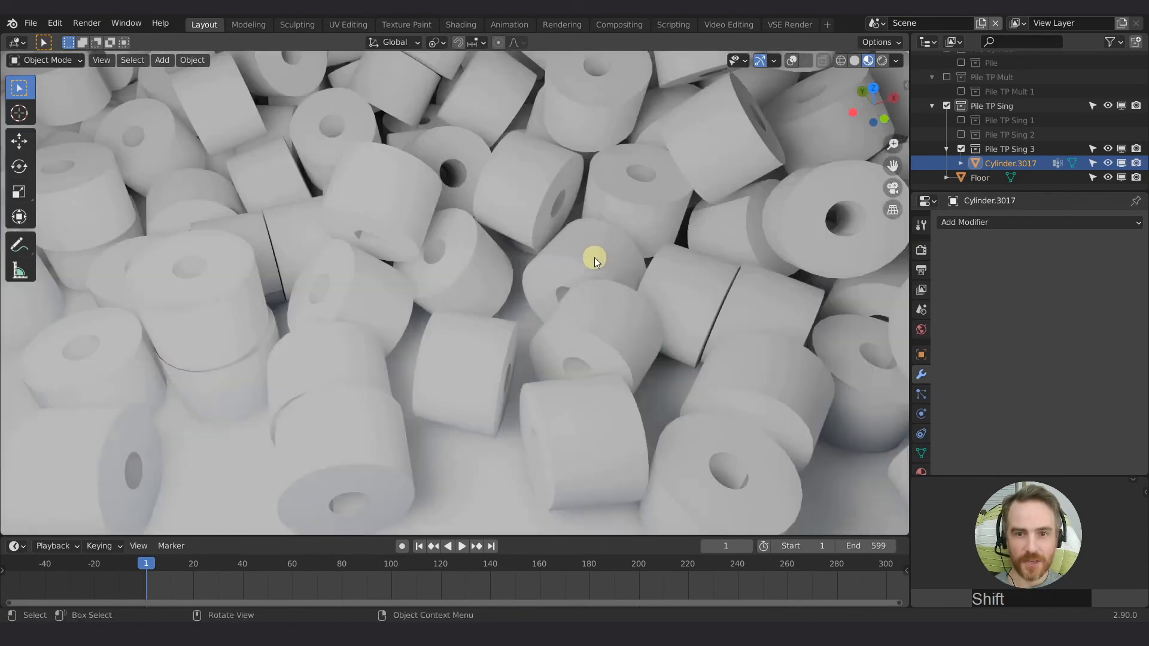
scroll(676, 239, "down", 5)
middle_click_drag(676, 239, 401, 66)
scroll(515, 171, "down", 5)
scroll(517, 180, "up", 3)
middle_click_drag(529, 171, 531, 228, "shift")
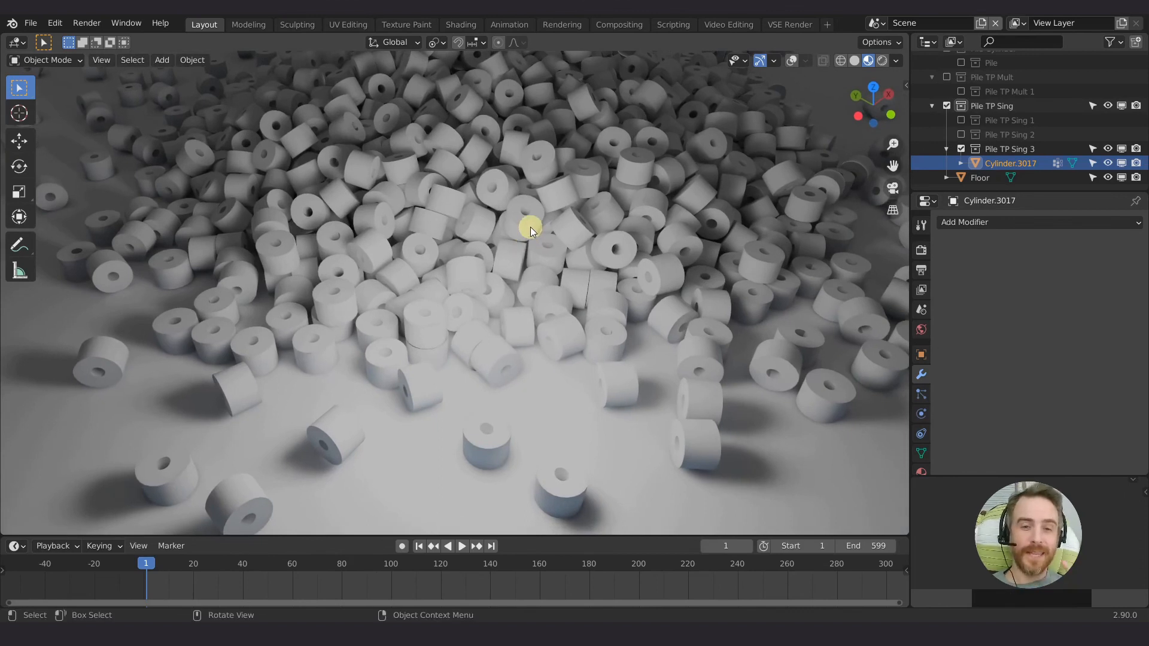